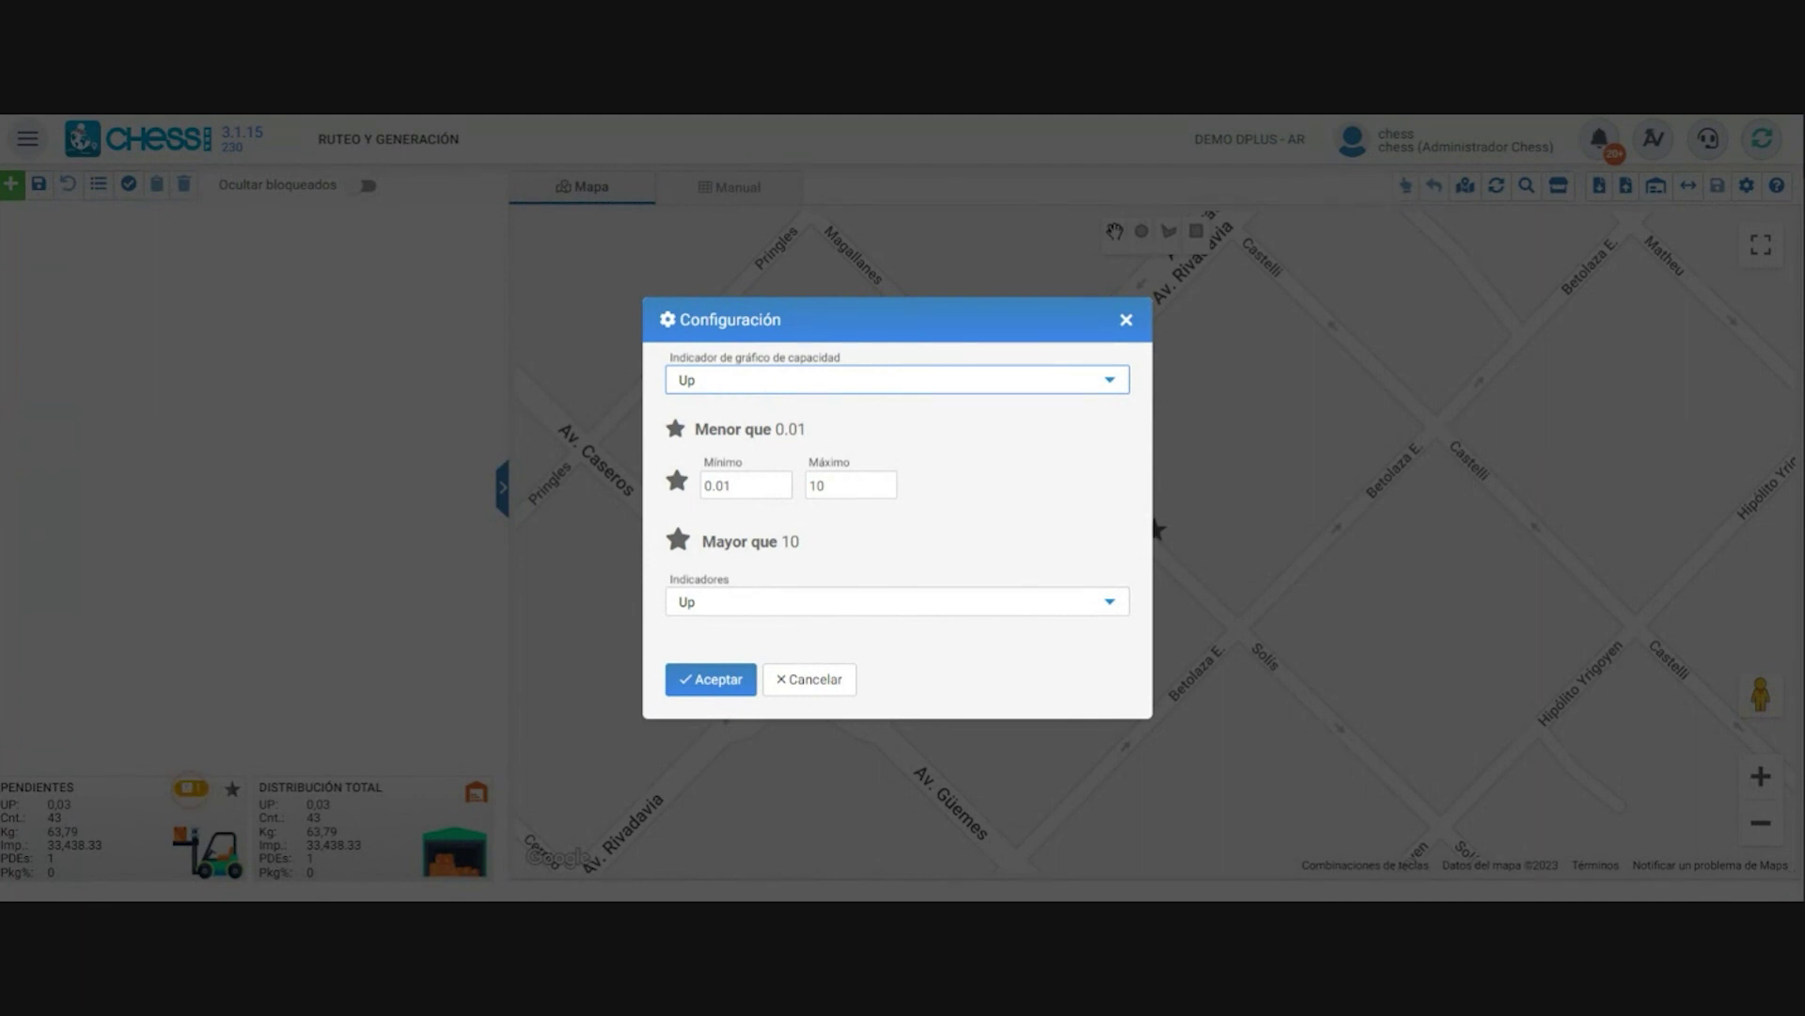
- Review the capacity chart indicator, the minimum and maximum star ranges, and the indicator options, and accept the configuration
{"action": "left_click", "coordinate": [742, 393]}
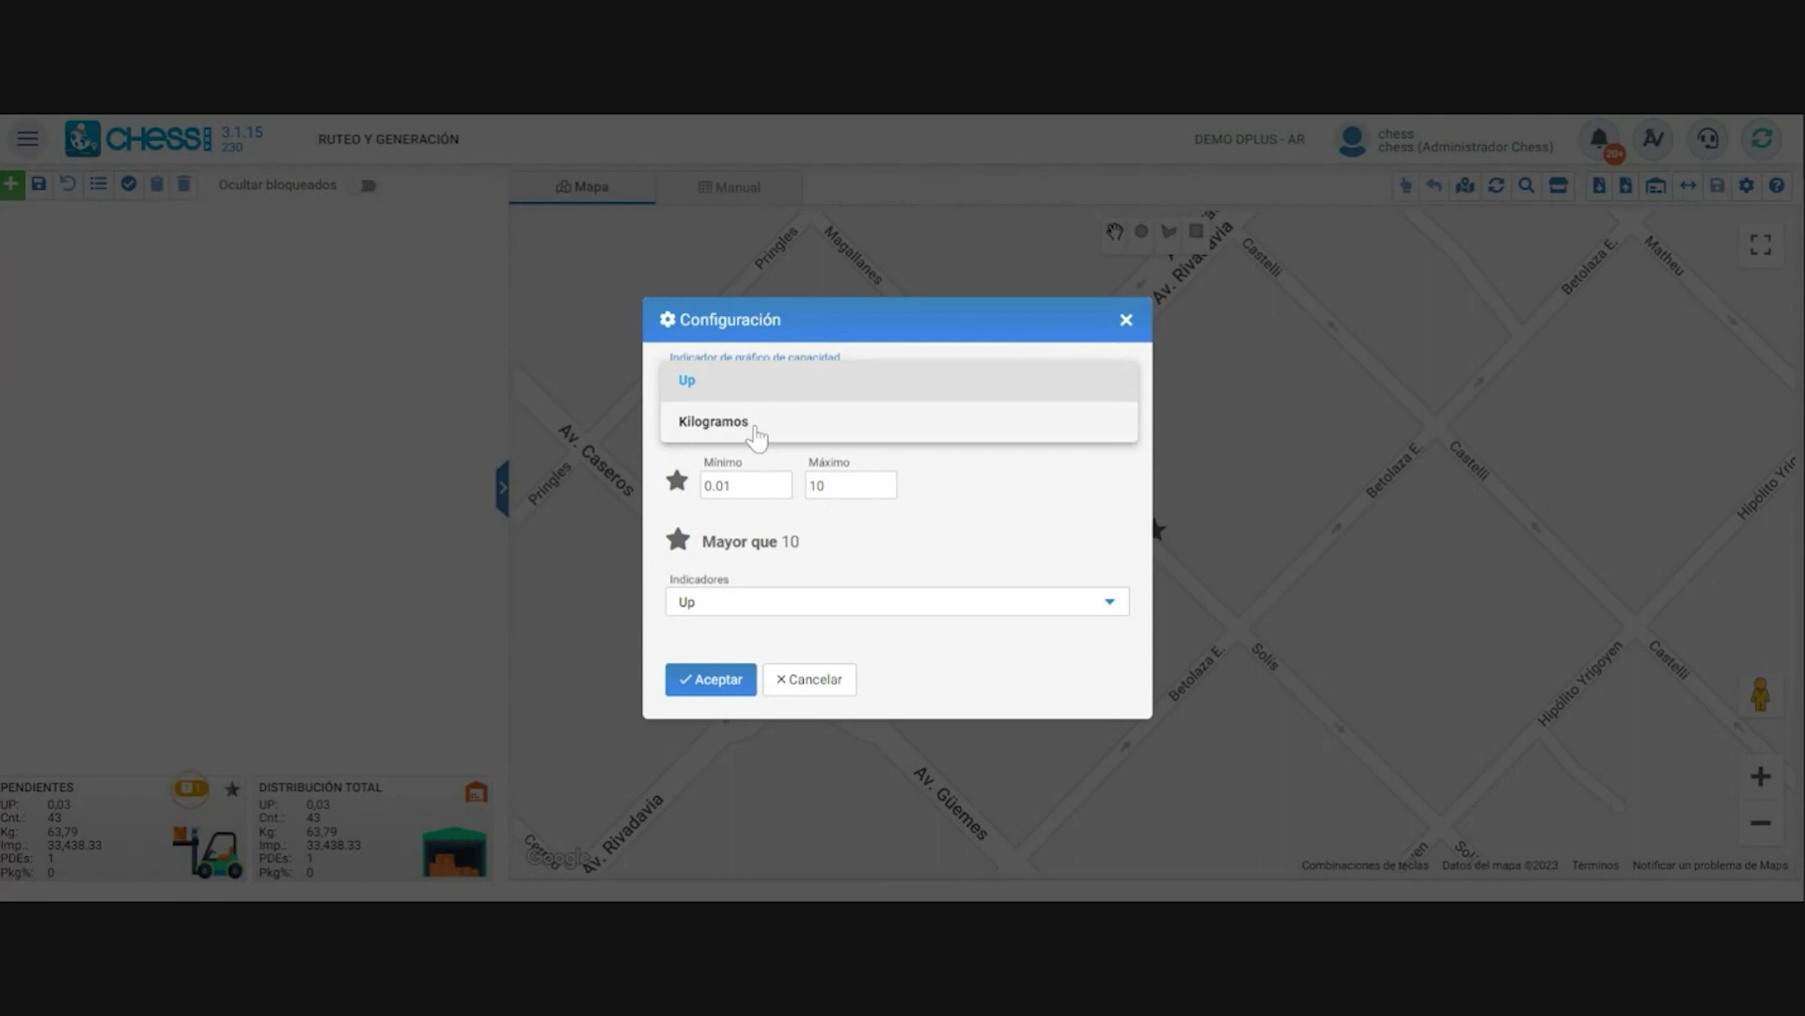
{"action": "left_click", "coordinate": [901, 530]}
{"action": "left_click", "coordinate": [743, 485]}
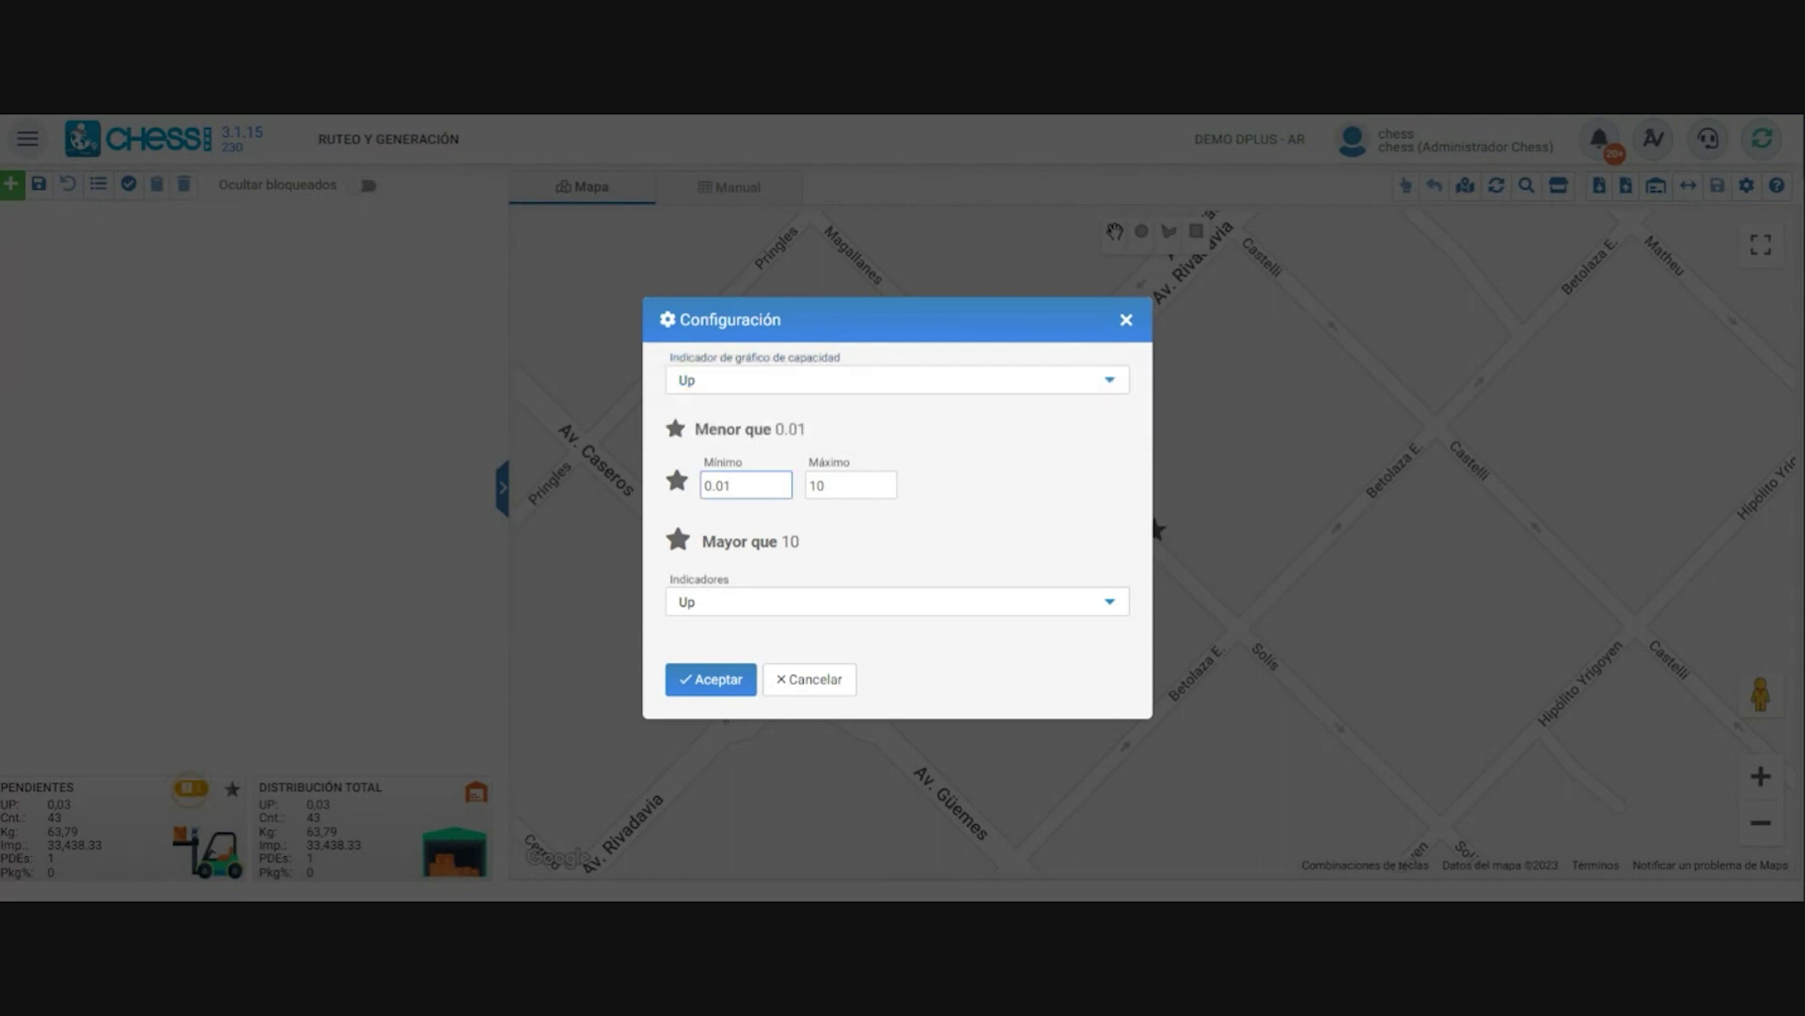
{"action": "double_click", "coordinate": [716, 485]}
{"action": "left_click", "coordinate": [820, 485]}
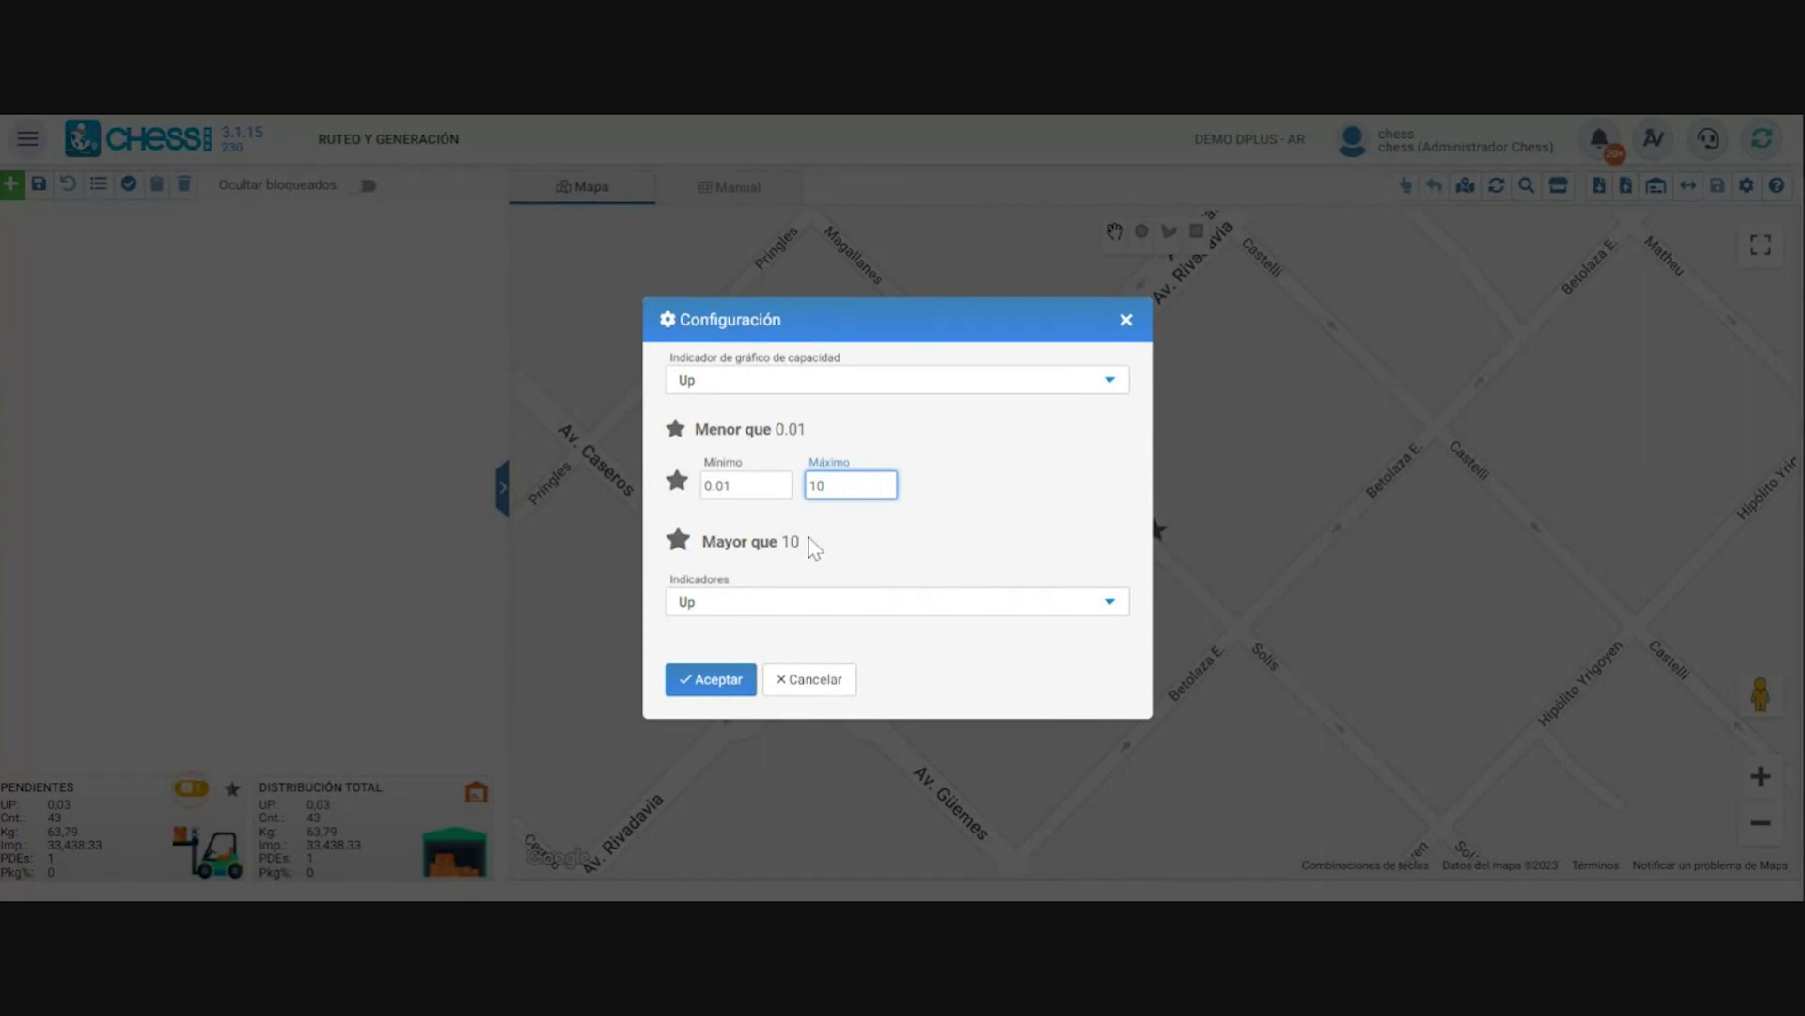
{"action": "left_click", "coordinate": [745, 607]}
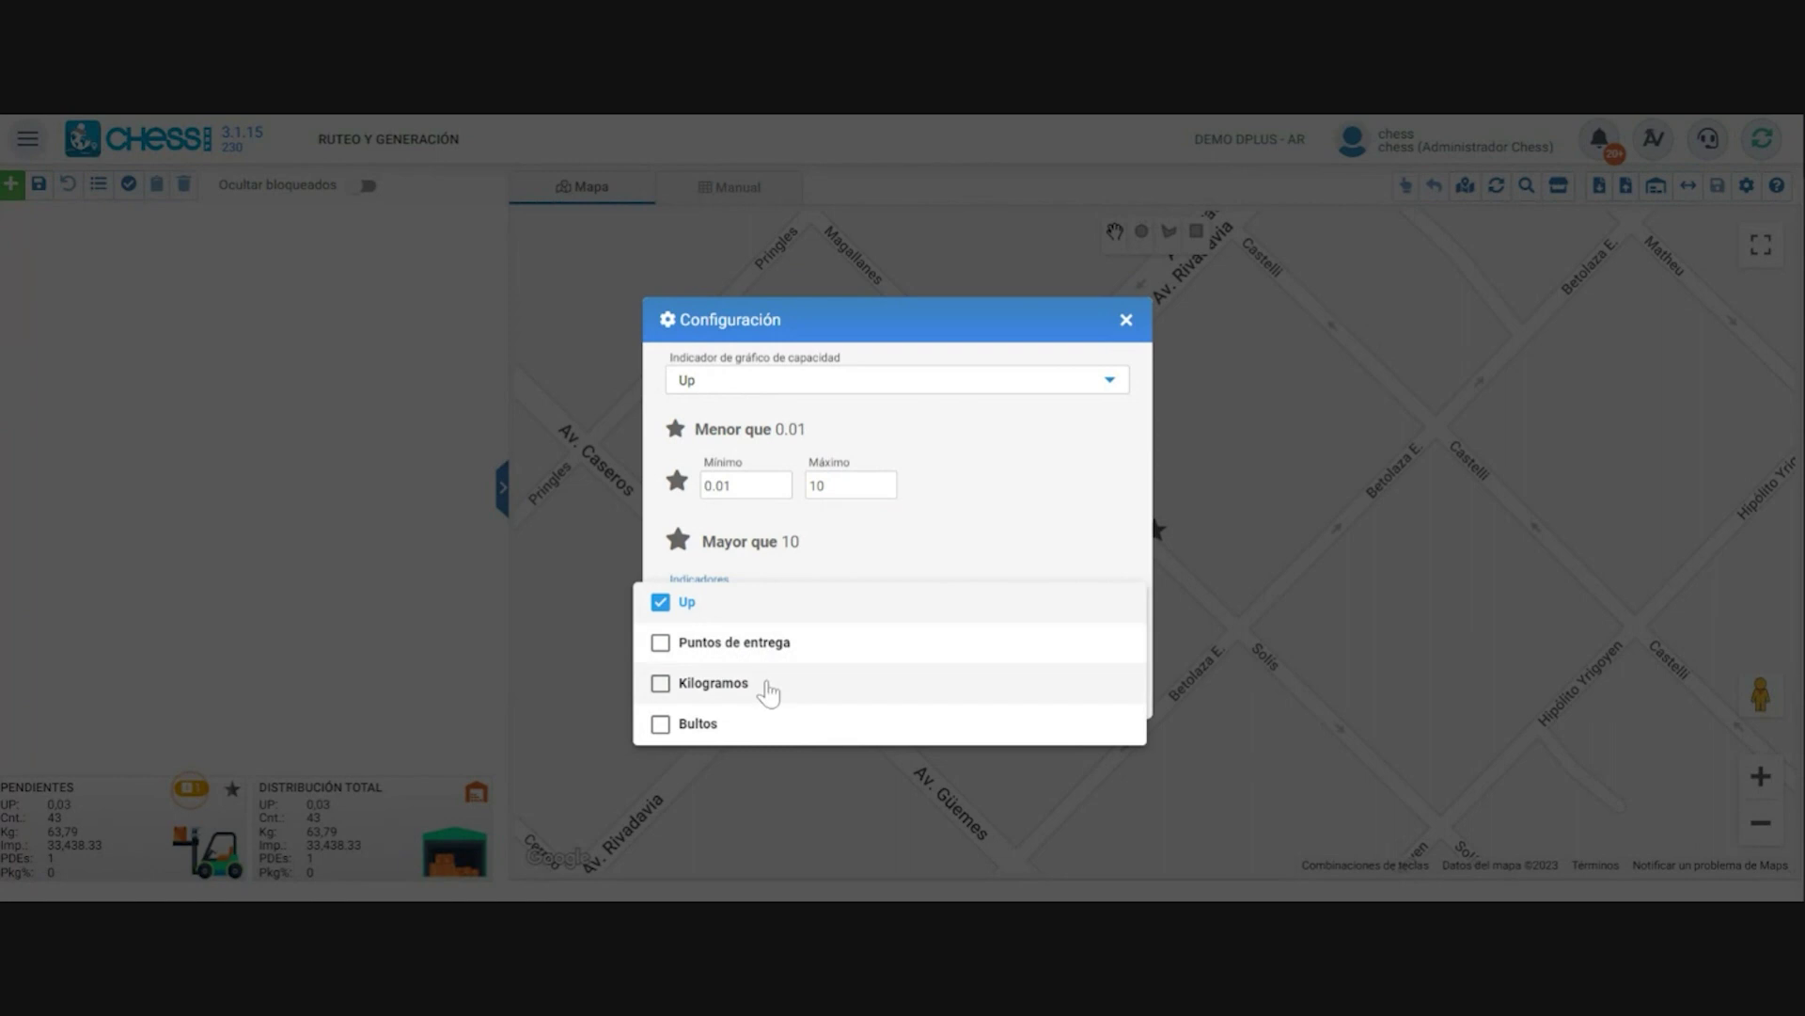
{"action": "left_click", "coordinate": [956, 549]}
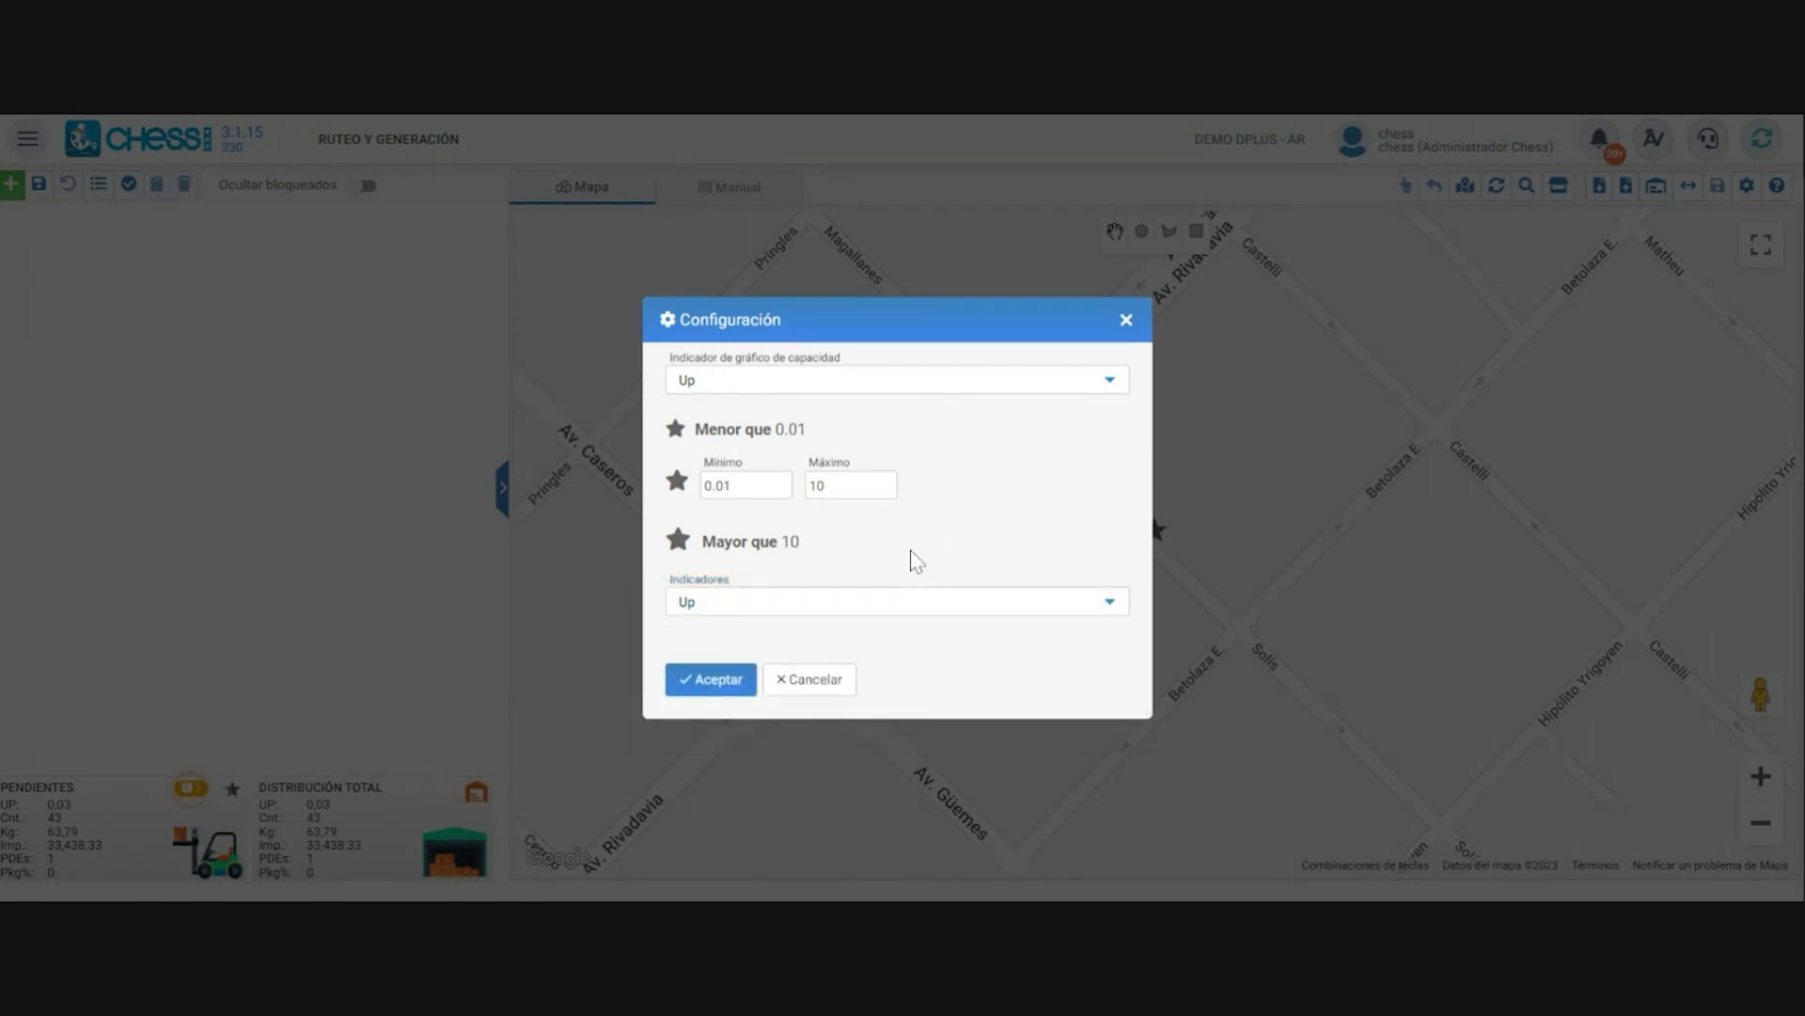
{"action": "left_click", "coordinate": [722, 682]}
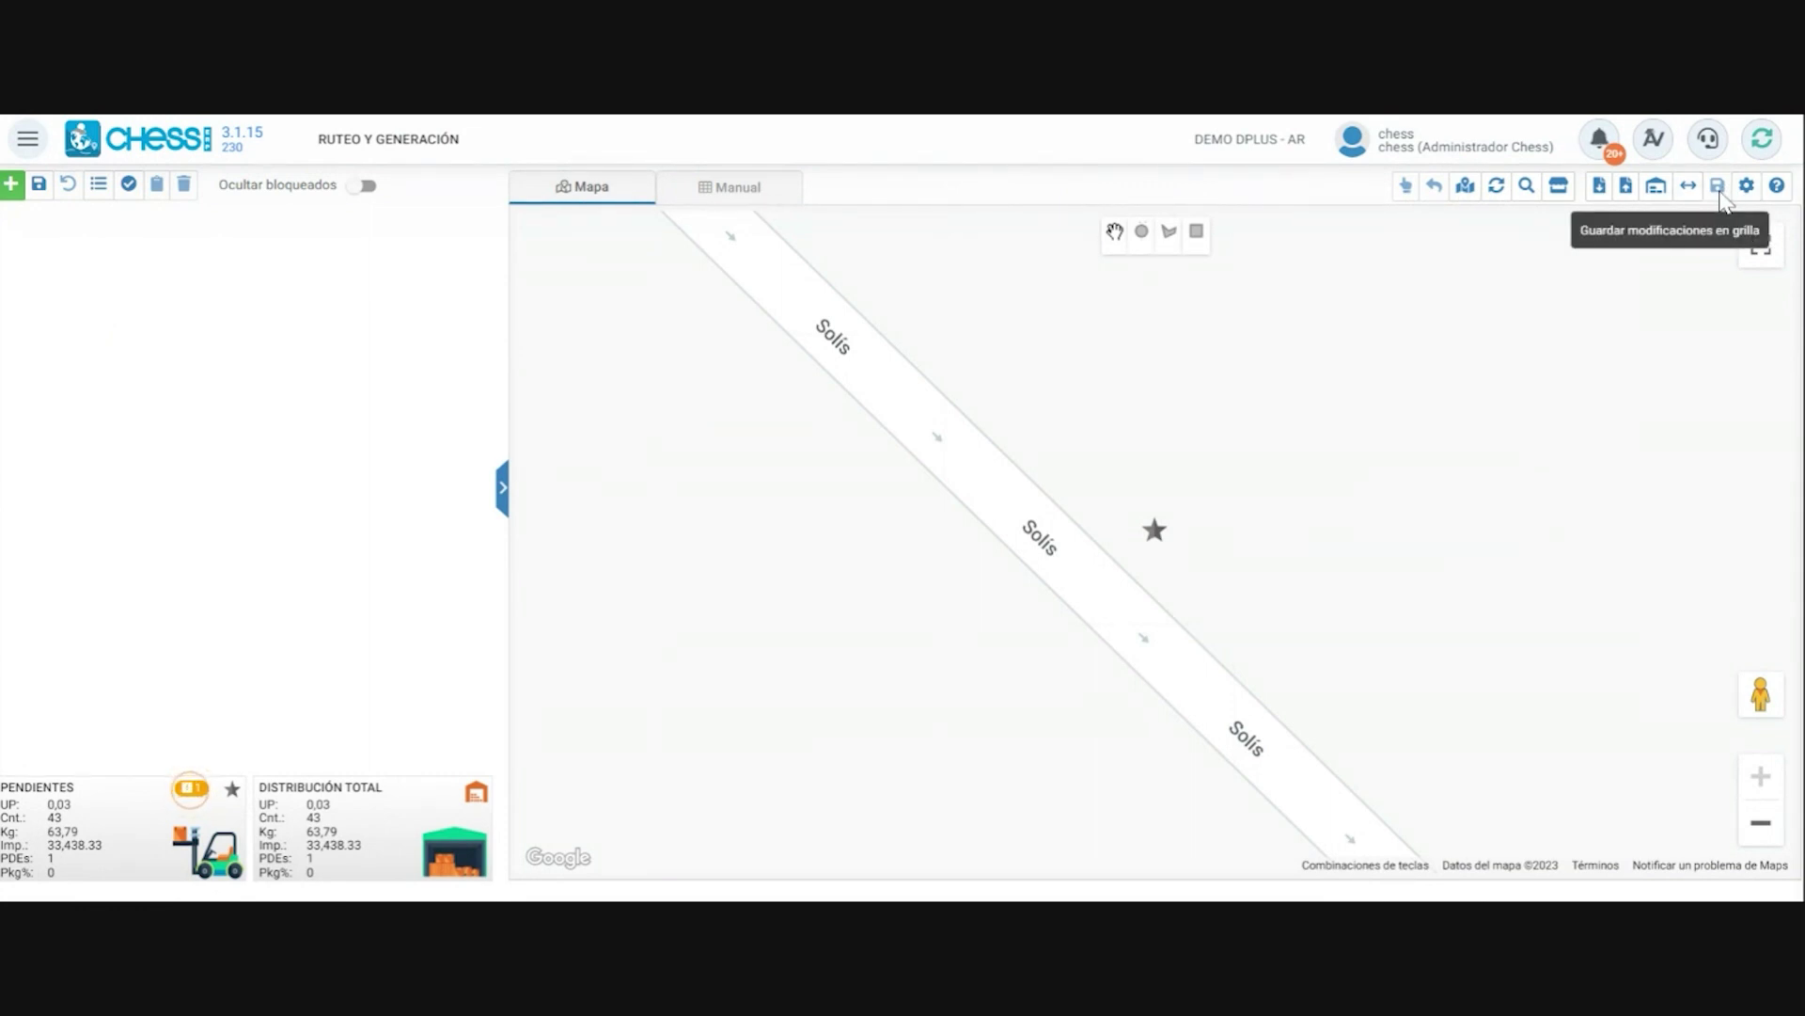
- Move the Reparto column after the Ruta column in the manual distribution grid and save the grid layout
{"action": "left_click", "coordinate": [779, 208]}
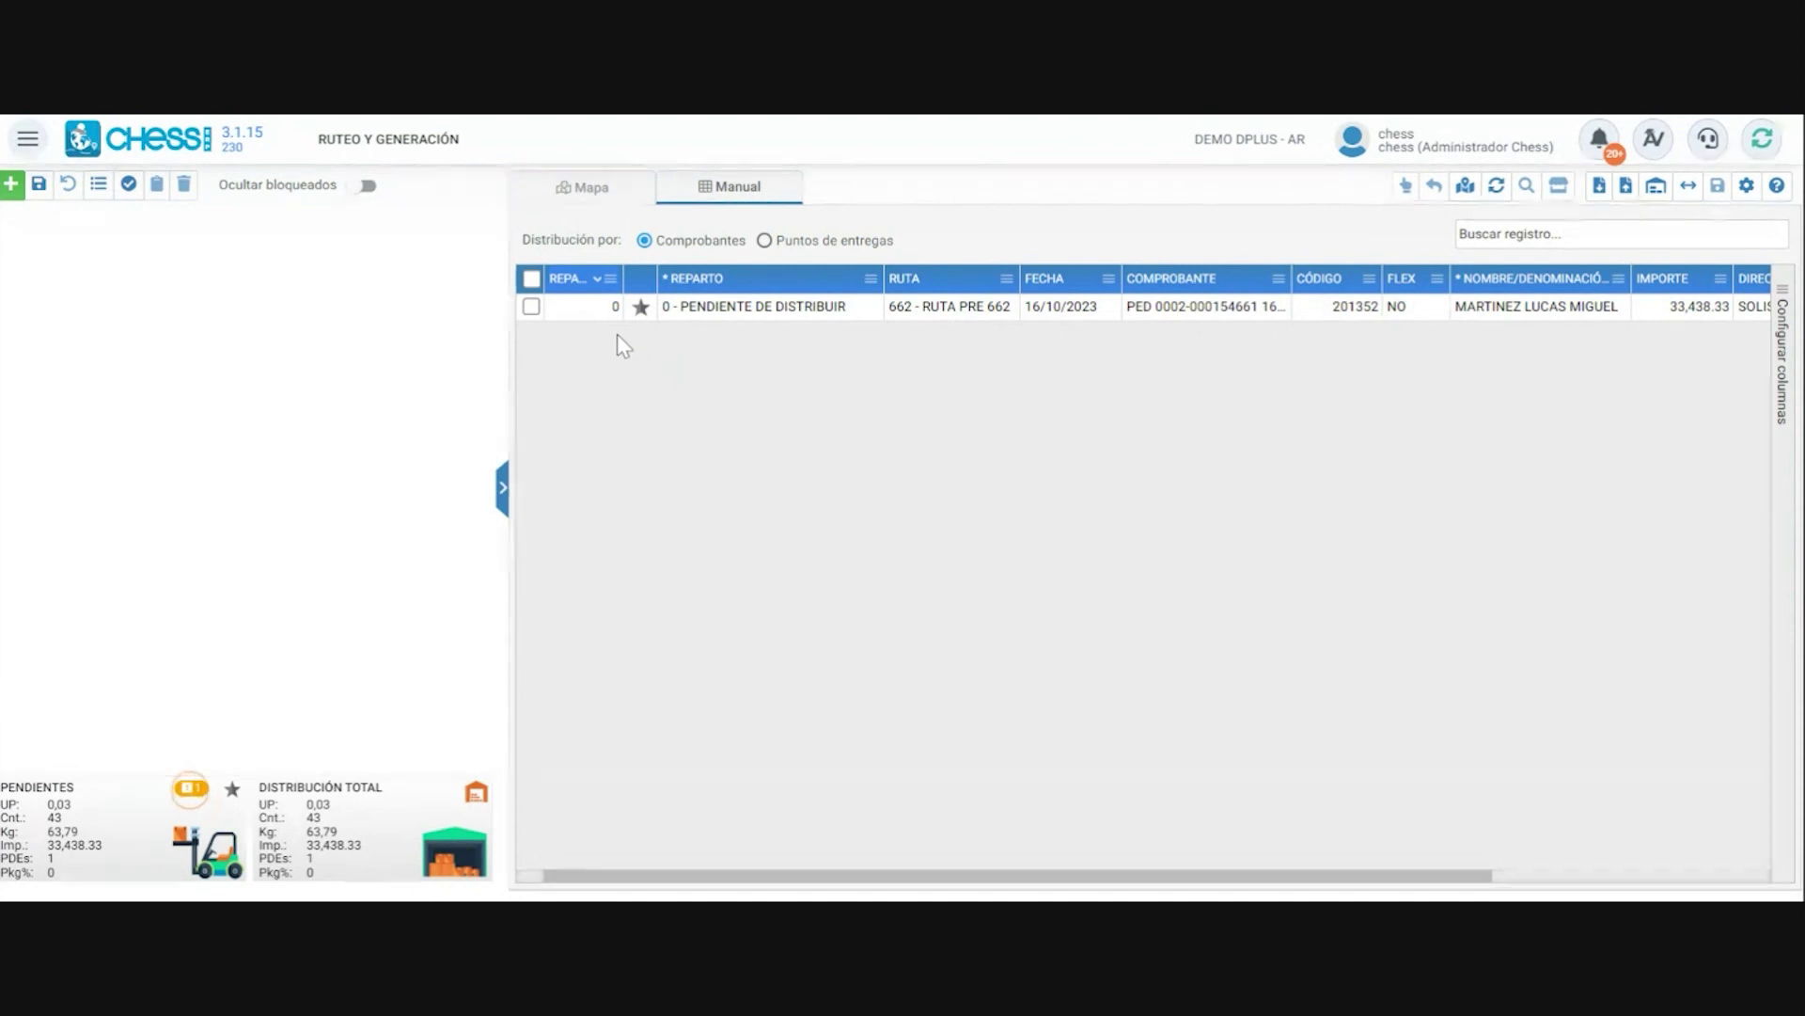
{"action": "left_click_drag", "start_coordinate": [729, 279], "coordinate": [969, 284]}
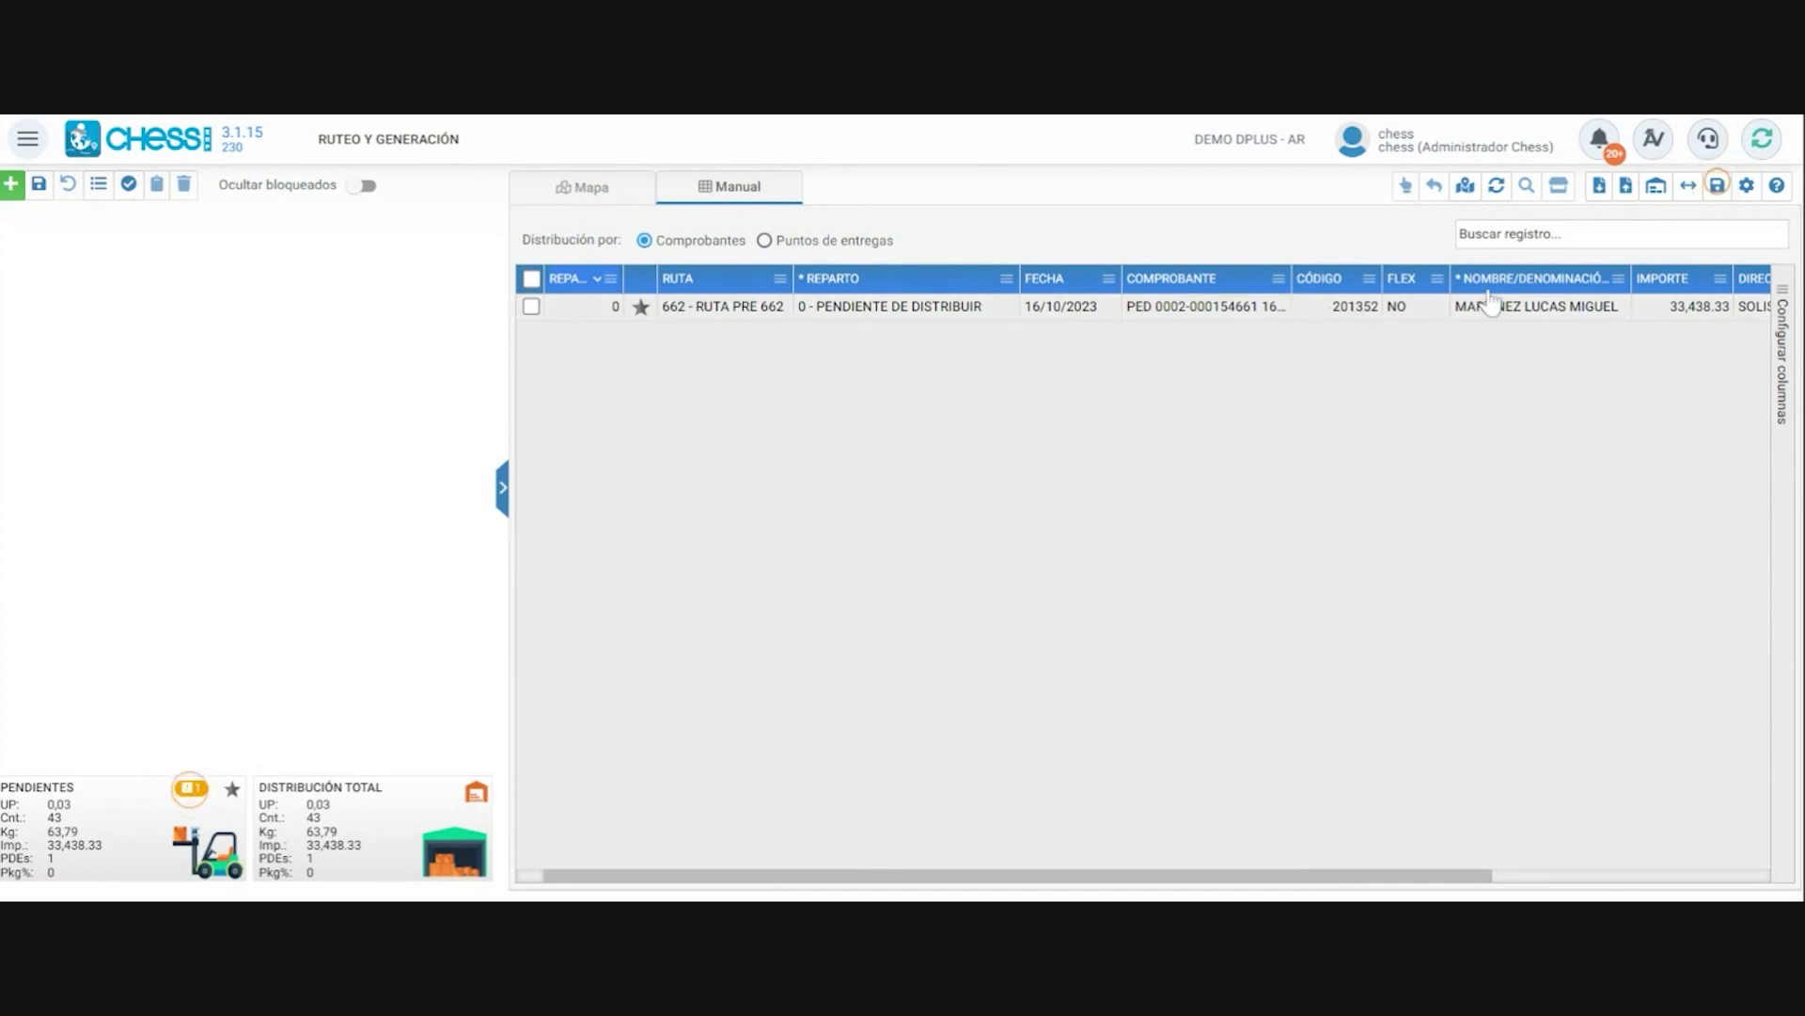
{"action": "left_click", "coordinate": [1717, 187]}
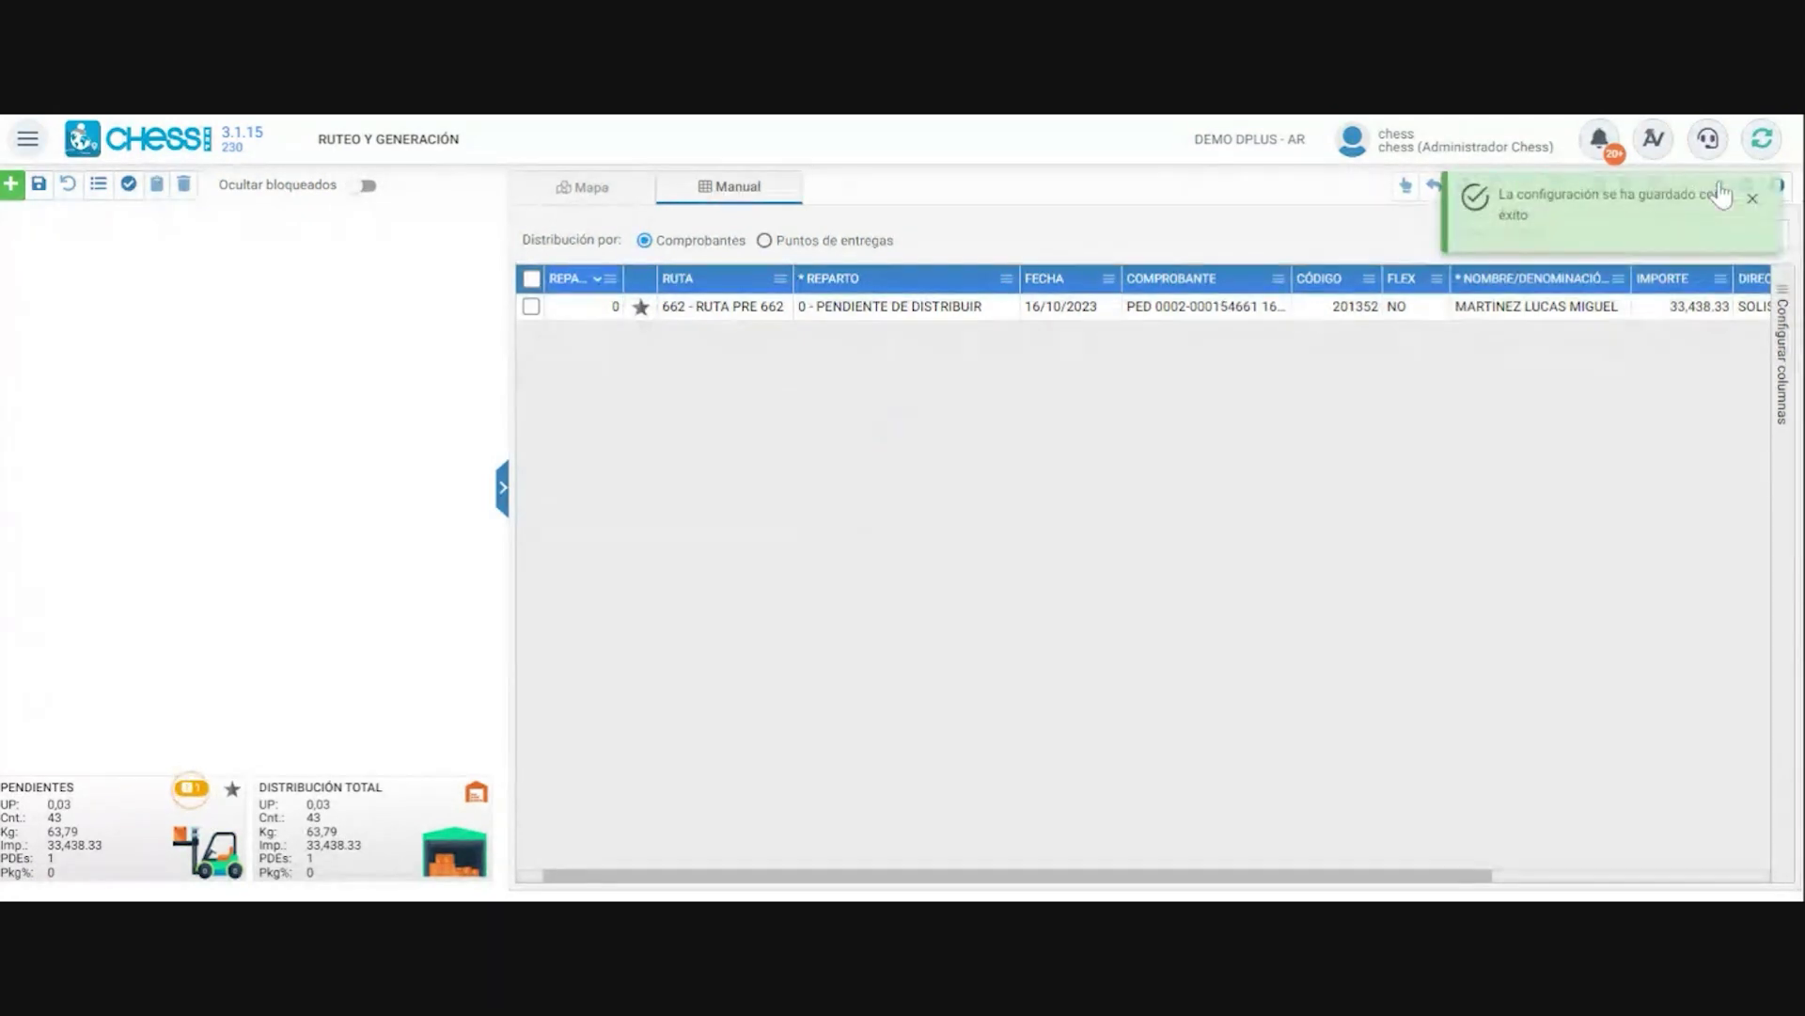
{"action": "left_click", "coordinate": [1753, 200]}
{"action": "left_click", "coordinate": [738, 314]}
{"action": "left_click", "coordinate": [895, 314]}
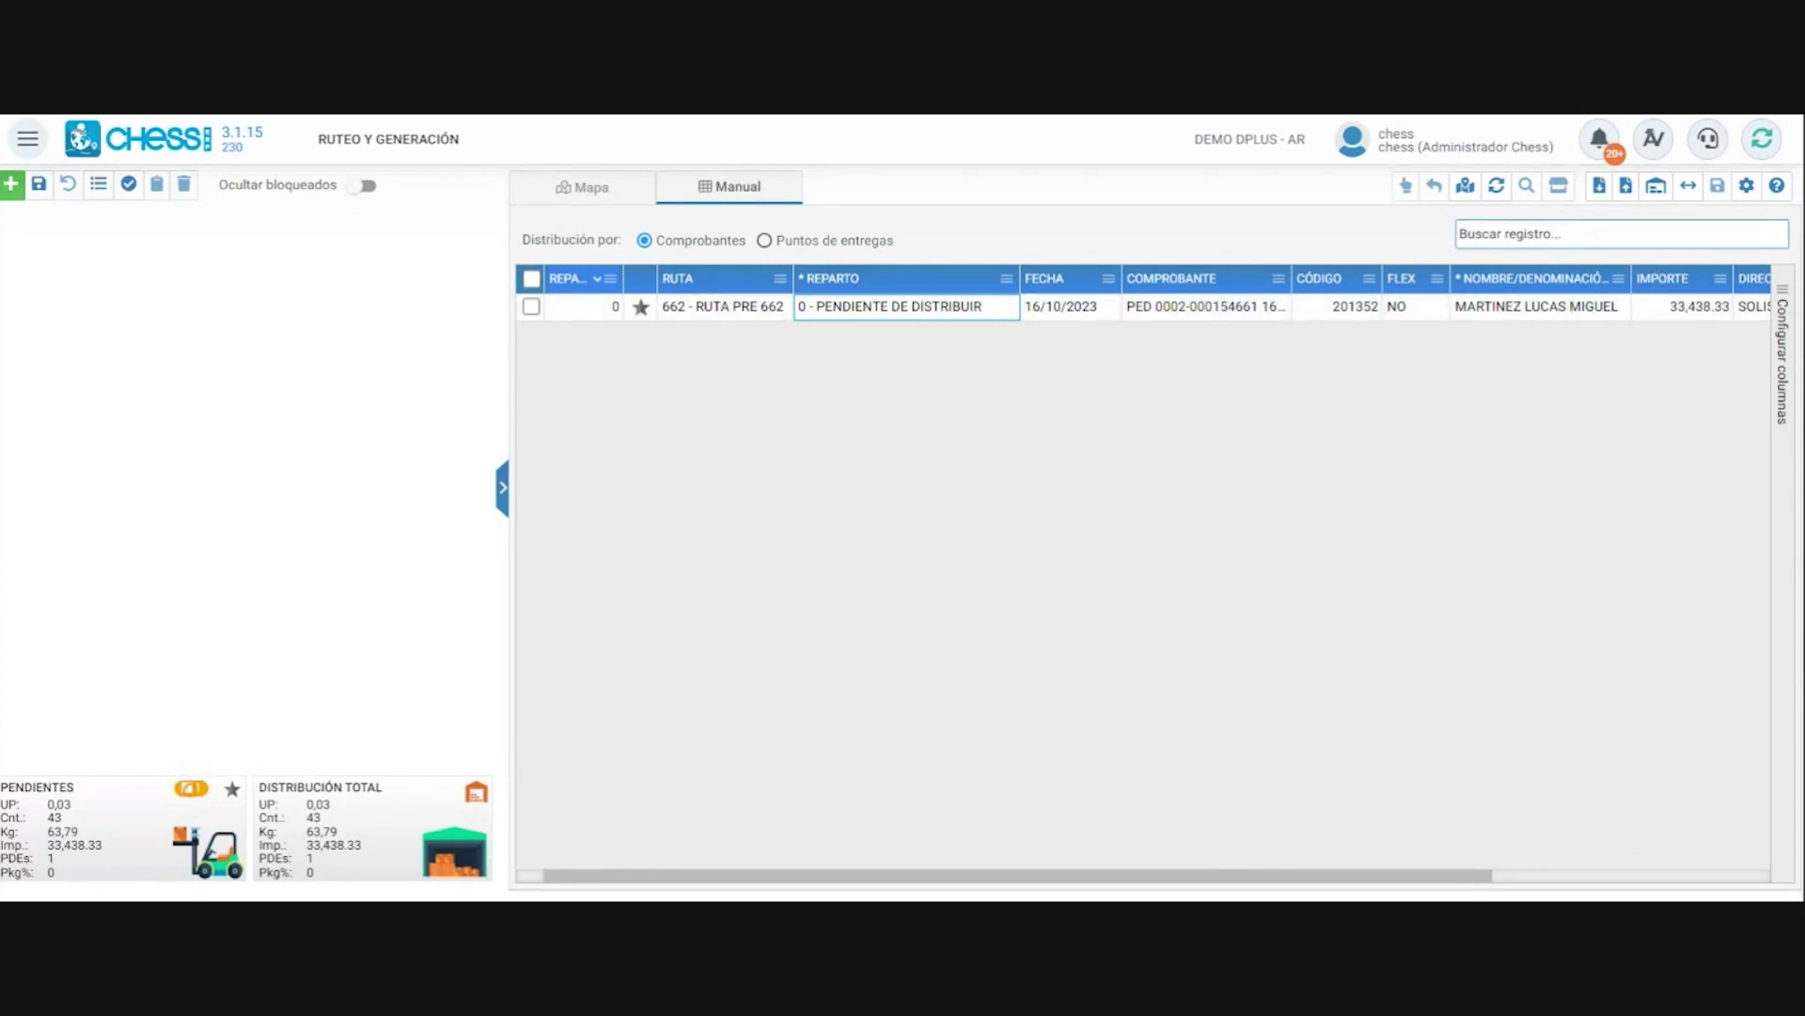
- Load the CASA CENTRAL distribution environment with delivery date 19/10/2023 and the MARTES route-transport relation, and dismiss the notices
{"action": "left_click", "coordinate": [1659, 191]}
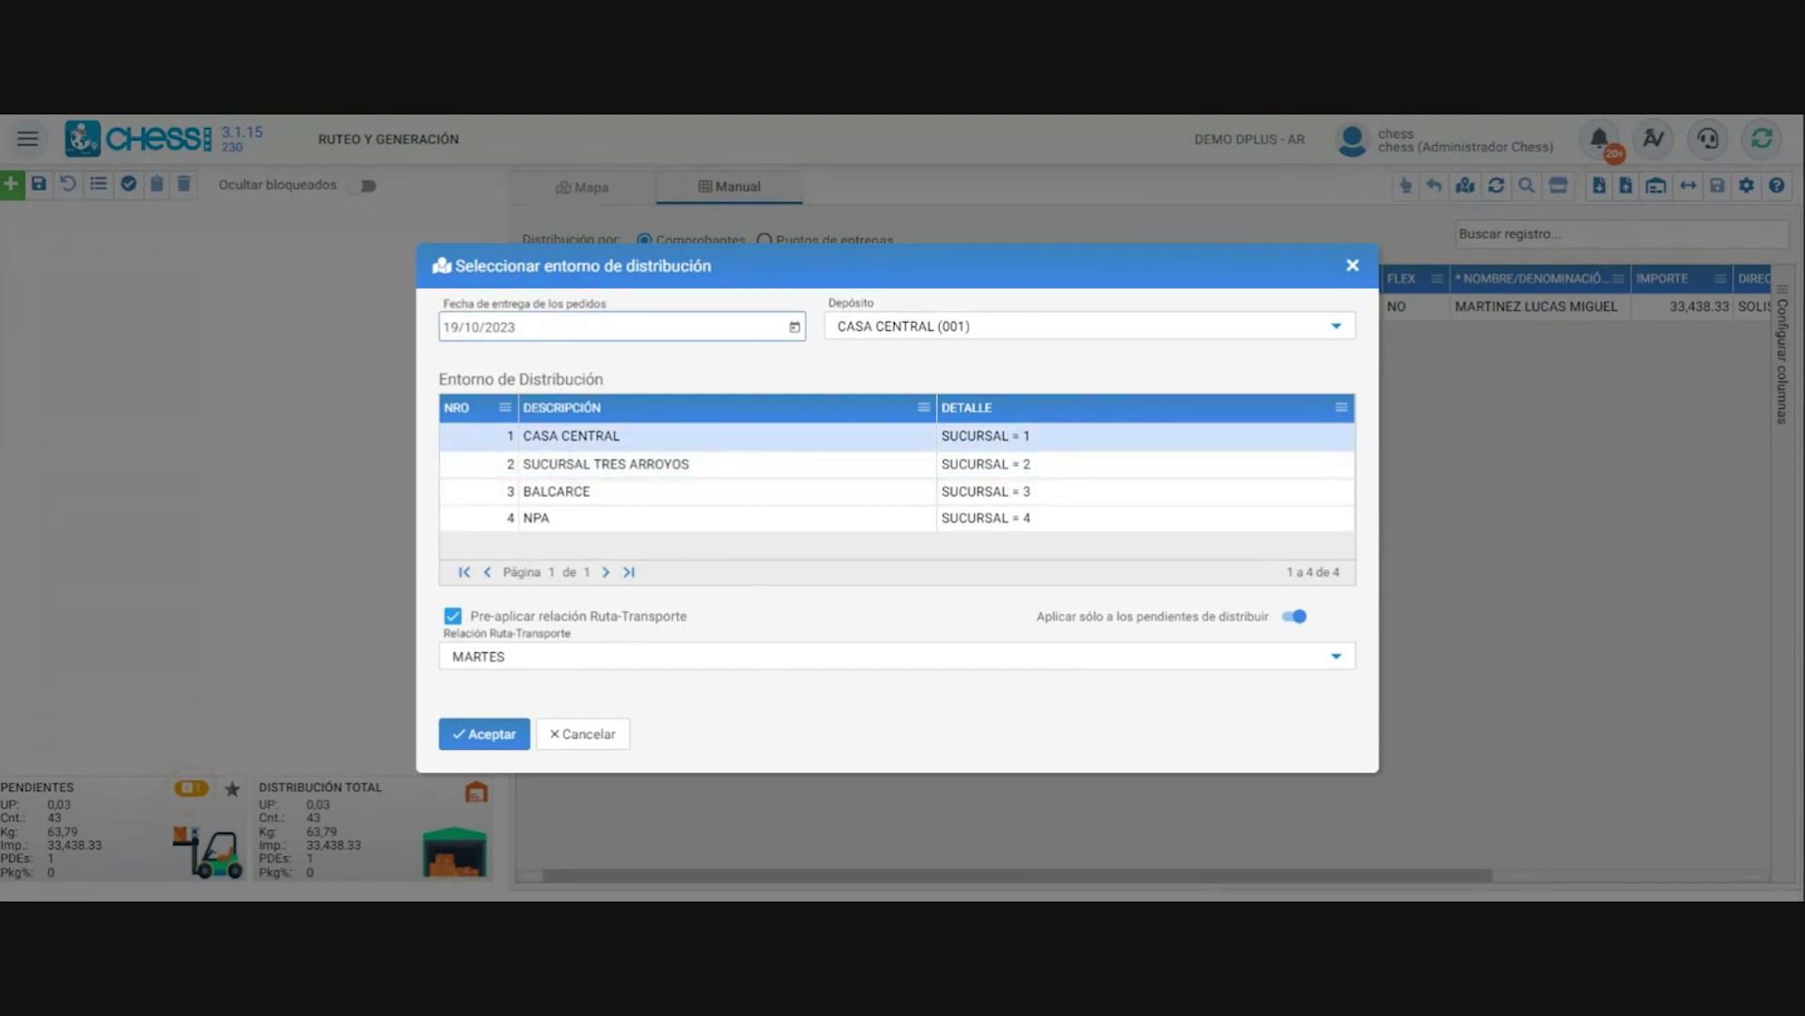
{"action": "left_click_drag", "start_coordinate": [519, 327], "coordinate": [428, 338]}
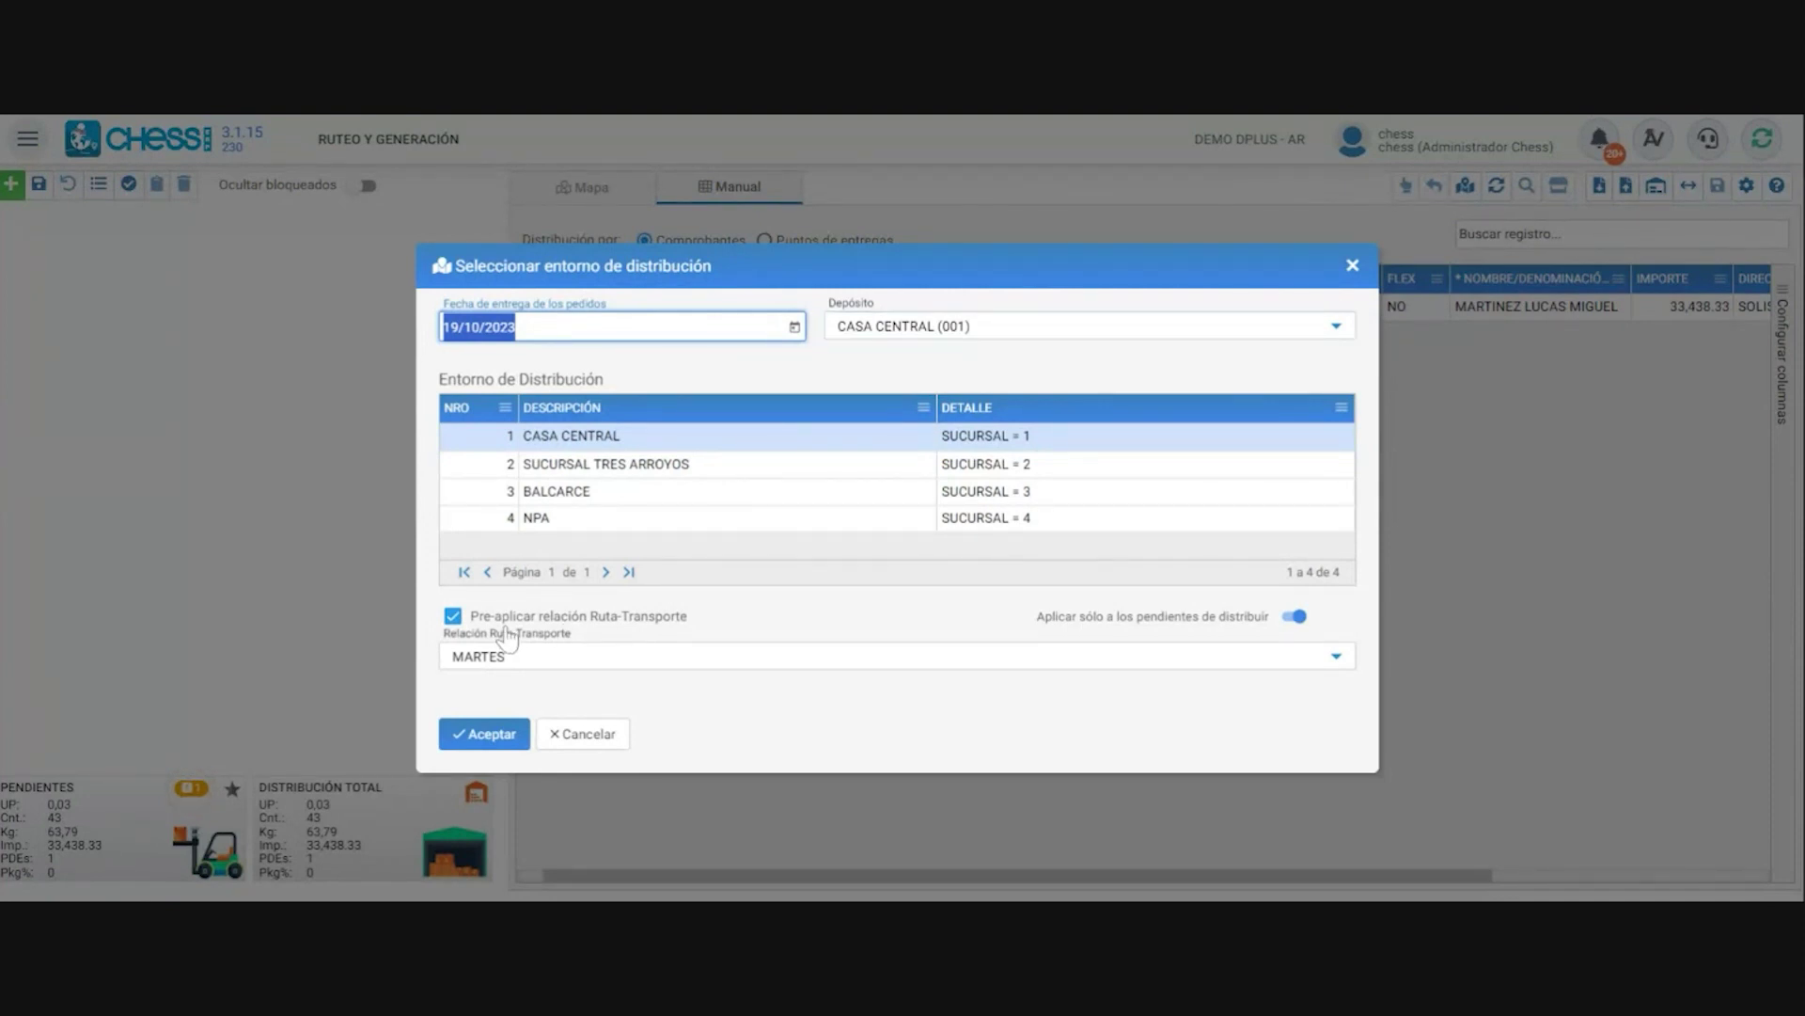
{"action": "left_click", "coordinate": [581, 464]}
{"action": "left_click", "coordinate": [587, 443]}
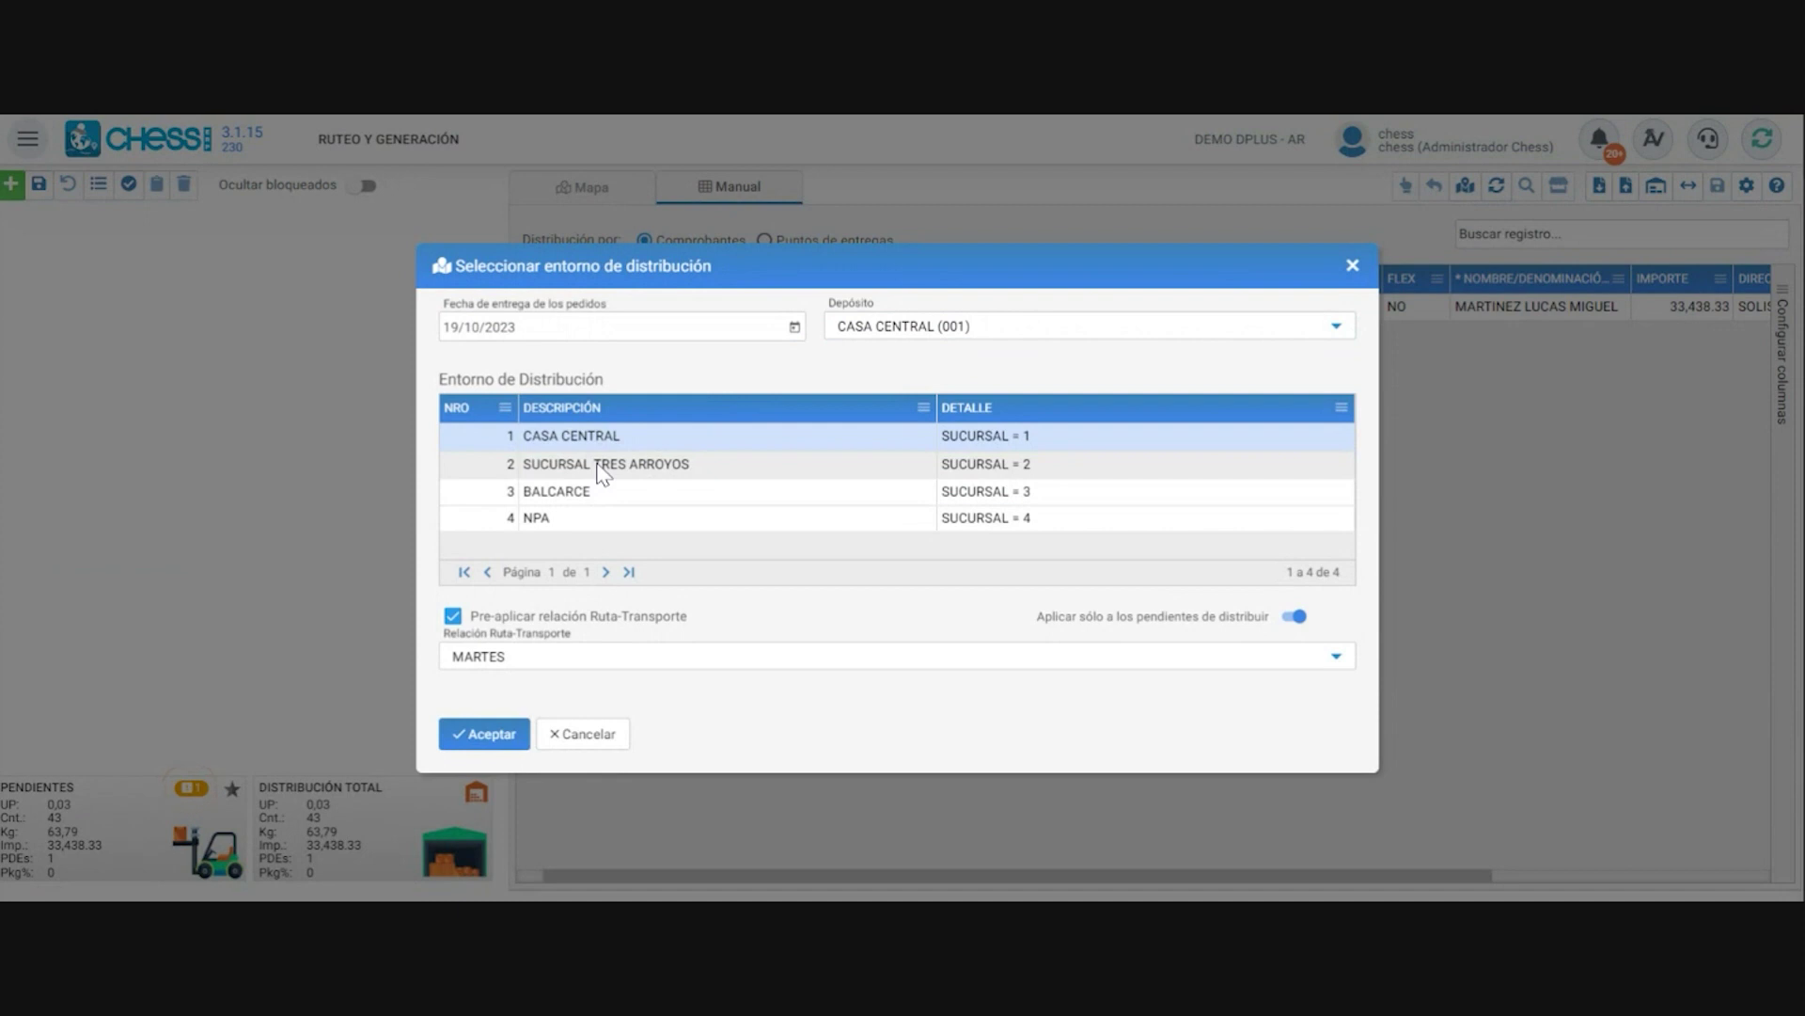
{"action": "left_click", "coordinate": [507, 735]}
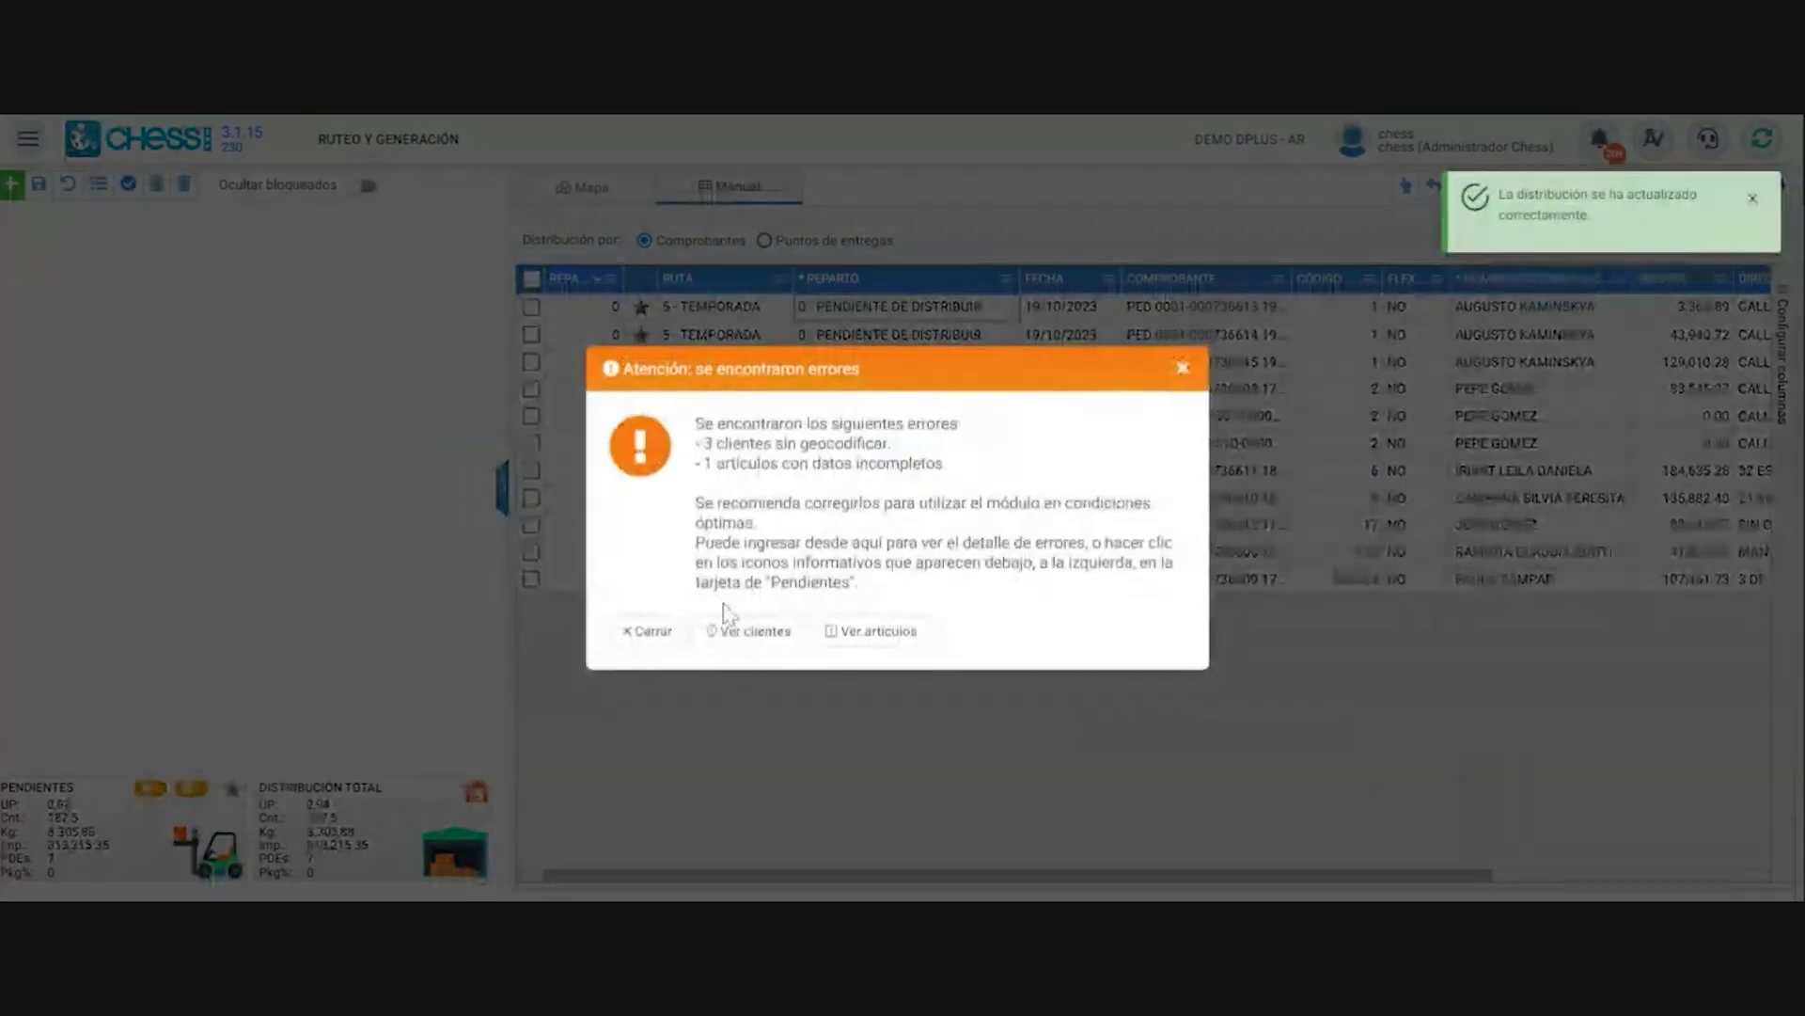
{"action": "left_click", "coordinate": [658, 636]}
{"action": "left_click", "coordinate": [1751, 198]}
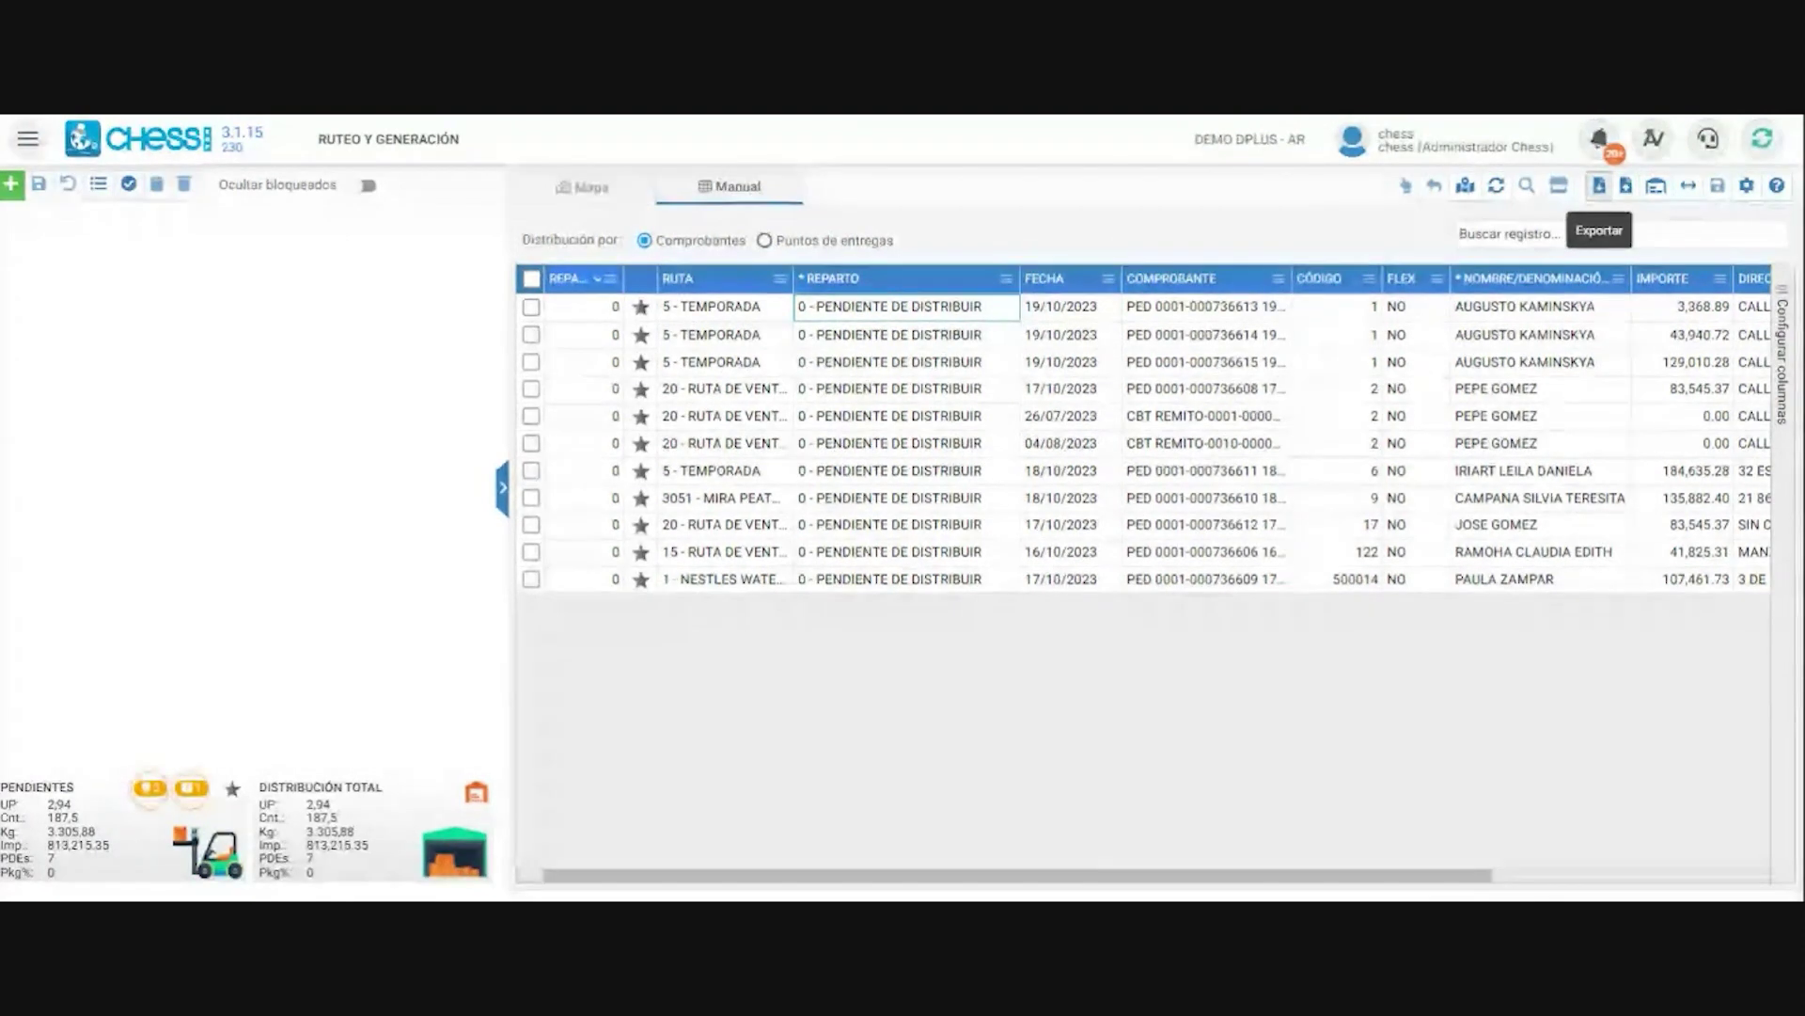
- Make SGL the default interface for exporting customers and orders, decline changing it to ROAD NET, and close without exporting
{"action": "left_click", "coordinate": [1598, 188]}
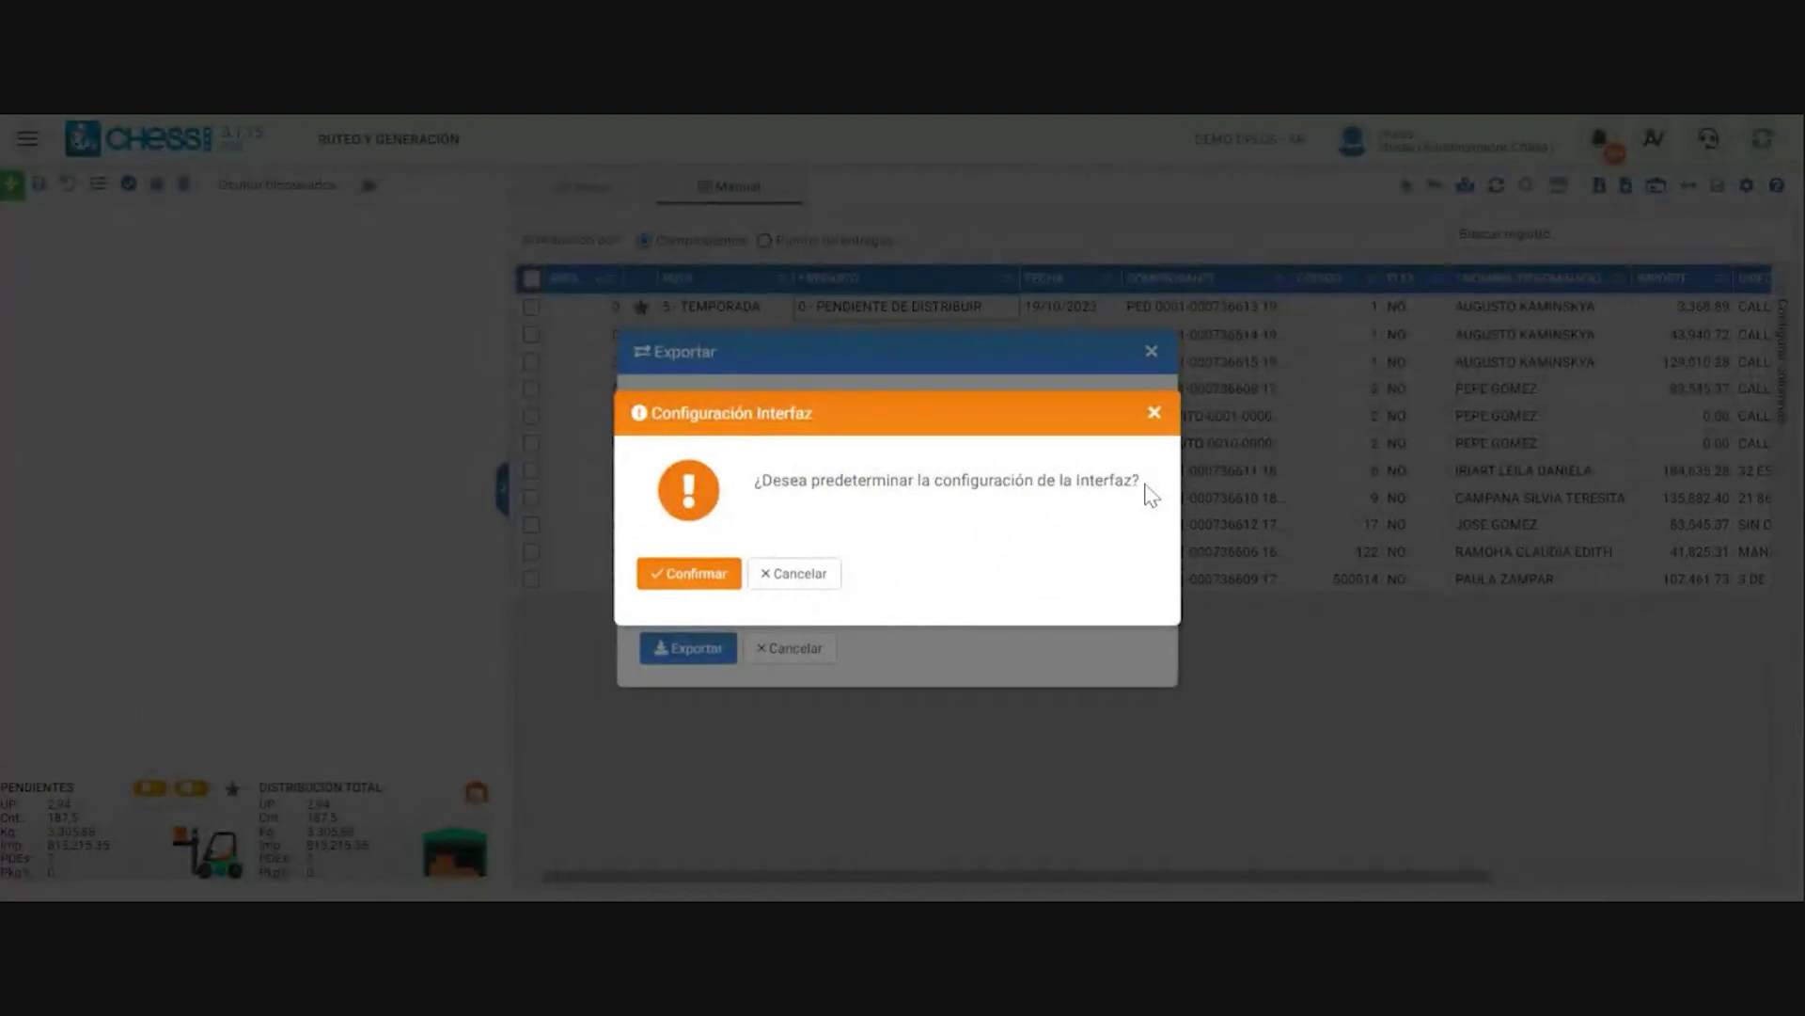
{"action": "left_click", "coordinate": [717, 575]}
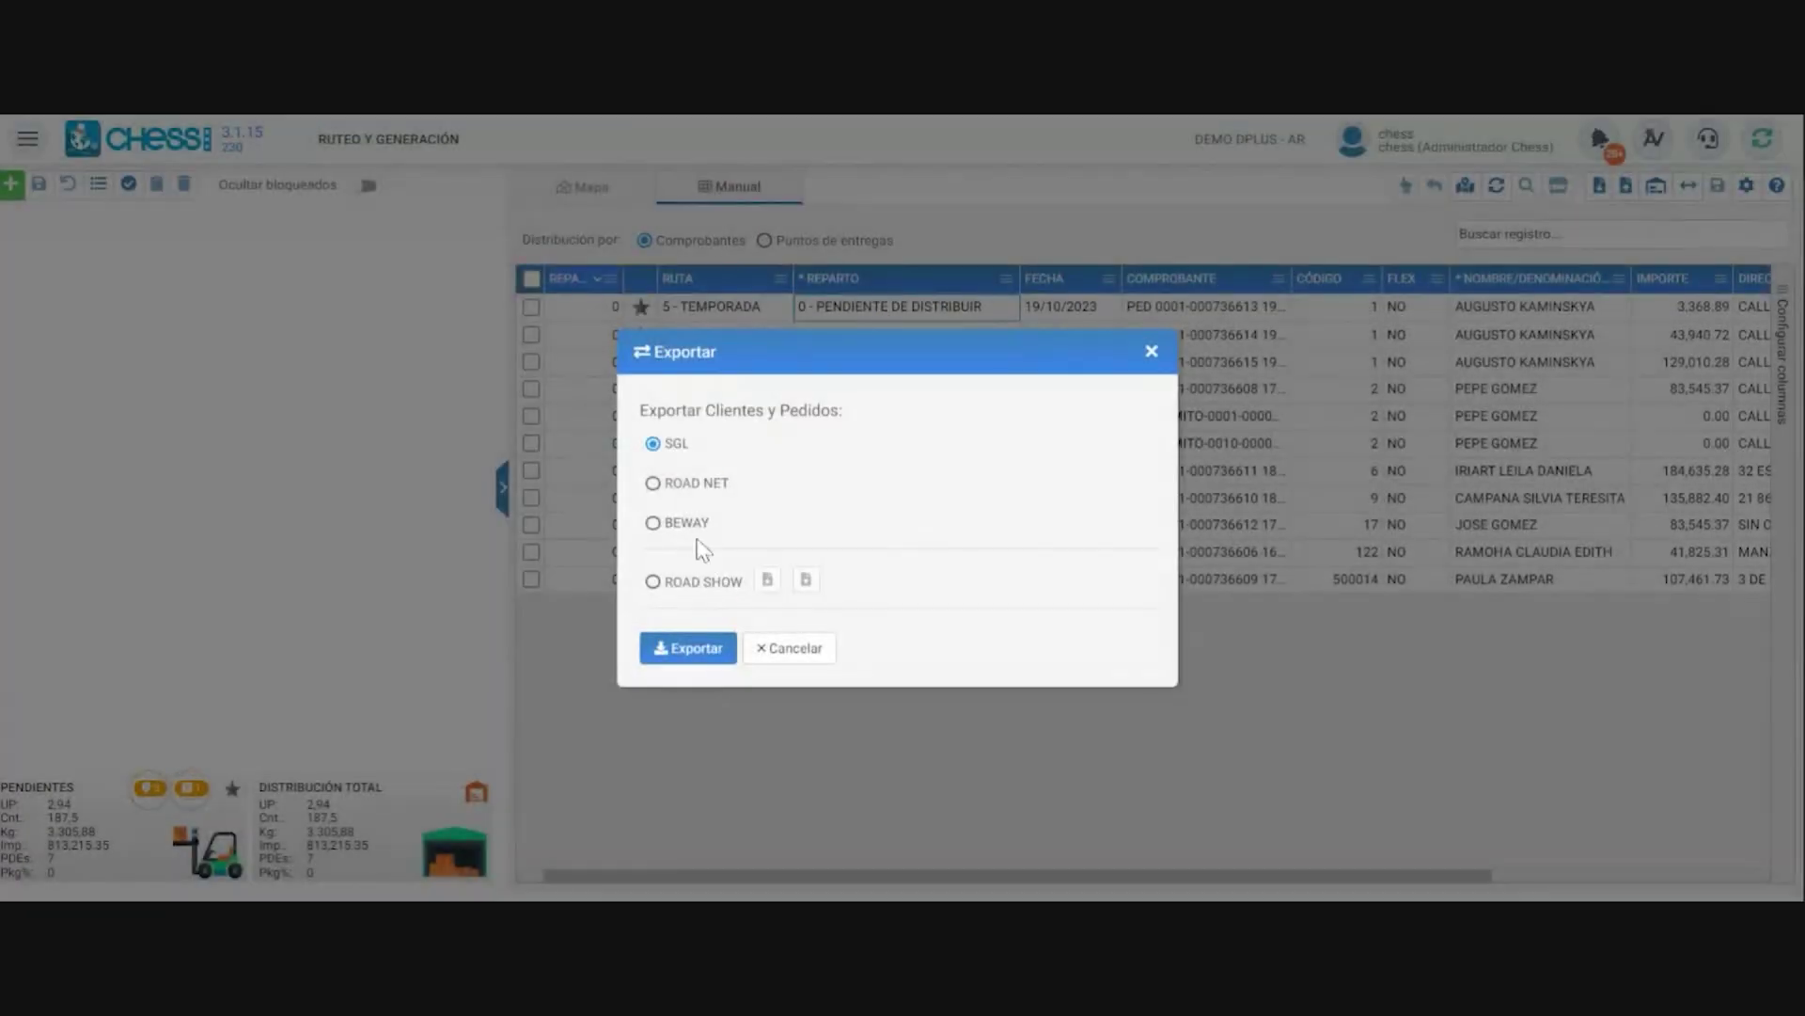
{"action": "left_click", "coordinate": [701, 489]}
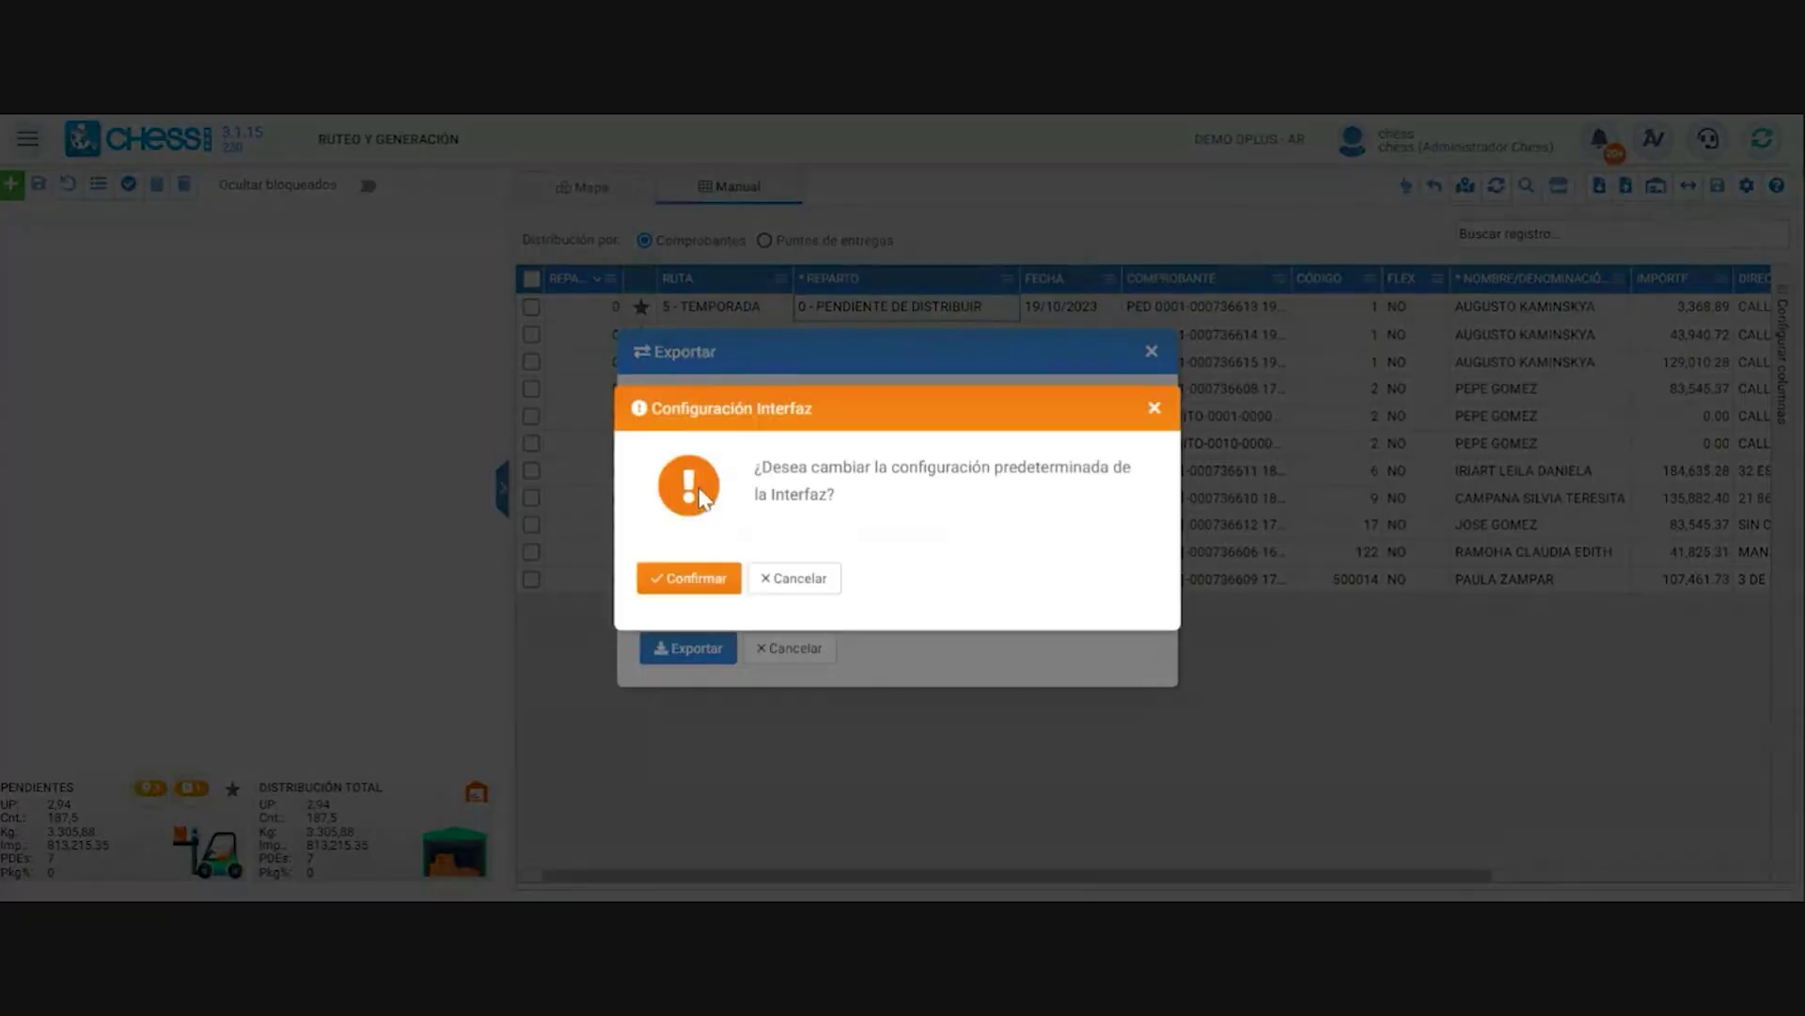
{"action": "left_click", "coordinate": [794, 577]}
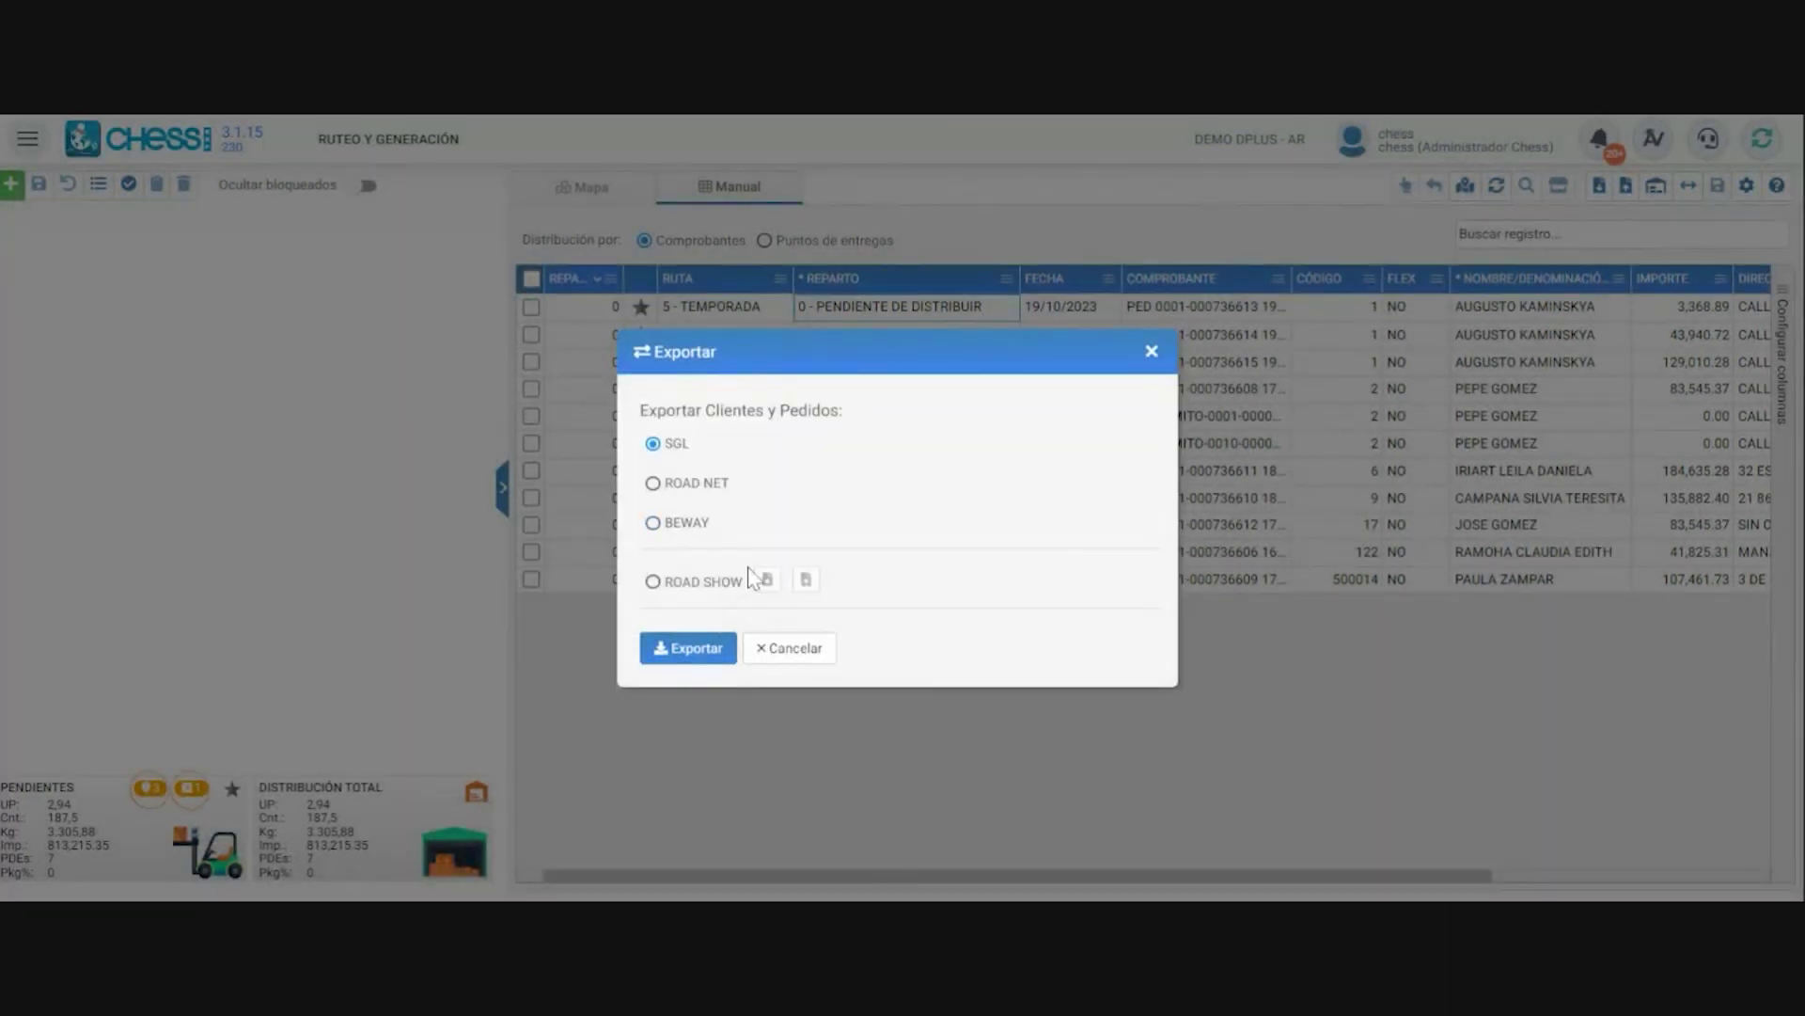
{"action": "left_click", "coordinate": [798, 650]}
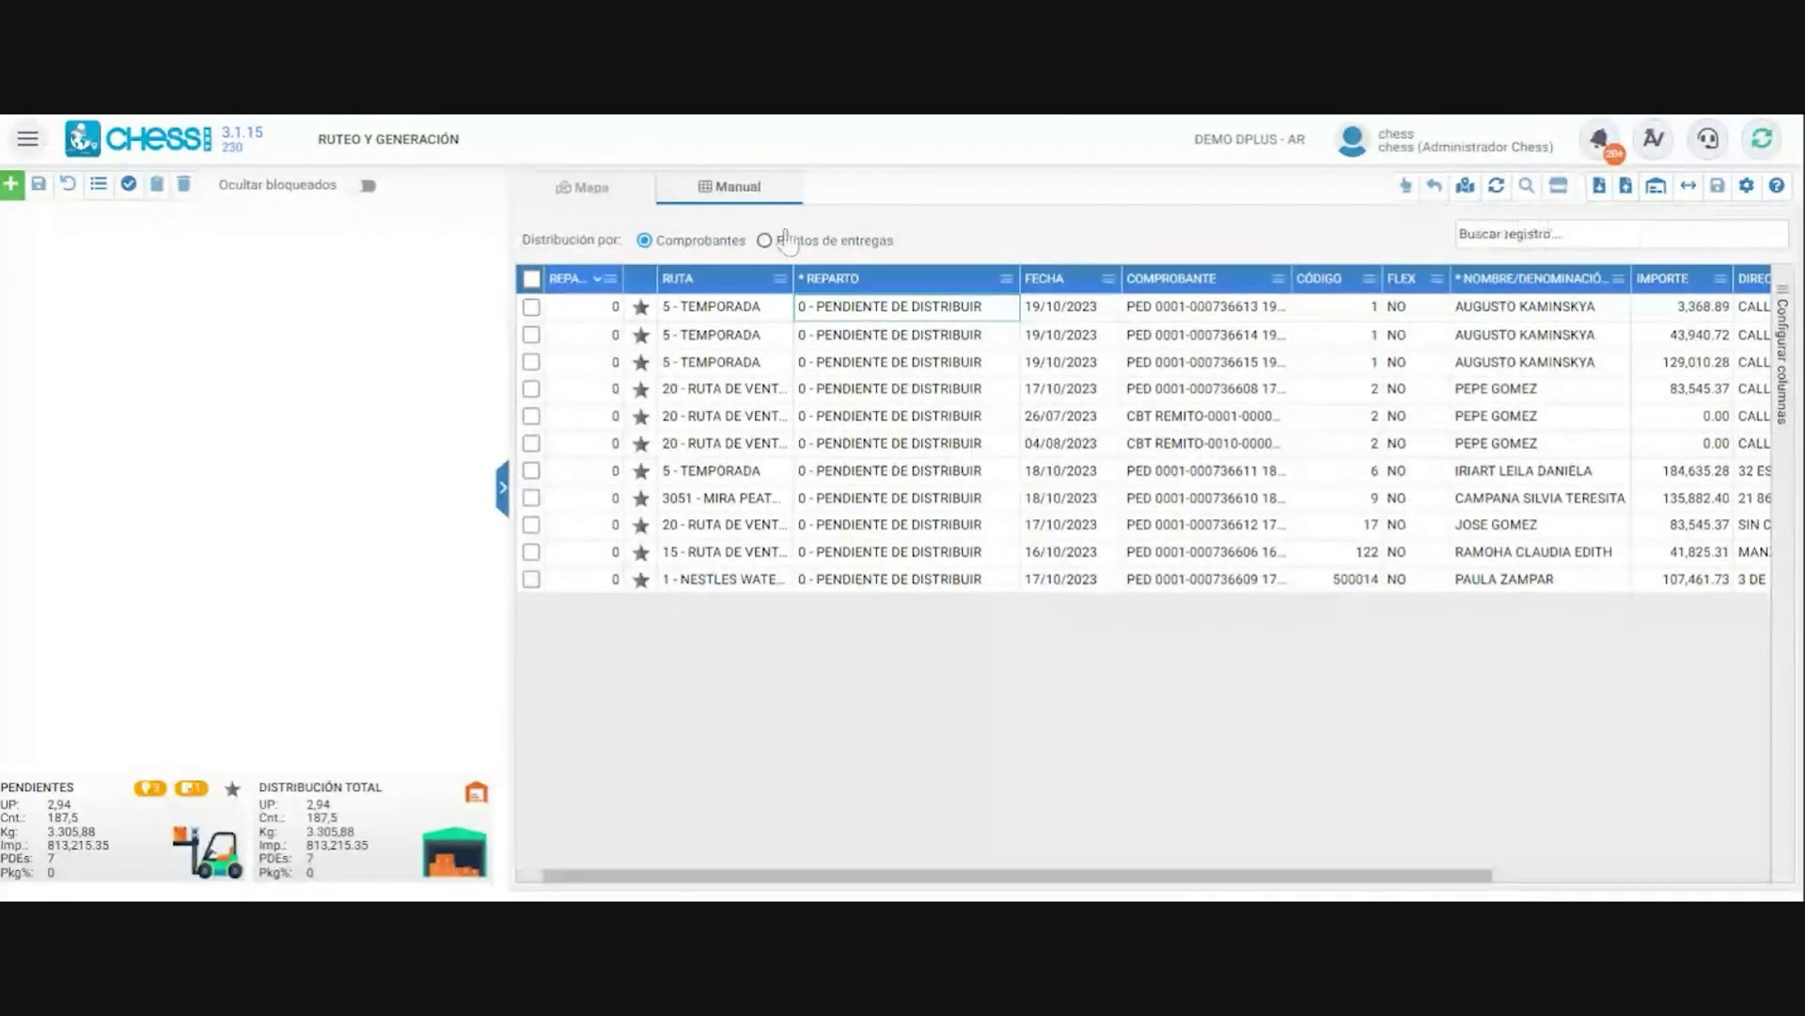
- Examine the warehouse and pending delivery points around Rosario on the distribution map
{"action": "left_click", "coordinate": [592, 191]}
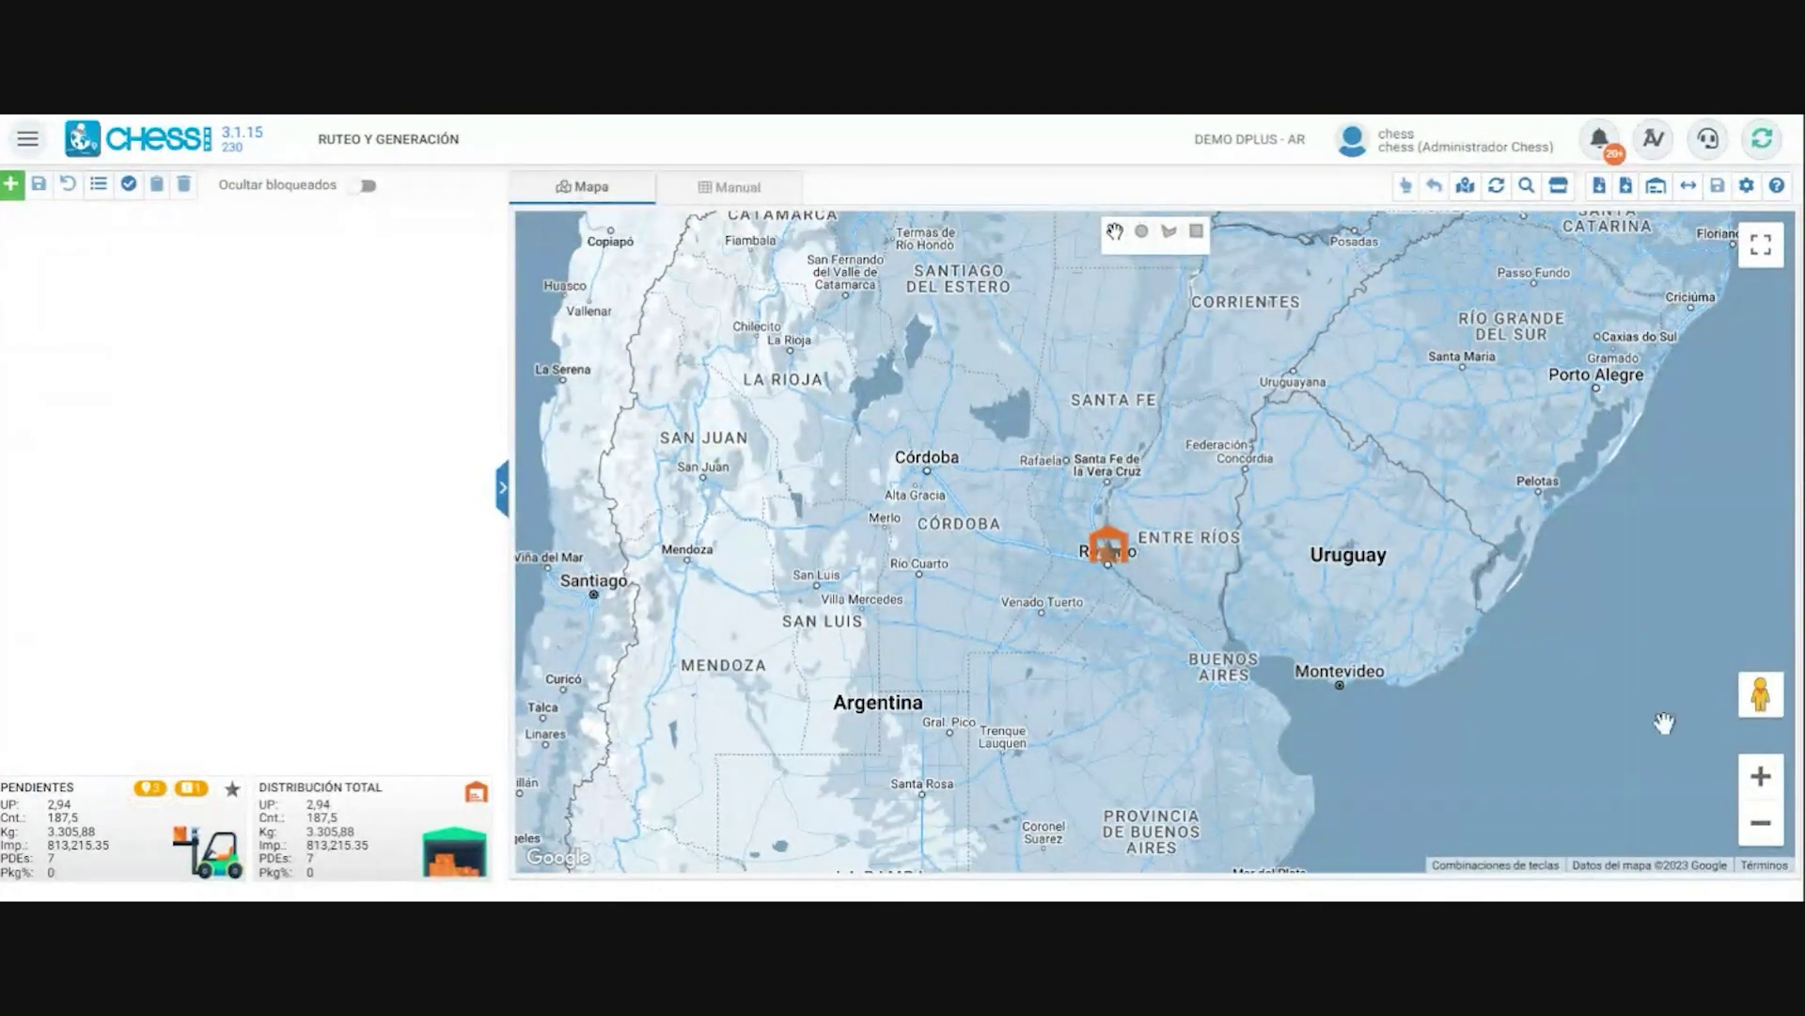
{"action": "left_click", "coordinate": [1773, 779]}
{"action": "left_click", "coordinate": [1775, 779]}
{"action": "left_click", "coordinate": [1775, 779]}
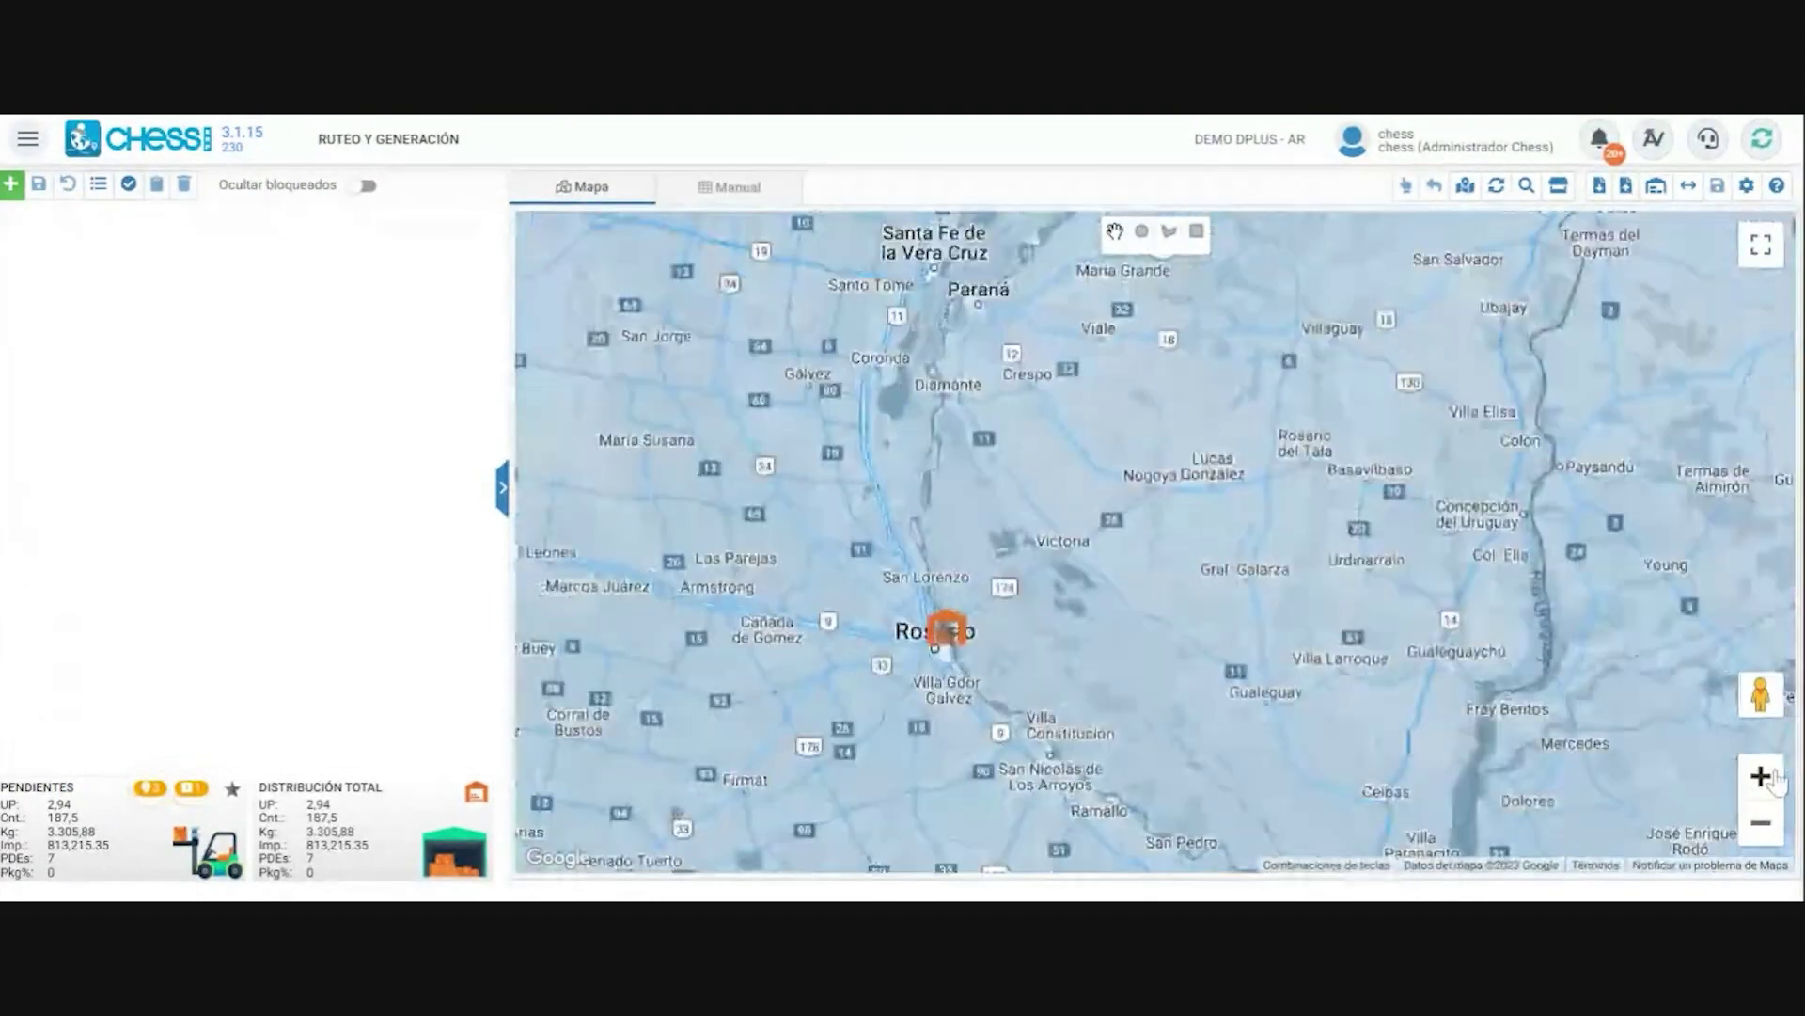
{"action": "left_click", "coordinate": [1776, 778]}
{"action": "left_click", "coordinate": [1760, 775]}
{"action": "left_click", "coordinate": [1760, 776]}
{"action": "left_click", "coordinate": [1761, 776]}
{"action": "left_click", "coordinate": [1760, 822]}
{"action": "left_click", "coordinate": [1760, 823]}
{"action": "left_click", "coordinate": [1760, 822]}
{"action": "left_click", "coordinate": [1761, 776]}
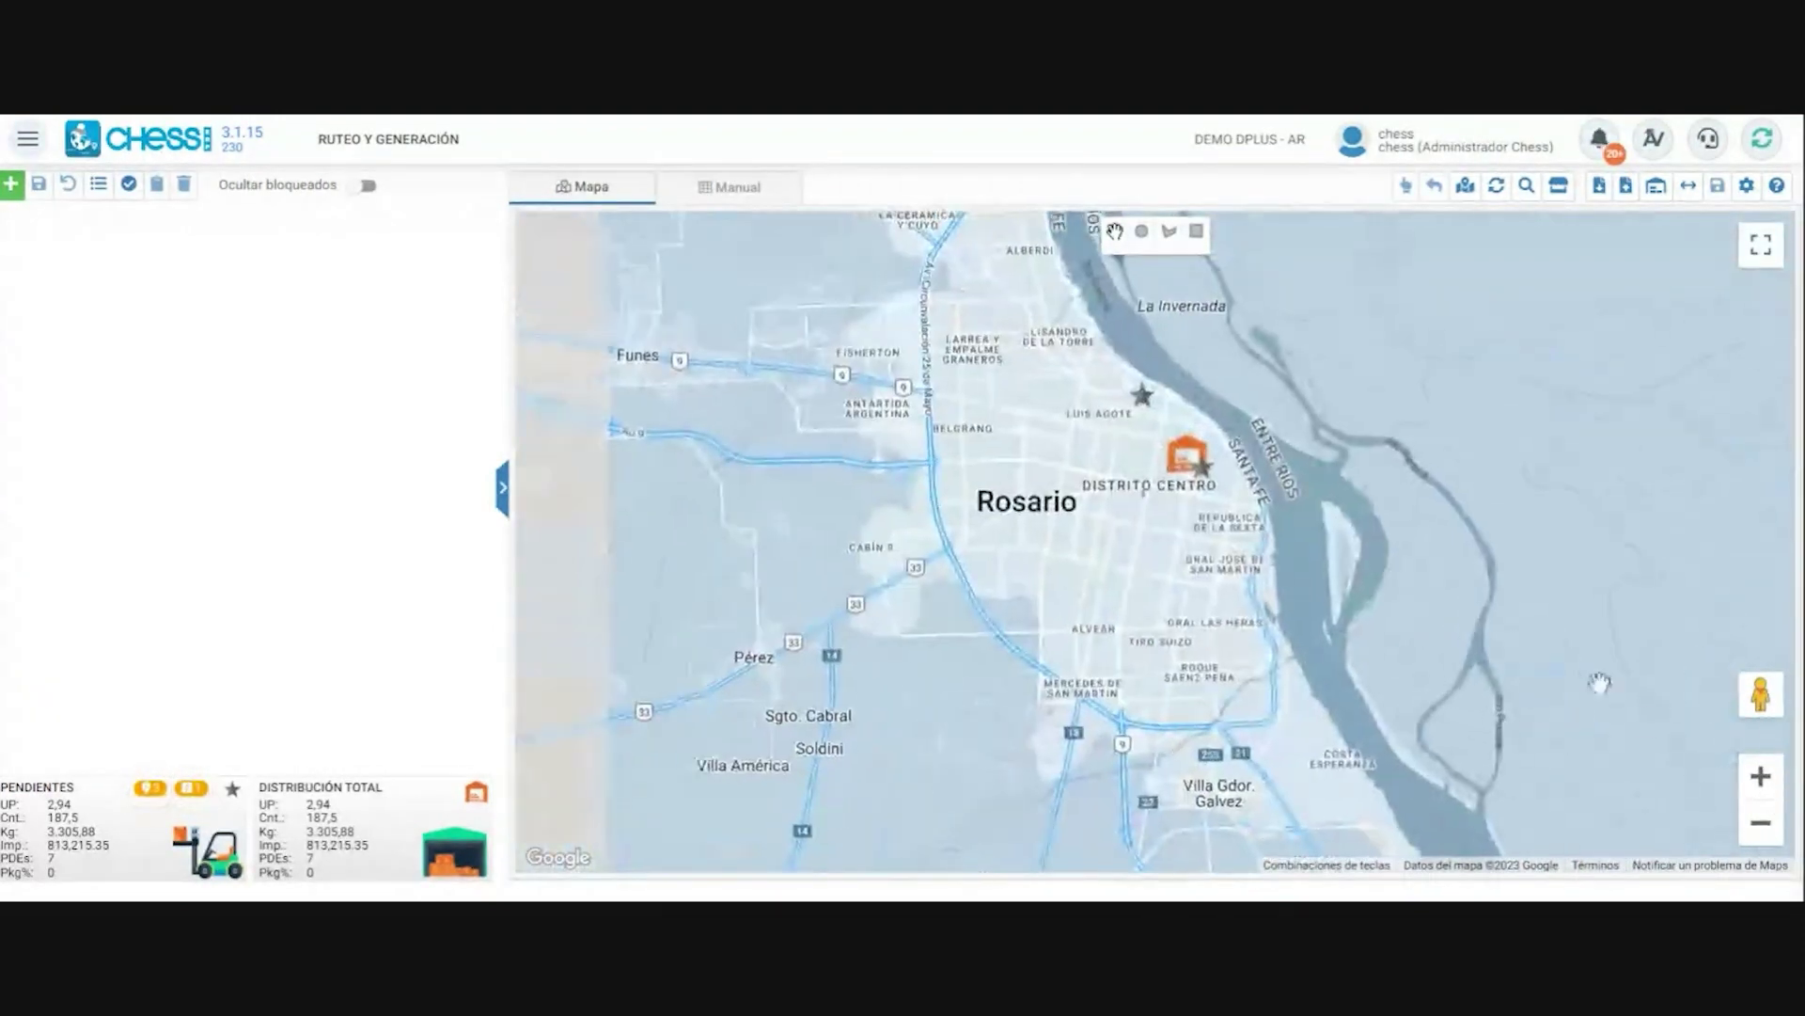
{"action": "left_click", "coordinate": [1761, 778]}
{"action": "left_click", "coordinate": [1760, 779]}
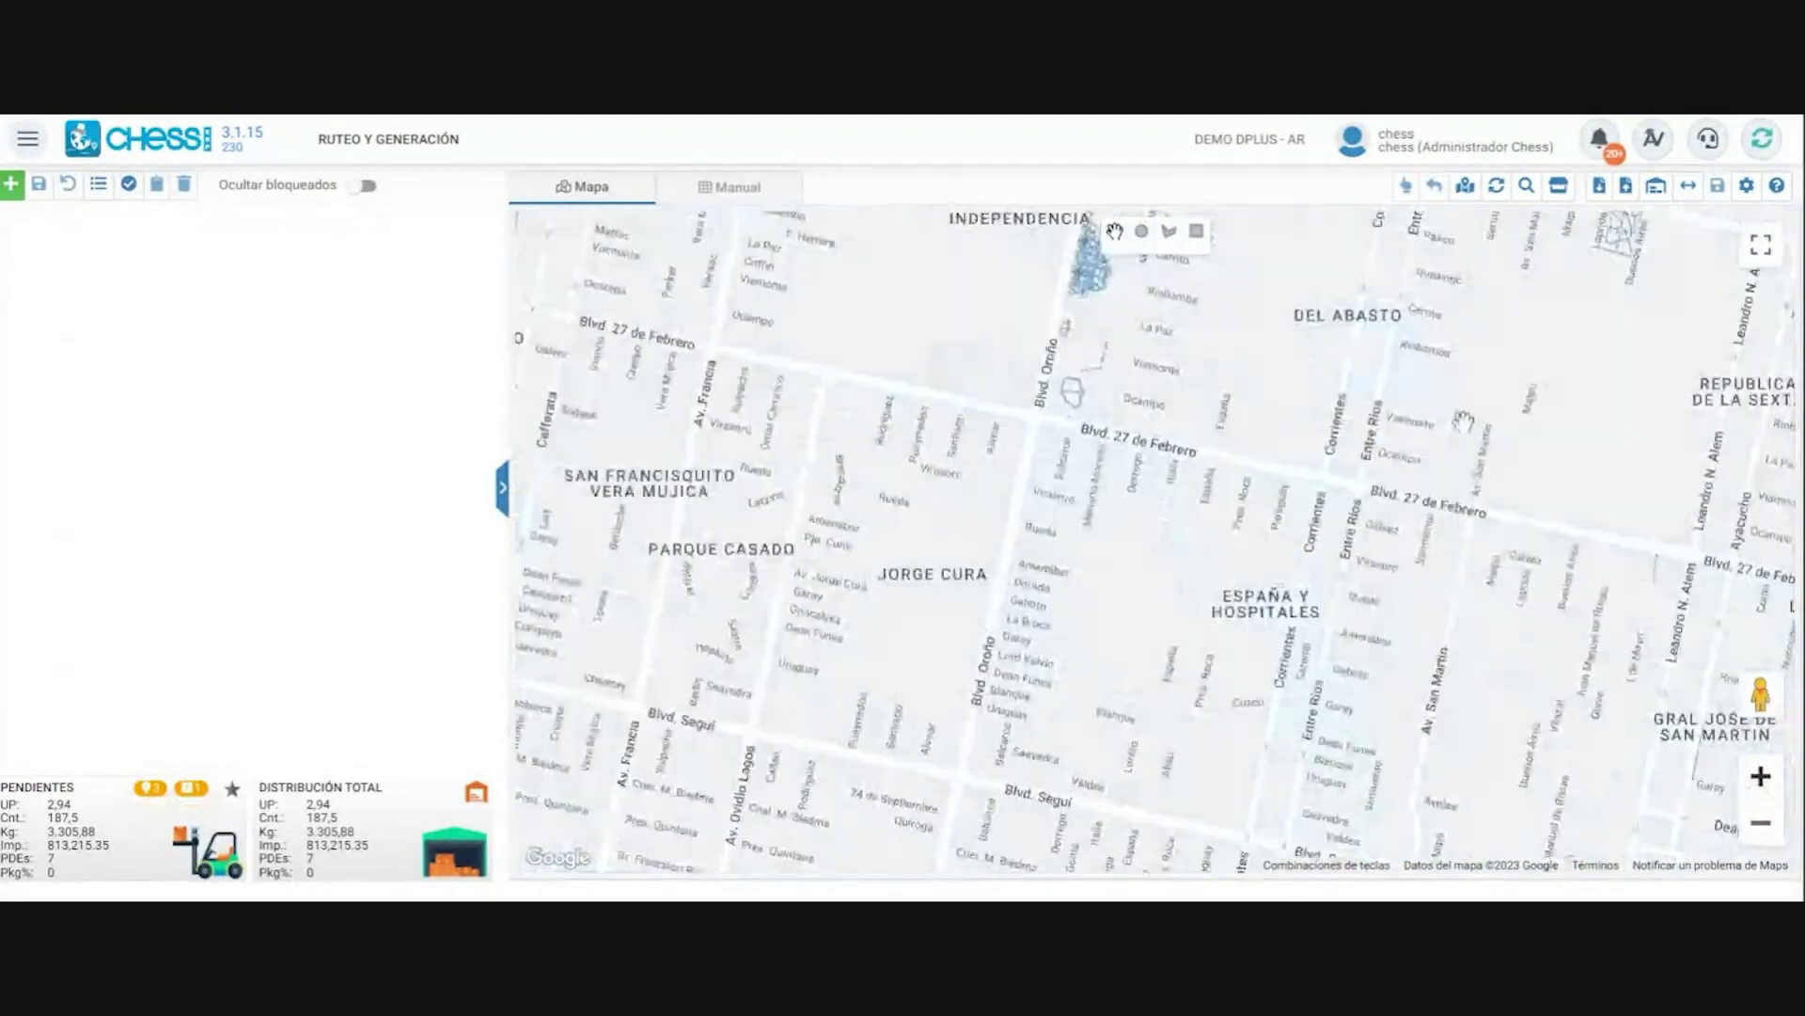
- Show the businesses and points of interest on the map around central Rosario
{"action": "left_click_drag", "start_coordinate": [1617, 376], "coordinate": [1282, 488]}
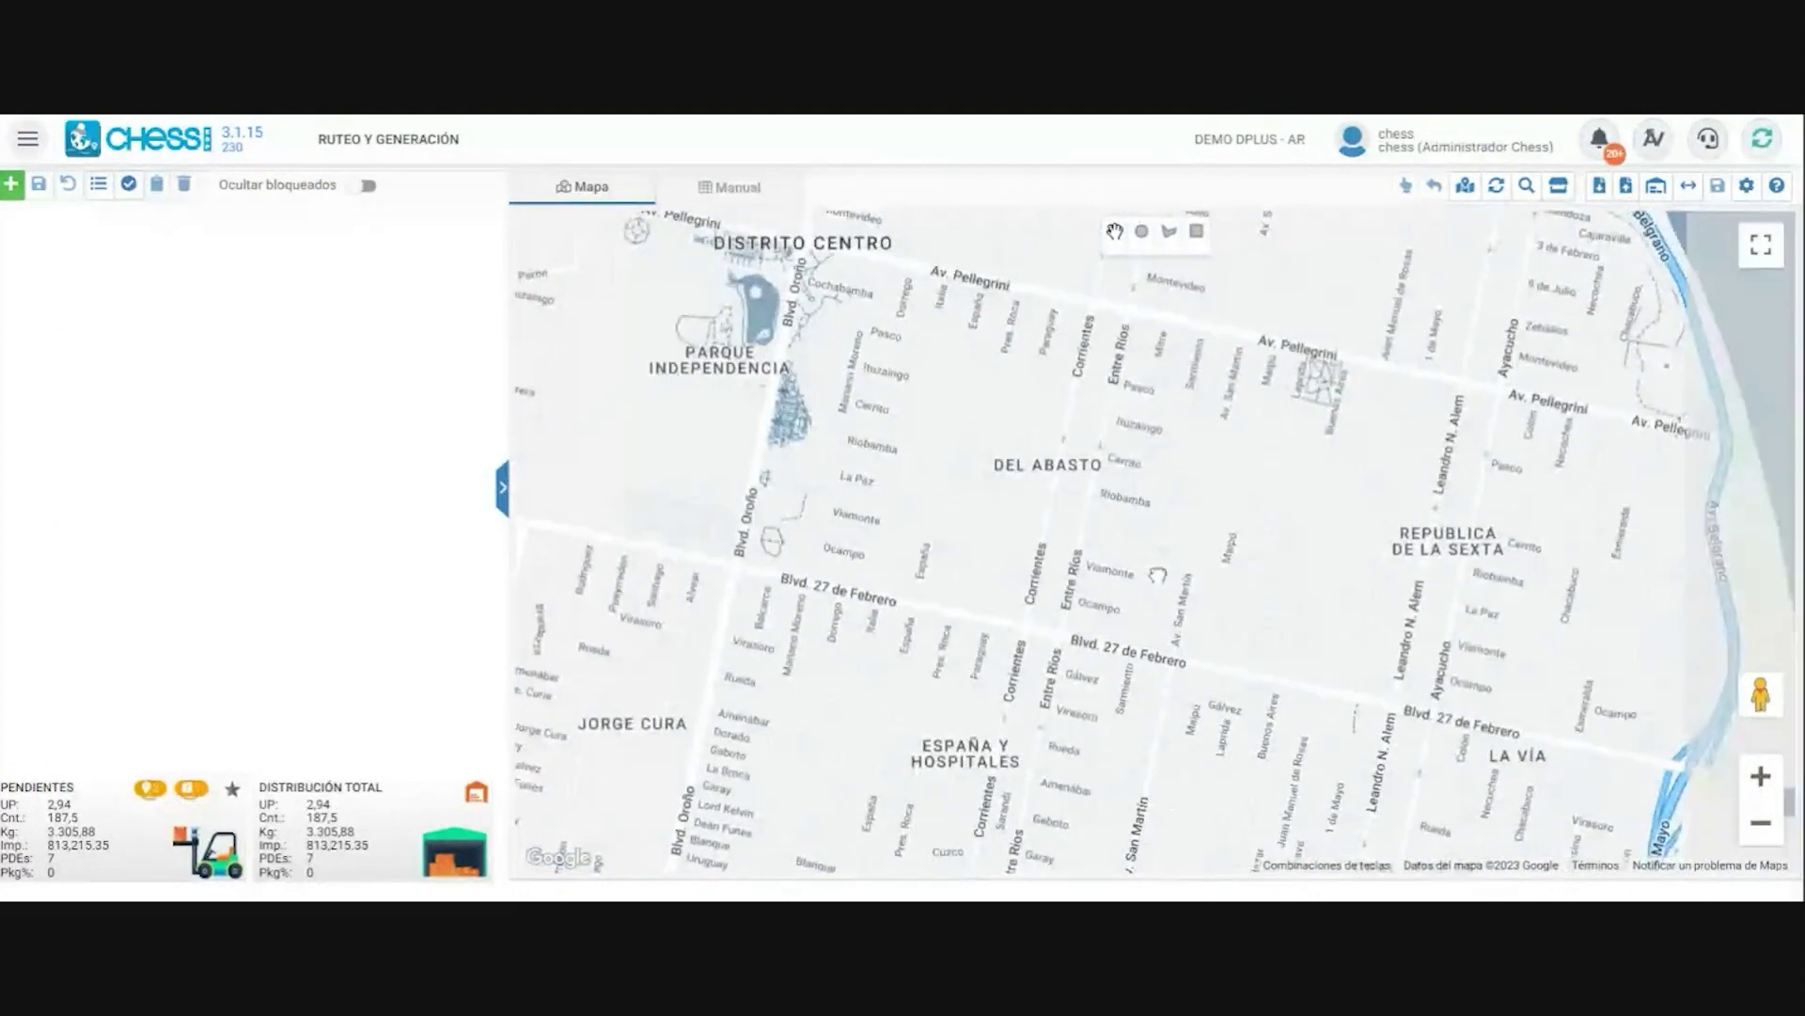
{"action": "left_click", "coordinate": [1558, 188]}
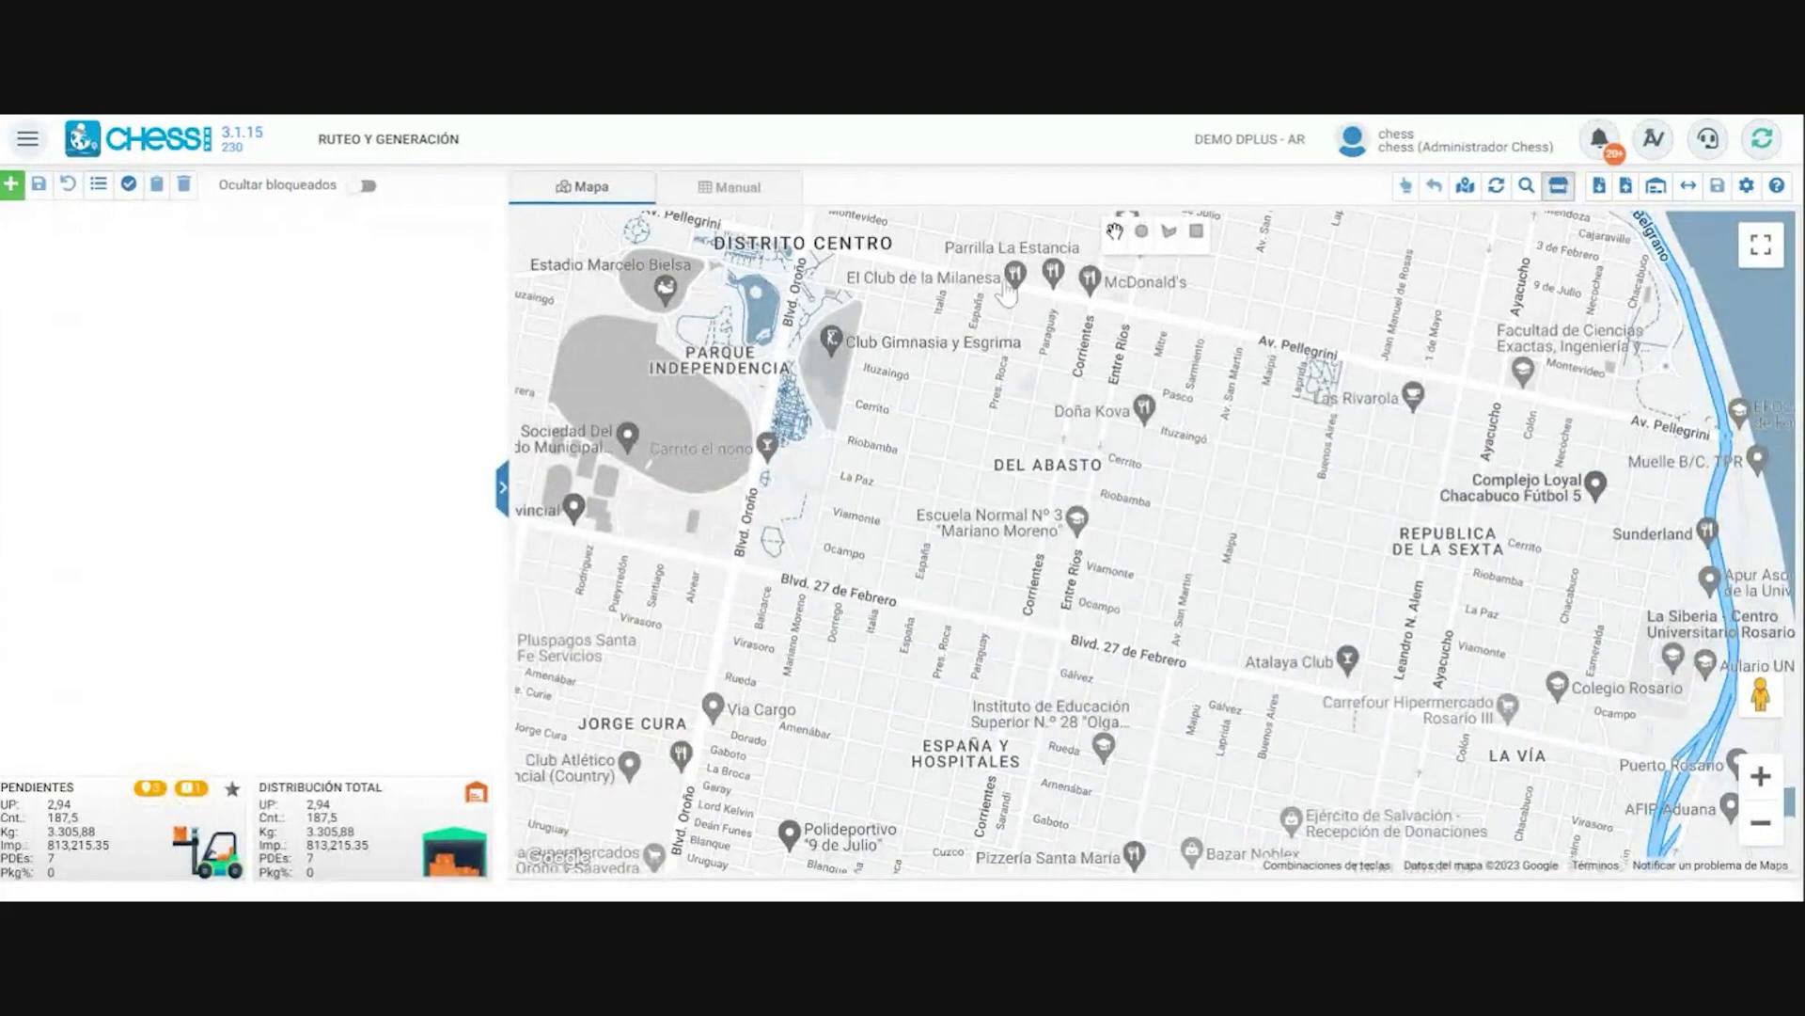
{"action": "left_click_drag", "start_coordinate": [867, 387], "coordinate": [877, 456]}
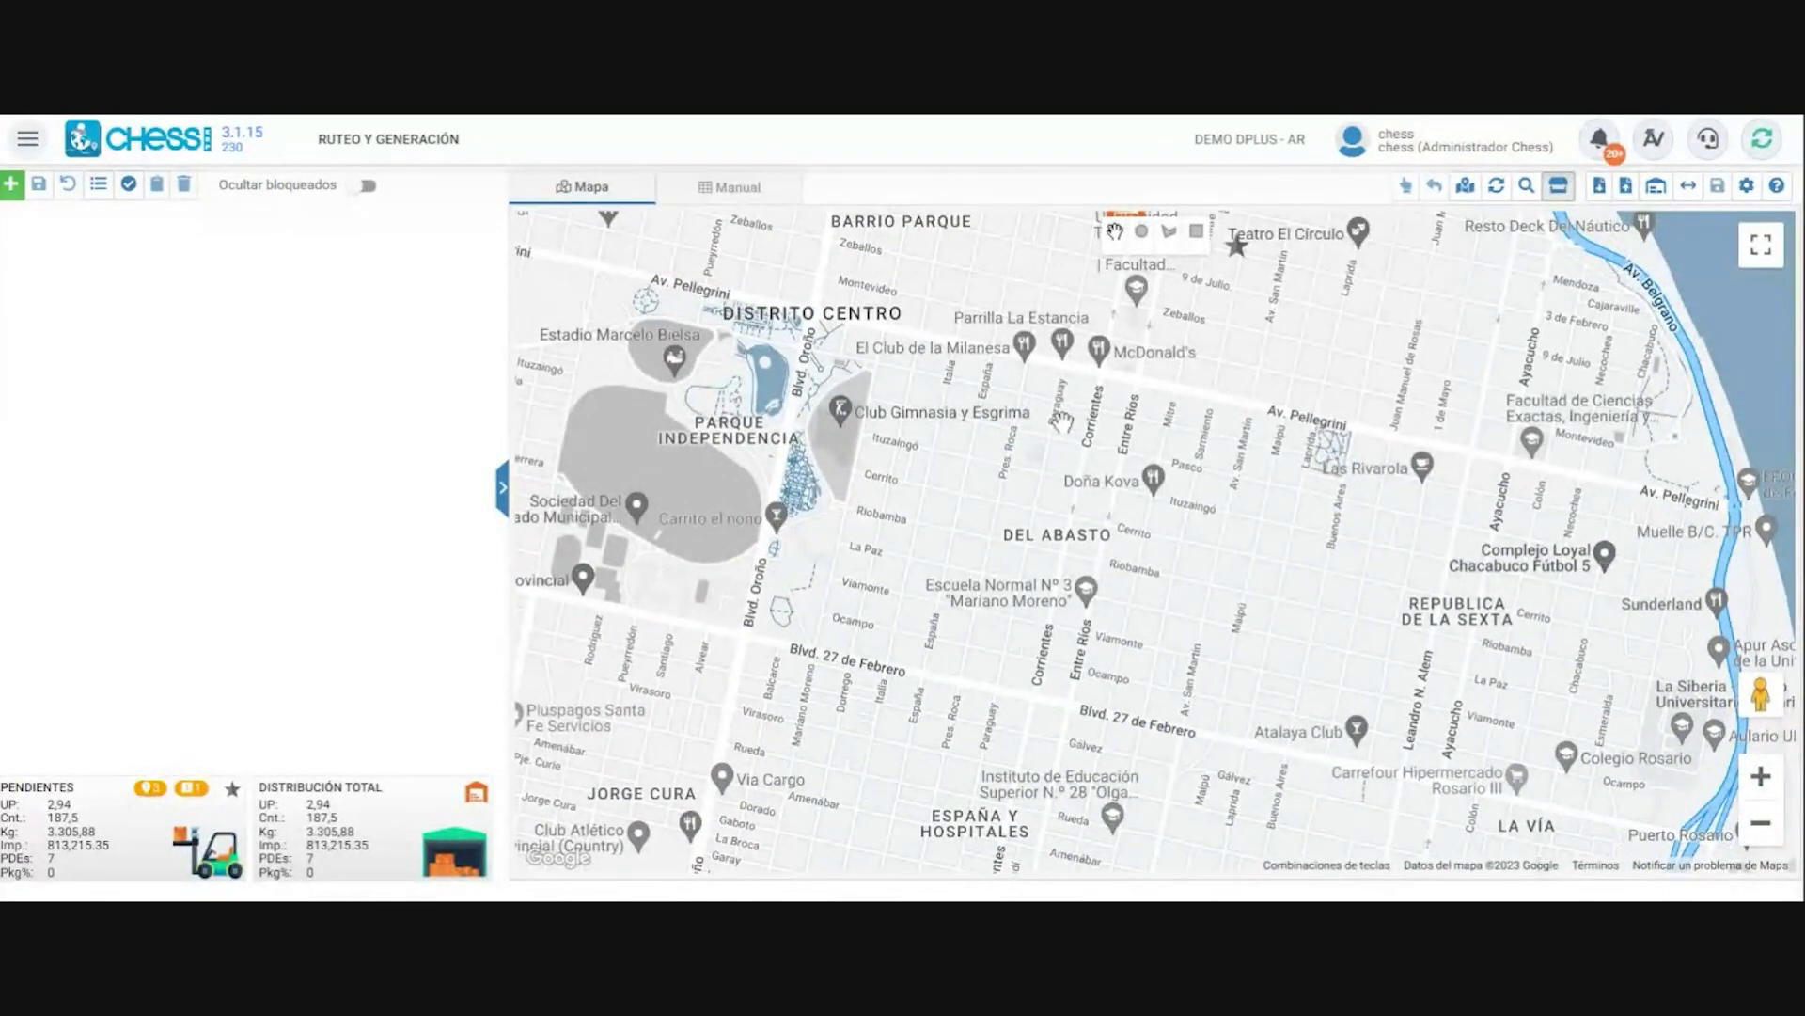
- Look up the geocoded Miramar order dated 18/10/2023 that has no trade name and locate it on the map
{"action": "left_click", "coordinate": [1530, 192]}
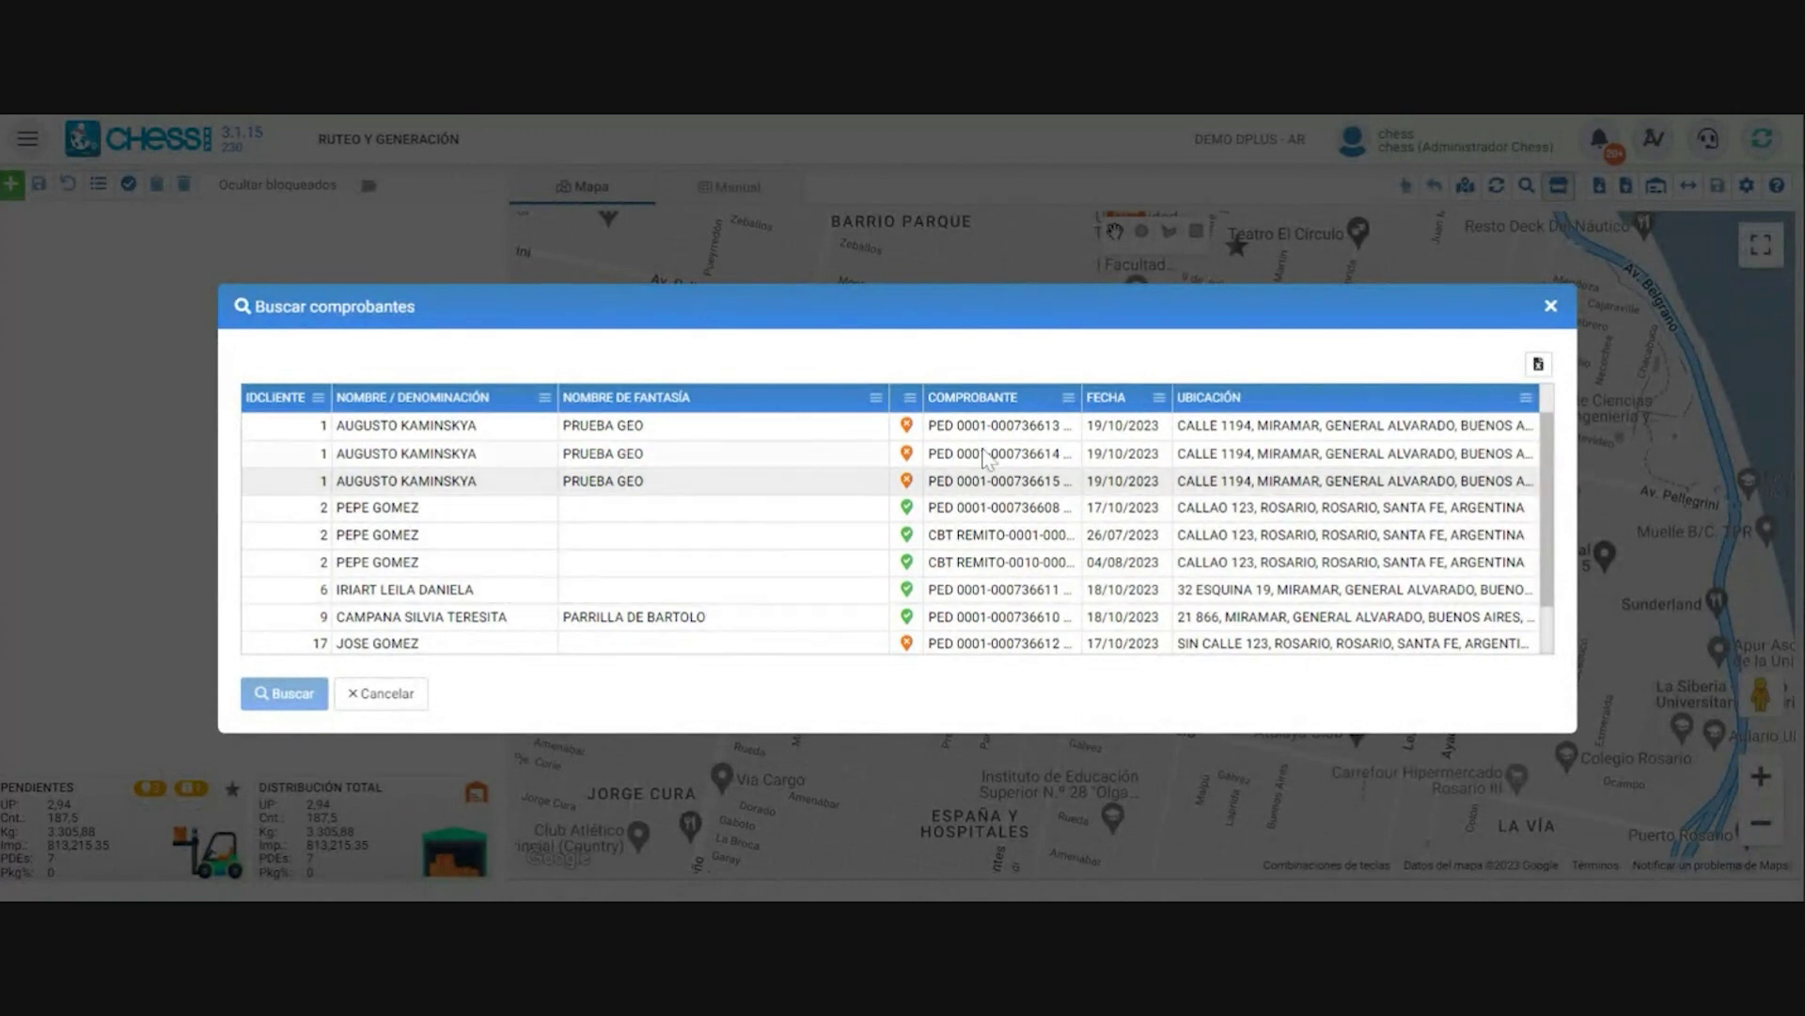
{"action": "scroll", "coordinate": [966, 576], "scroll_direction": "down", "scroll_amount": 2}
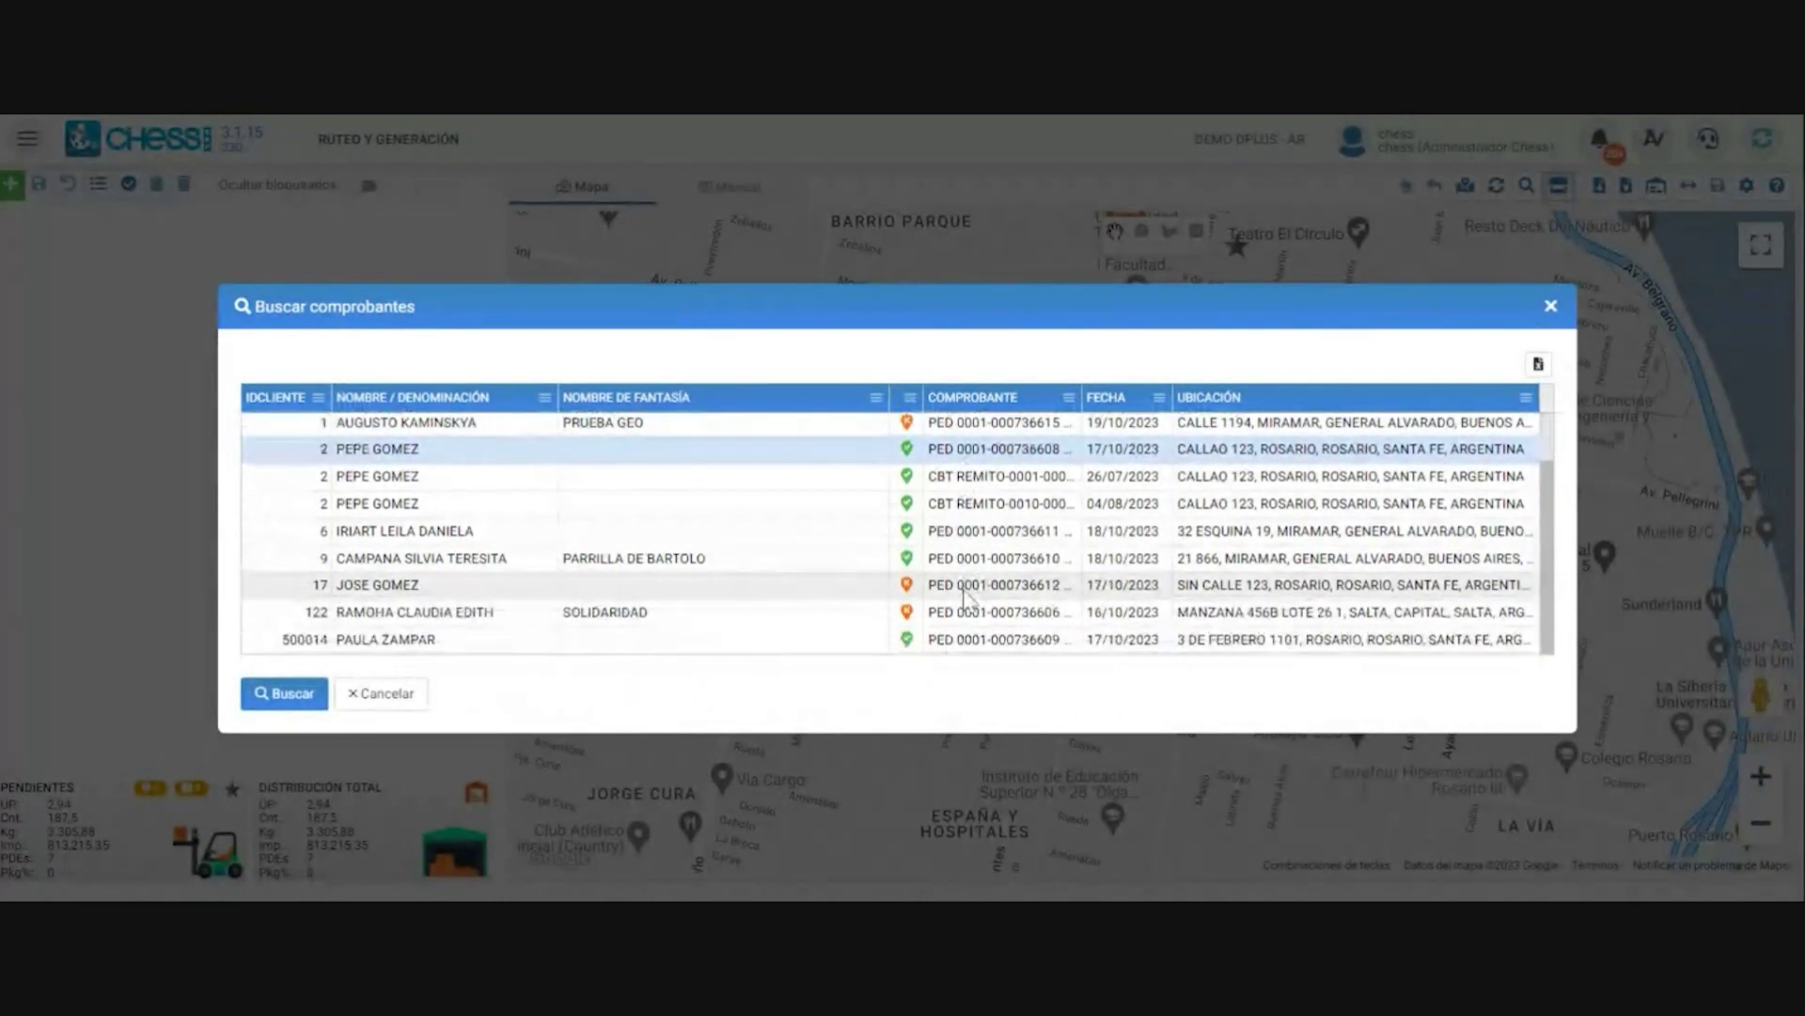
{"action": "scroll", "coordinate": [978, 578], "scroll_direction": "up", "scroll_amount": 2}
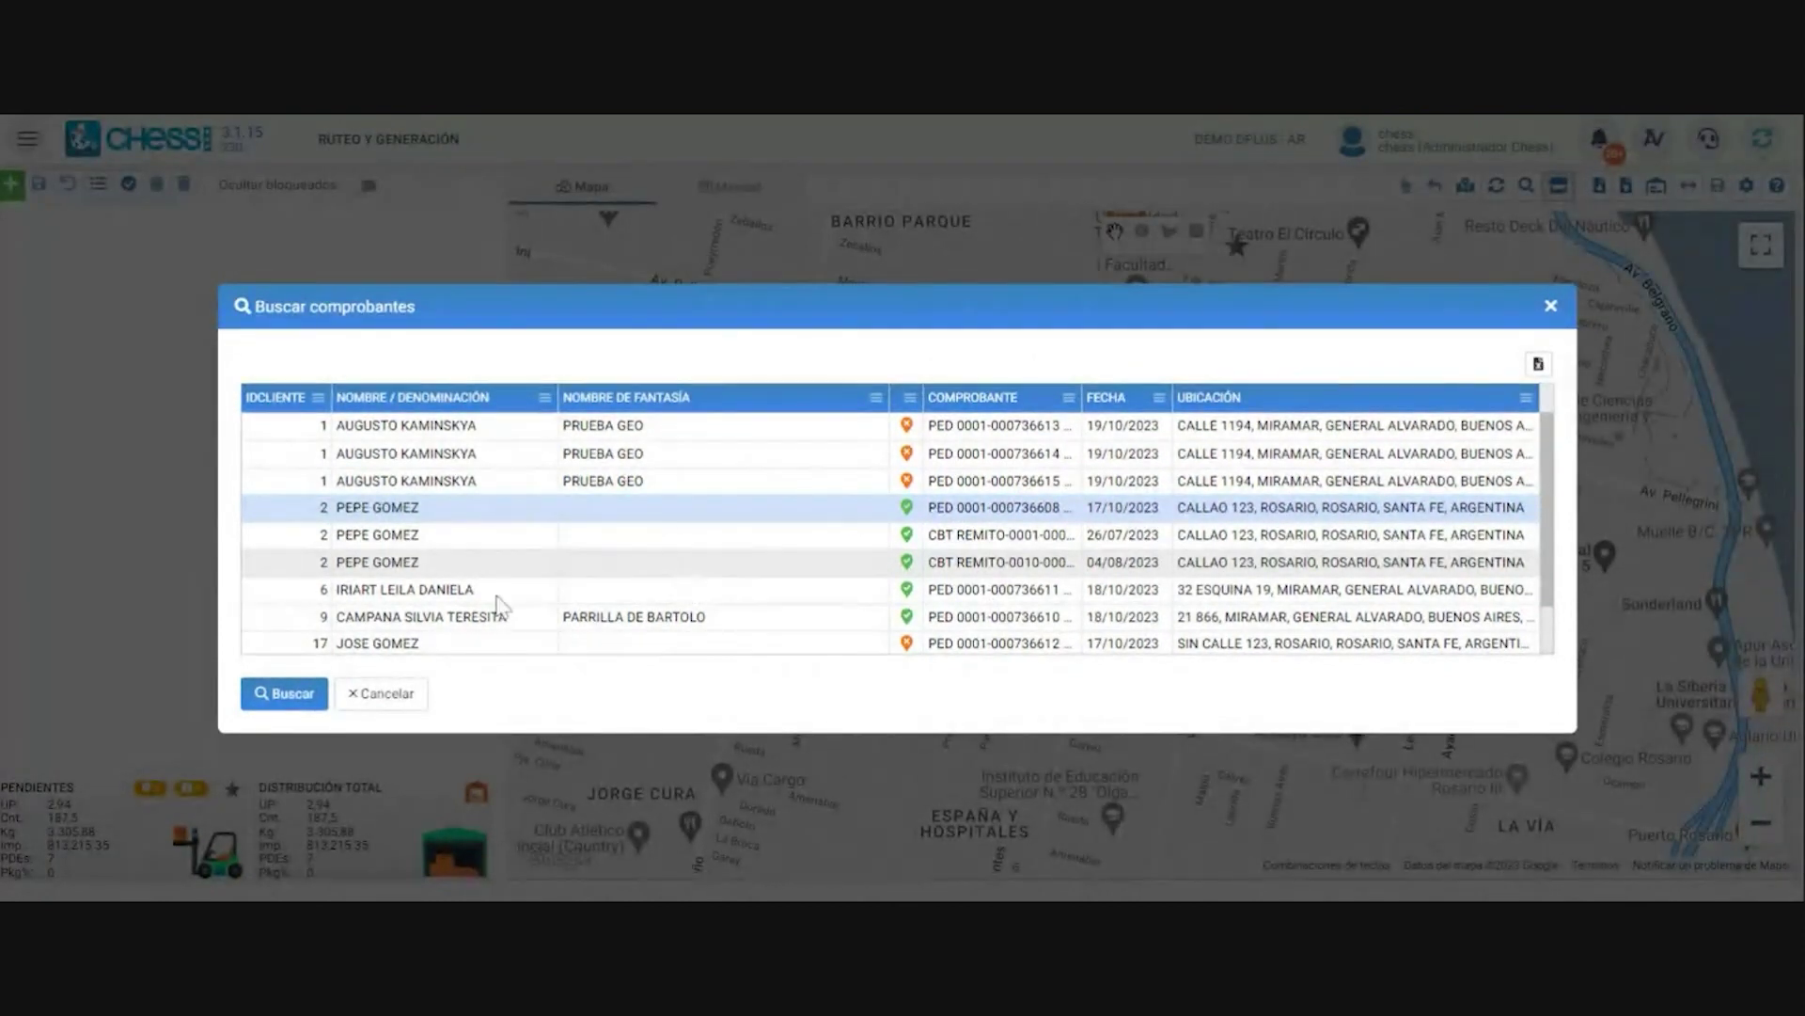
{"action": "left_click", "coordinate": [380, 456]}
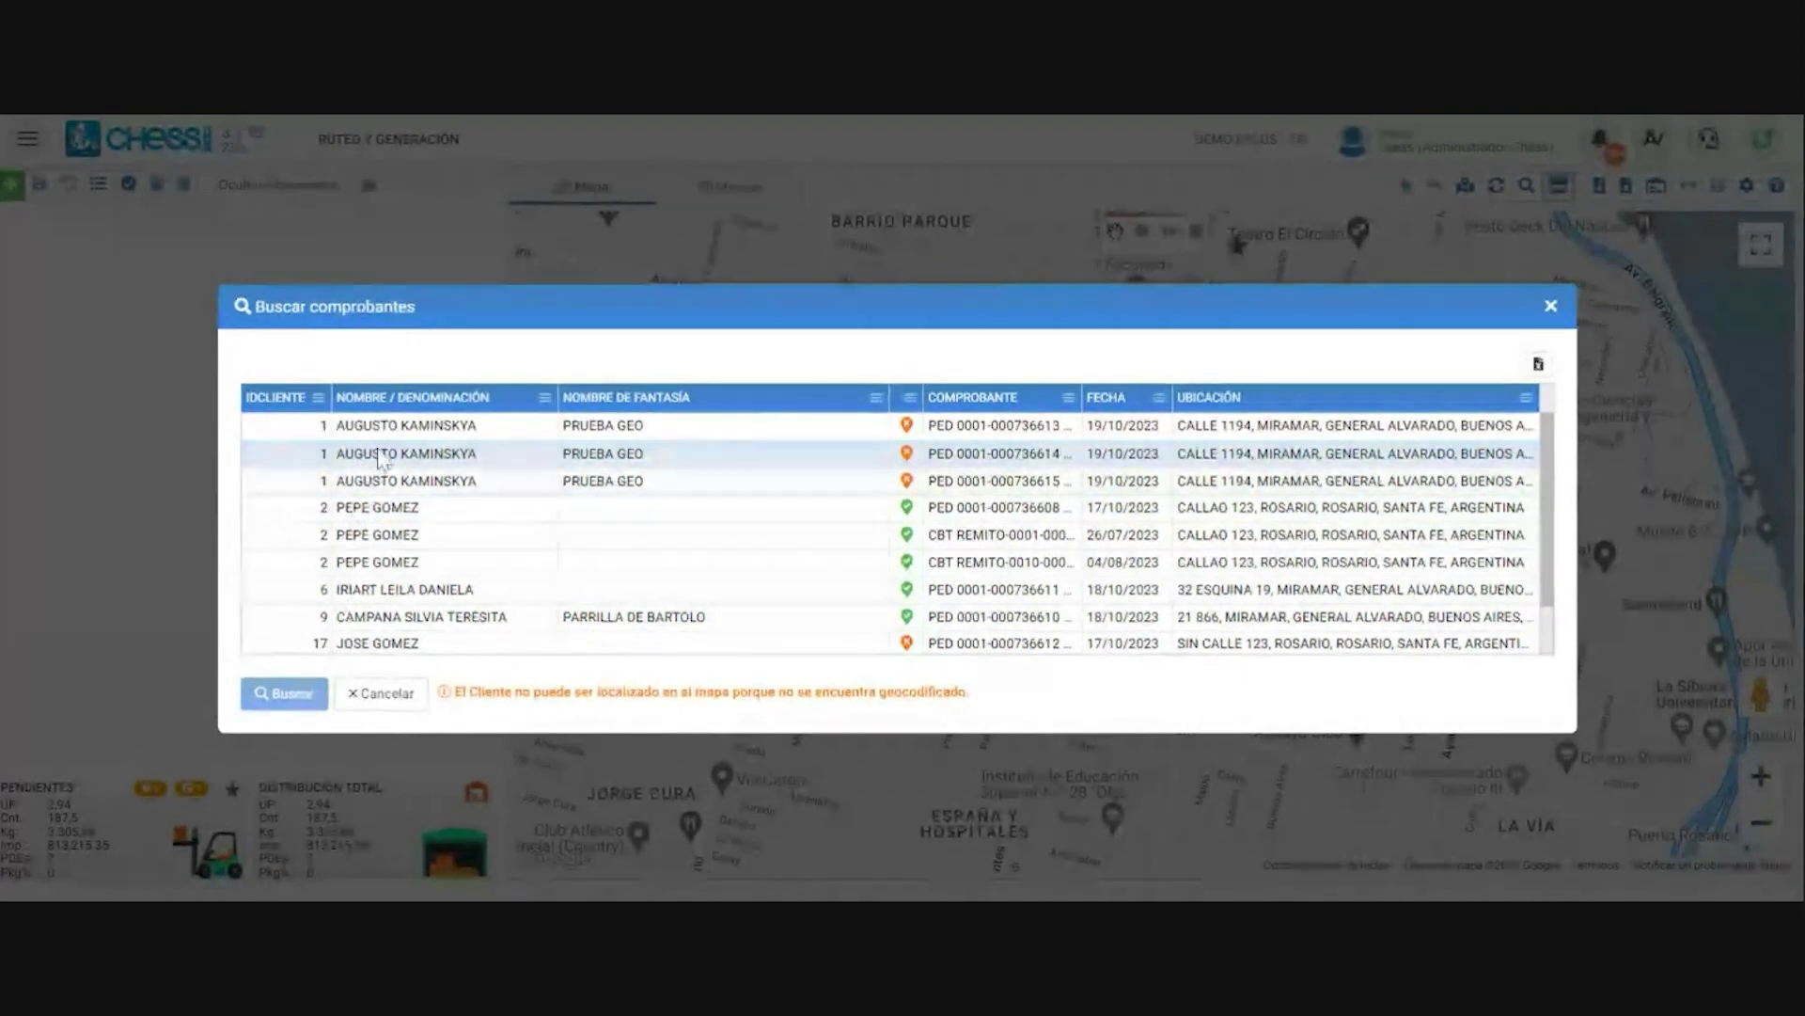
{"action": "left_click", "coordinate": [338, 589]}
{"action": "left_click", "coordinate": [285, 698]}
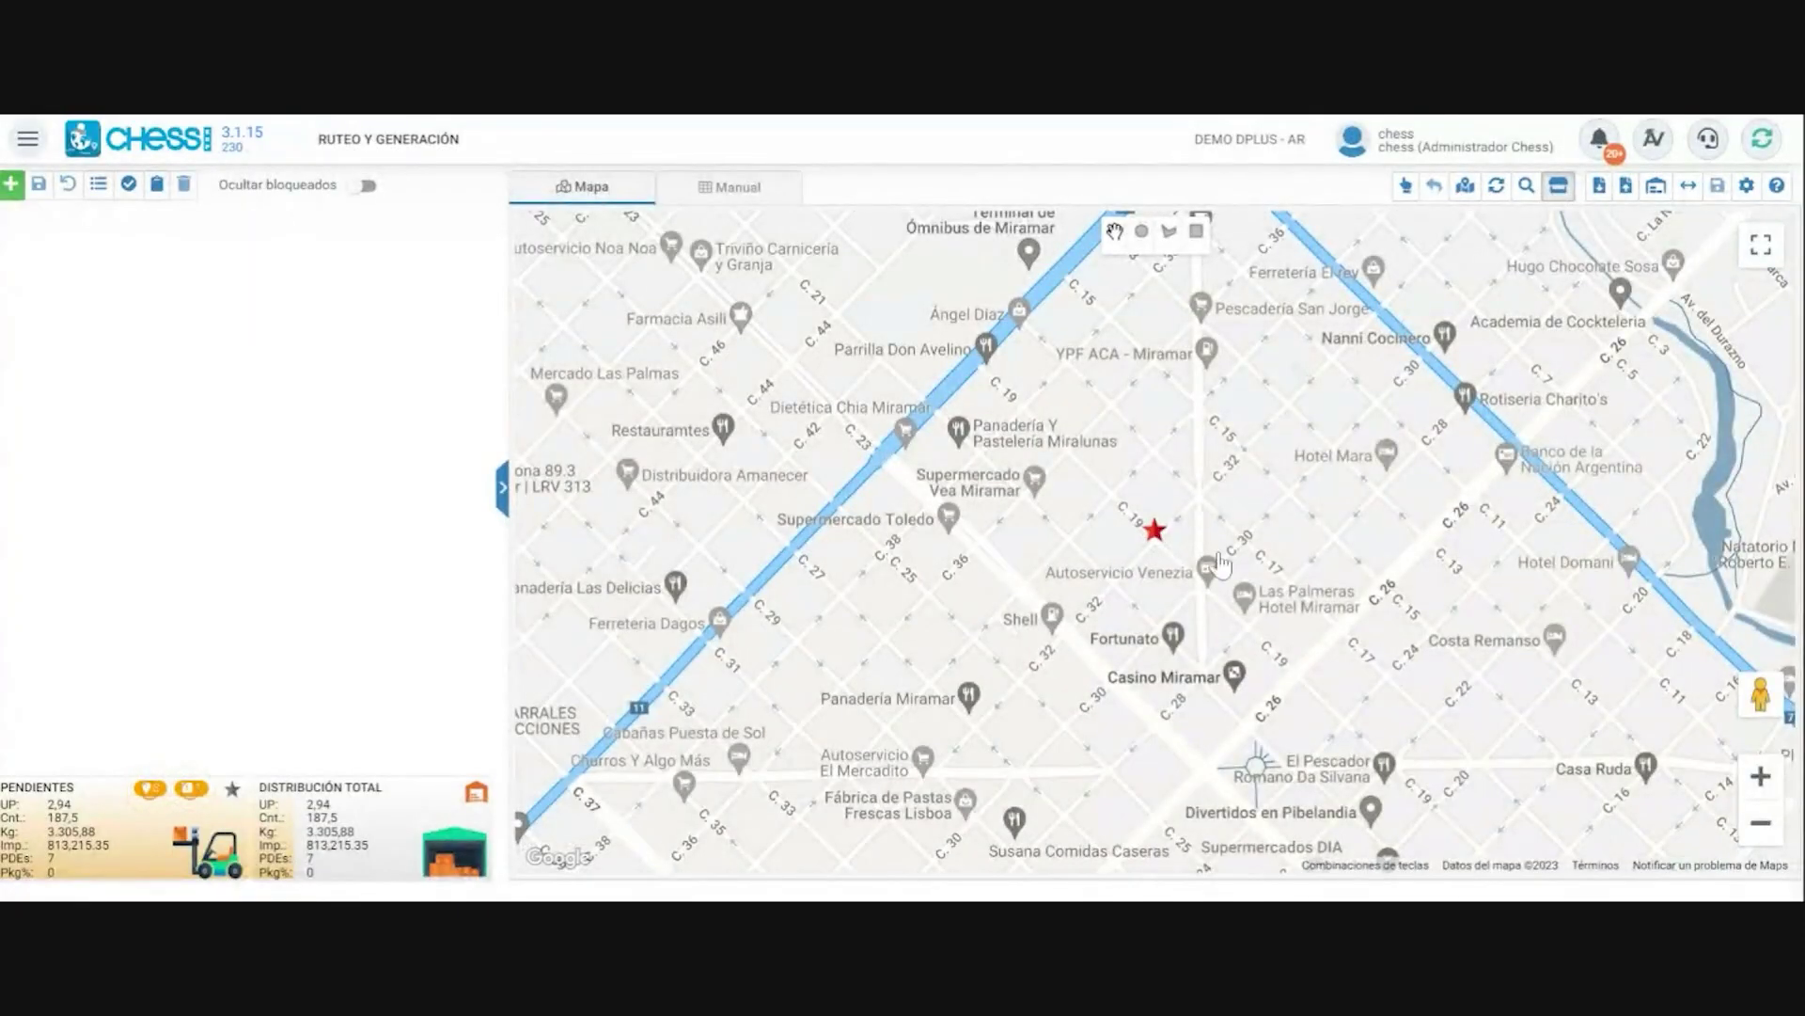
{"action": "left_click_drag", "start_coordinate": [1221, 562], "coordinate": [1194, 518]}
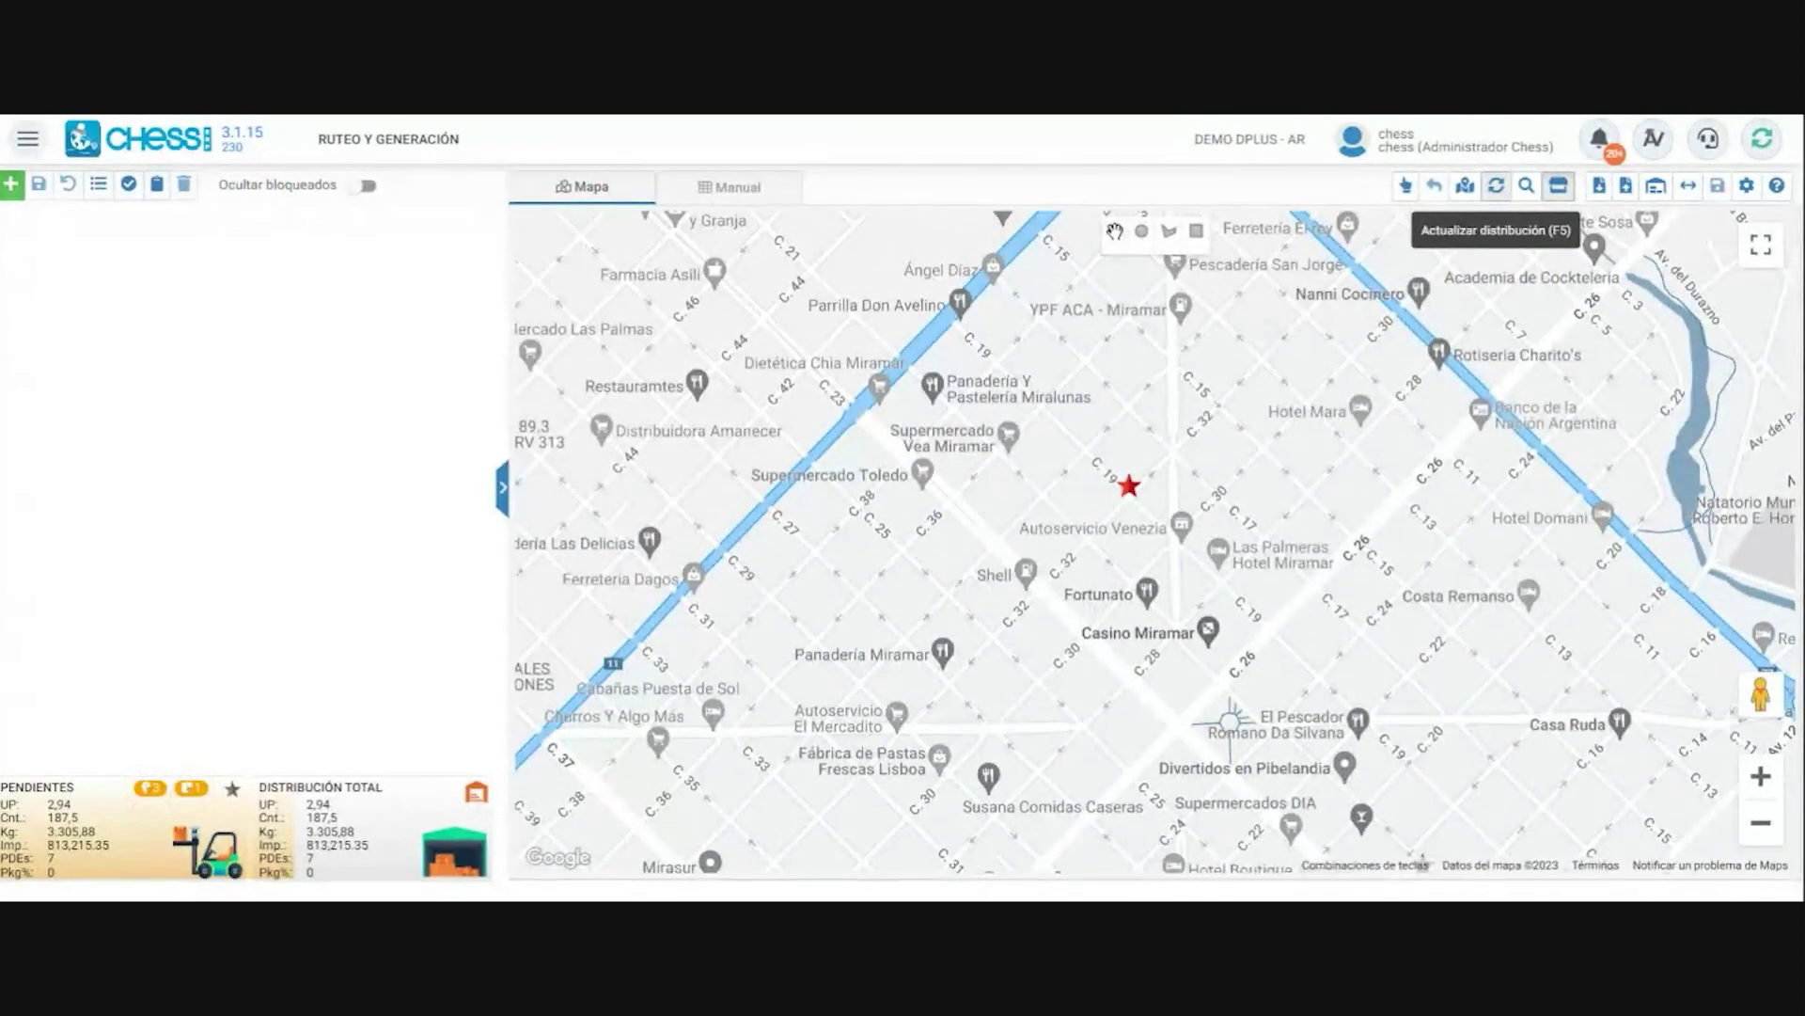
- Refresh the distribution and dismiss the notice
{"action": "left_click", "coordinate": [1496, 185]}
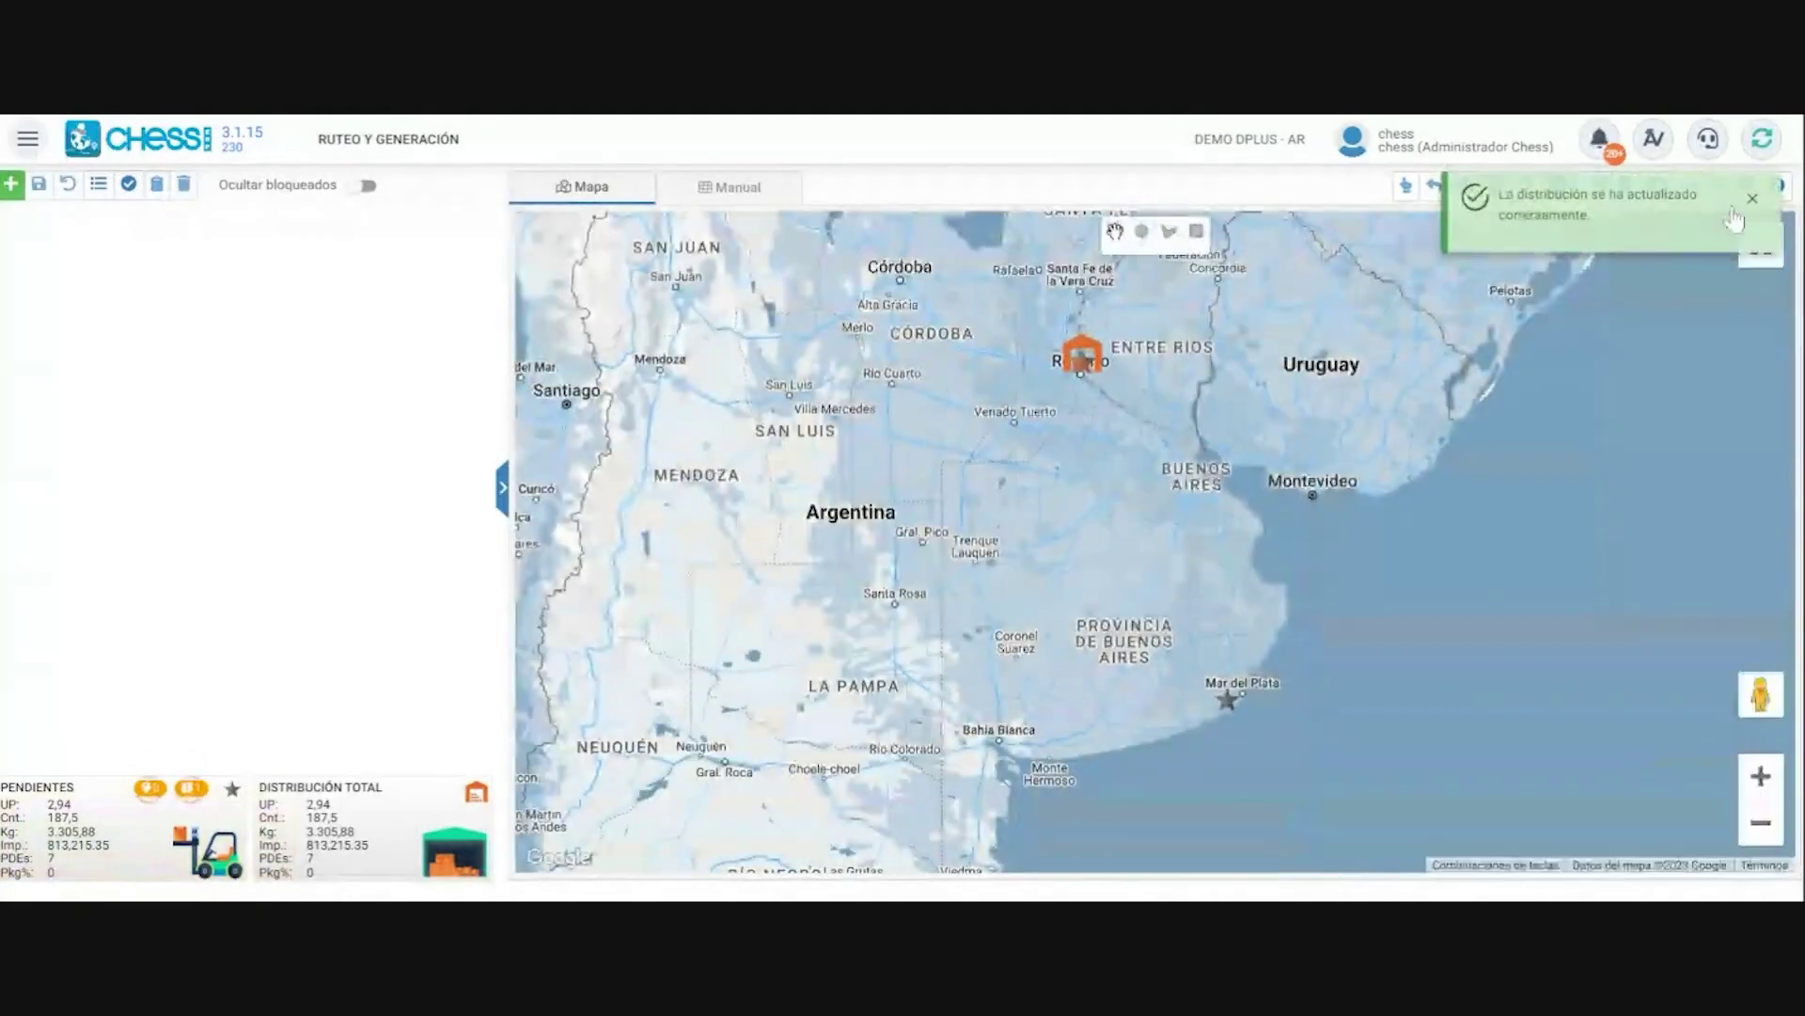
{"action": "left_click", "coordinate": [1752, 198]}
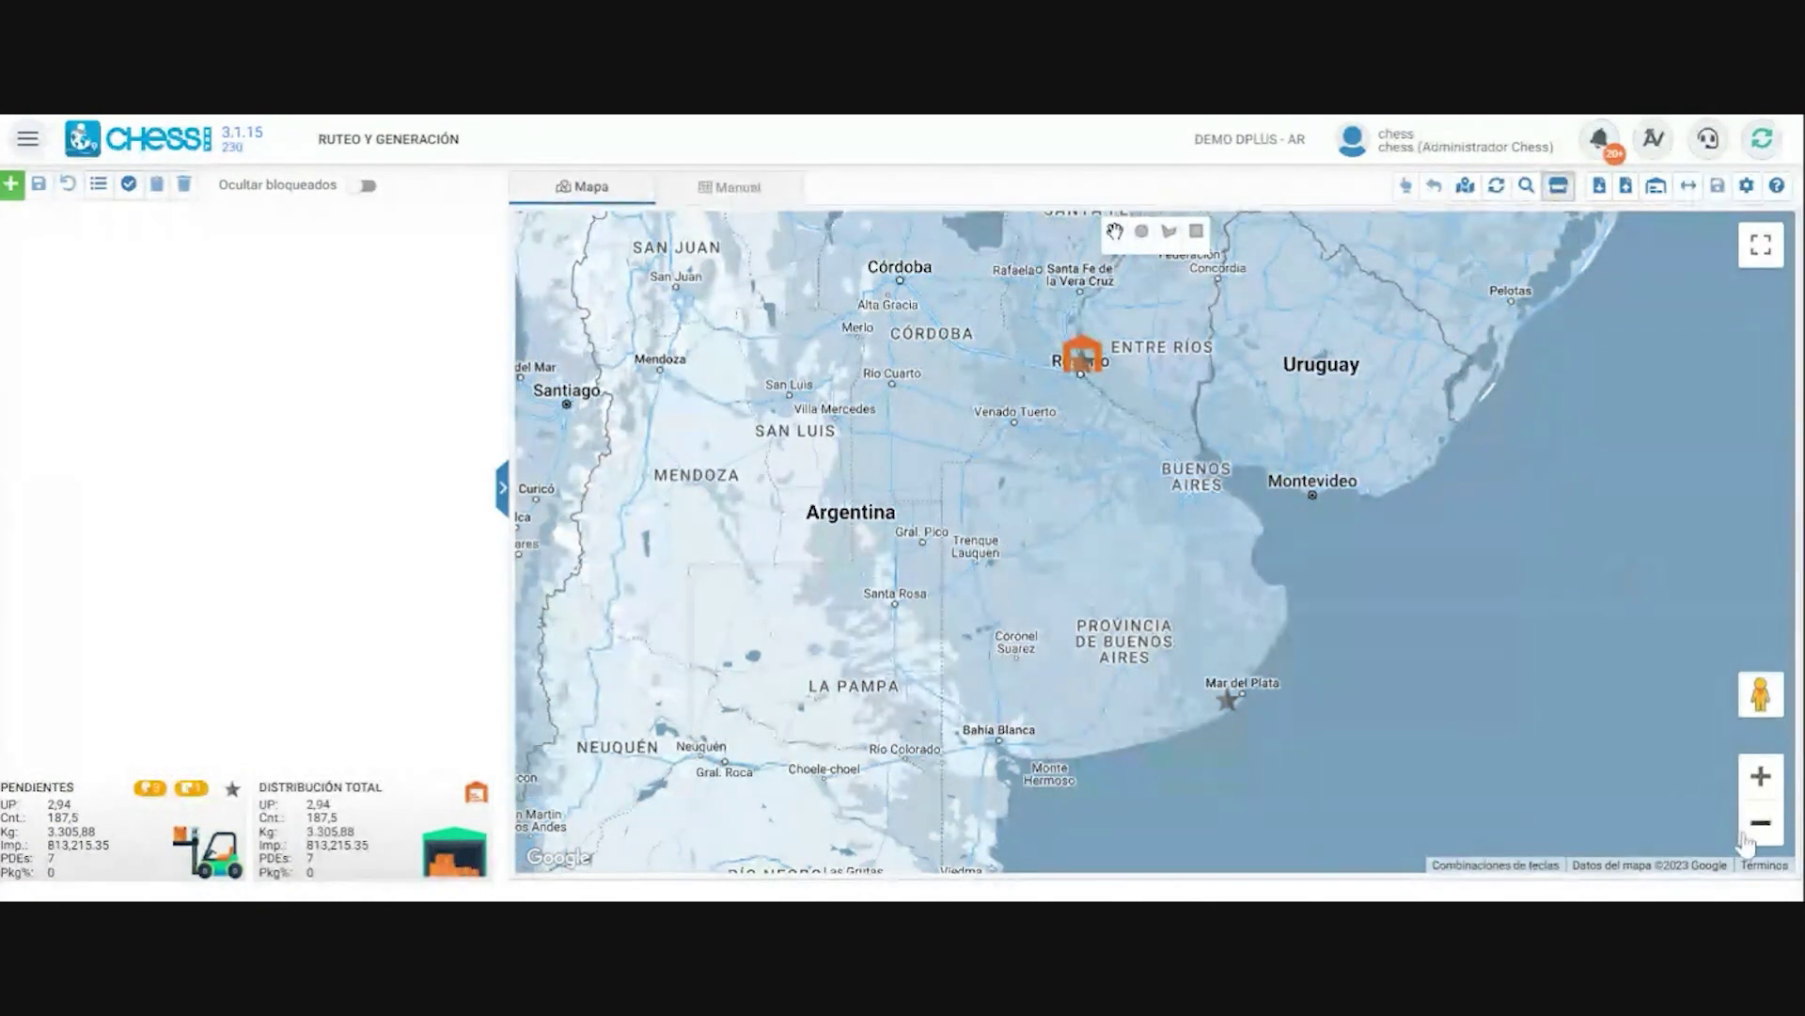
- Select the first pending order on route 5 - TEMPORADA in the manual distribution grid by vouchers
{"action": "left_click", "coordinate": [1761, 776]}
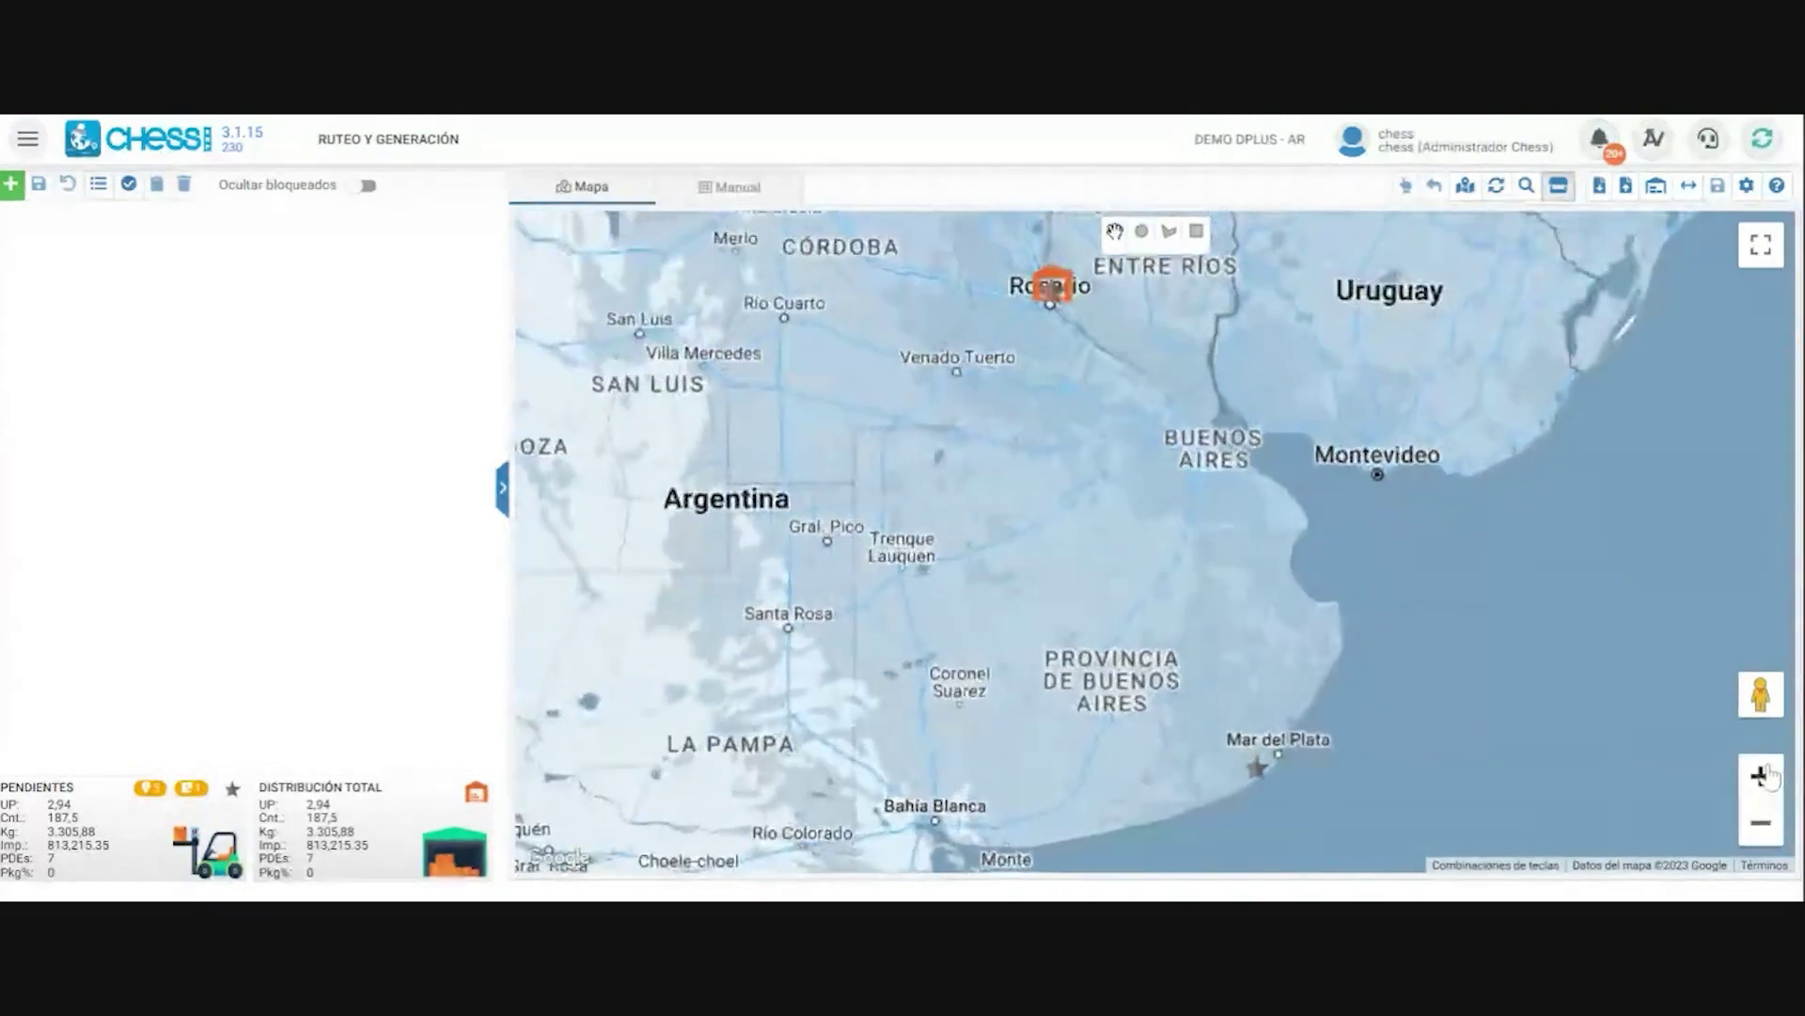
{"action": "left_click", "coordinate": [1761, 775]}
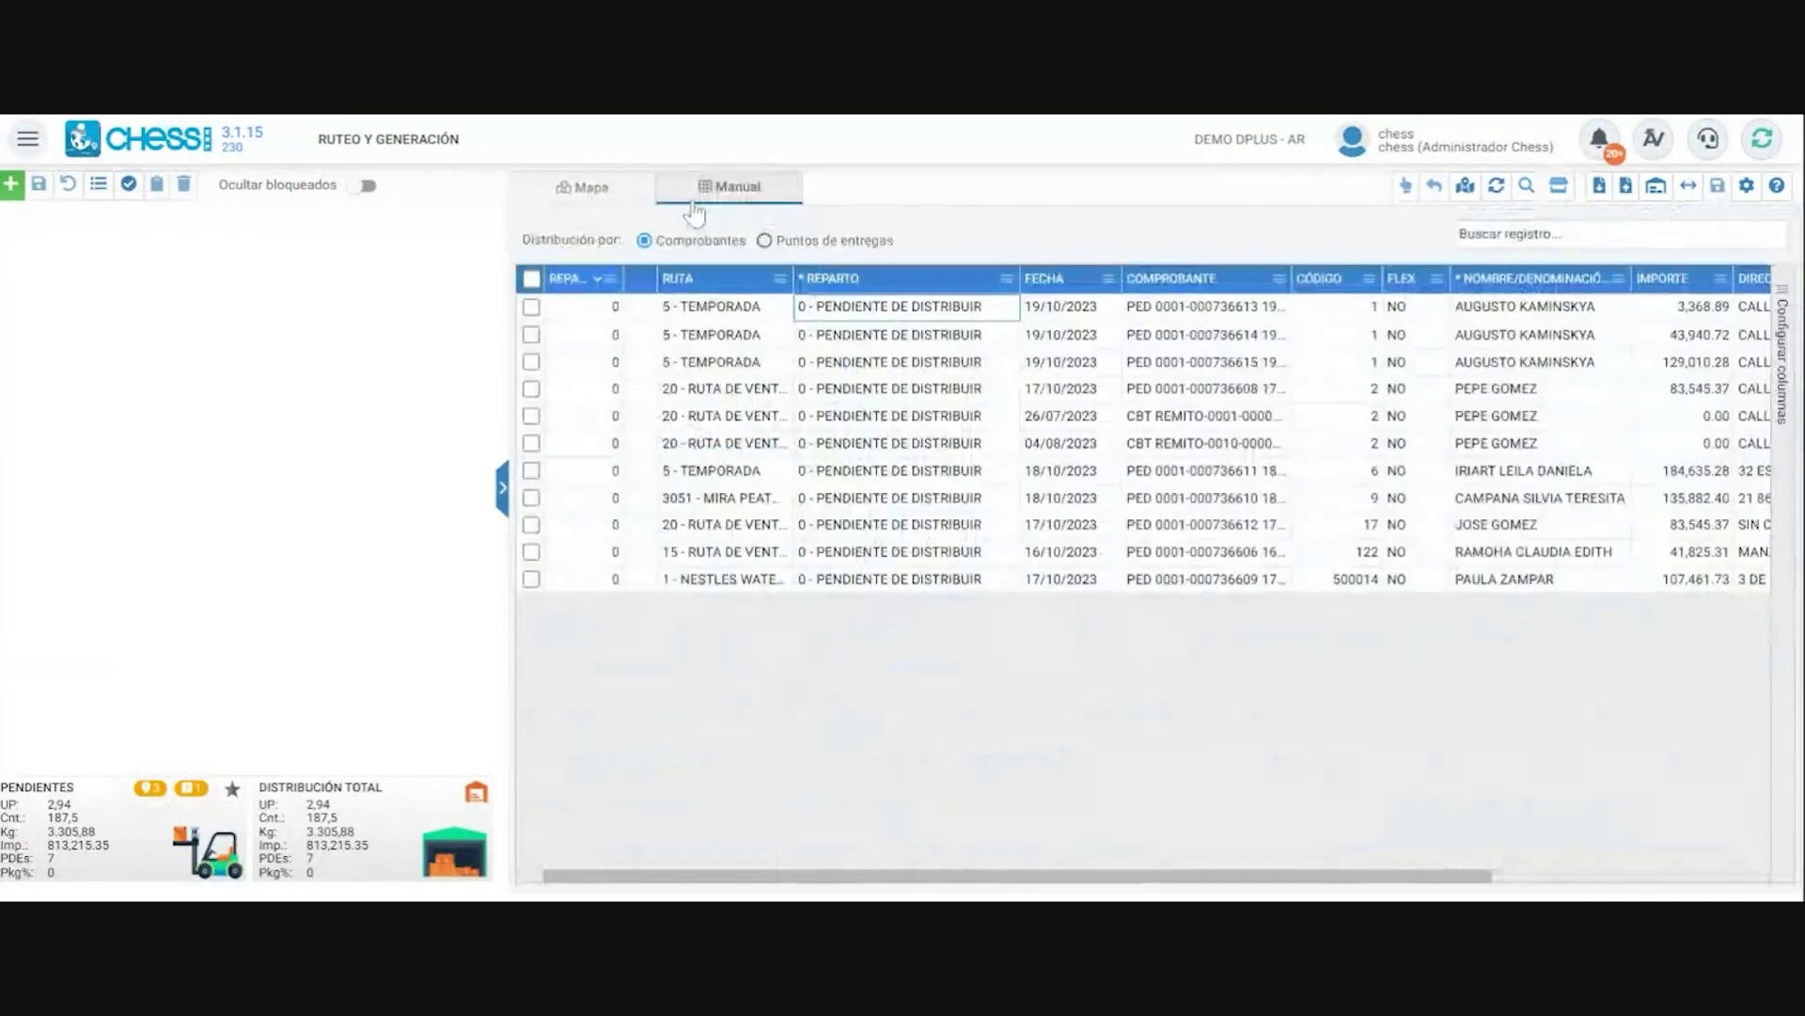
{"action": "left_click", "coordinate": [694, 195]}
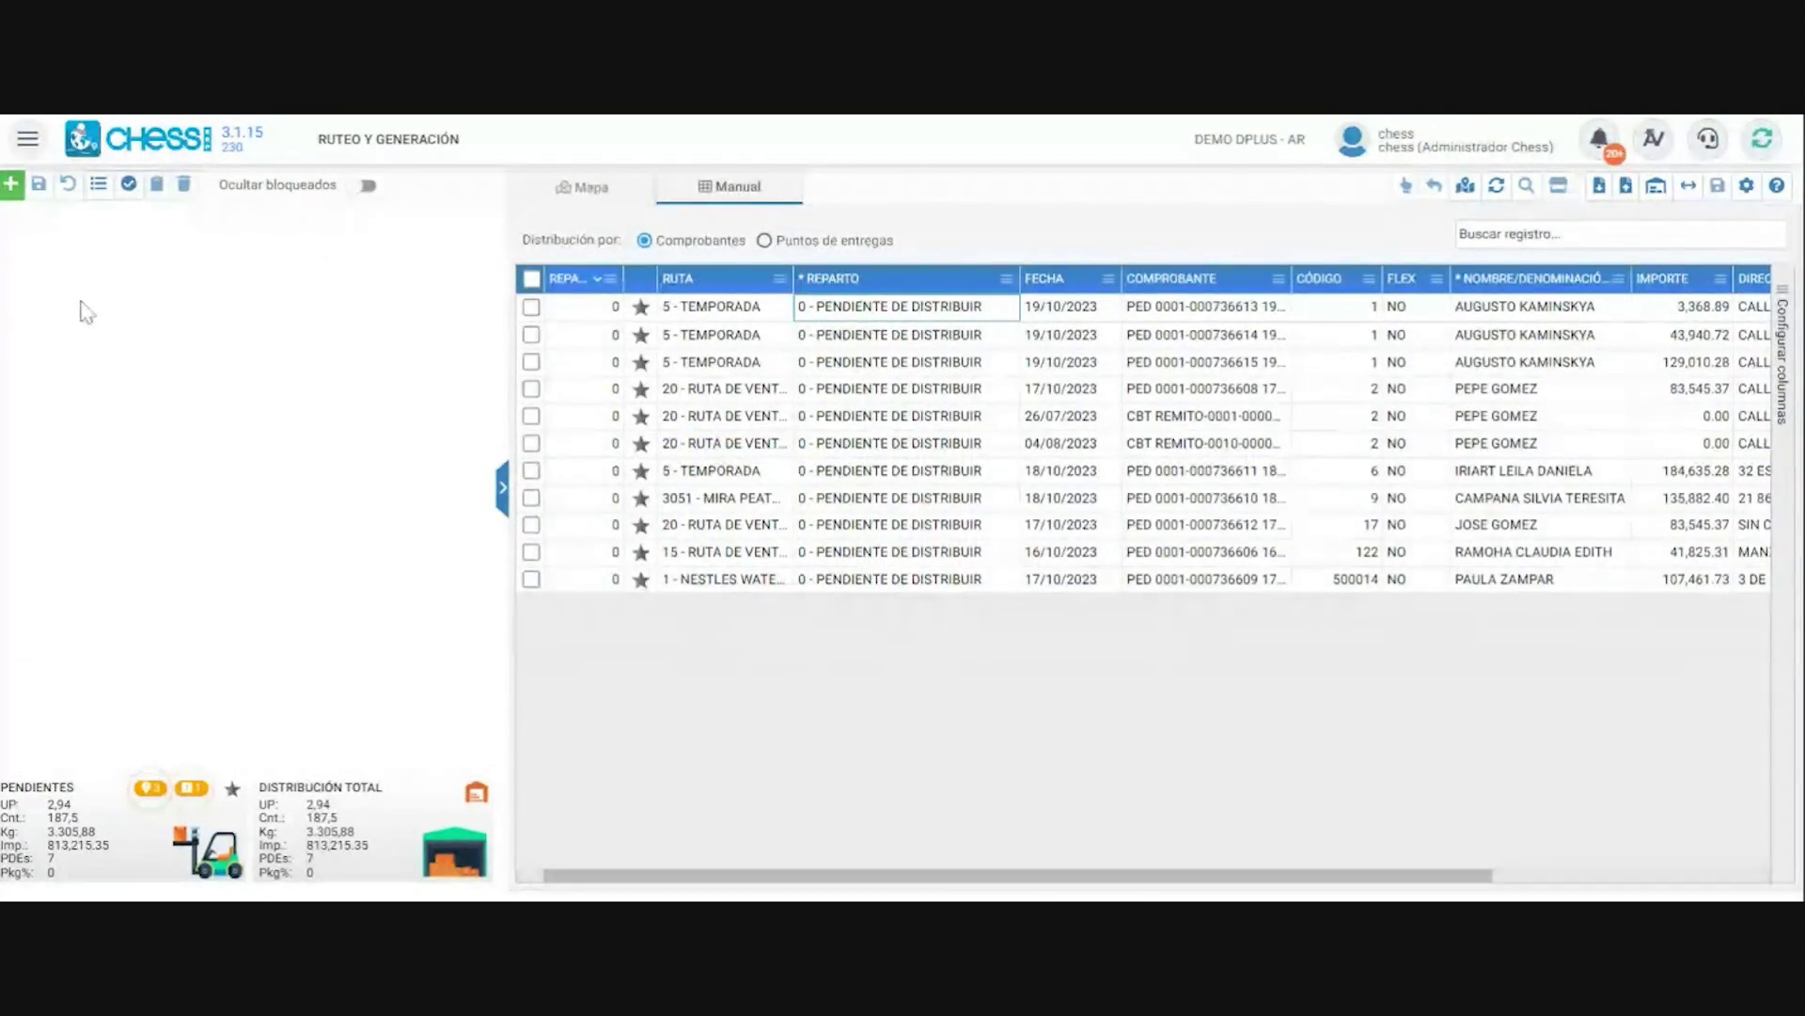
{"action": "left_click", "coordinate": [531, 306]}
{"action": "left_click", "coordinate": [740, 315]}
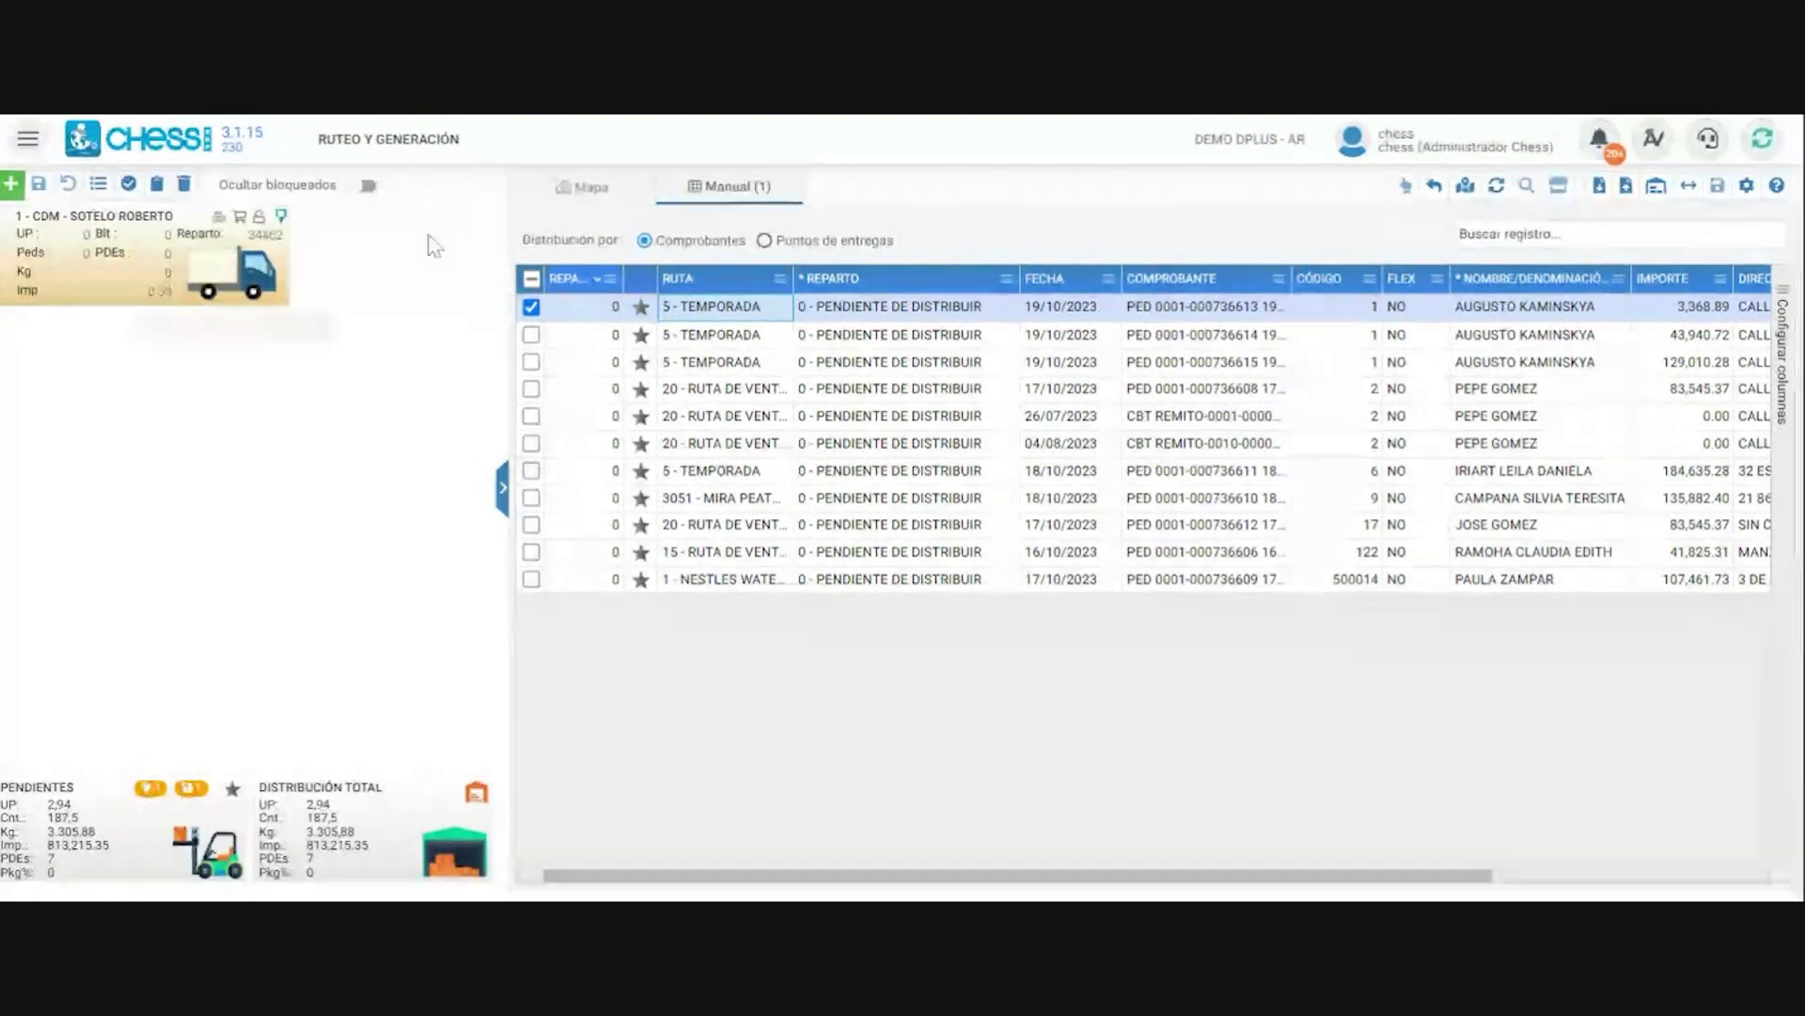
- Return to the distribution map and inspect the pending delivery points near the Rosario warehouse
{"action": "left_click", "coordinate": [583, 186]}
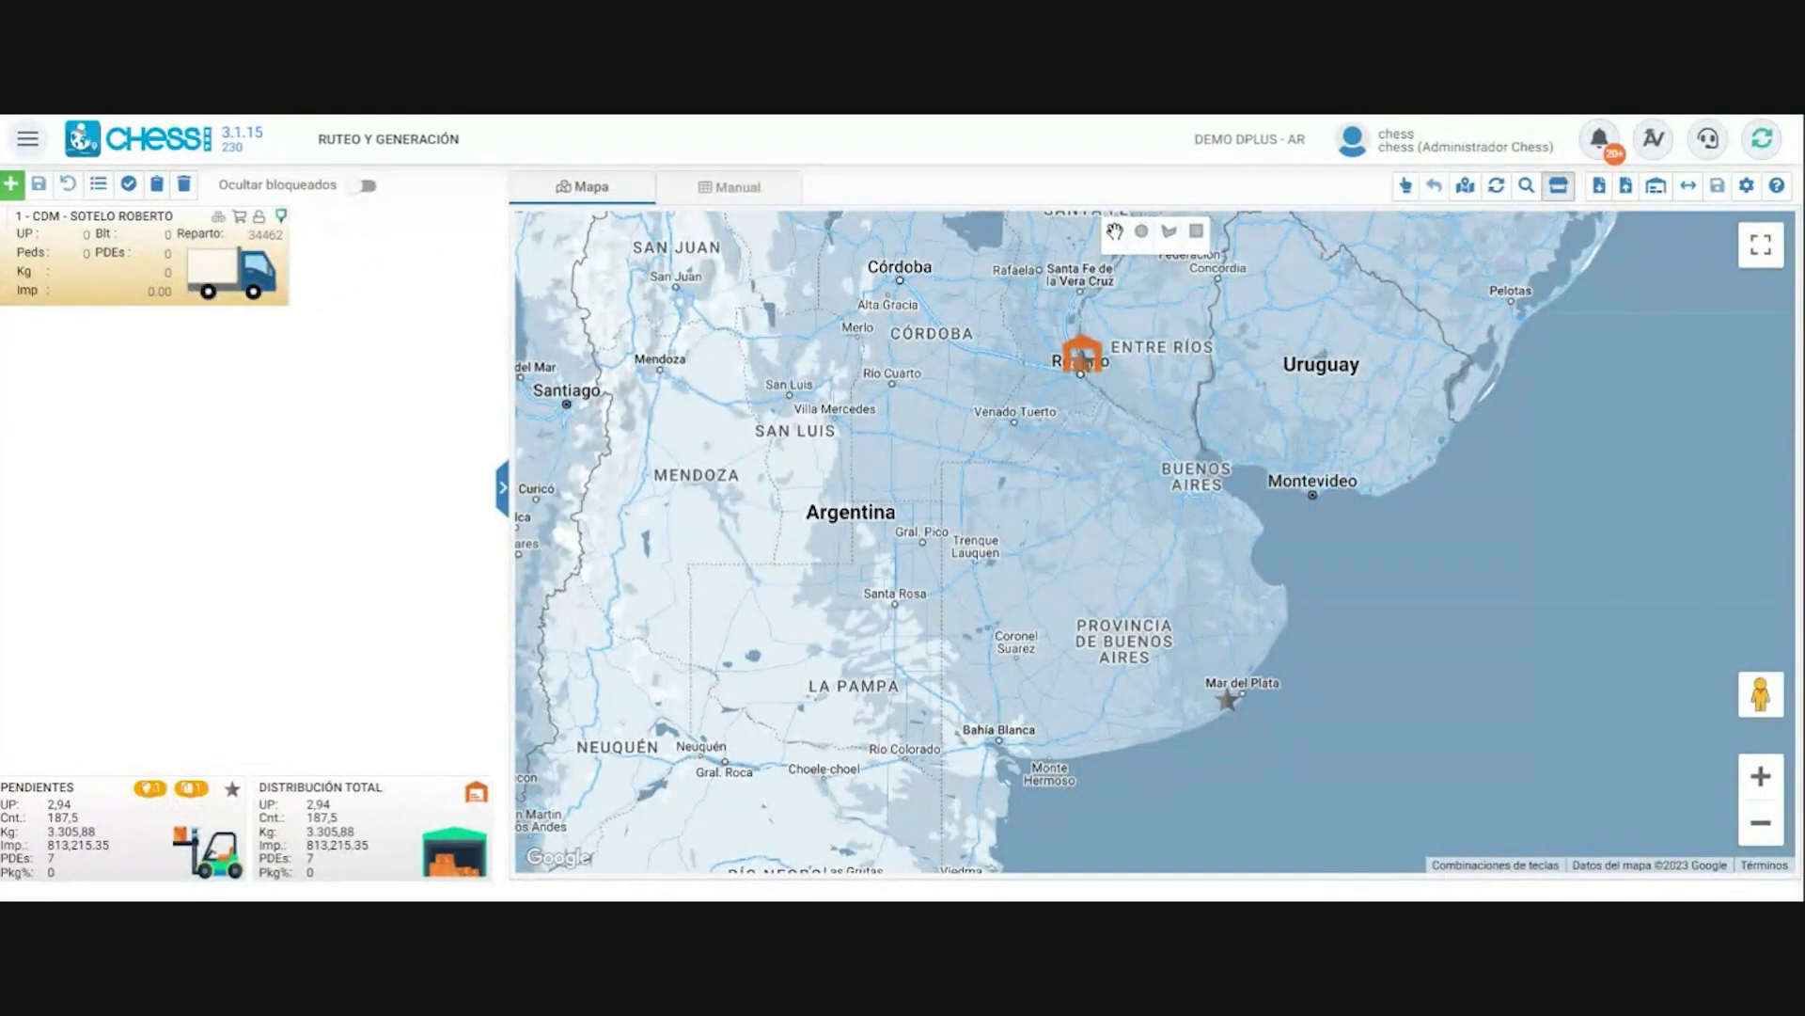
{"action": "scroll", "coordinate": [1139, 468], "scroll_direction": "up", "scroll_amount": 5}
{"action": "scroll", "coordinate": [1139, 468], "scroll_direction": "down", "scroll_amount": 3}
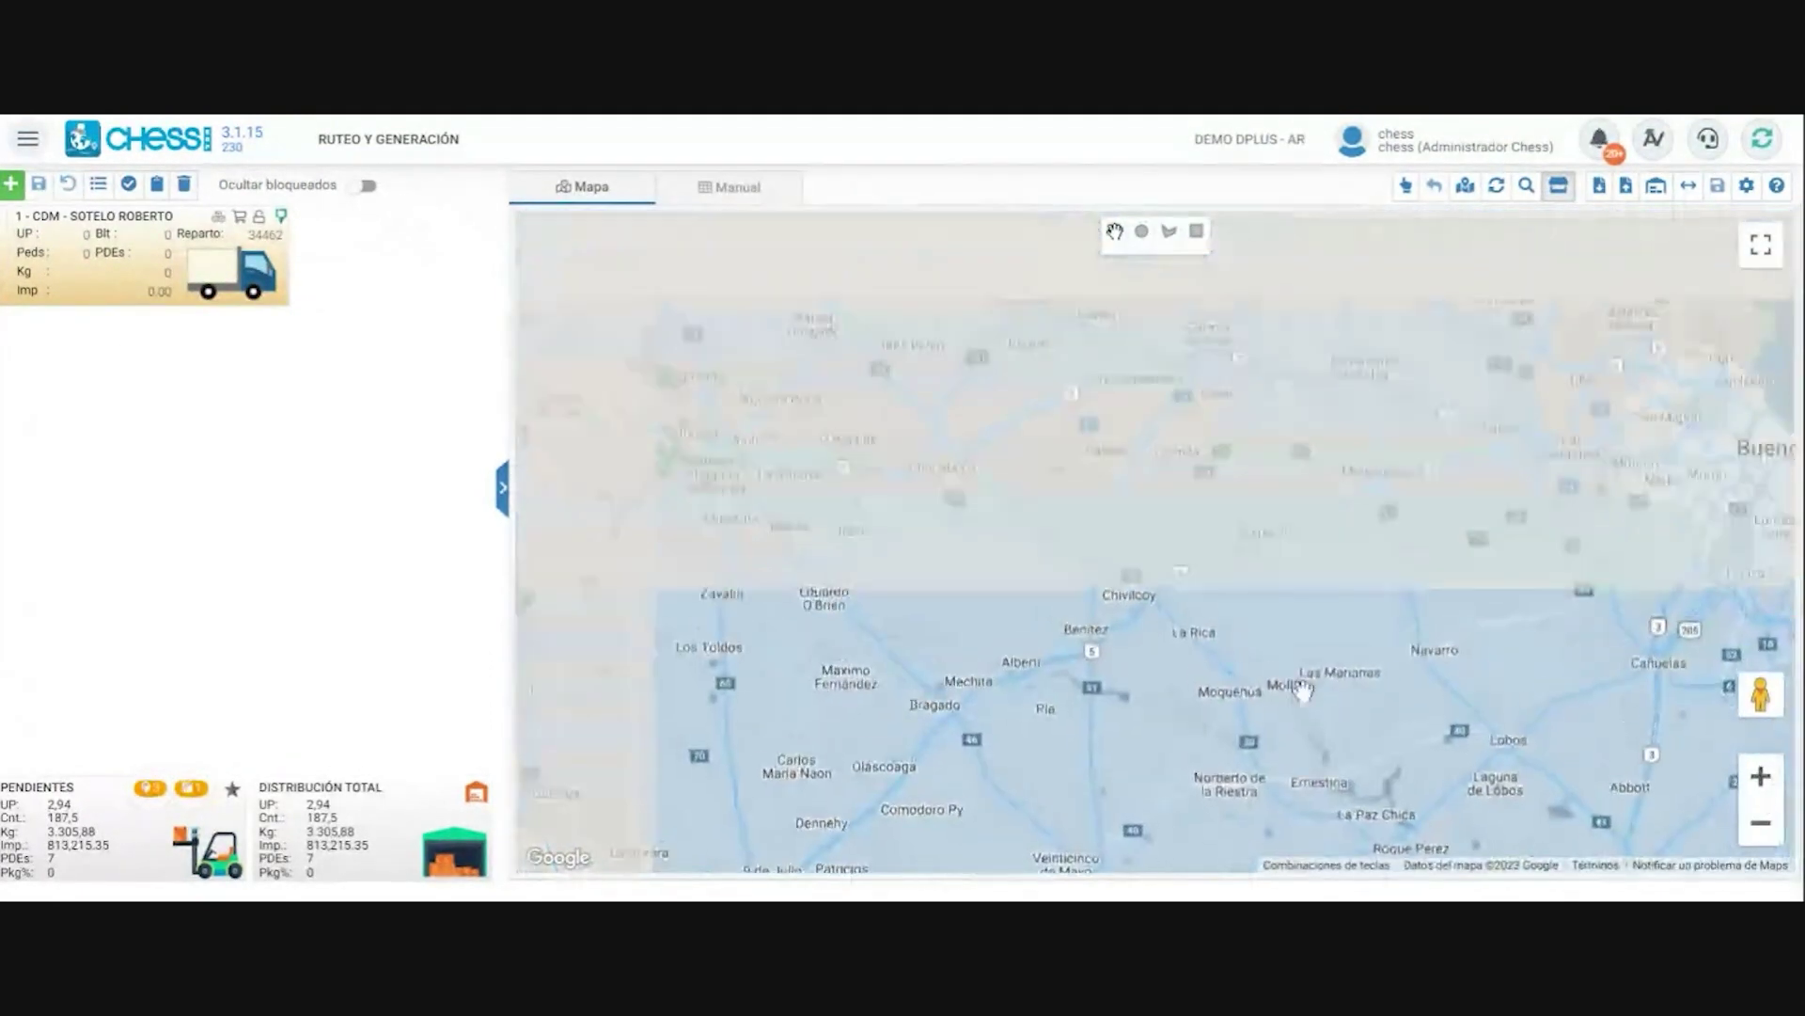
{"action": "scroll", "coordinate": [1112, 466], "scroll_direction": "up", "scroll_amount": 1}
{"action": "scroll", "coordinate": [1106, 718], "scroll_direction": "up", "scroll_amount": 1}
{"action": "left_click_drag", "start_coordinate": [1107, 718], "coordinate": [1115, 766]}
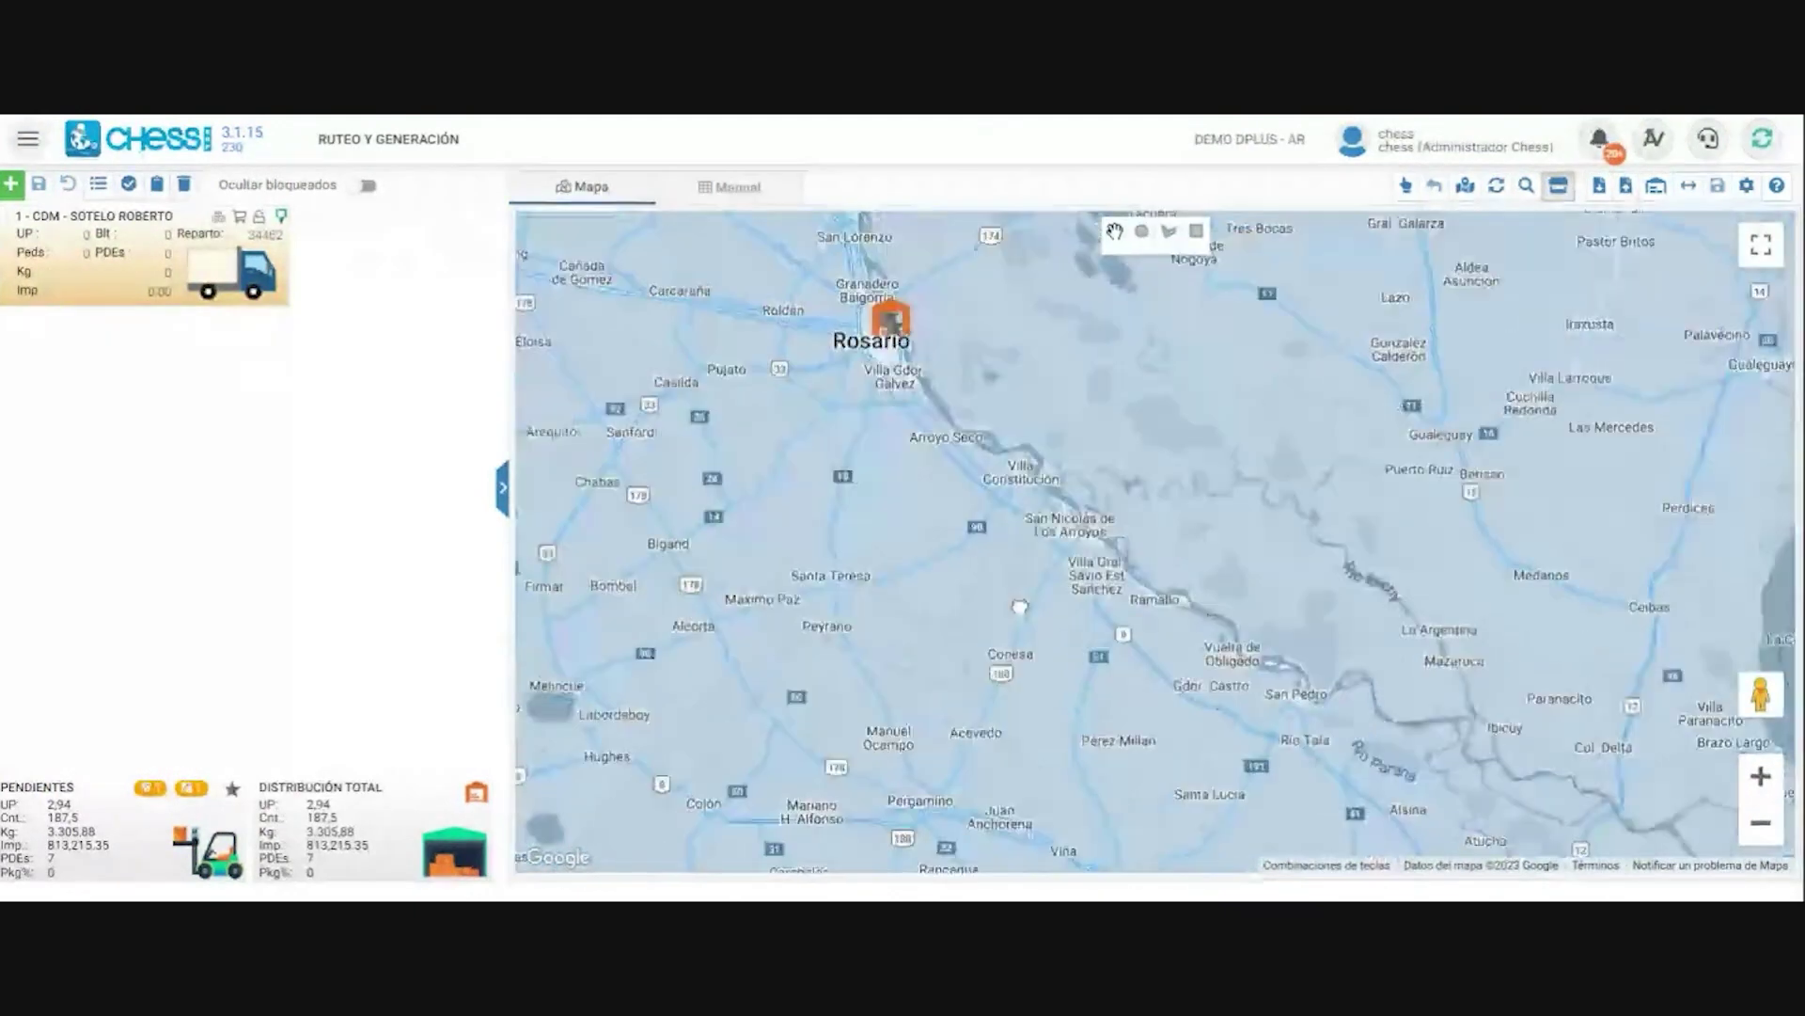
{"action": "left_click_drag", "start_coordinate": [1035, 526], "coordinate": [1123, 781]}
{"action": "left_click", "coordinate": [1760, 776]}
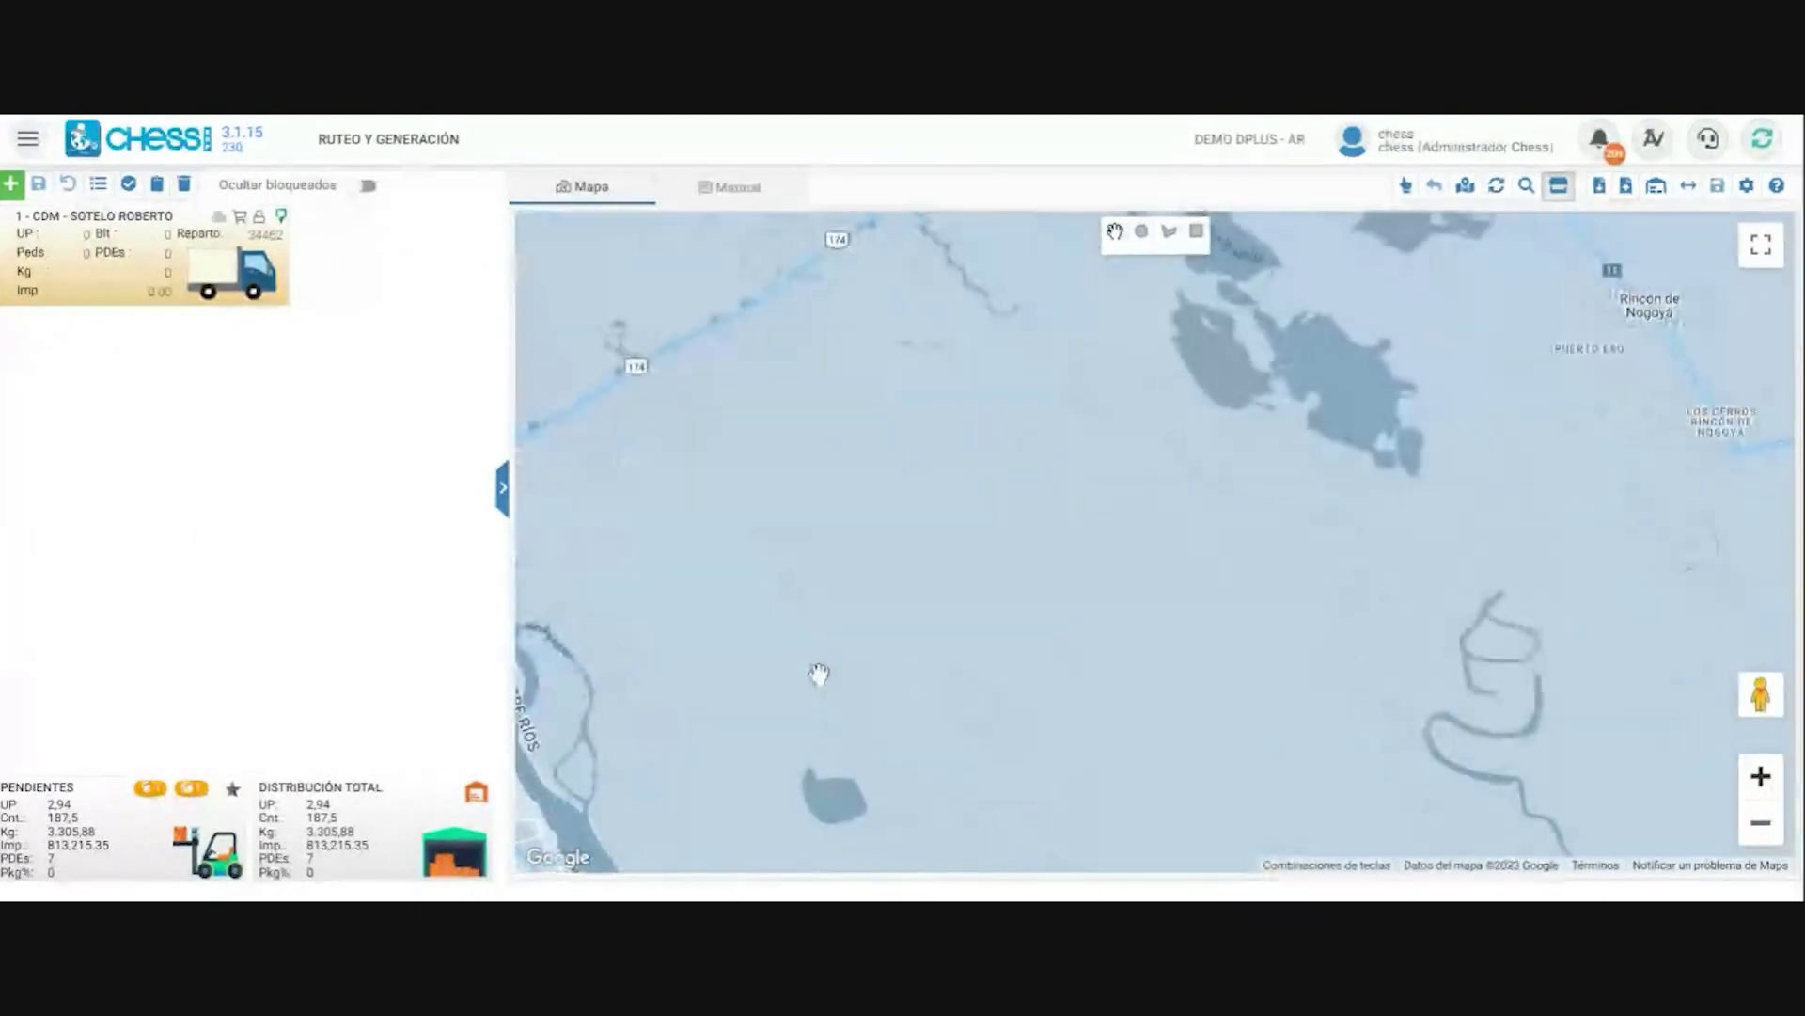
{"action": "left_click", "coordinate": [1406, 186]}
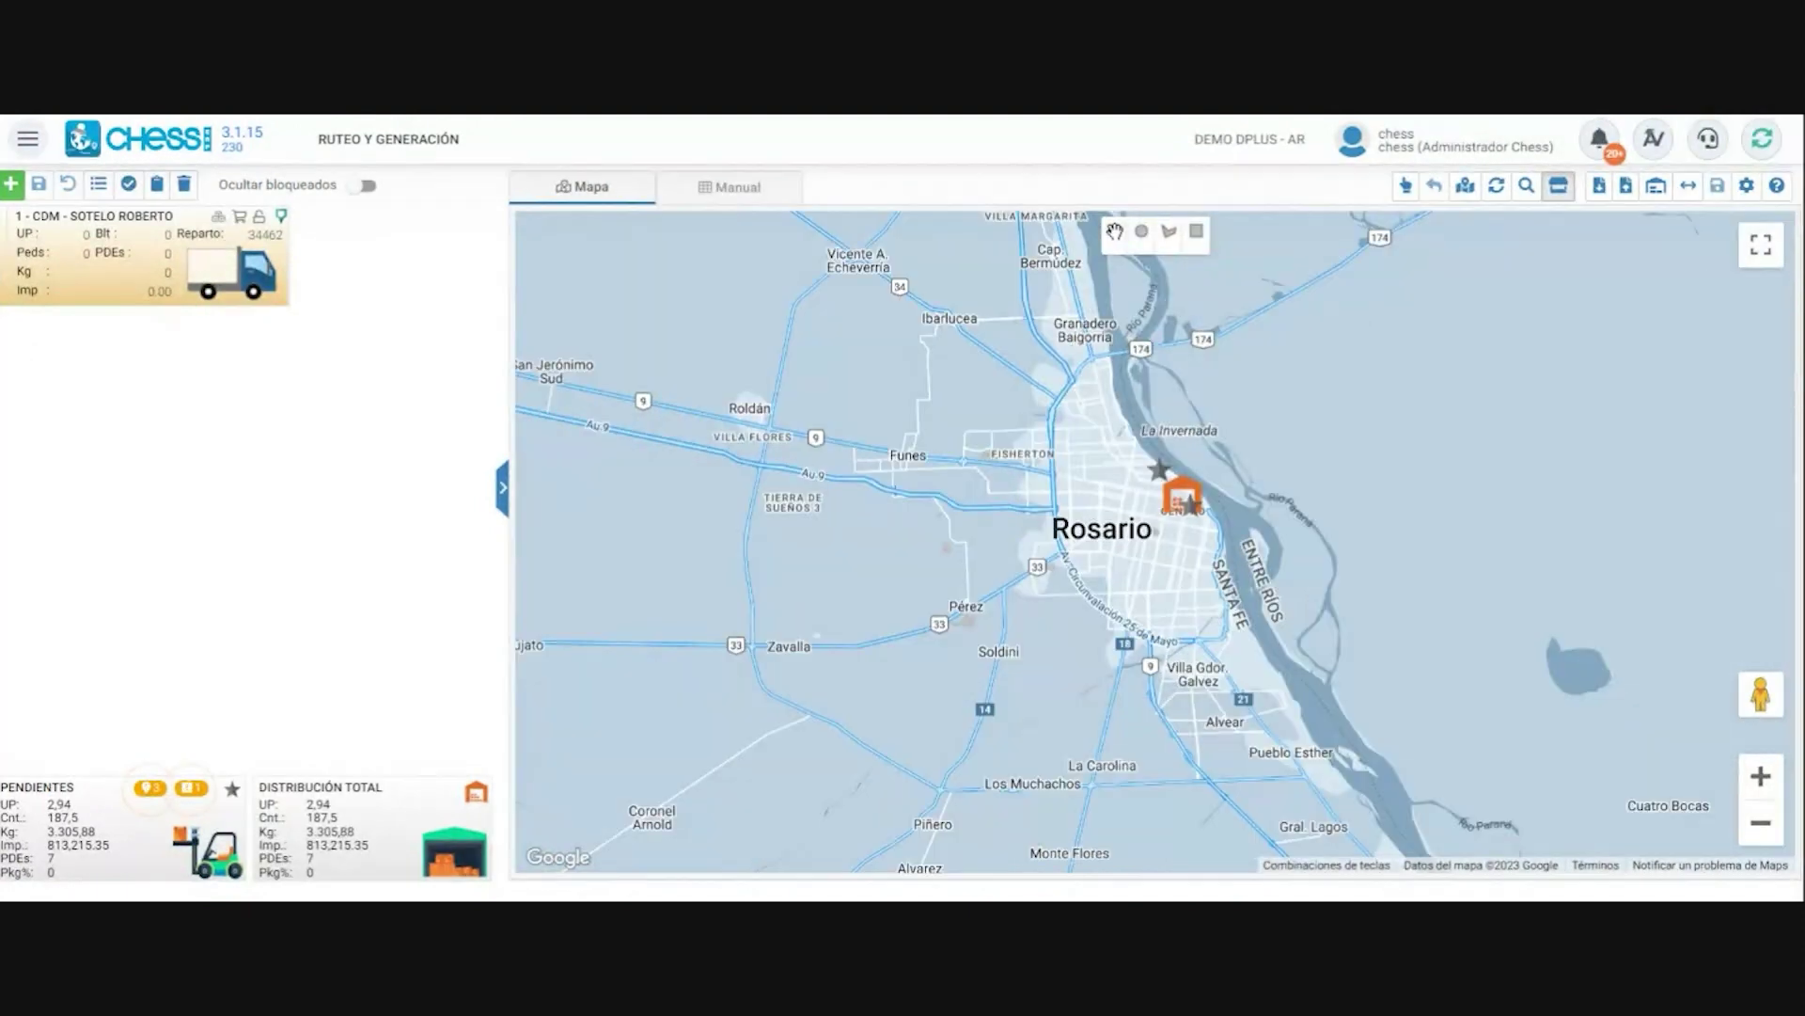
- Add transport ID 2, model 1726, to the distribution from the warehouse's transport list
{"action": "left_click", "coordinate": [13, 186]}
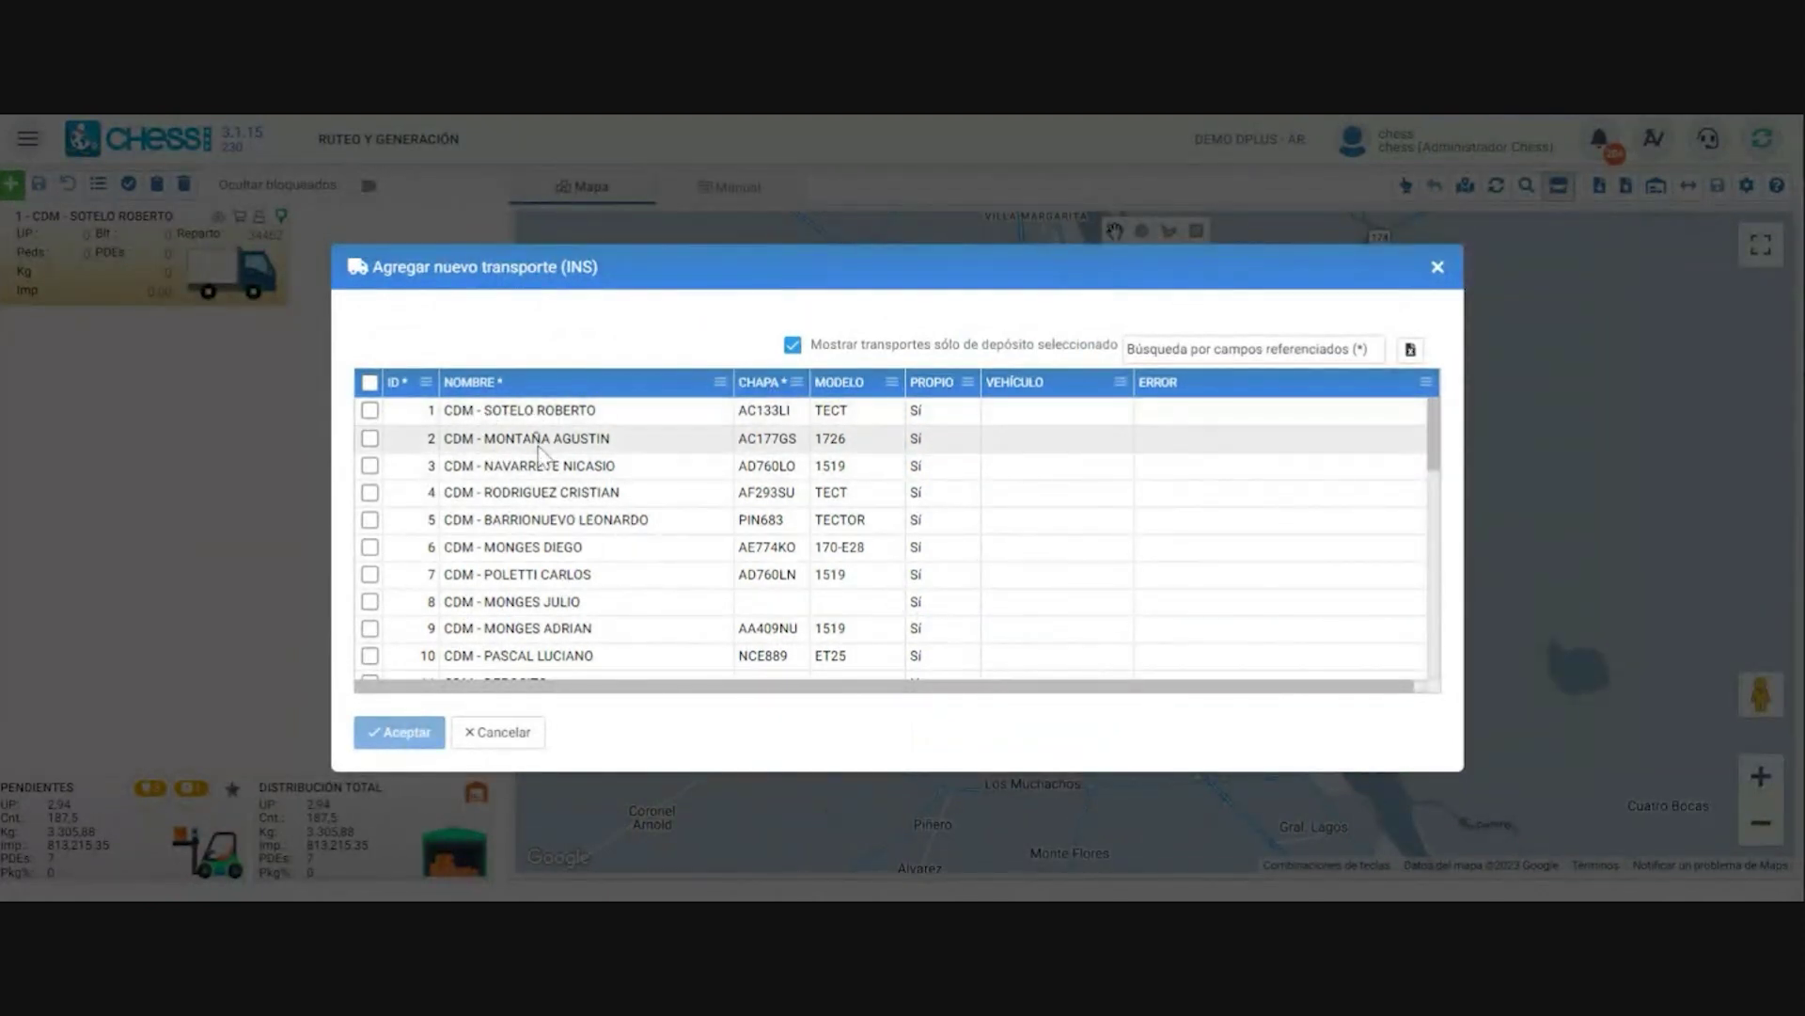
{"action": "left_click_drag", "start_coordinate": [1430, 456], "coordinate": [1433, 392]}
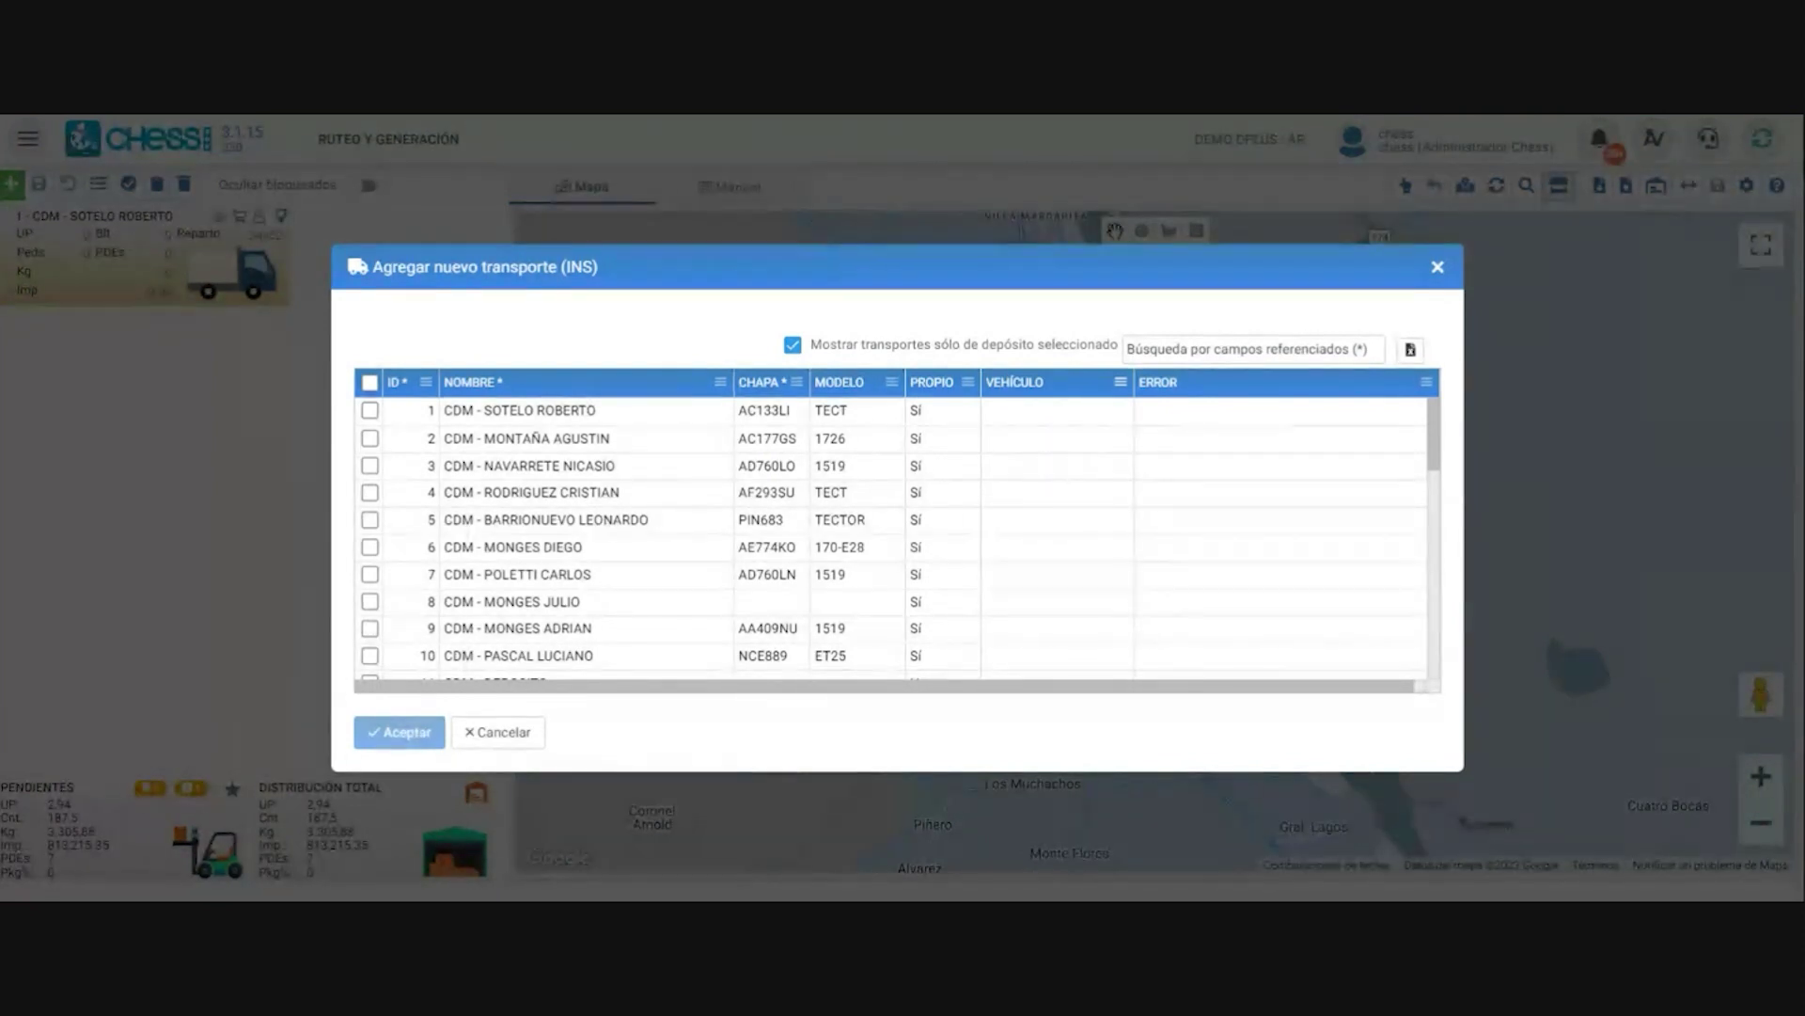
{"action": "left_click", "coordinate": [1202, 349]}
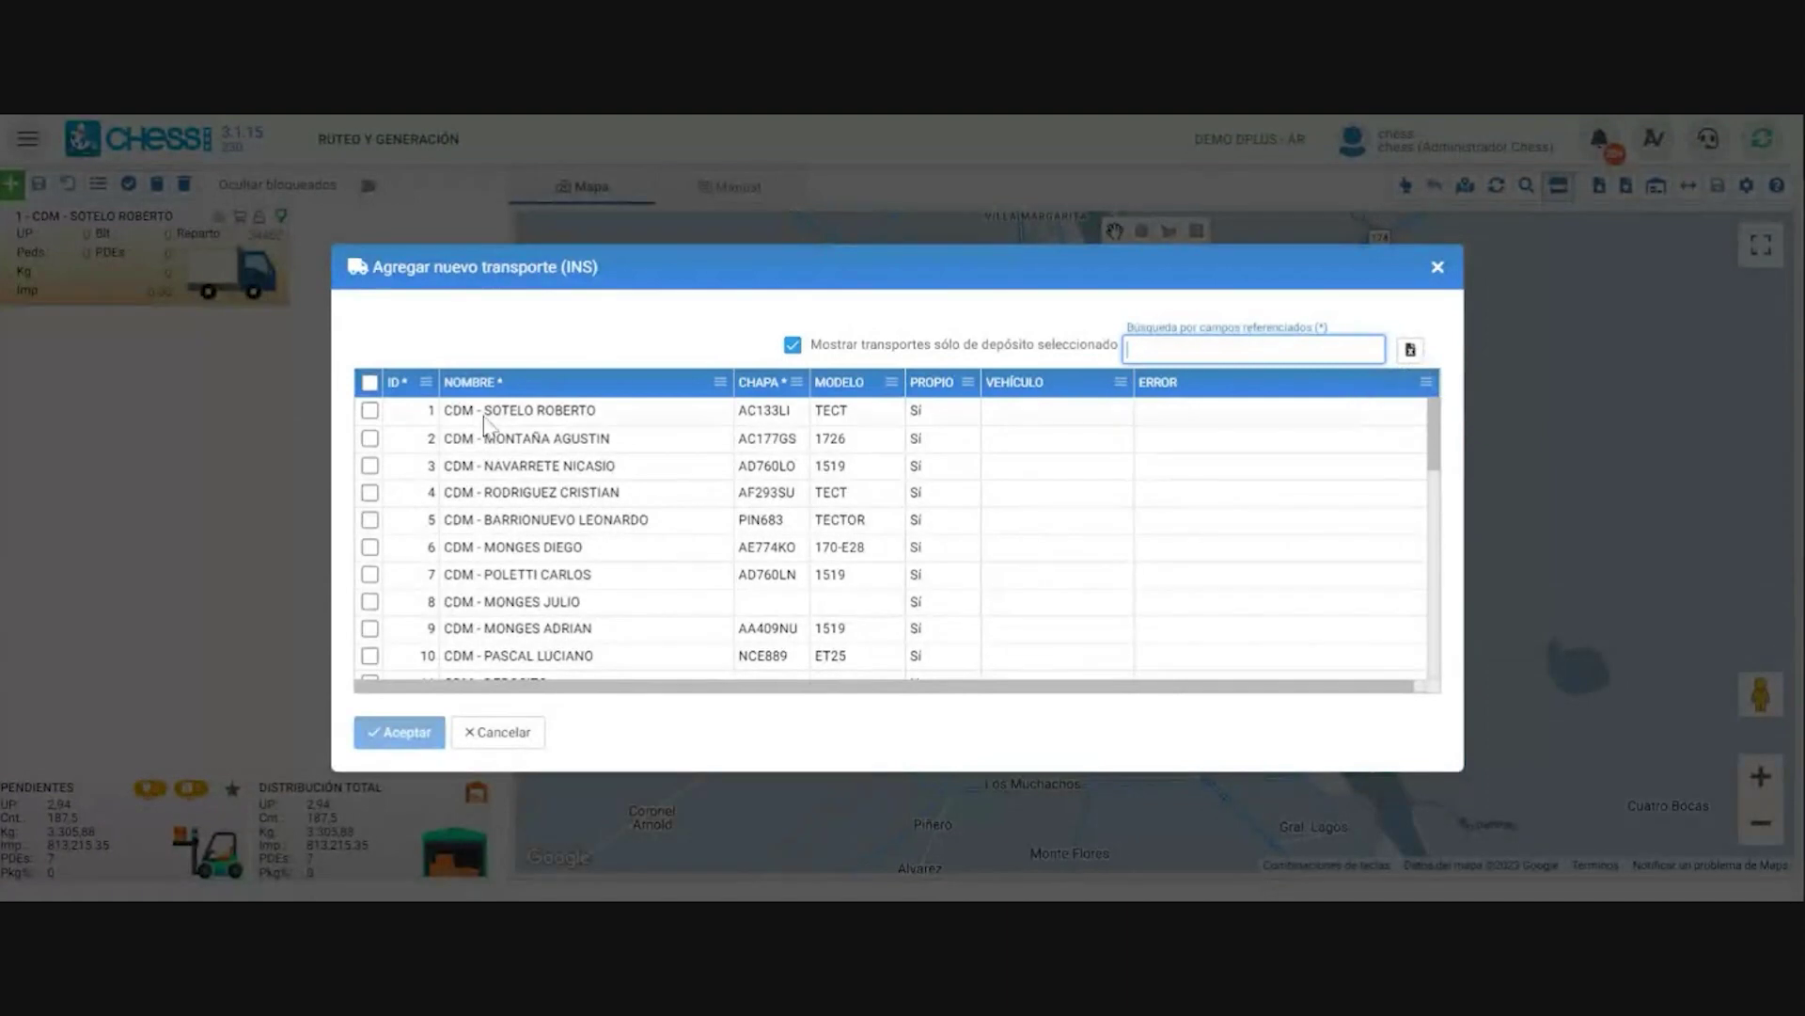
{"action": "left_click", "coordinate": [371, 411]}
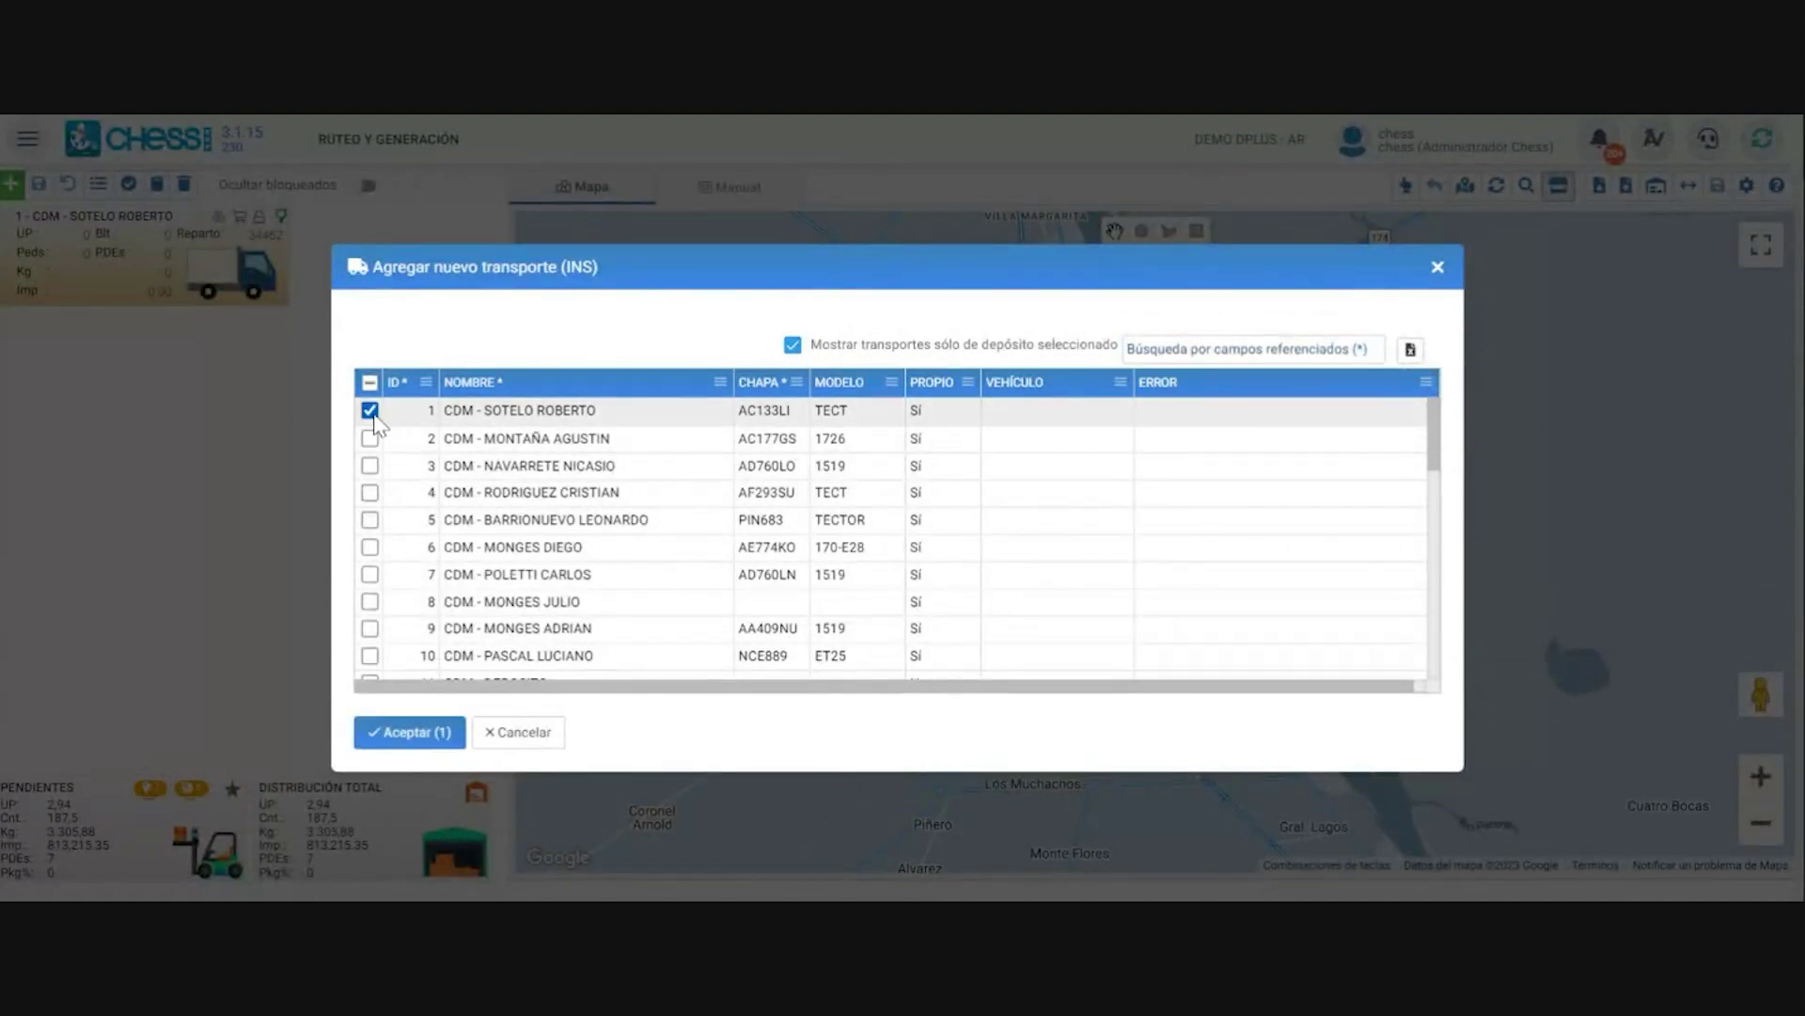
{"action": "left_click", "coordinate": [407, 440]}
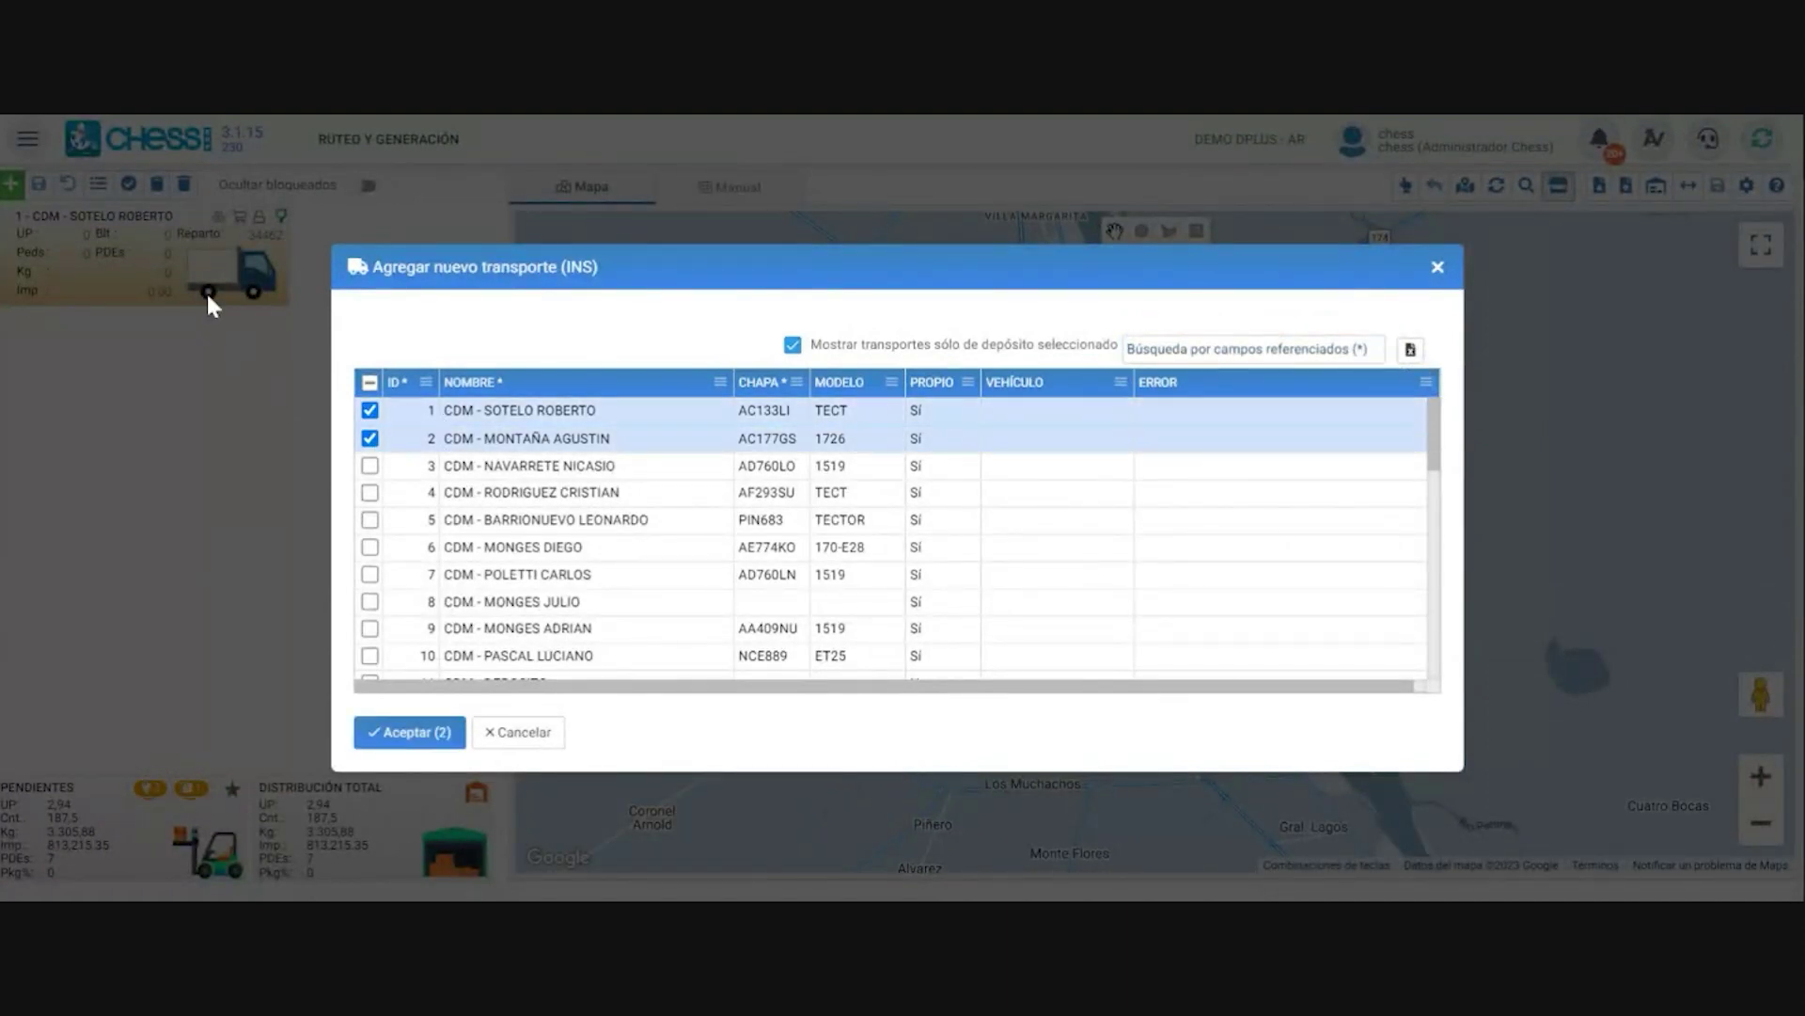
{"action": "left_click", "coordinate": [405, 734]}
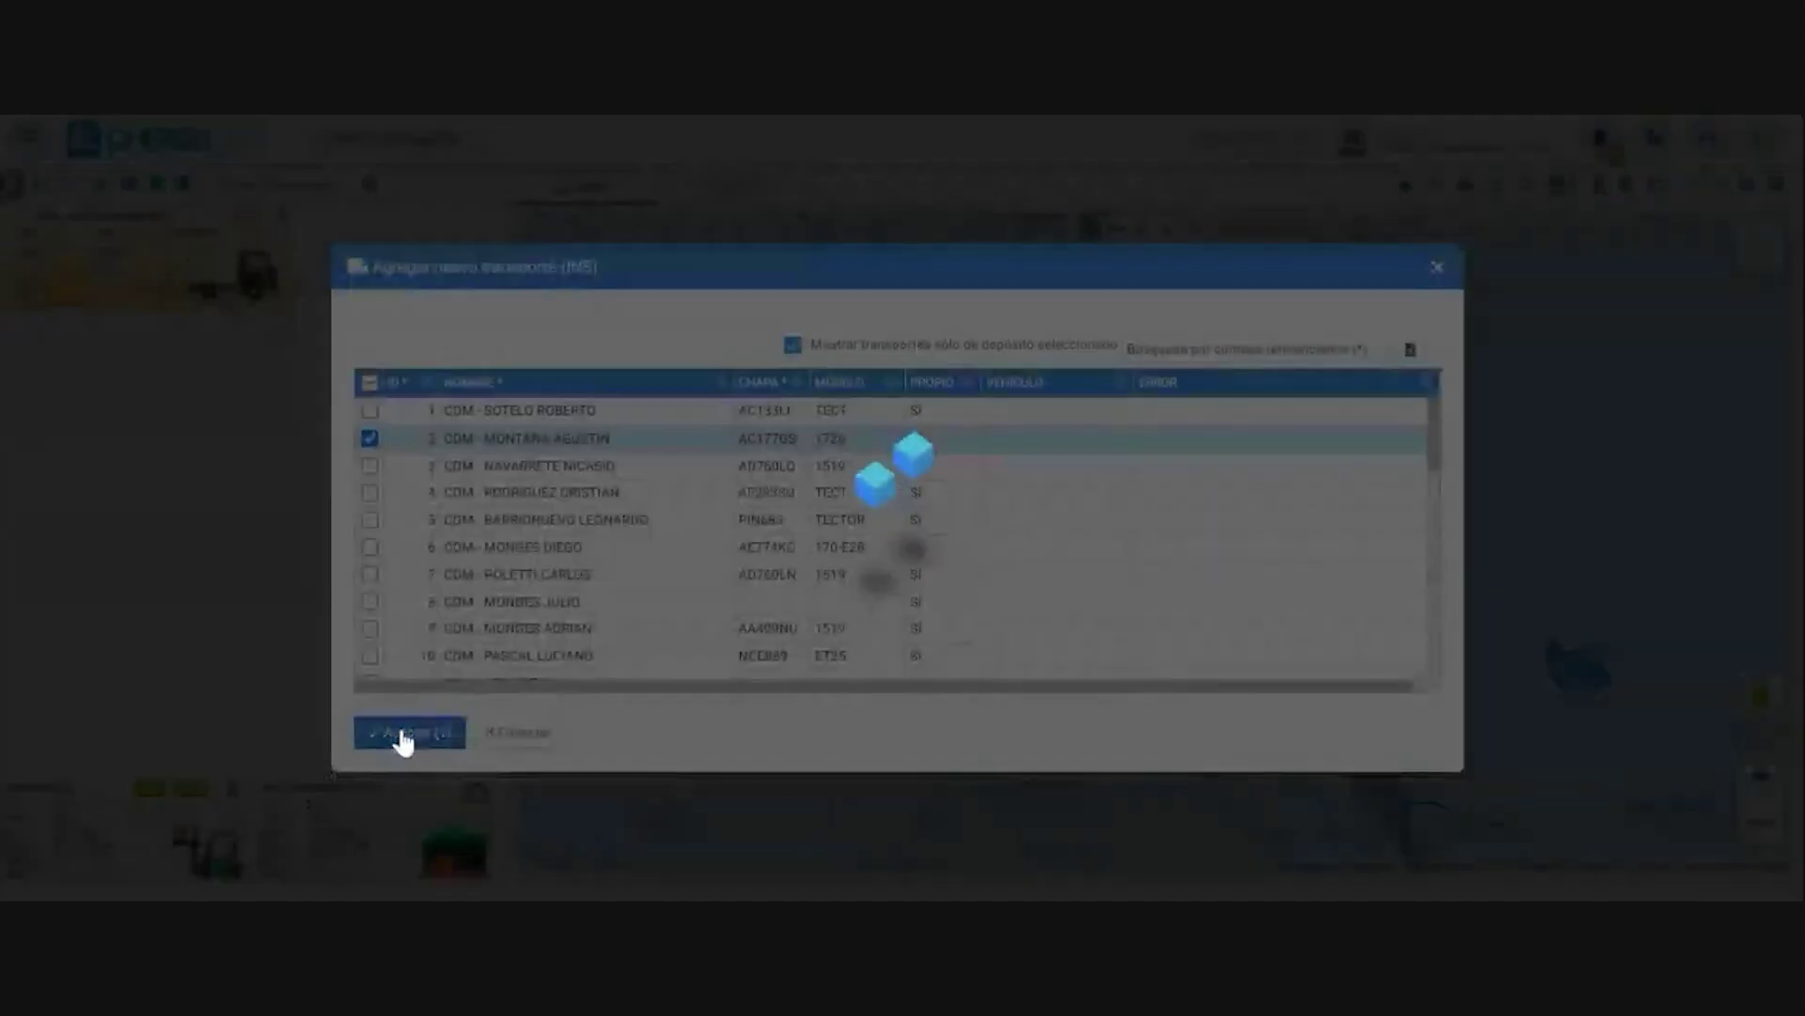
{"action": "left_click", "coordinate": [169, 360]}
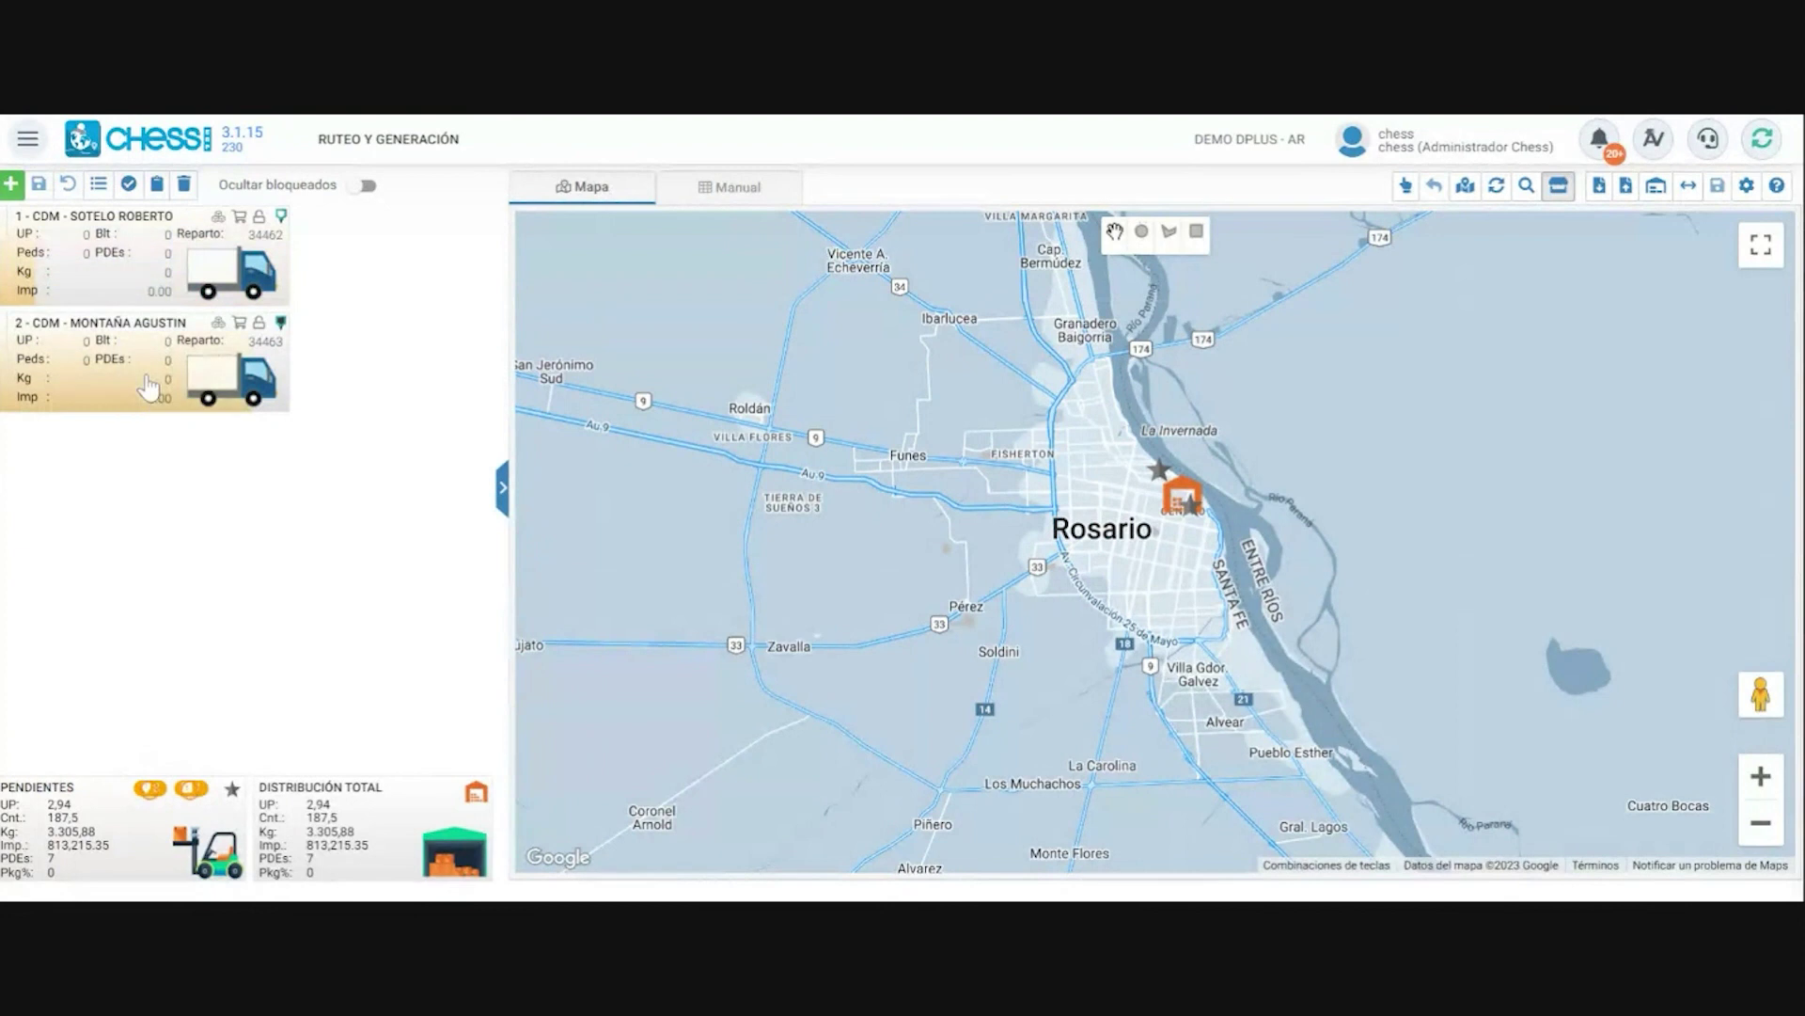
- Assign the first two route 5 - TEMPORADA orders dated 19/10/2023 to the delivery of transport 1
{"action": "left_click", "coordinate": [137, 277]}
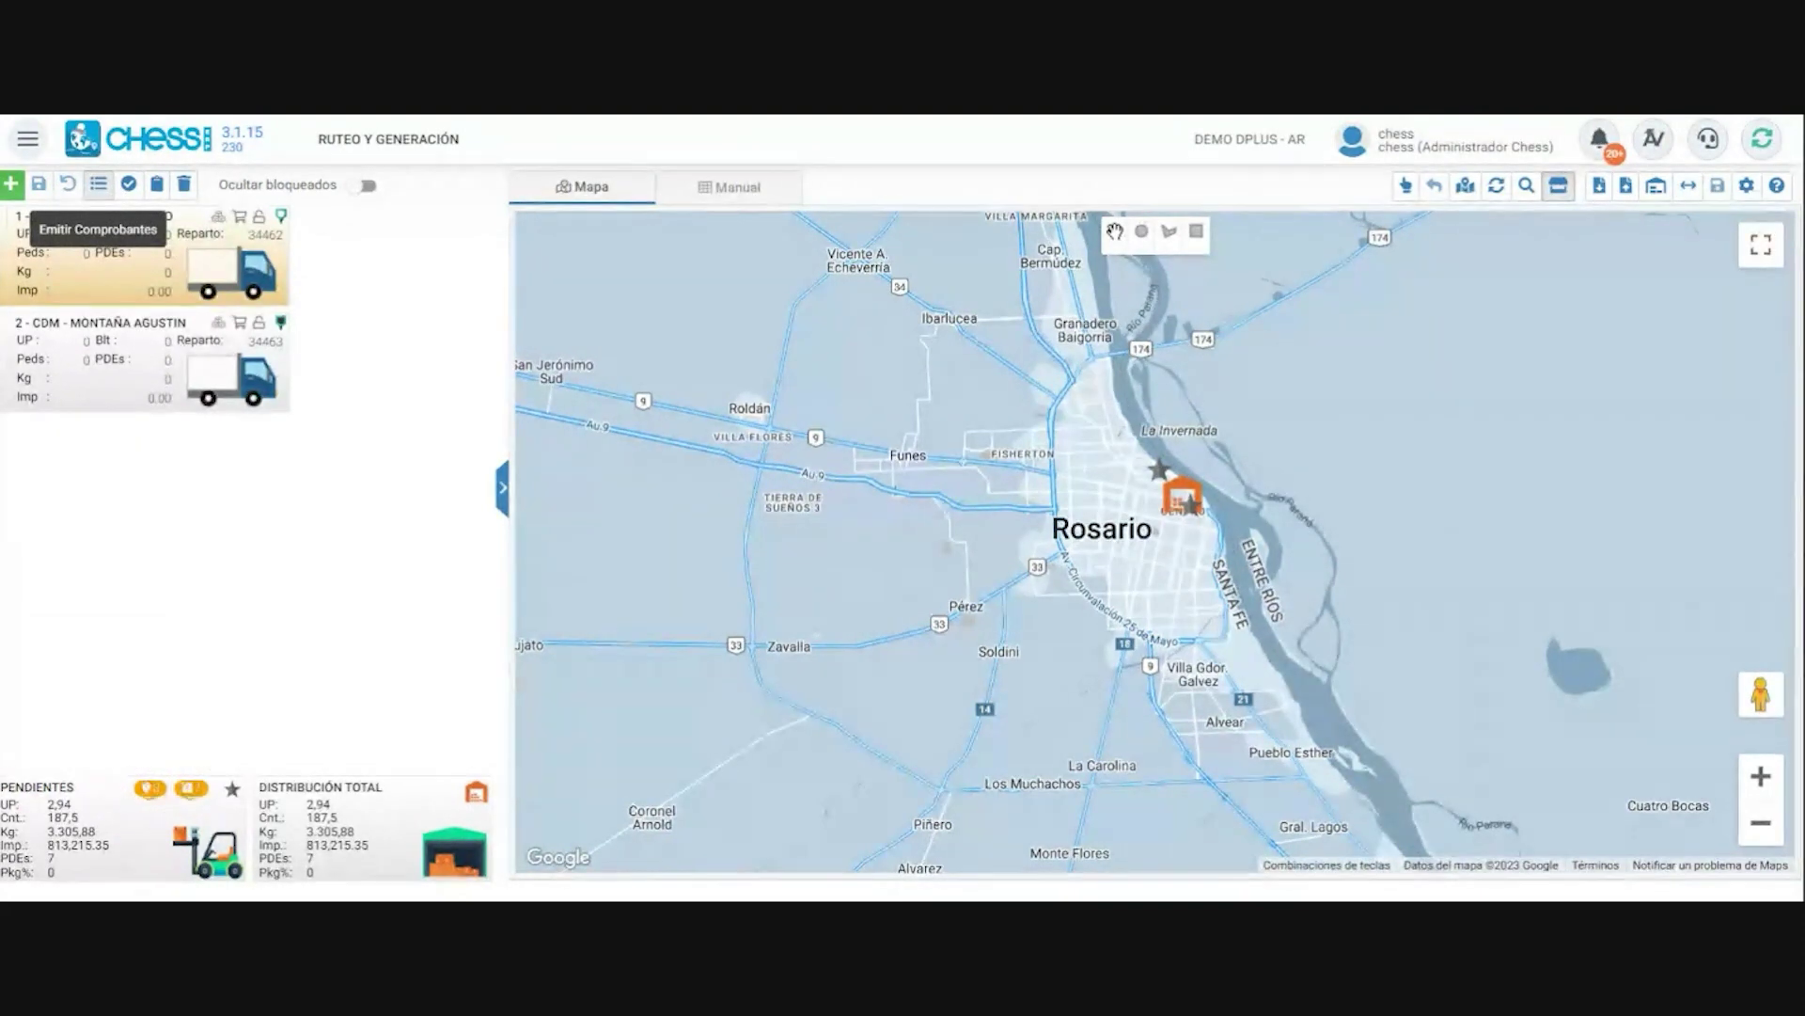
{"action": "left_click", "coordinate": [737, 193]}
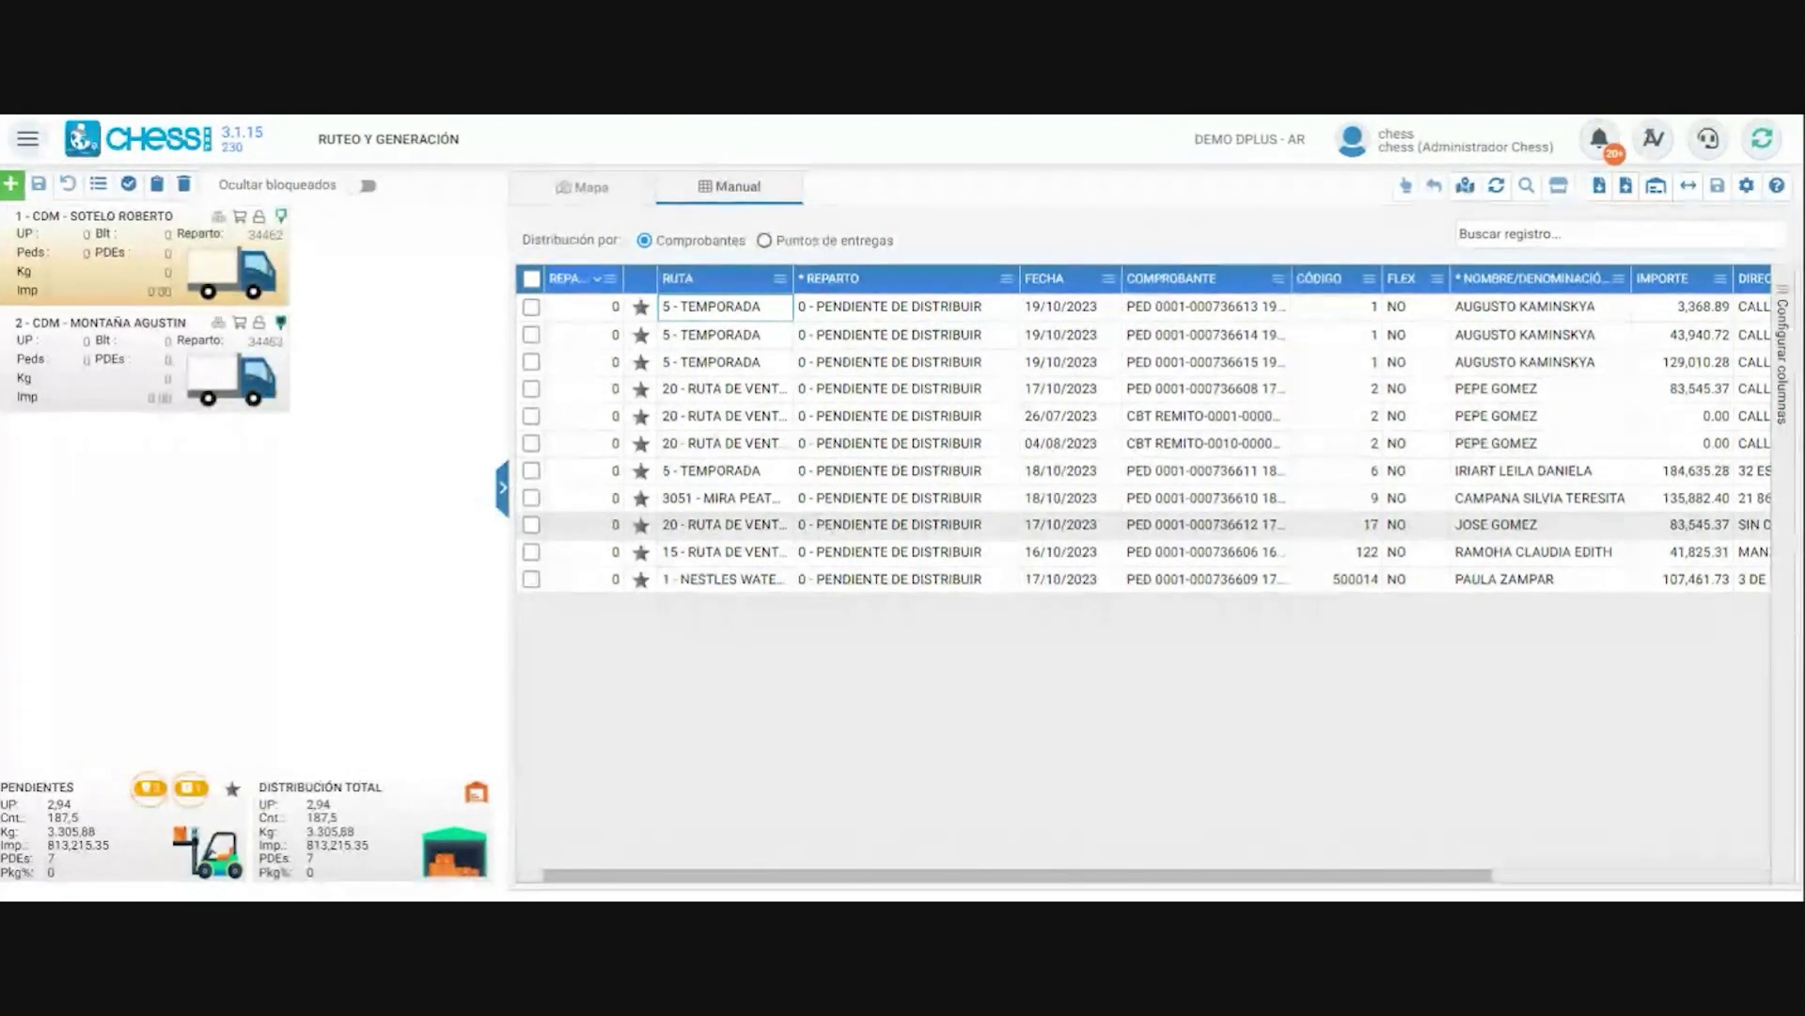
{"action": "left_click", "coordinate": [531, 307]}
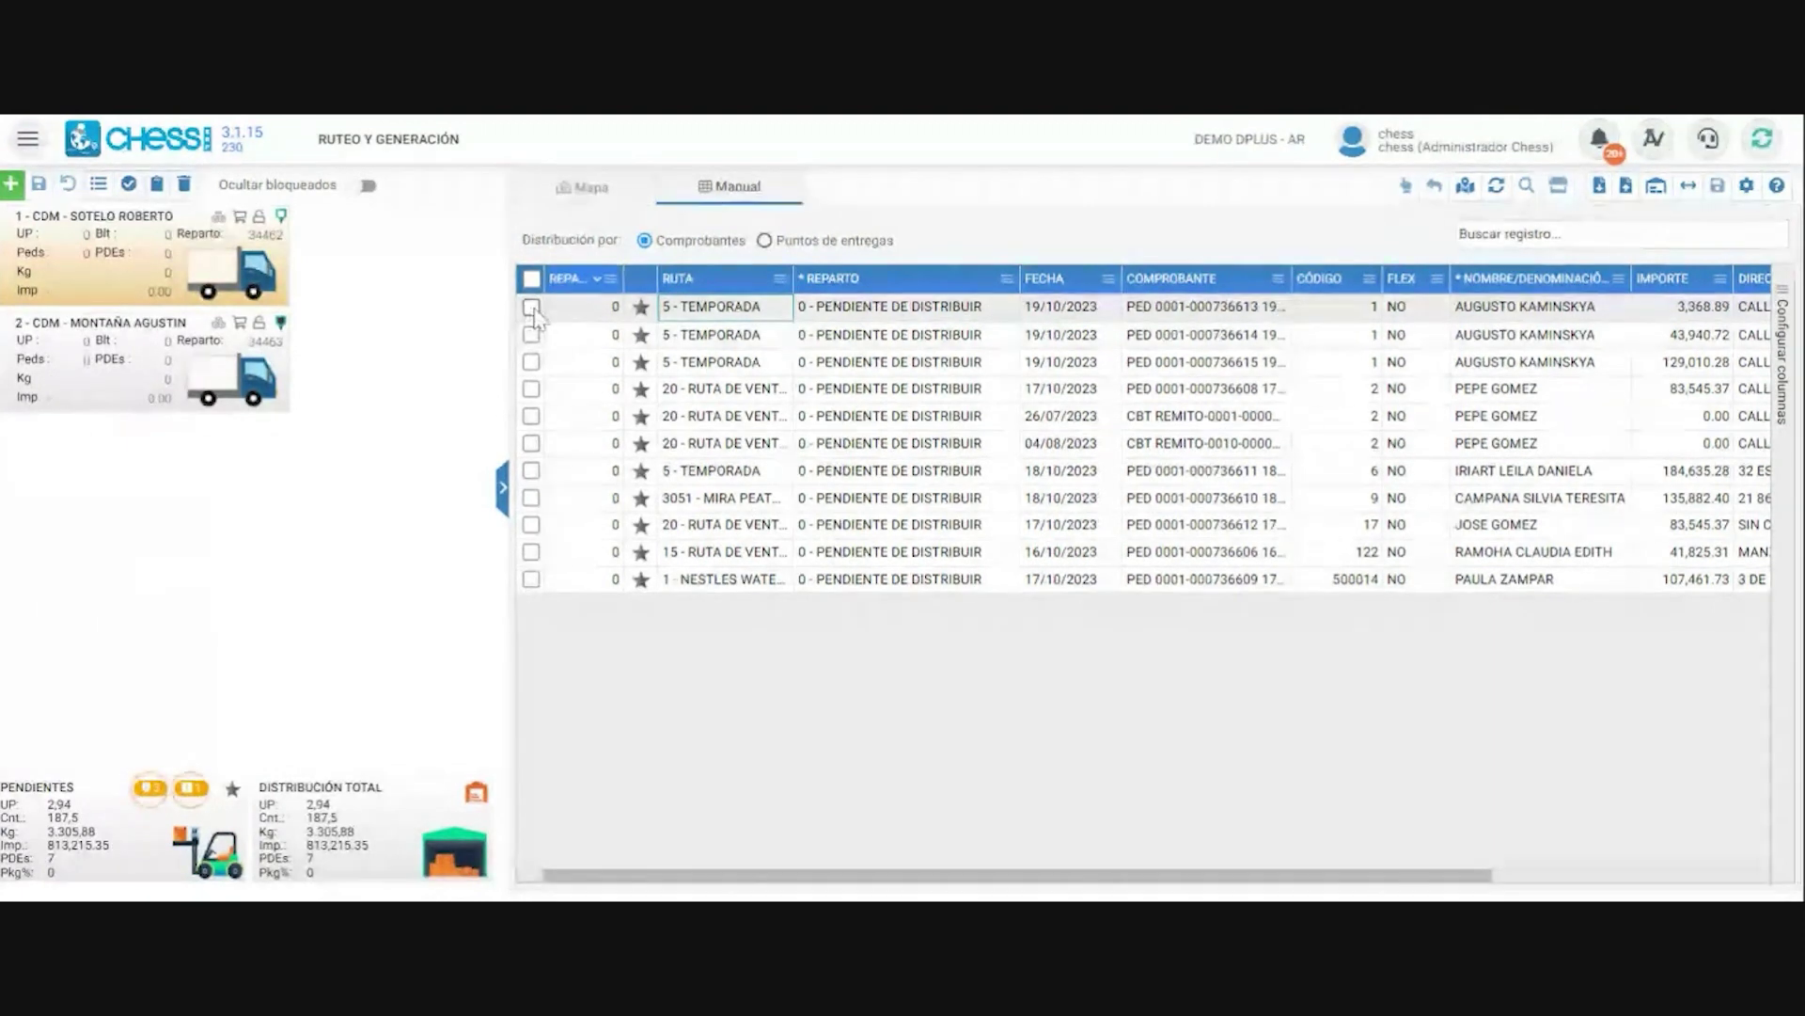
{"action": "left_click", "coordinate": [532, 334]}
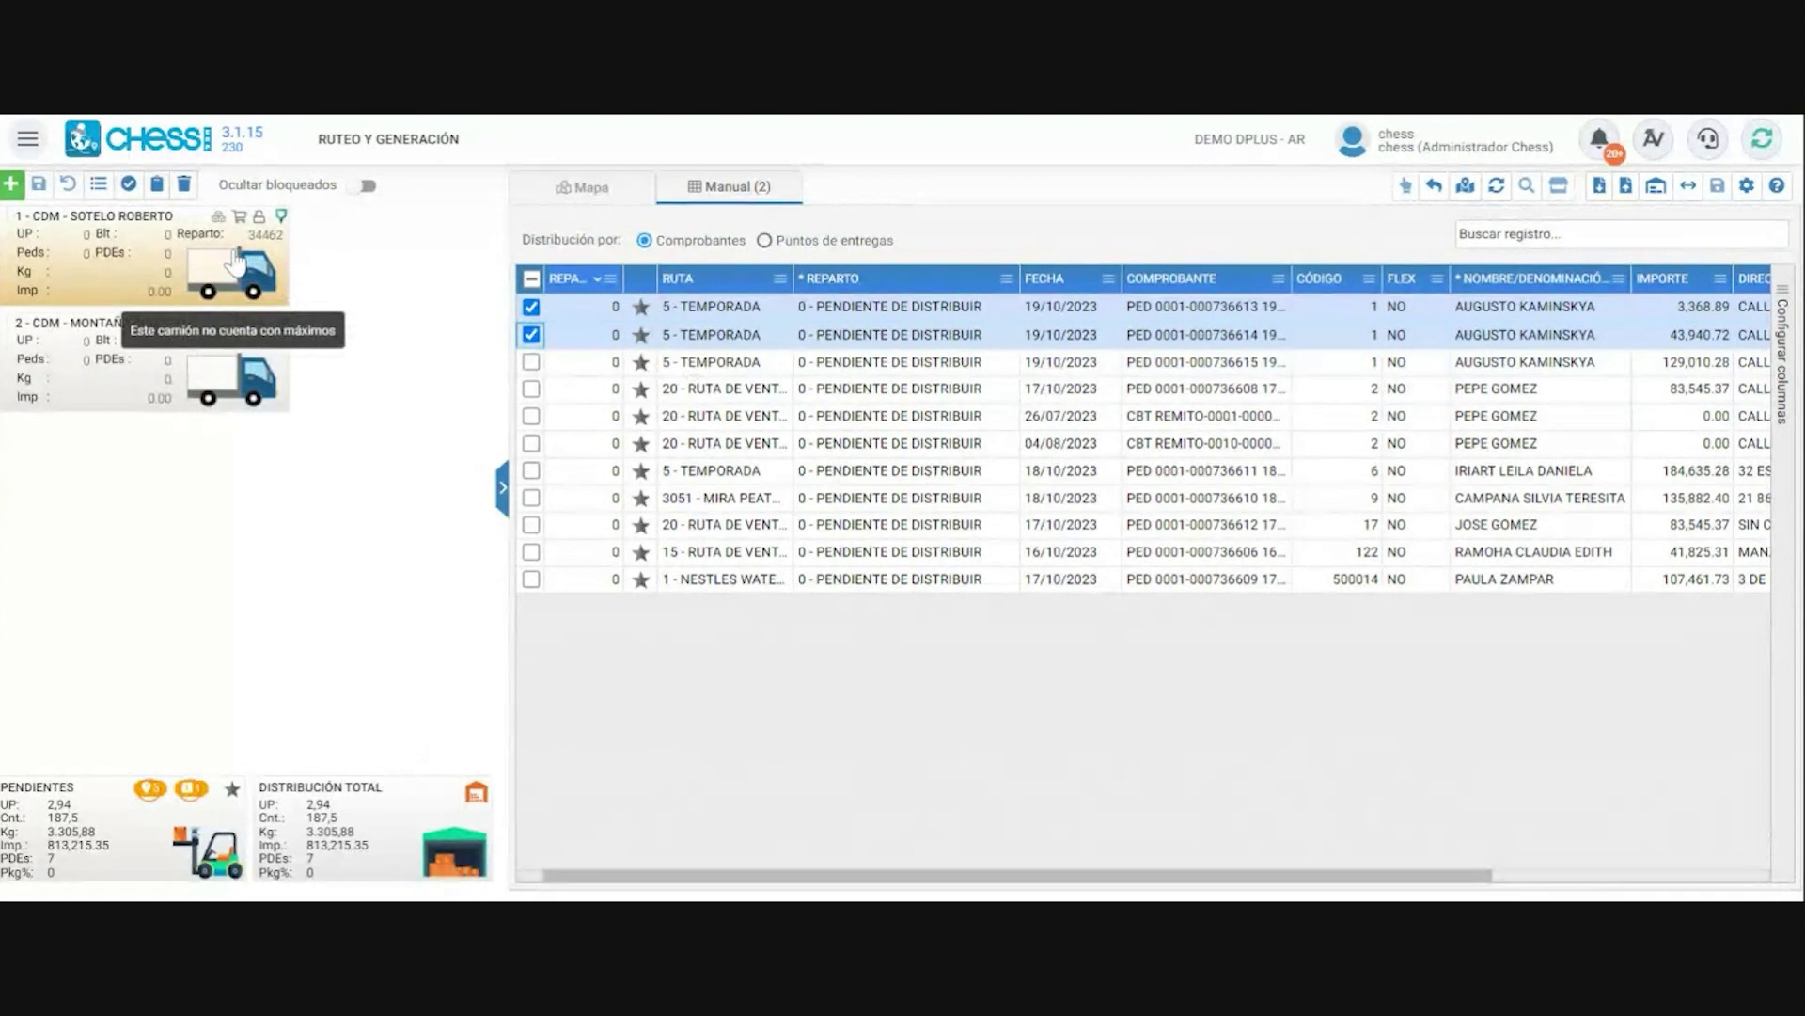
{"action": "left_click", "coordinate": [1434, 185]}
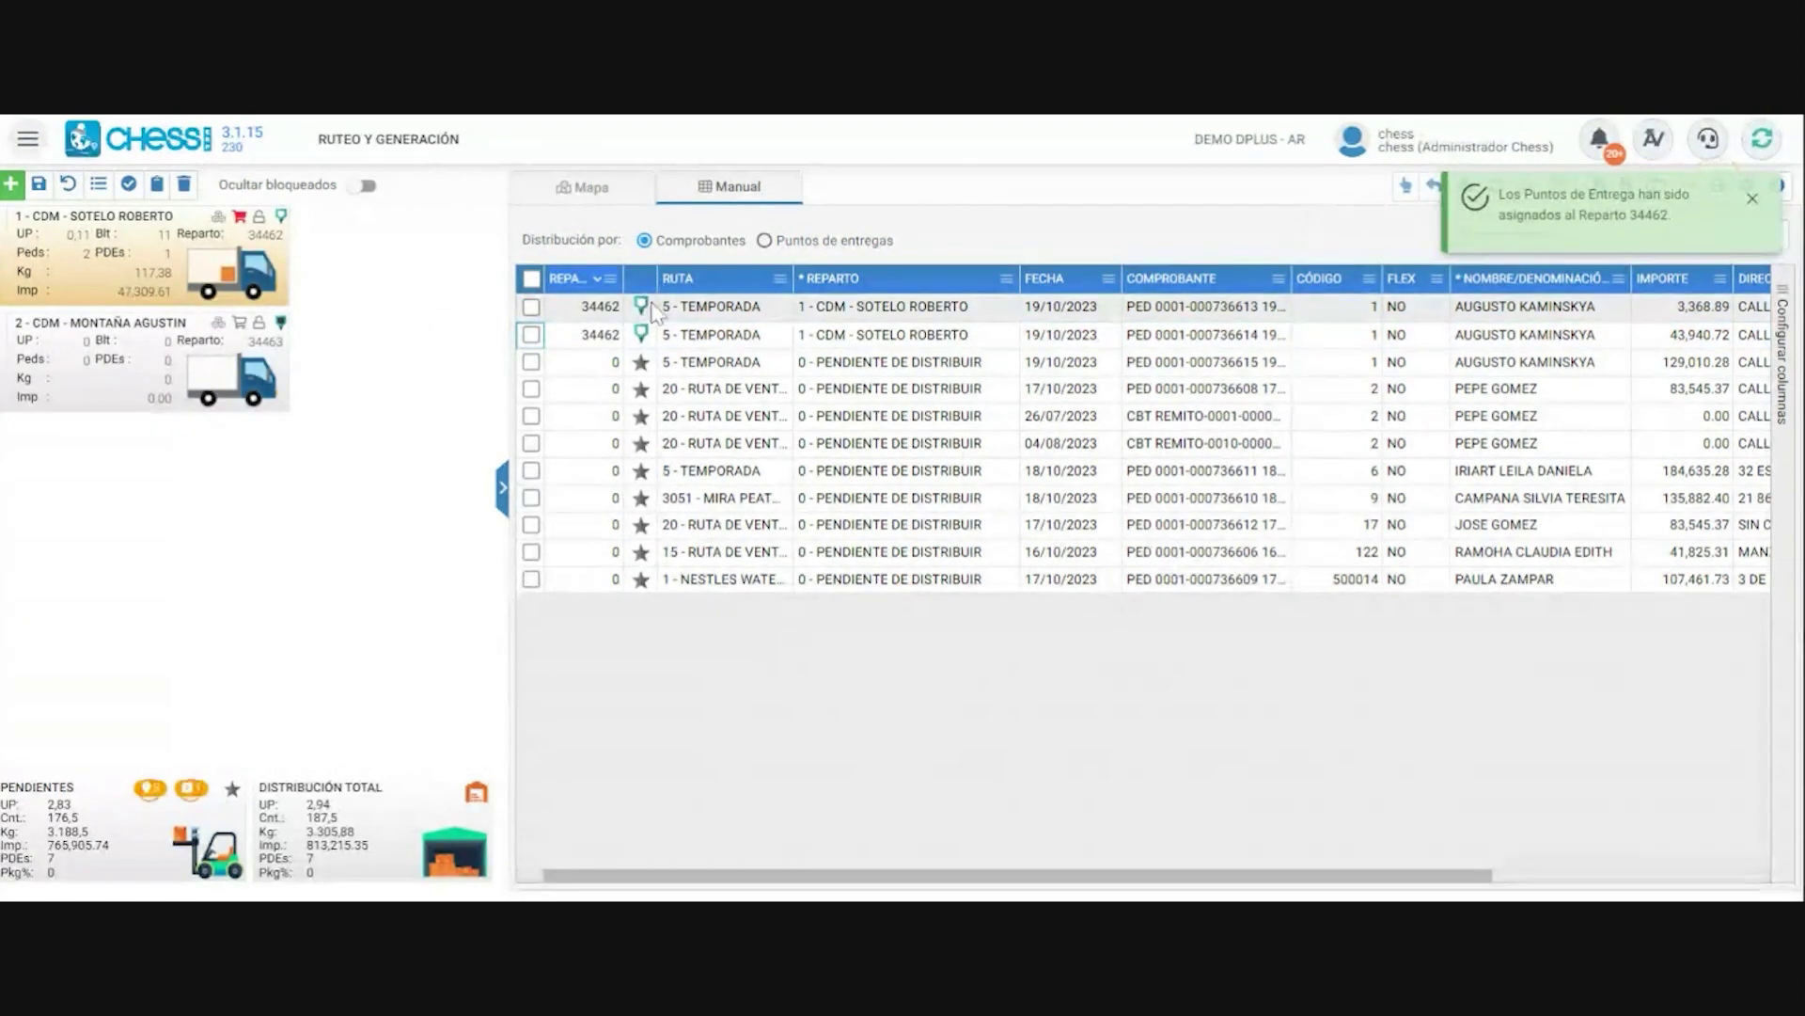
- Review the assigned orders' route, delivery, voucher and code columns, and the Emitir Comprobantes and Confirmar Repartos commands
{"action": "left_click", "coordinate": [684, 314]}
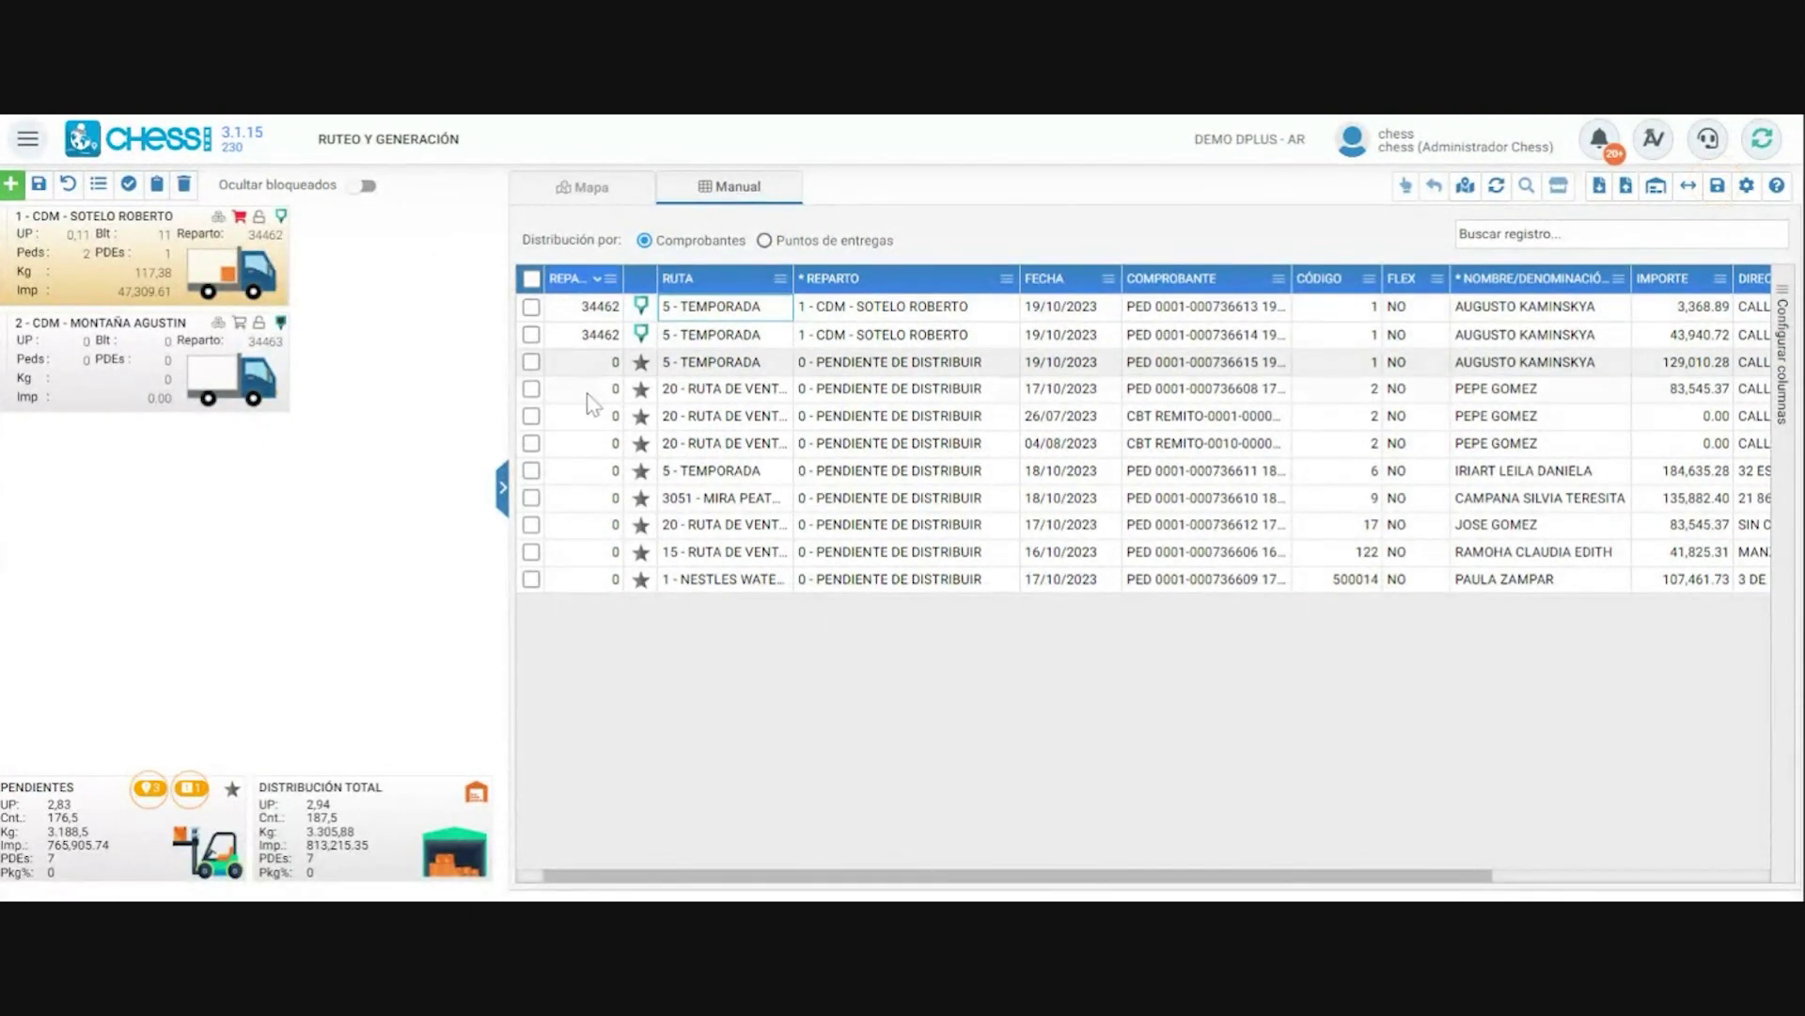
{"action": "left_click", "coordinate": [603, 339]}
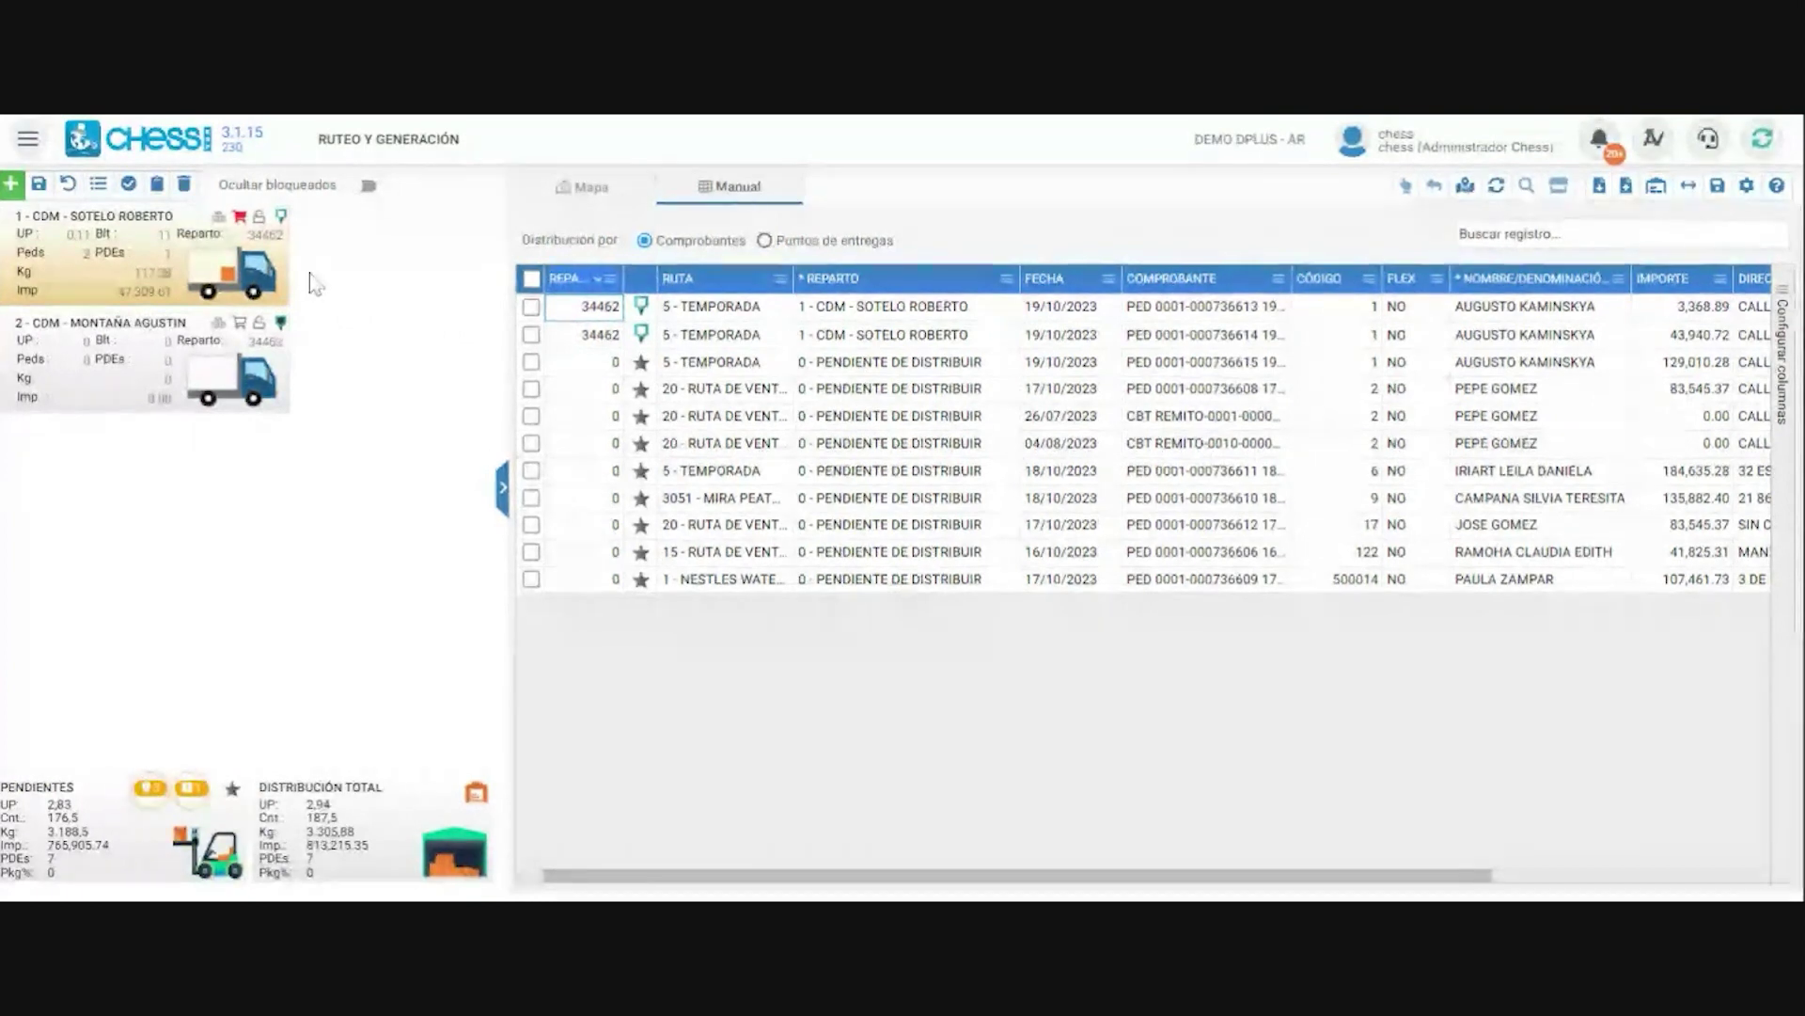
{"action": "mouse_move", "coordinate": [266, 274]}
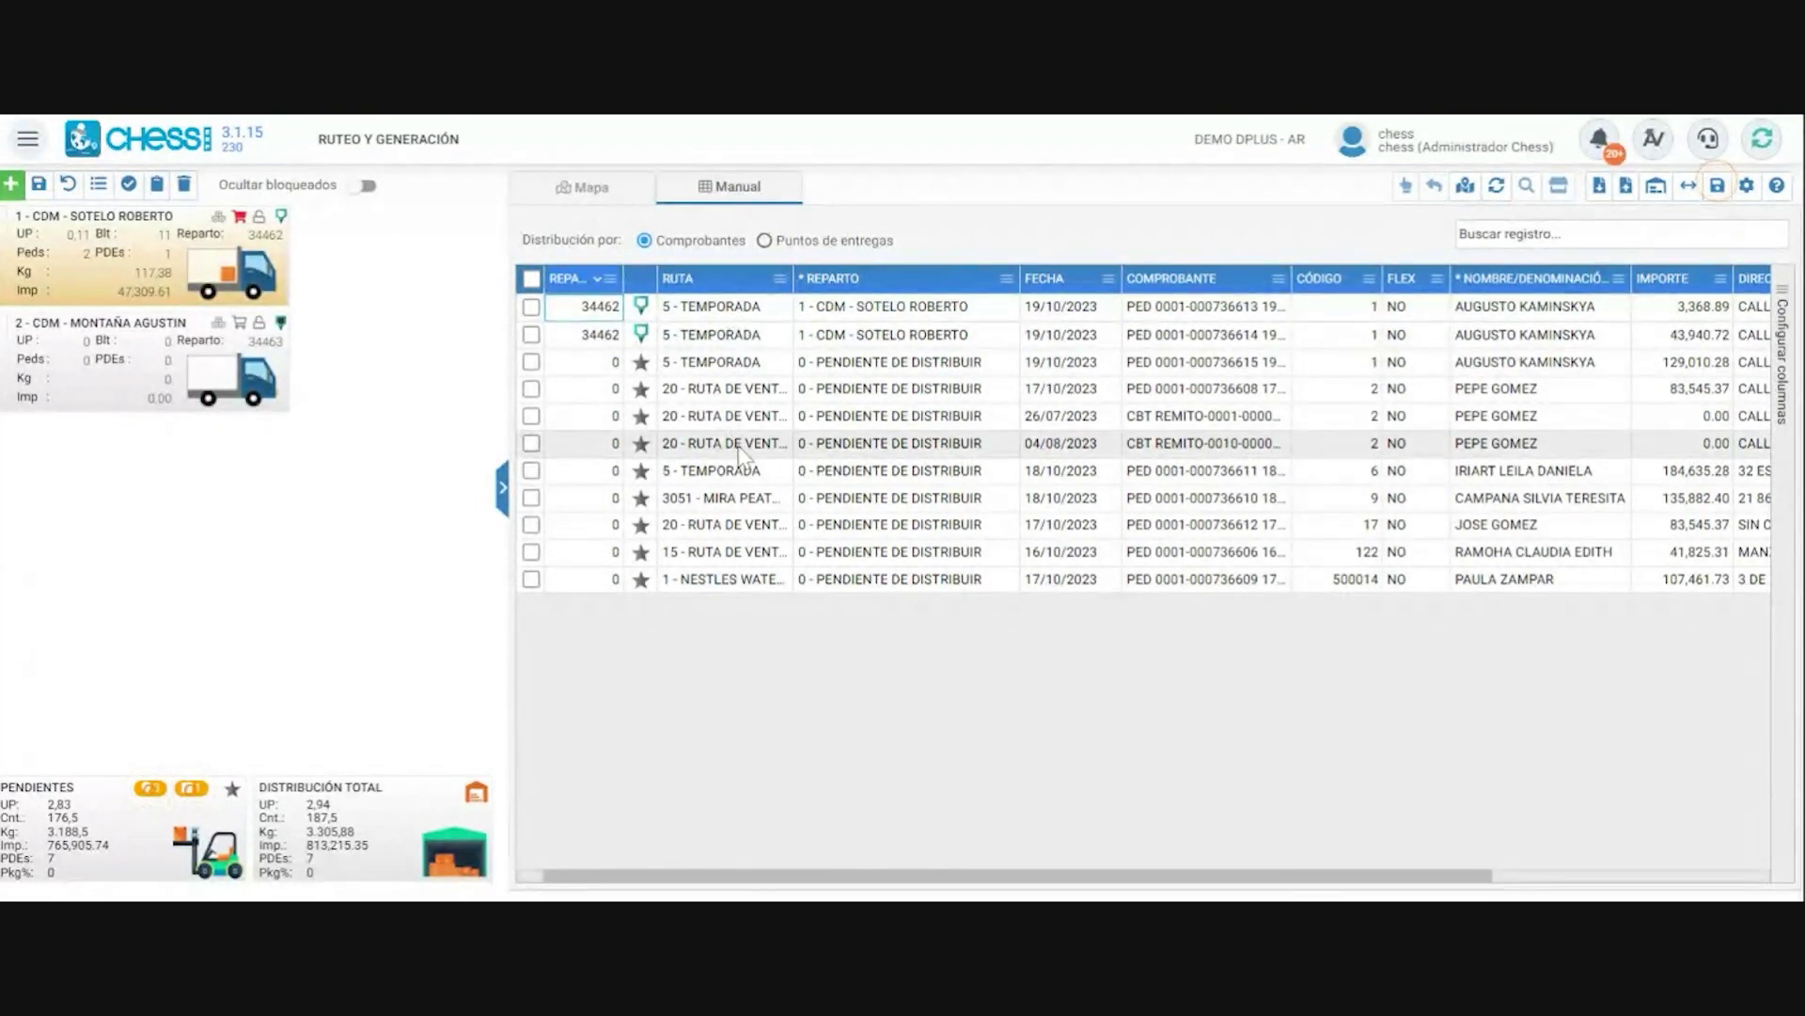
{"action": "left_click", "coordinate": [1181, 311]}
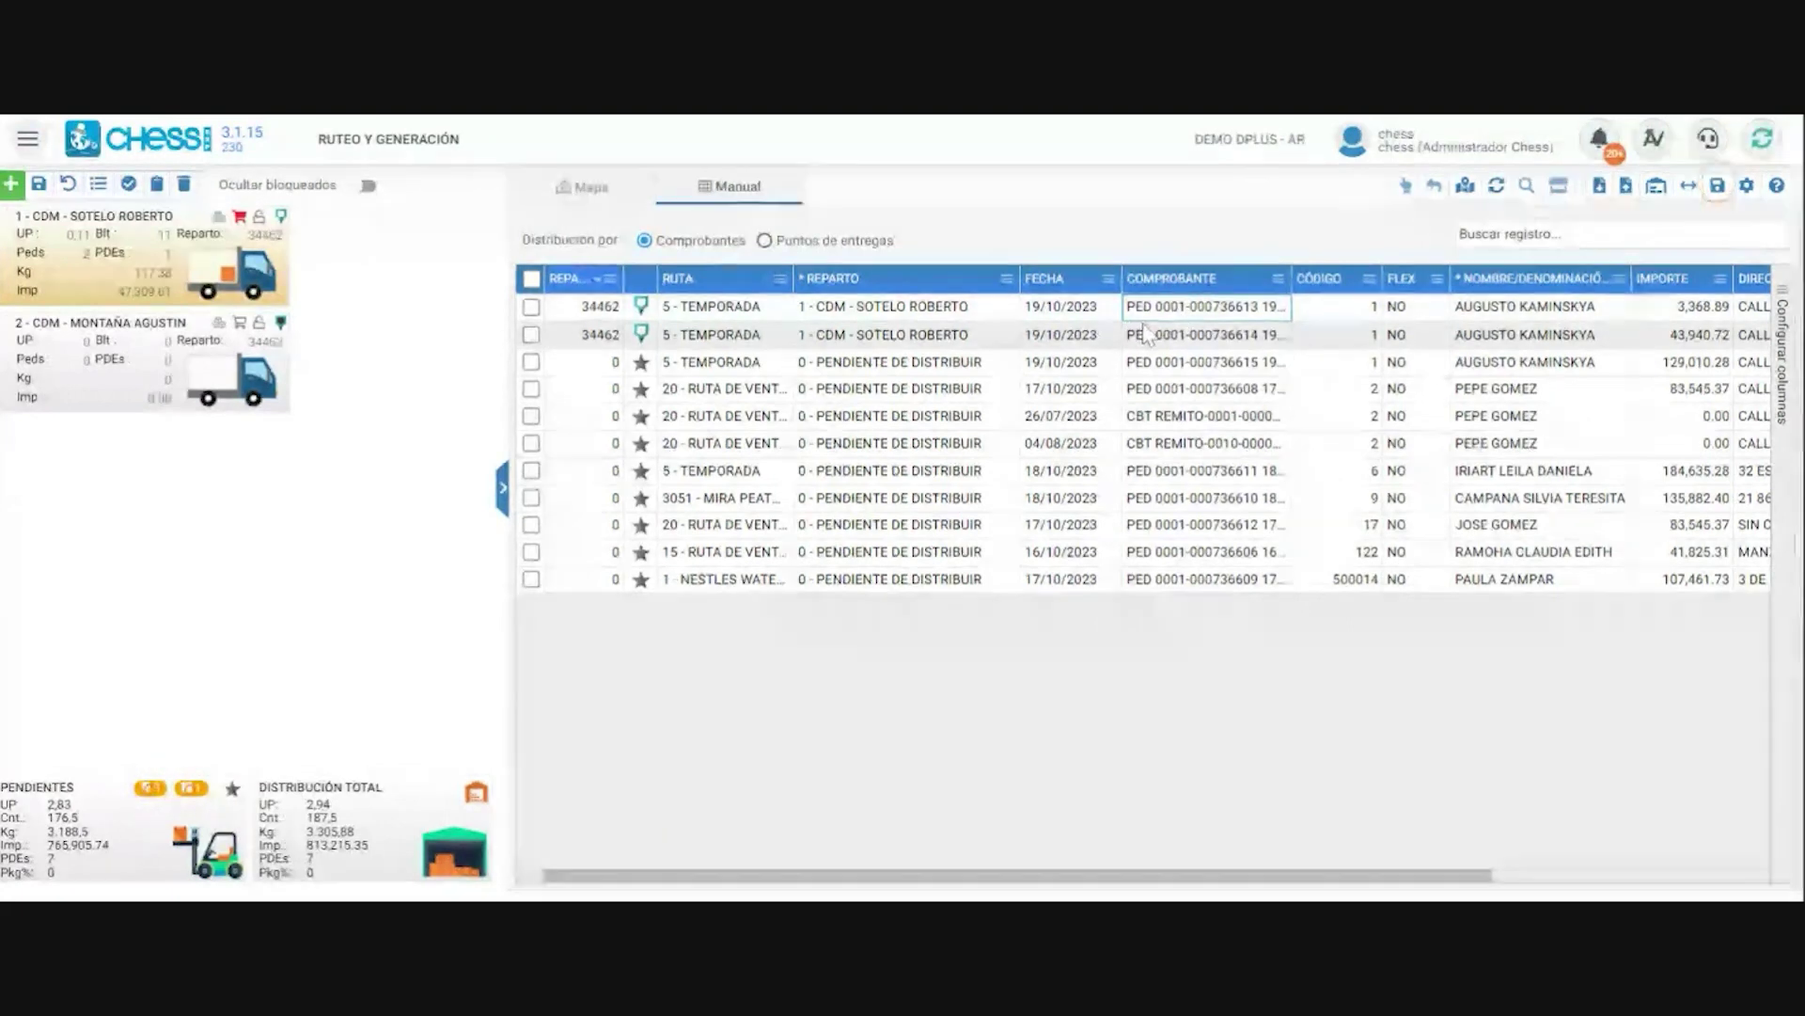
{"action": "left_click", "coordinate": [1352, 311]}
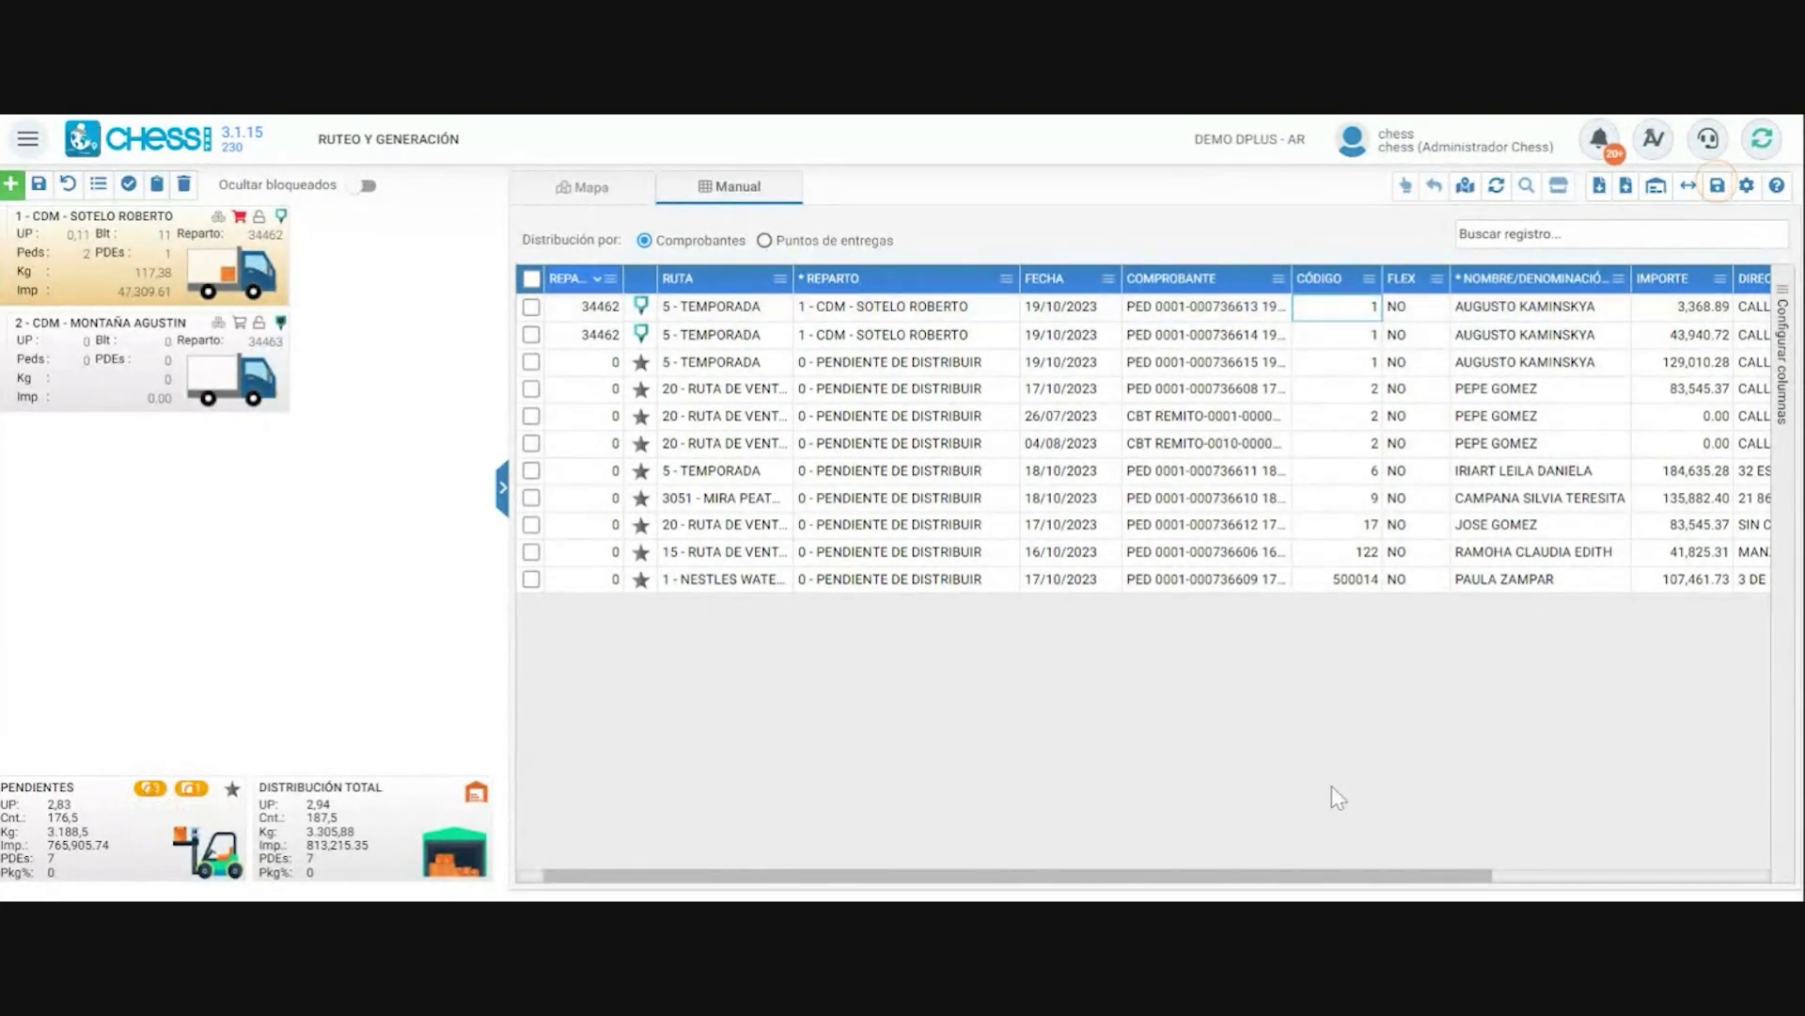
{"action": "left_click_drag", "start_coordinate": [1382, 880], "coordinate": [1250, 875]}
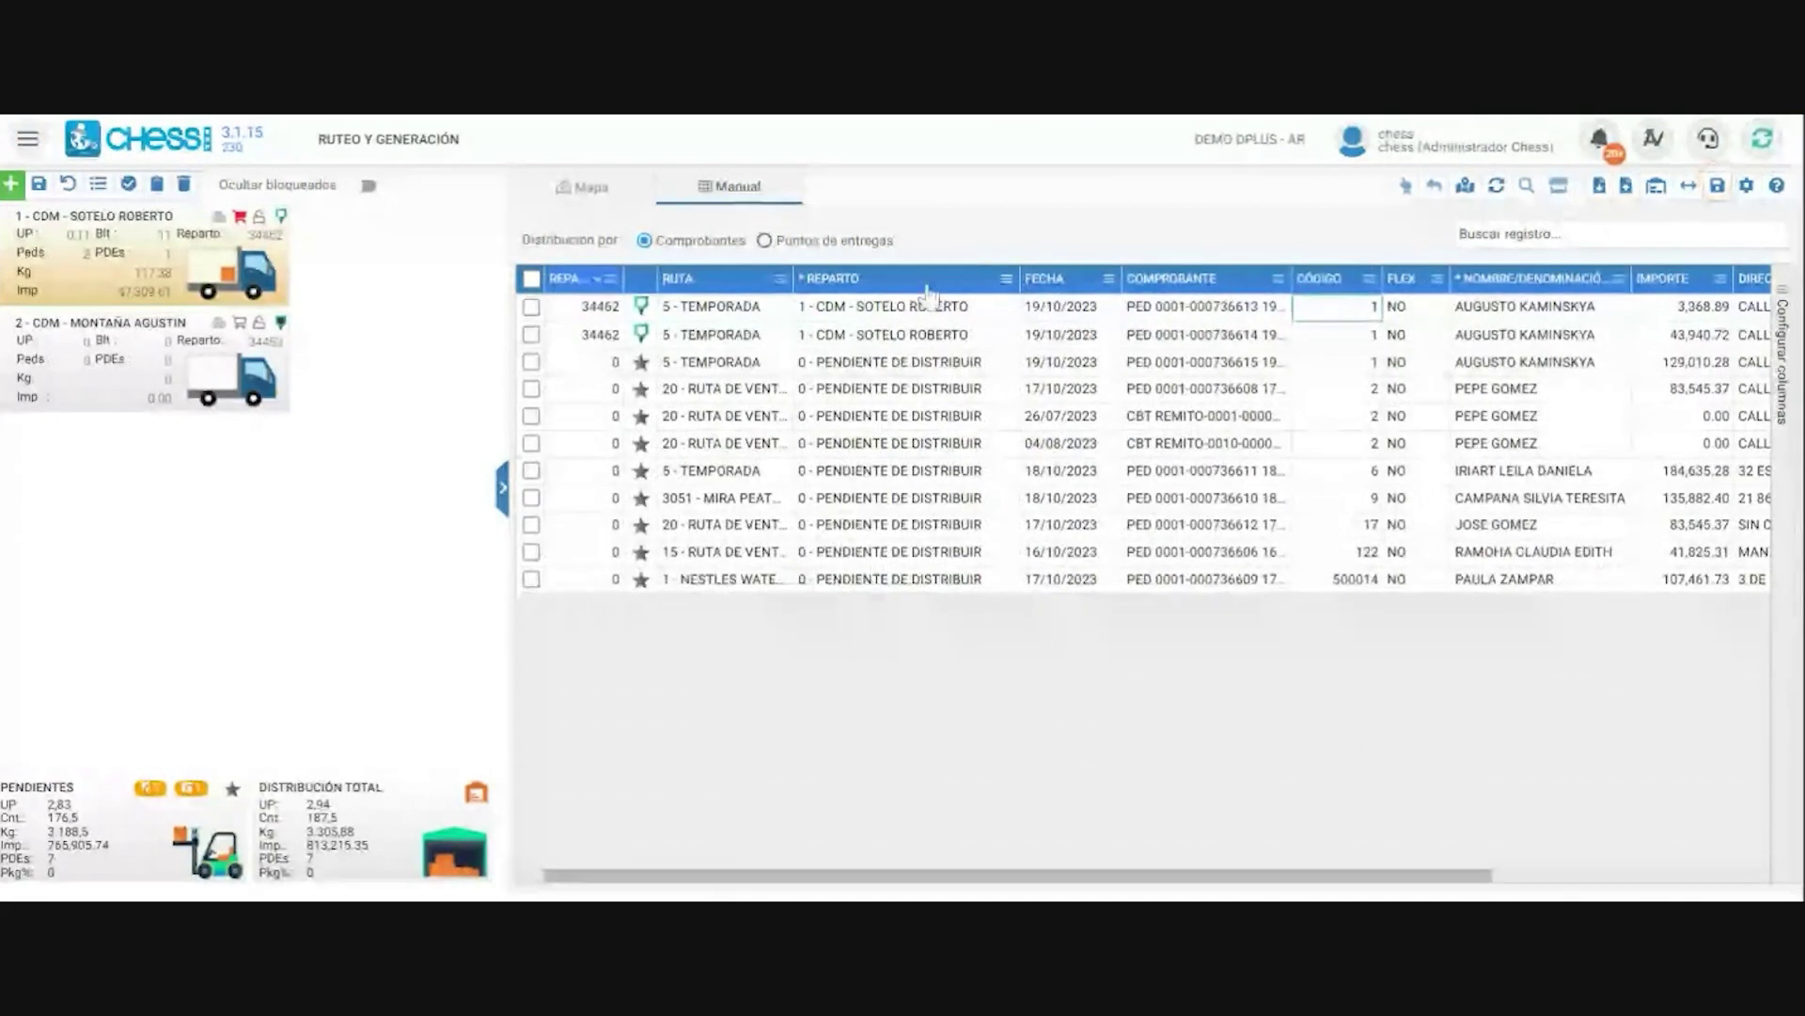
{"action": "left_click_drag", "start_coordinate": [940, 276], "coordinate": [825, 279]}
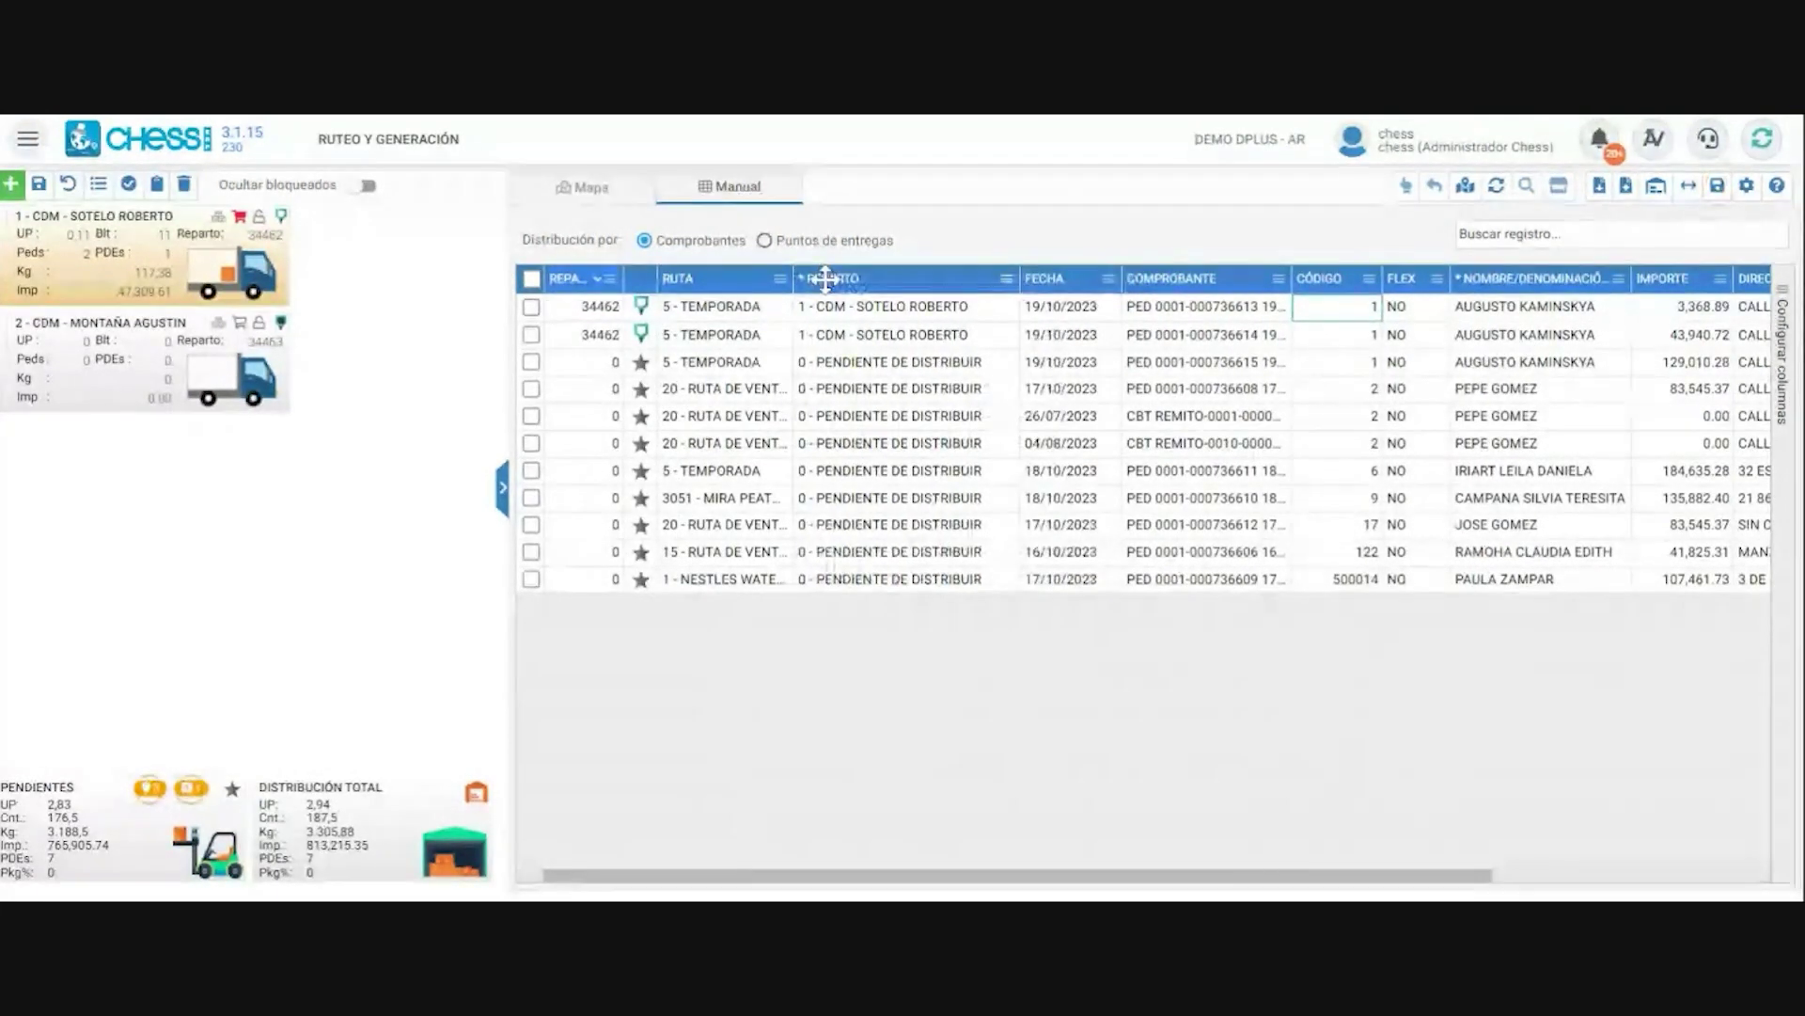
{"action": "left_click", "coordinate": [99, 188]}
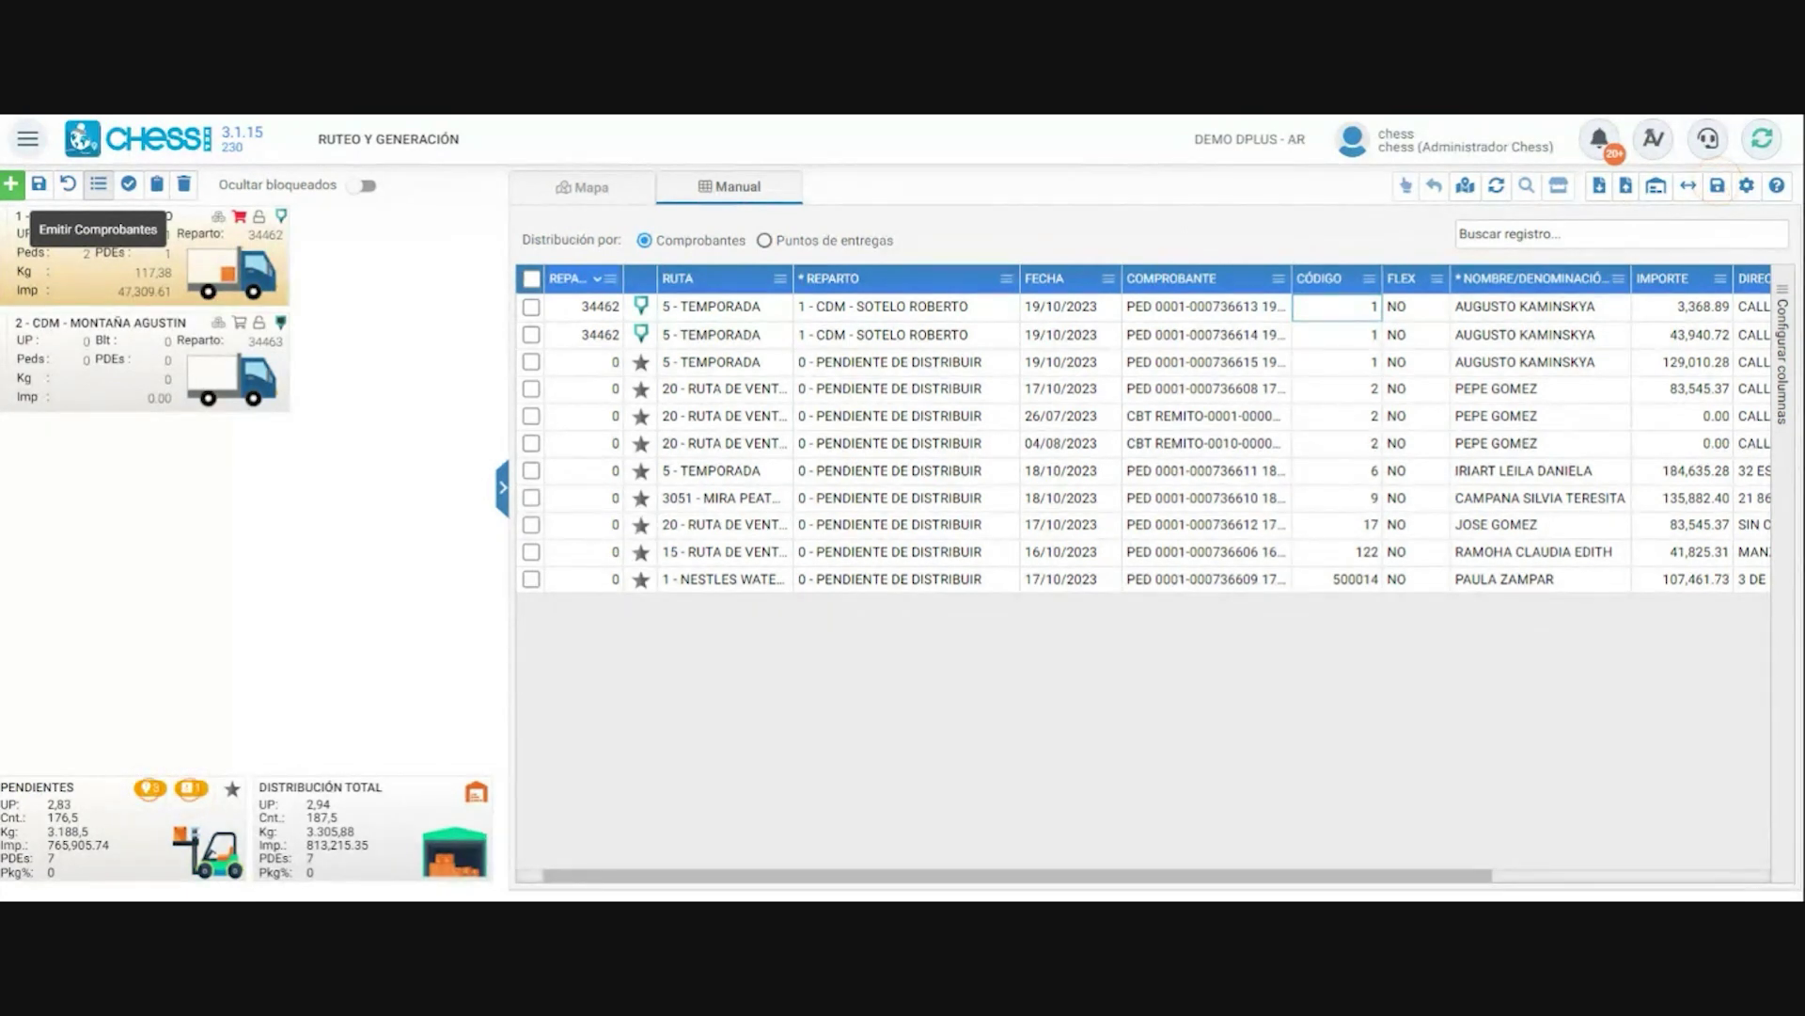
{"action": "left_click", "coordinate": [129, 186]}
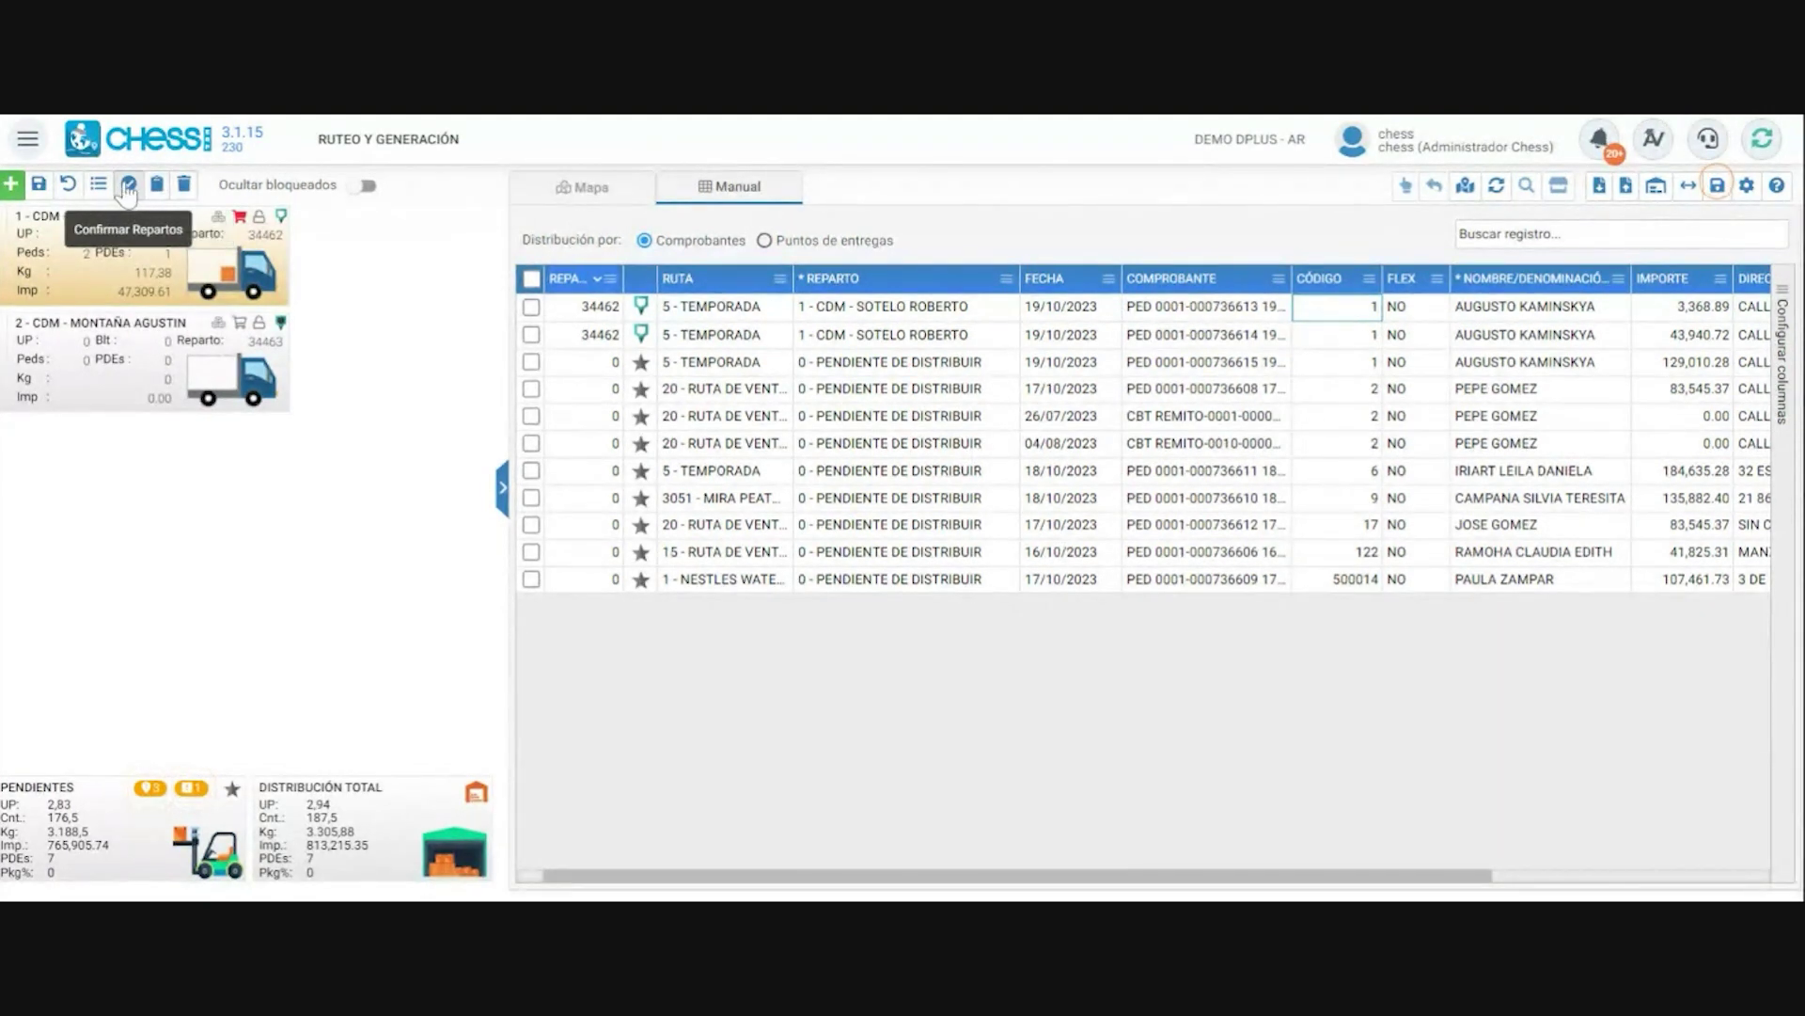
- Consult transport 1's delivery and compare the articles of the whole load with those of the first order's delivery point
{"action": "mouse_move", "coordinate": [204, 286]}
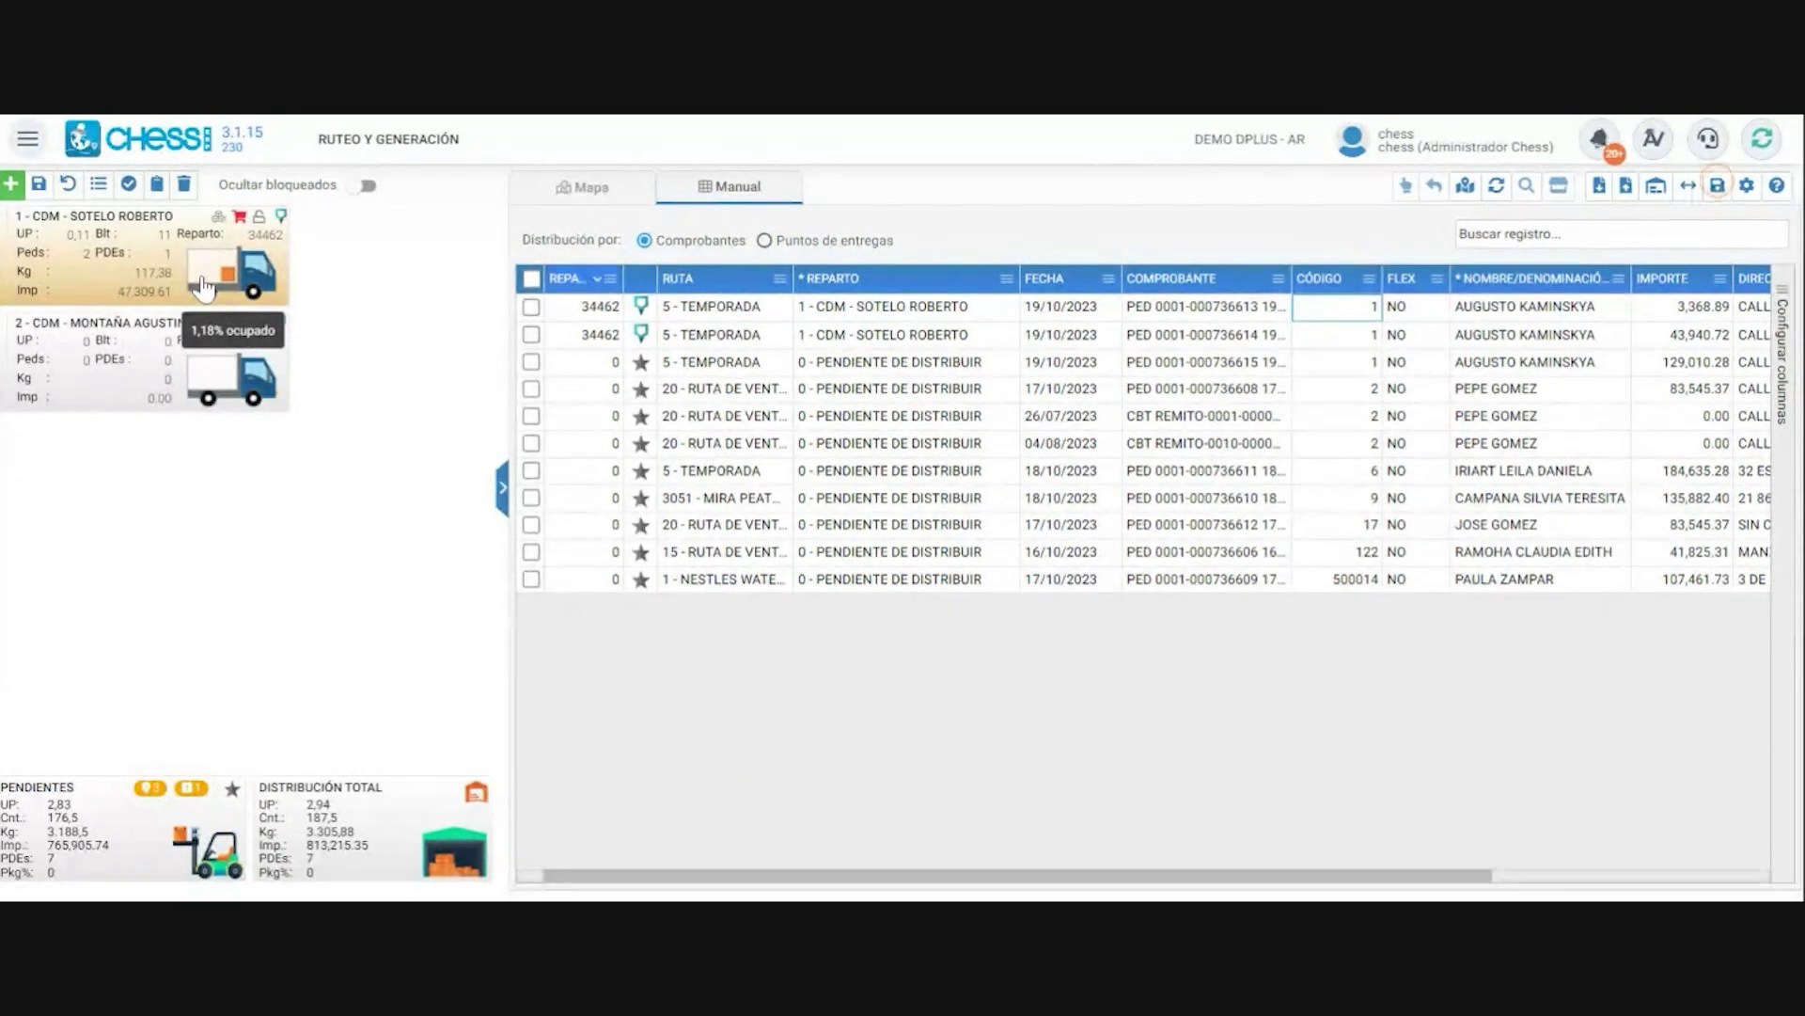
{"action": "double_click", "coordinate": [204, 286]}
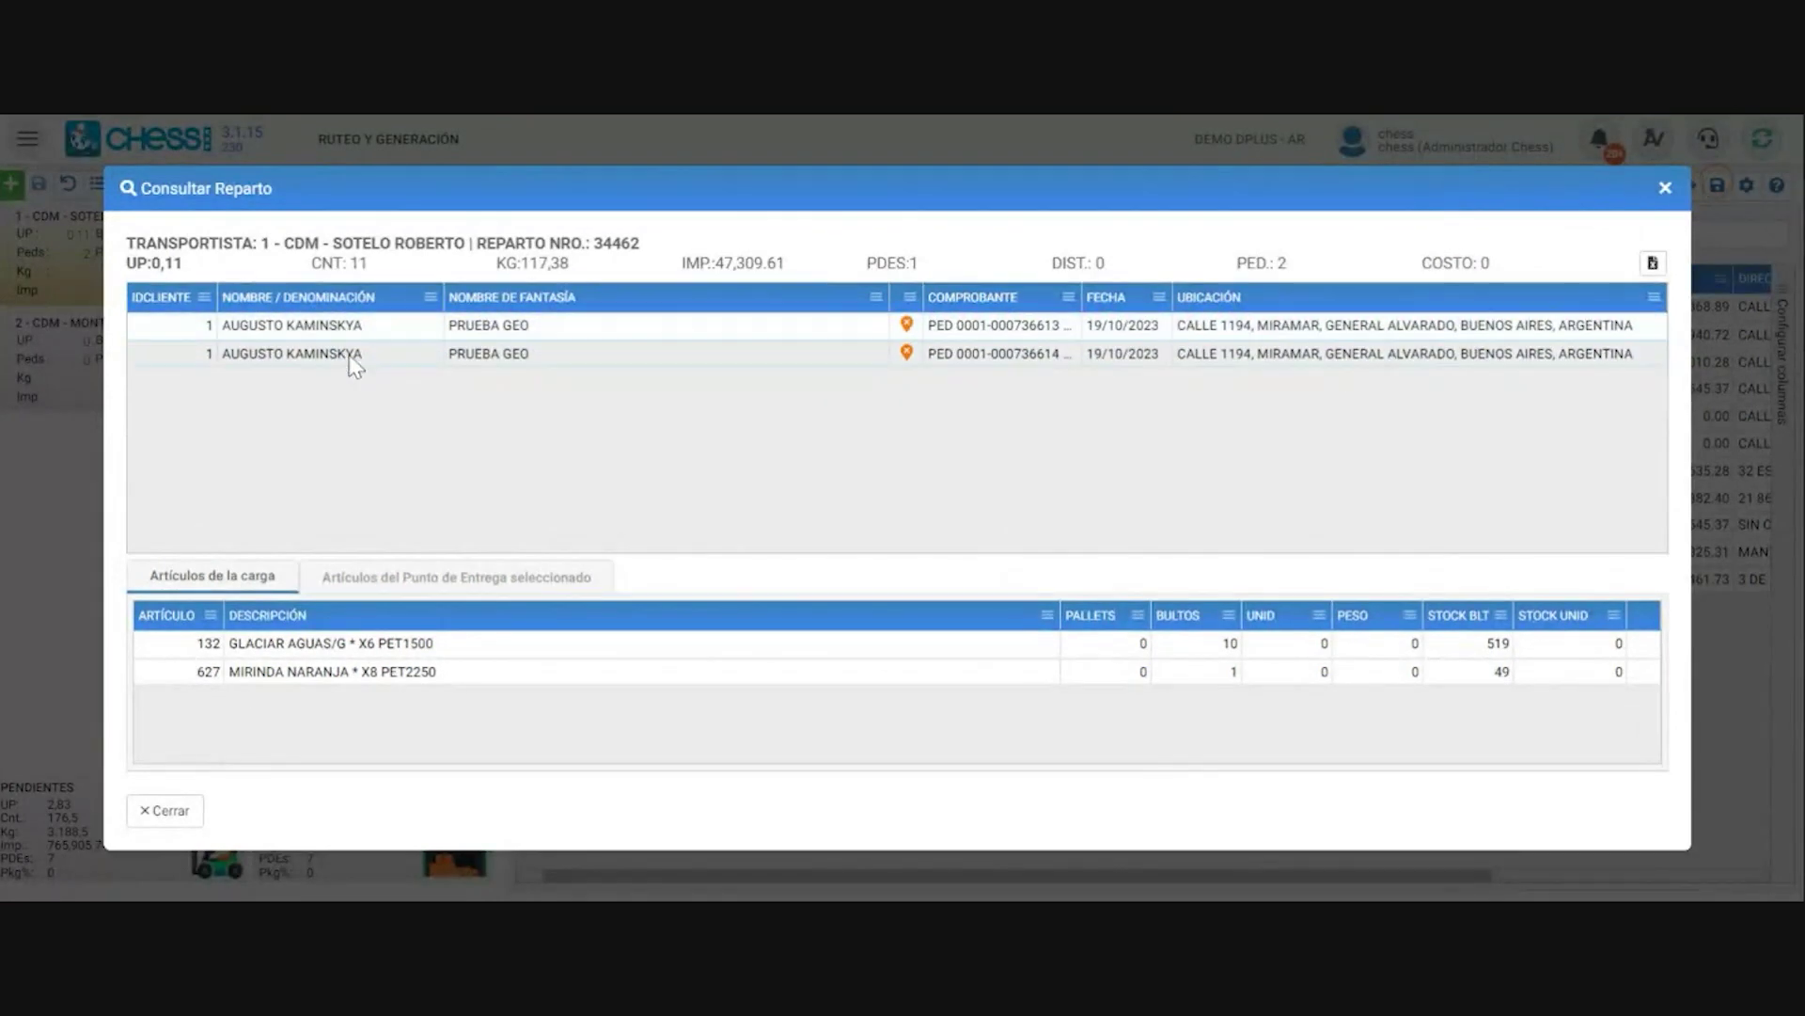
{"action": "left_click", "coordinate": [367, 334]}
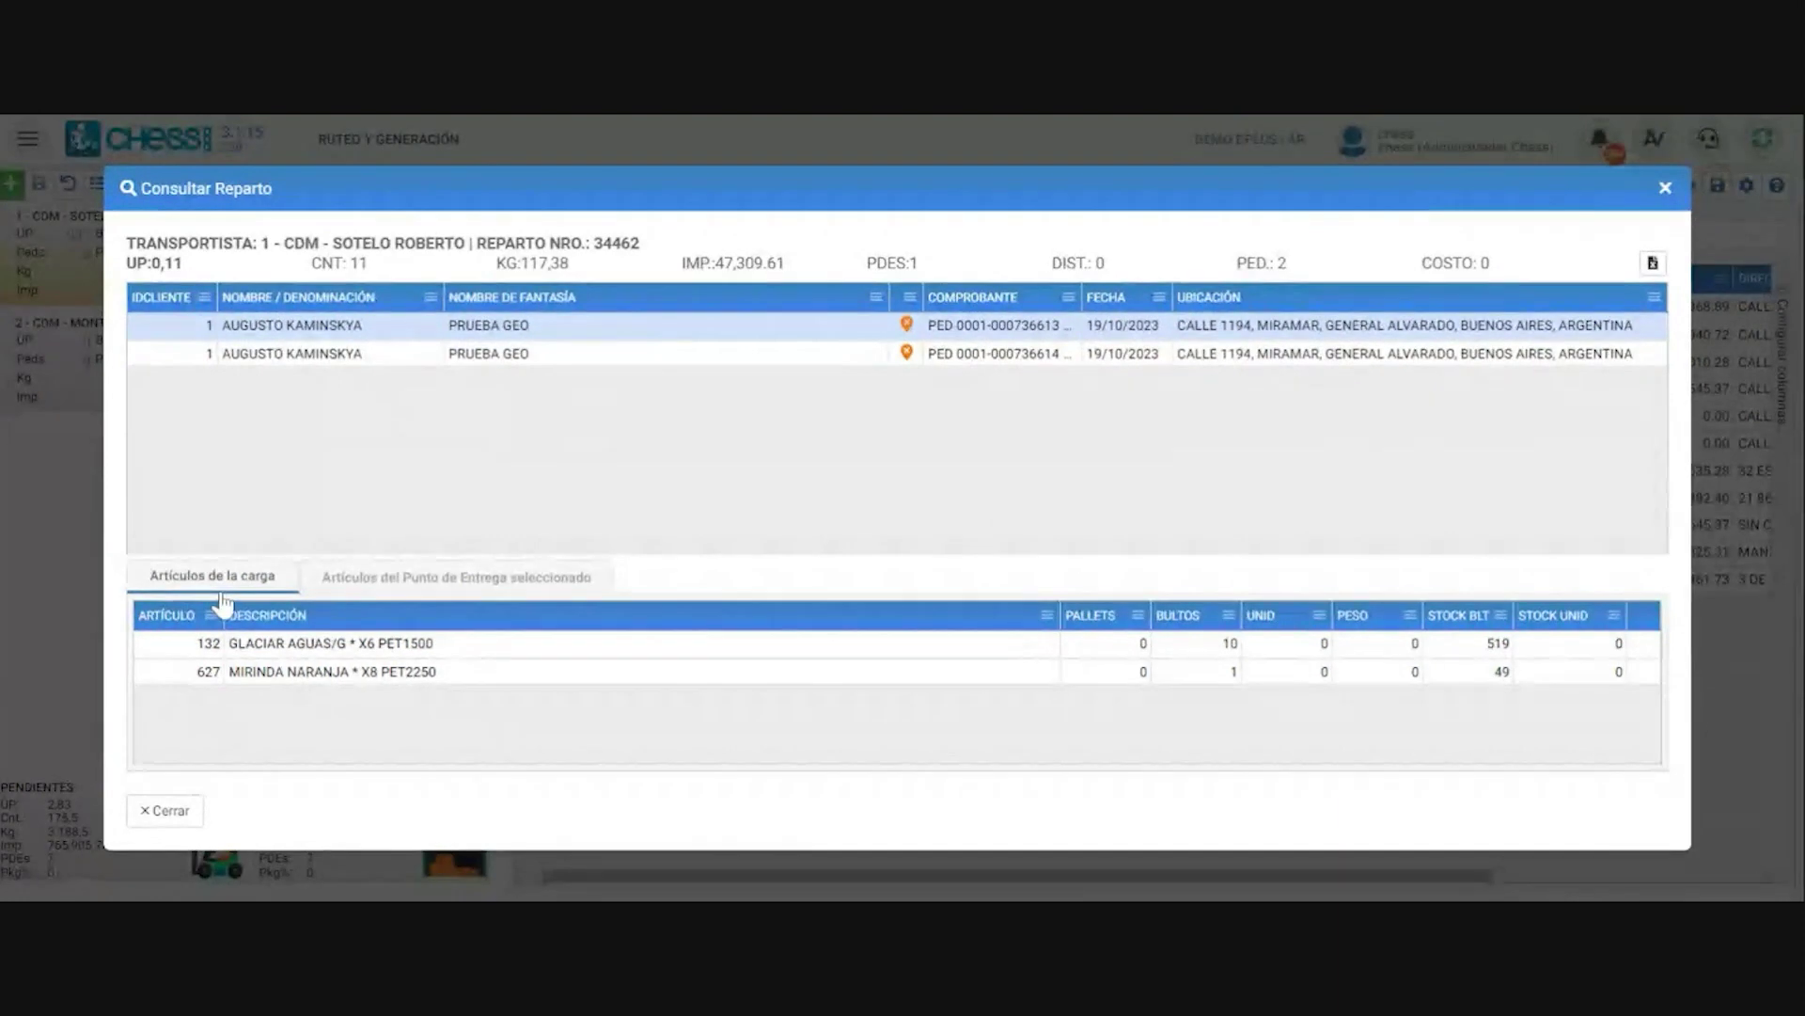
{"action": "left_click", "coordinate": [390, 581]}
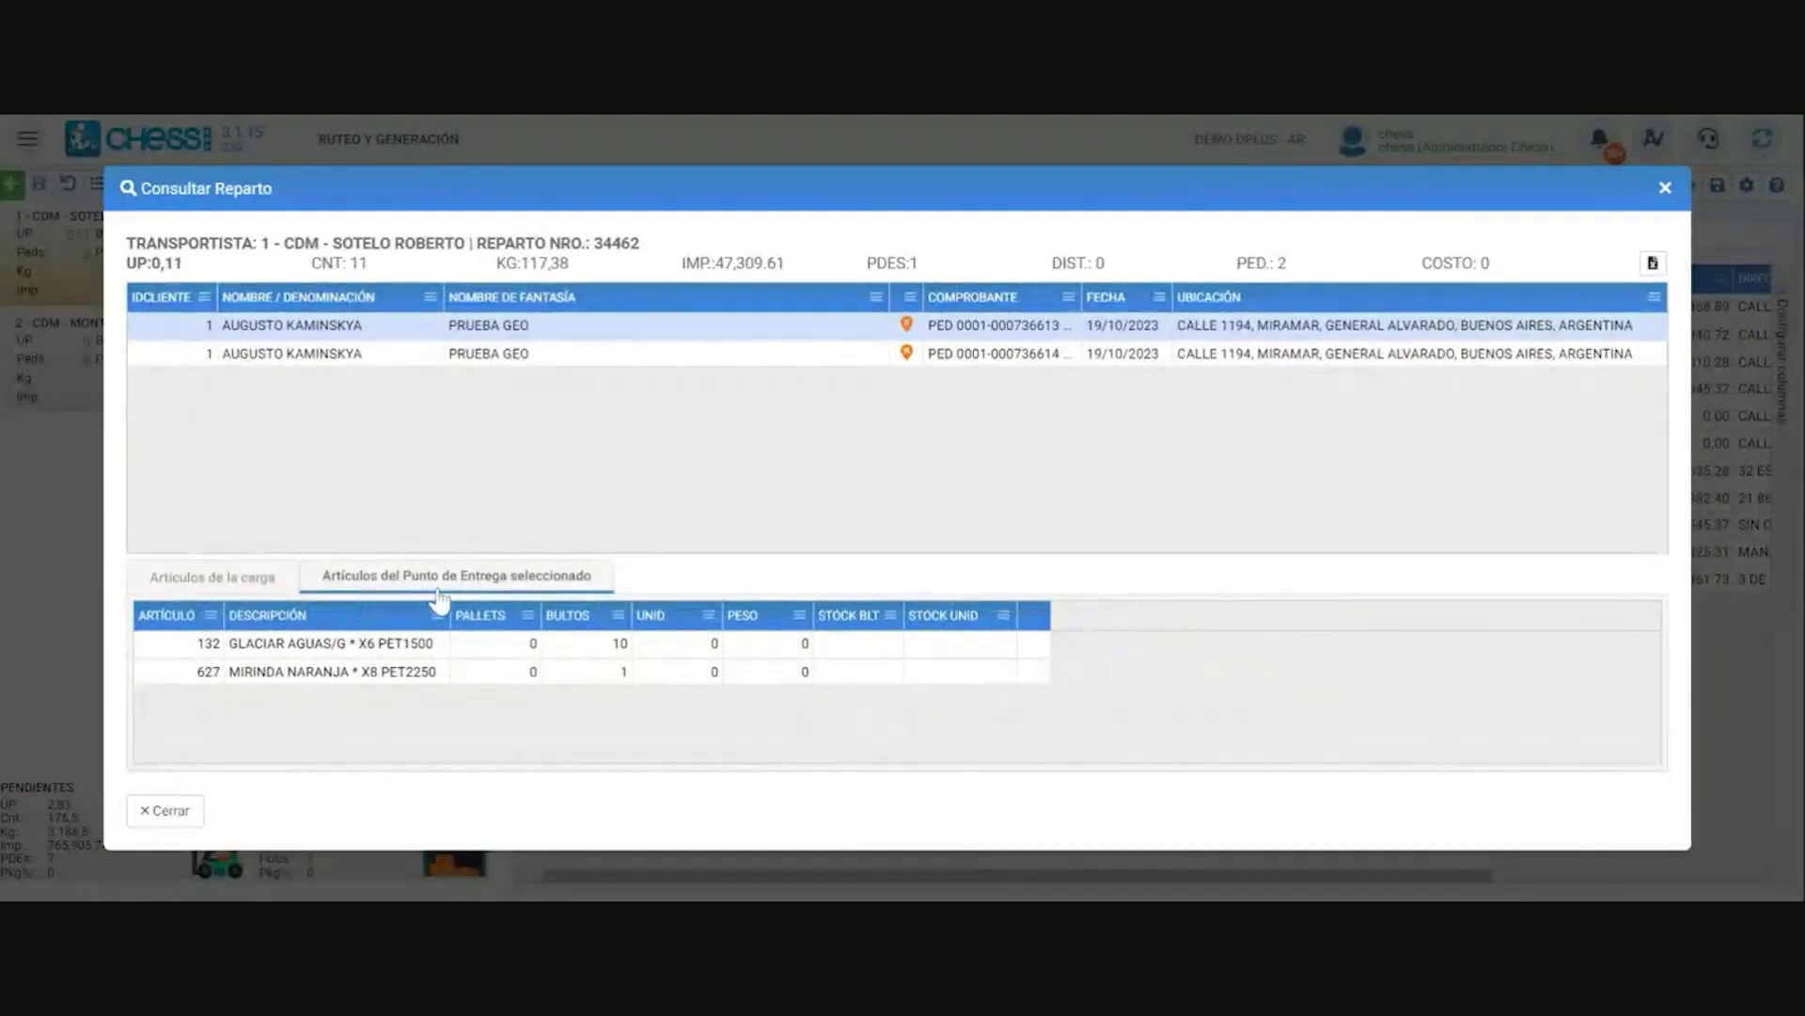
{"action": "left_click", "coordinate": [259, 580]}
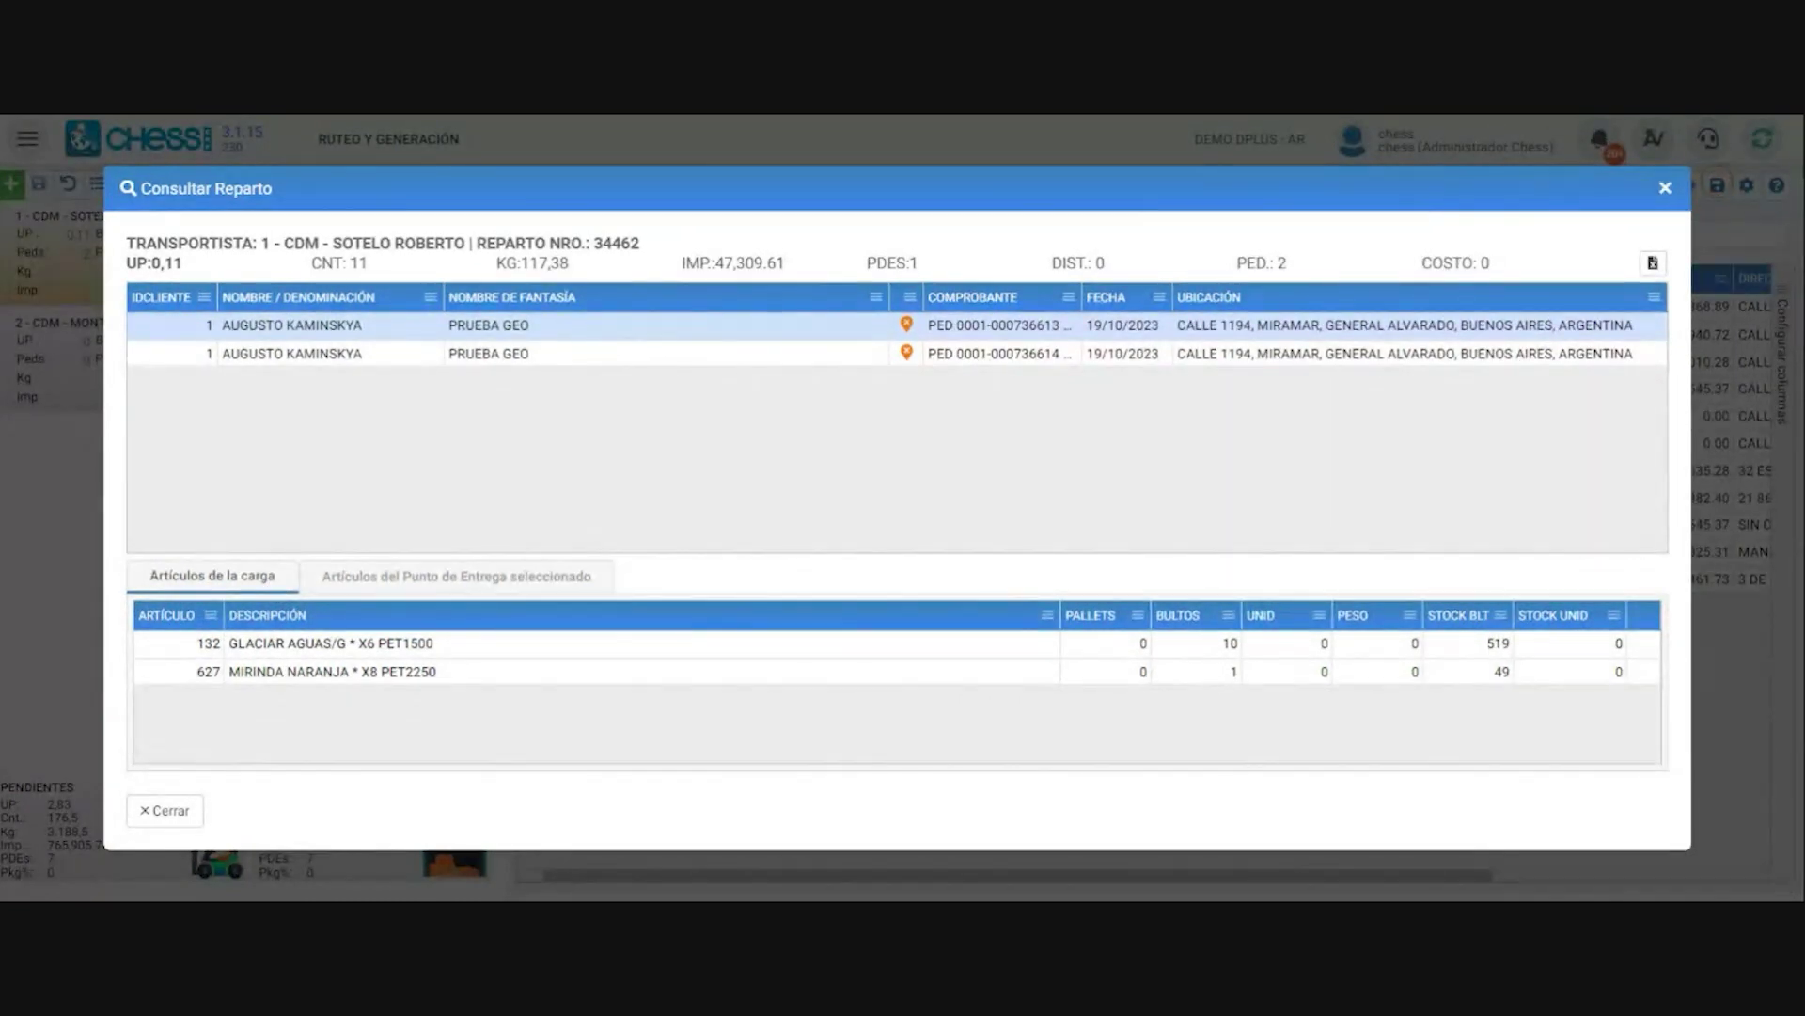
- Export the consulted delivery details of transport 1 and close the consultation
{"action": "left_click", "coordinate": [1653, 265]}
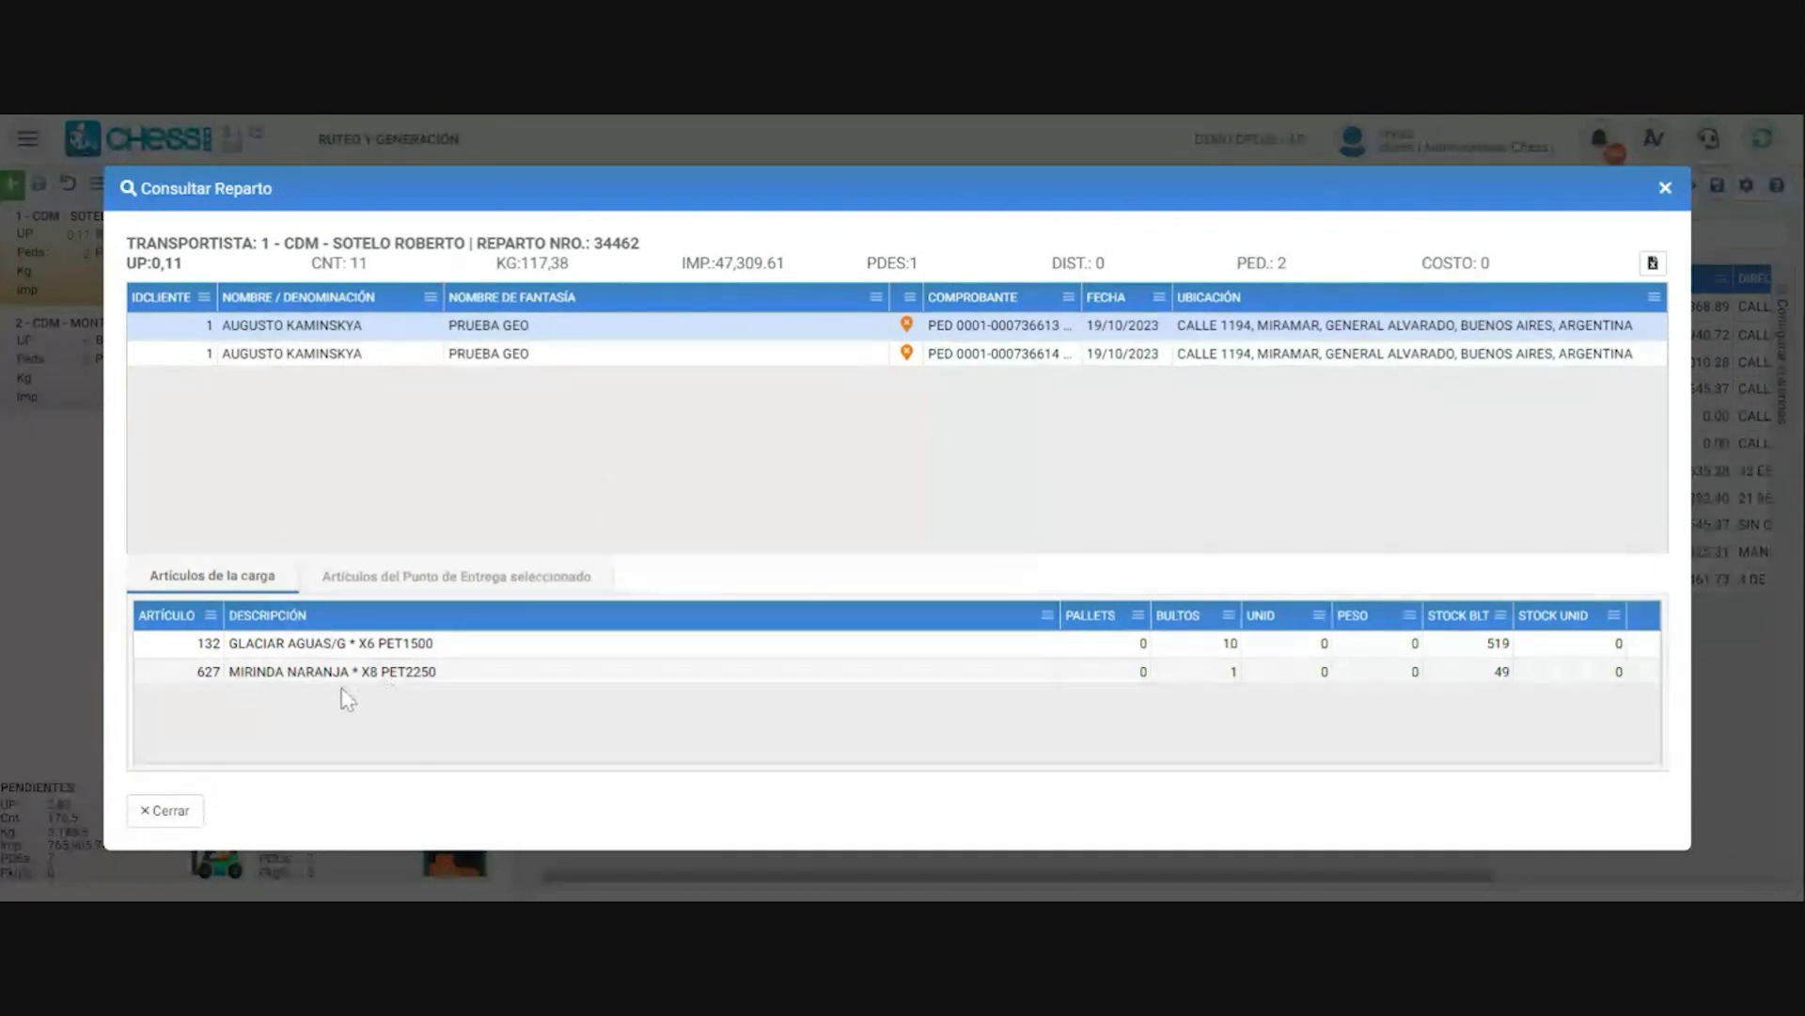
{"action": "left_click", "coordinate": [178, 809]}
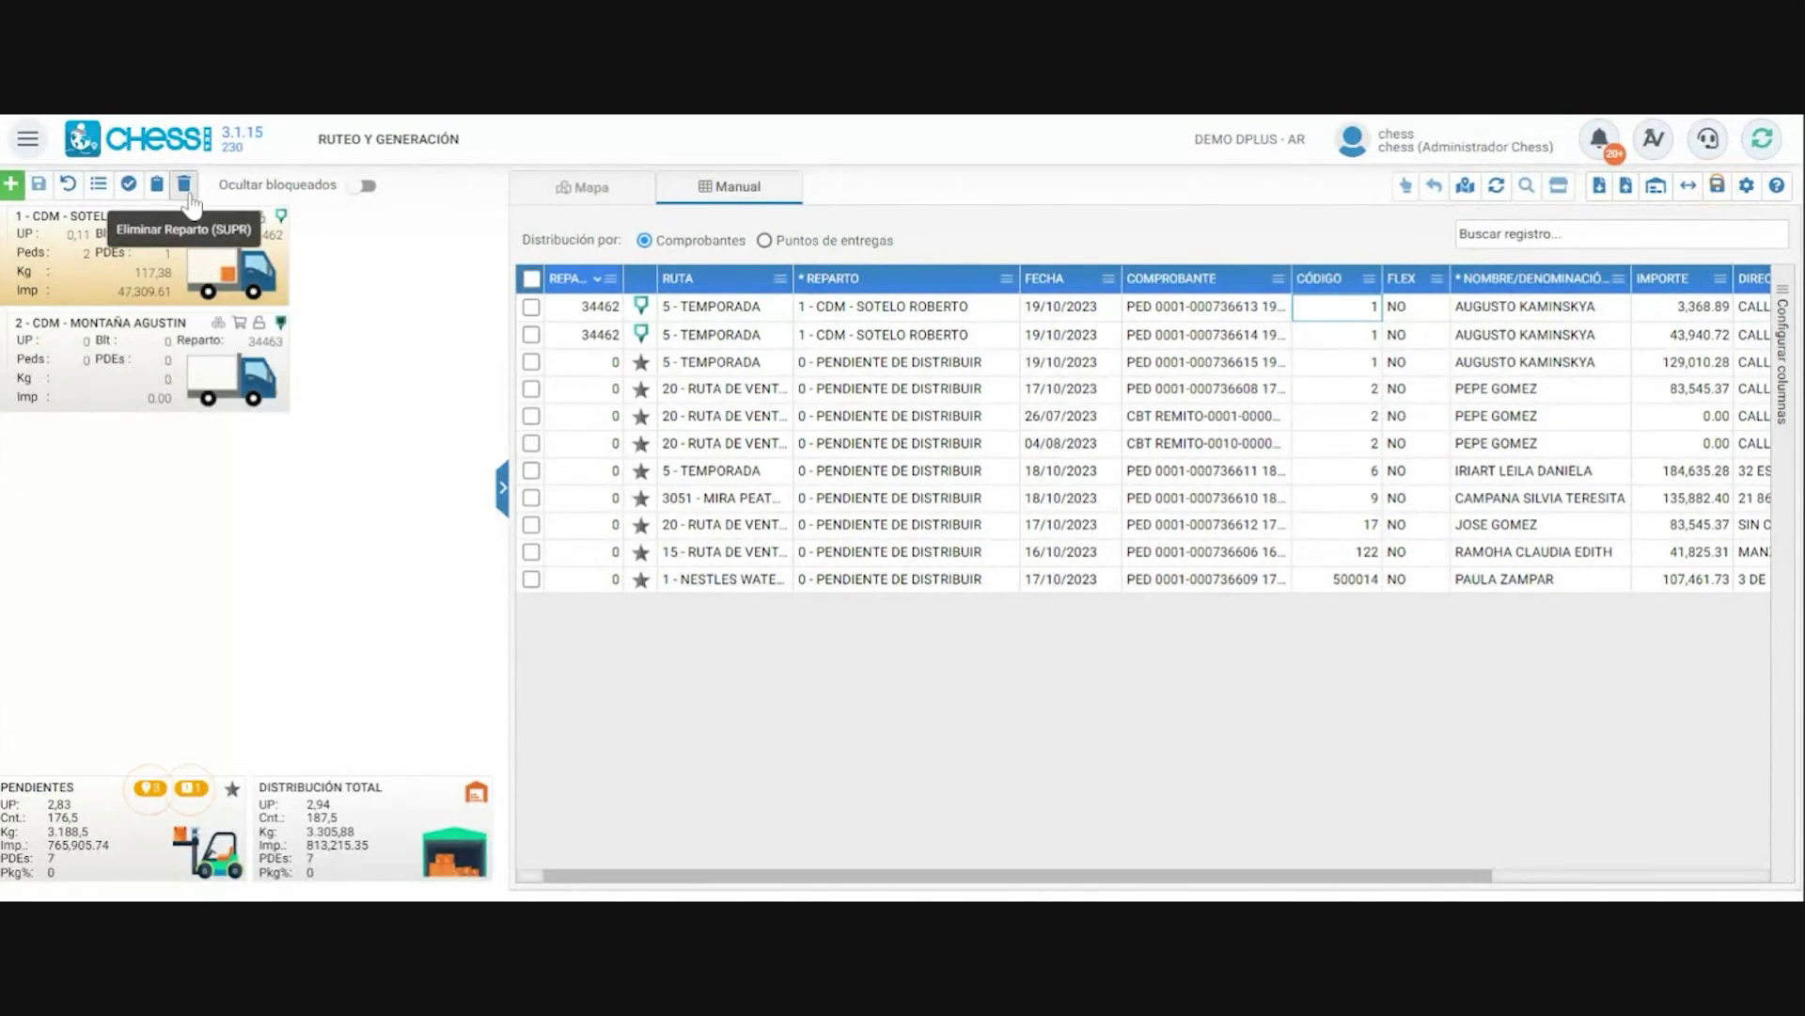
- Delete the delivery of transport 2 and confirm its removal from the distribution
{"action": "left_click", "coordinate": [188, 355]}
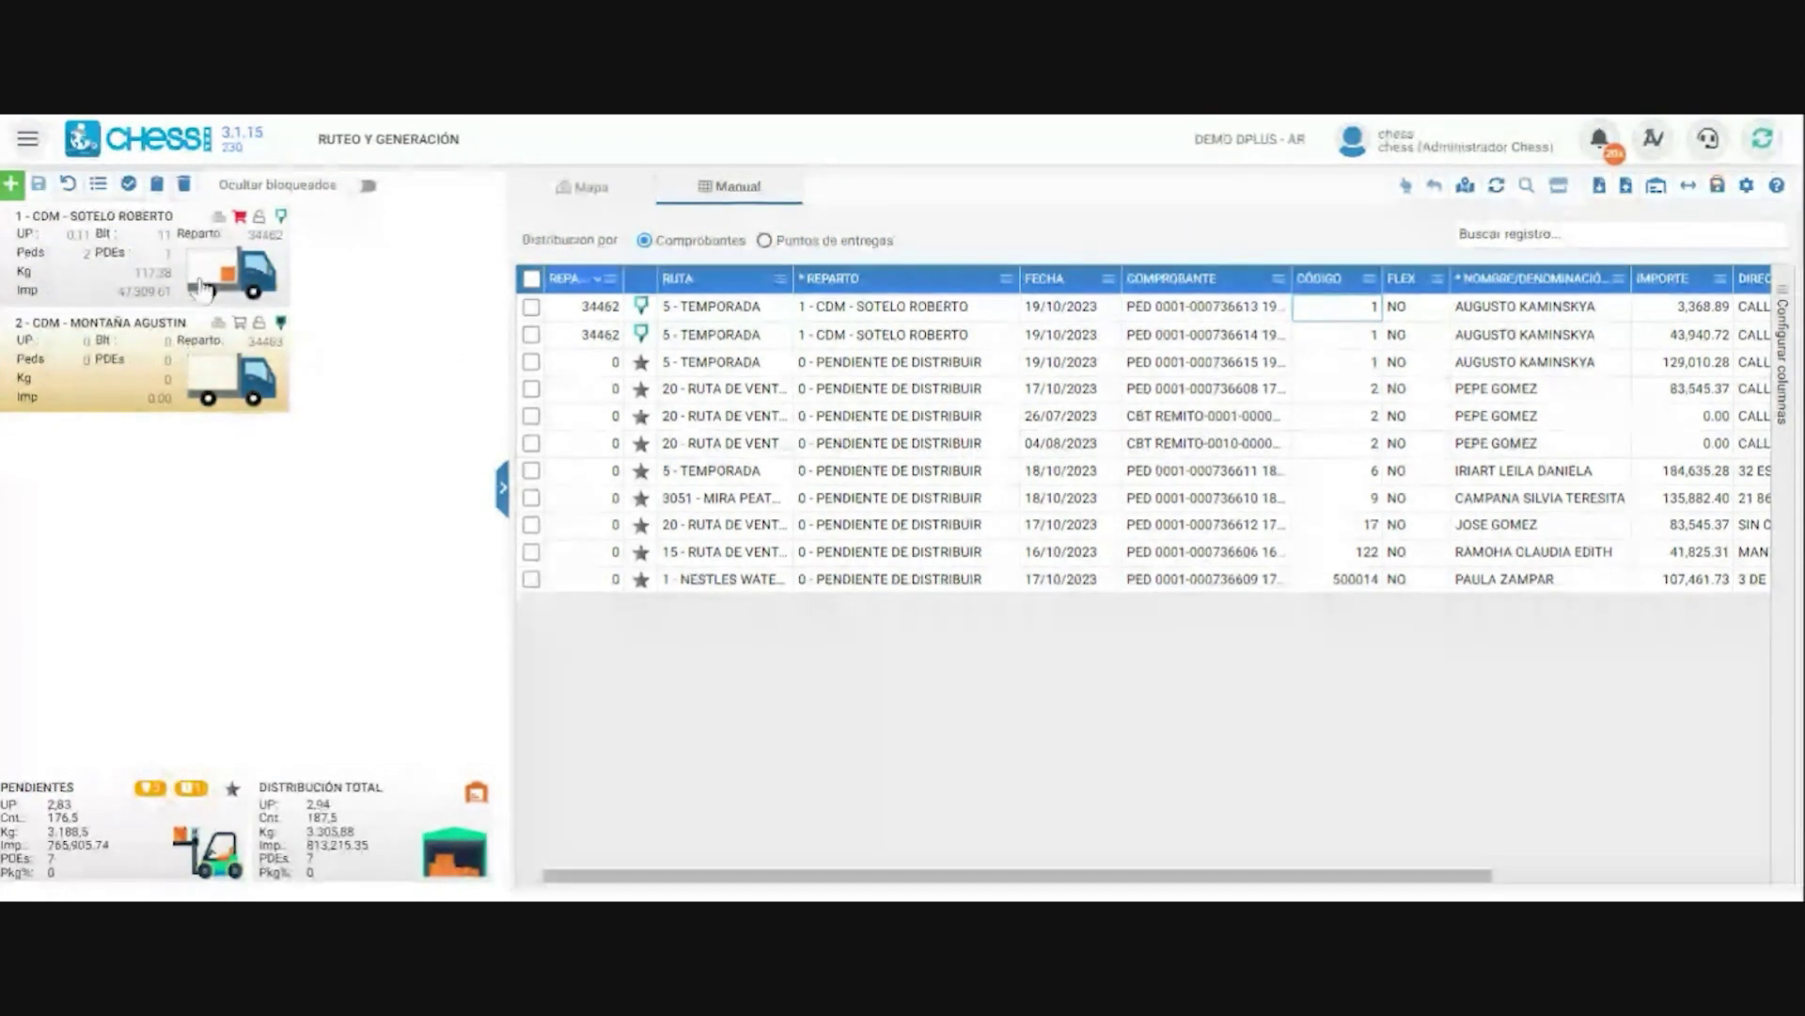
{"action": "left_click", "coordinate": [186, 185]}
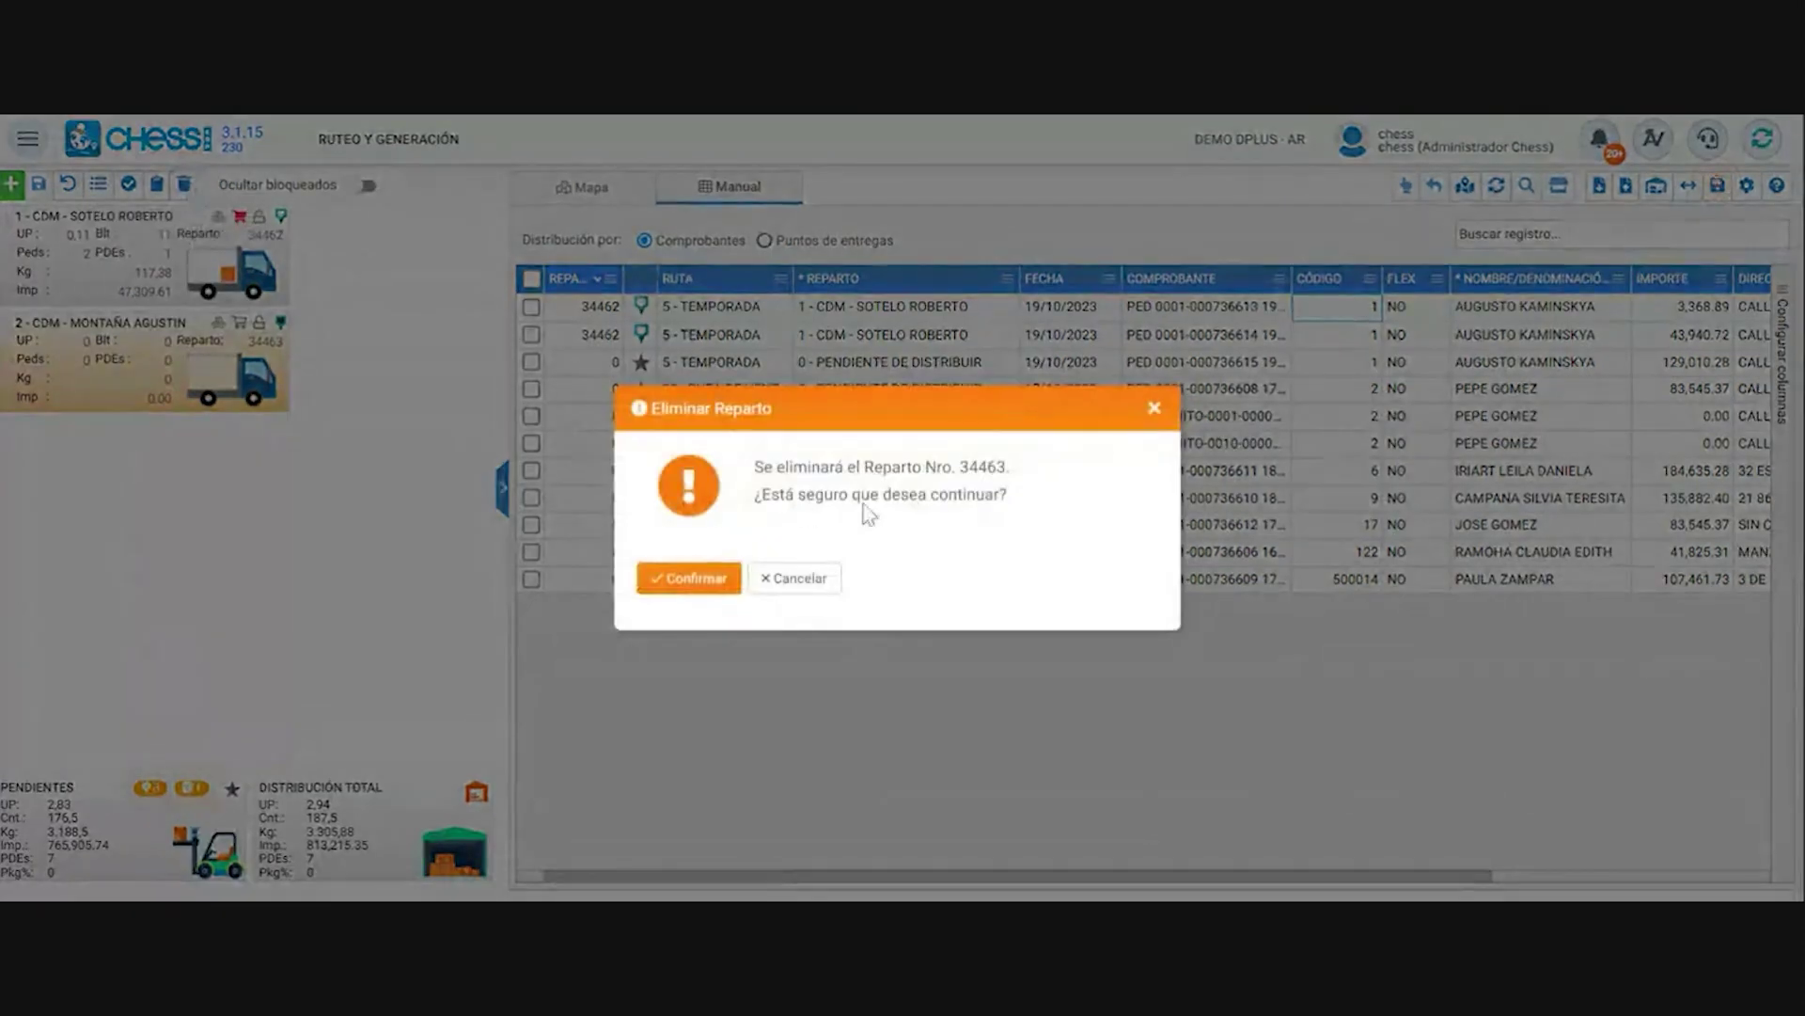
{"action": "left_click", "coordinate": [674, 595]}
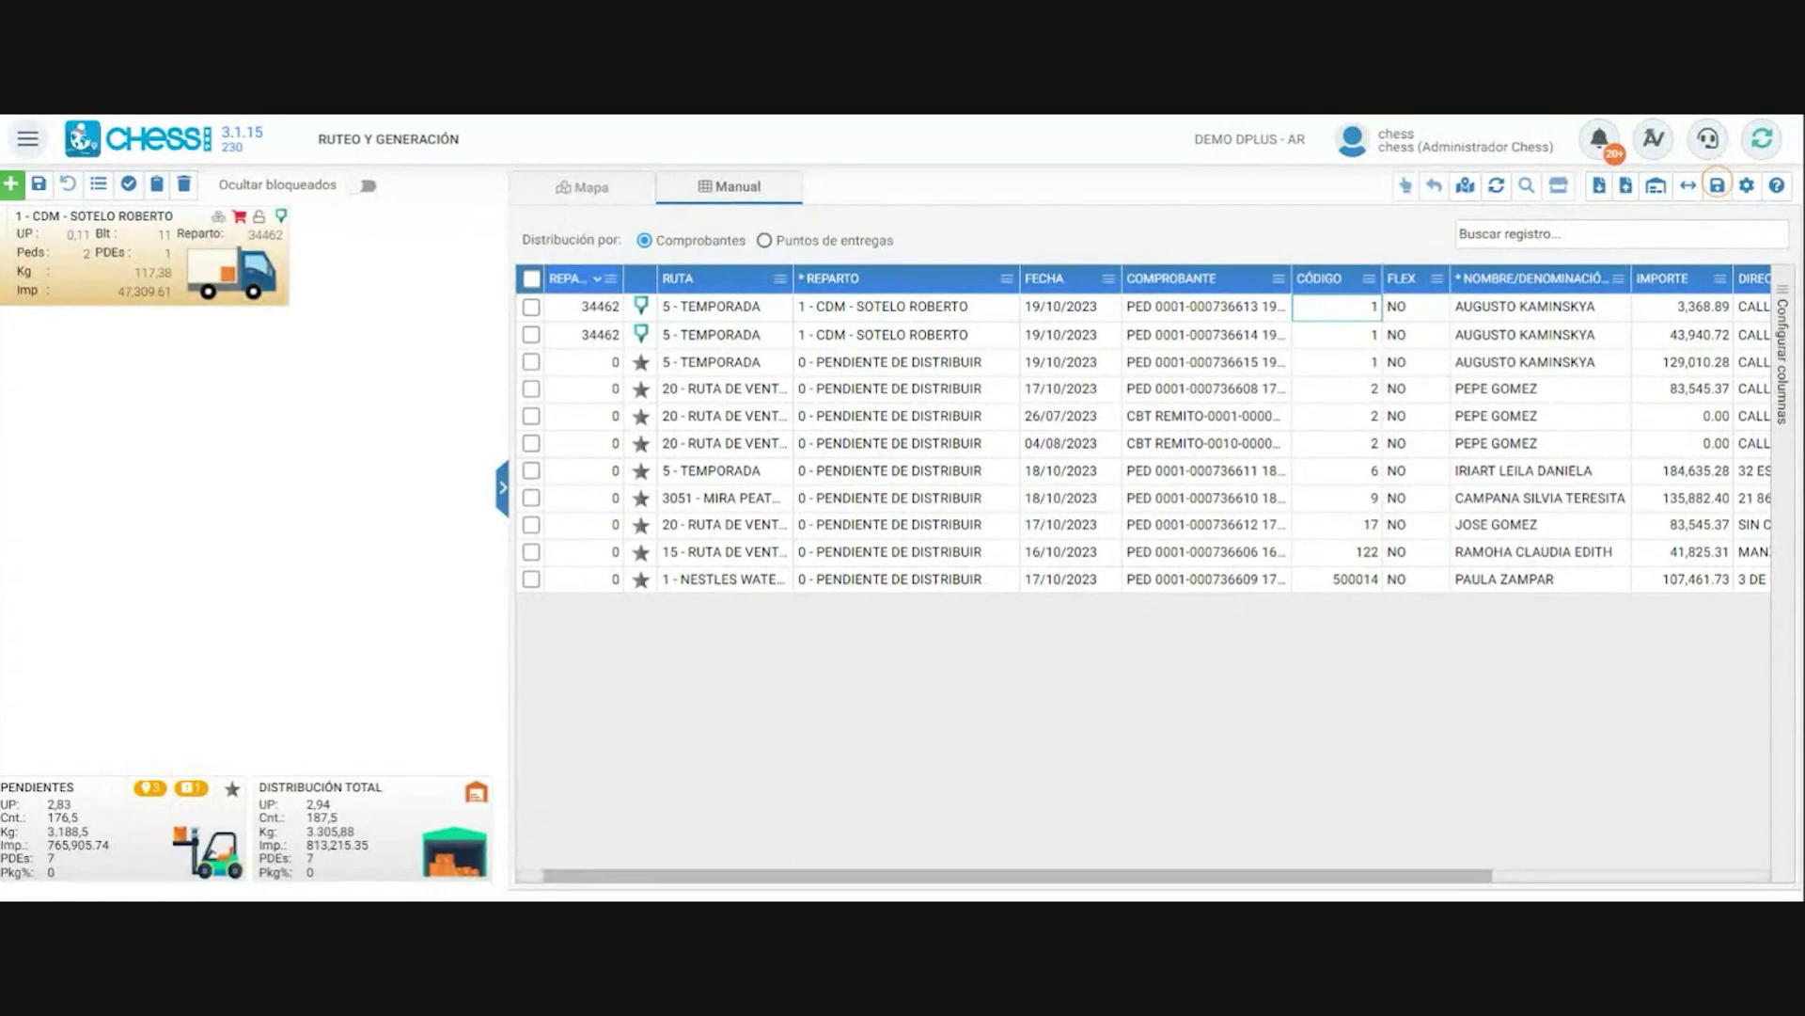
- Isolate the delivery of transport 1 in the distribution
{"action": "right_click", "coordinate": [153, 272]}
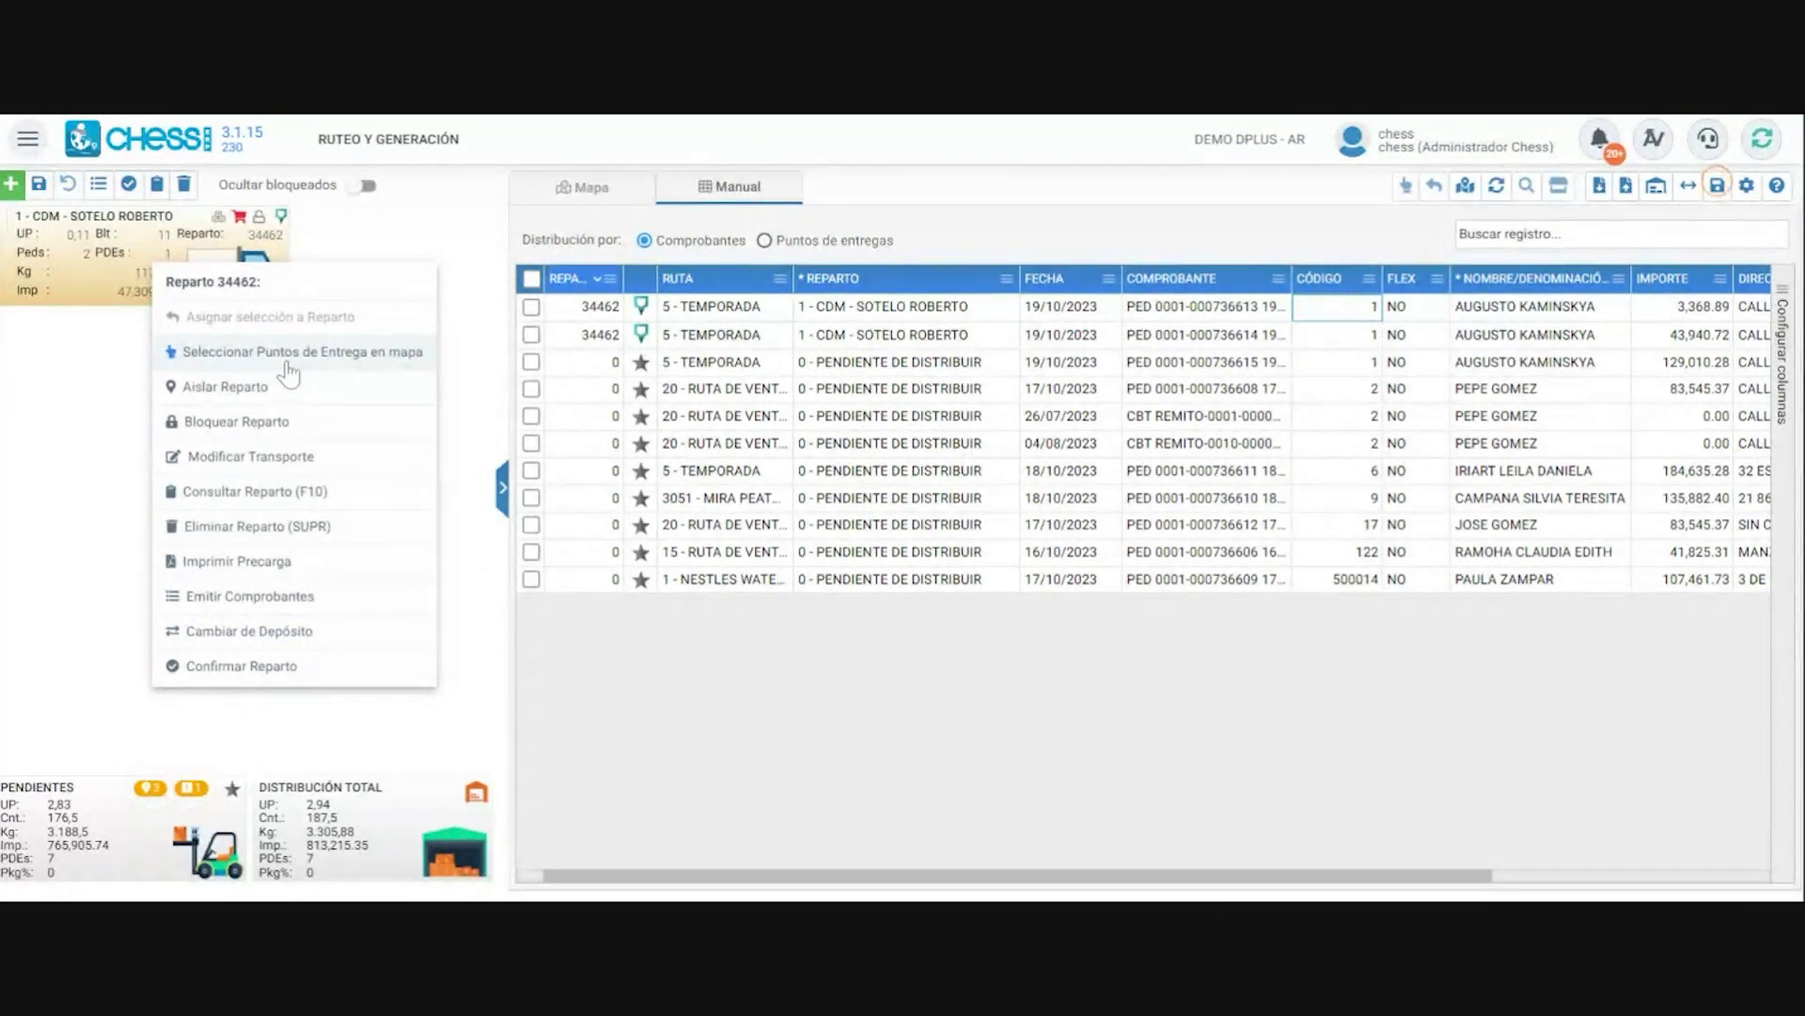
{"action": "left_click", "coordinate": [245, 398]}
{"action": "mouse_move", "coordinate": [231, 282]}
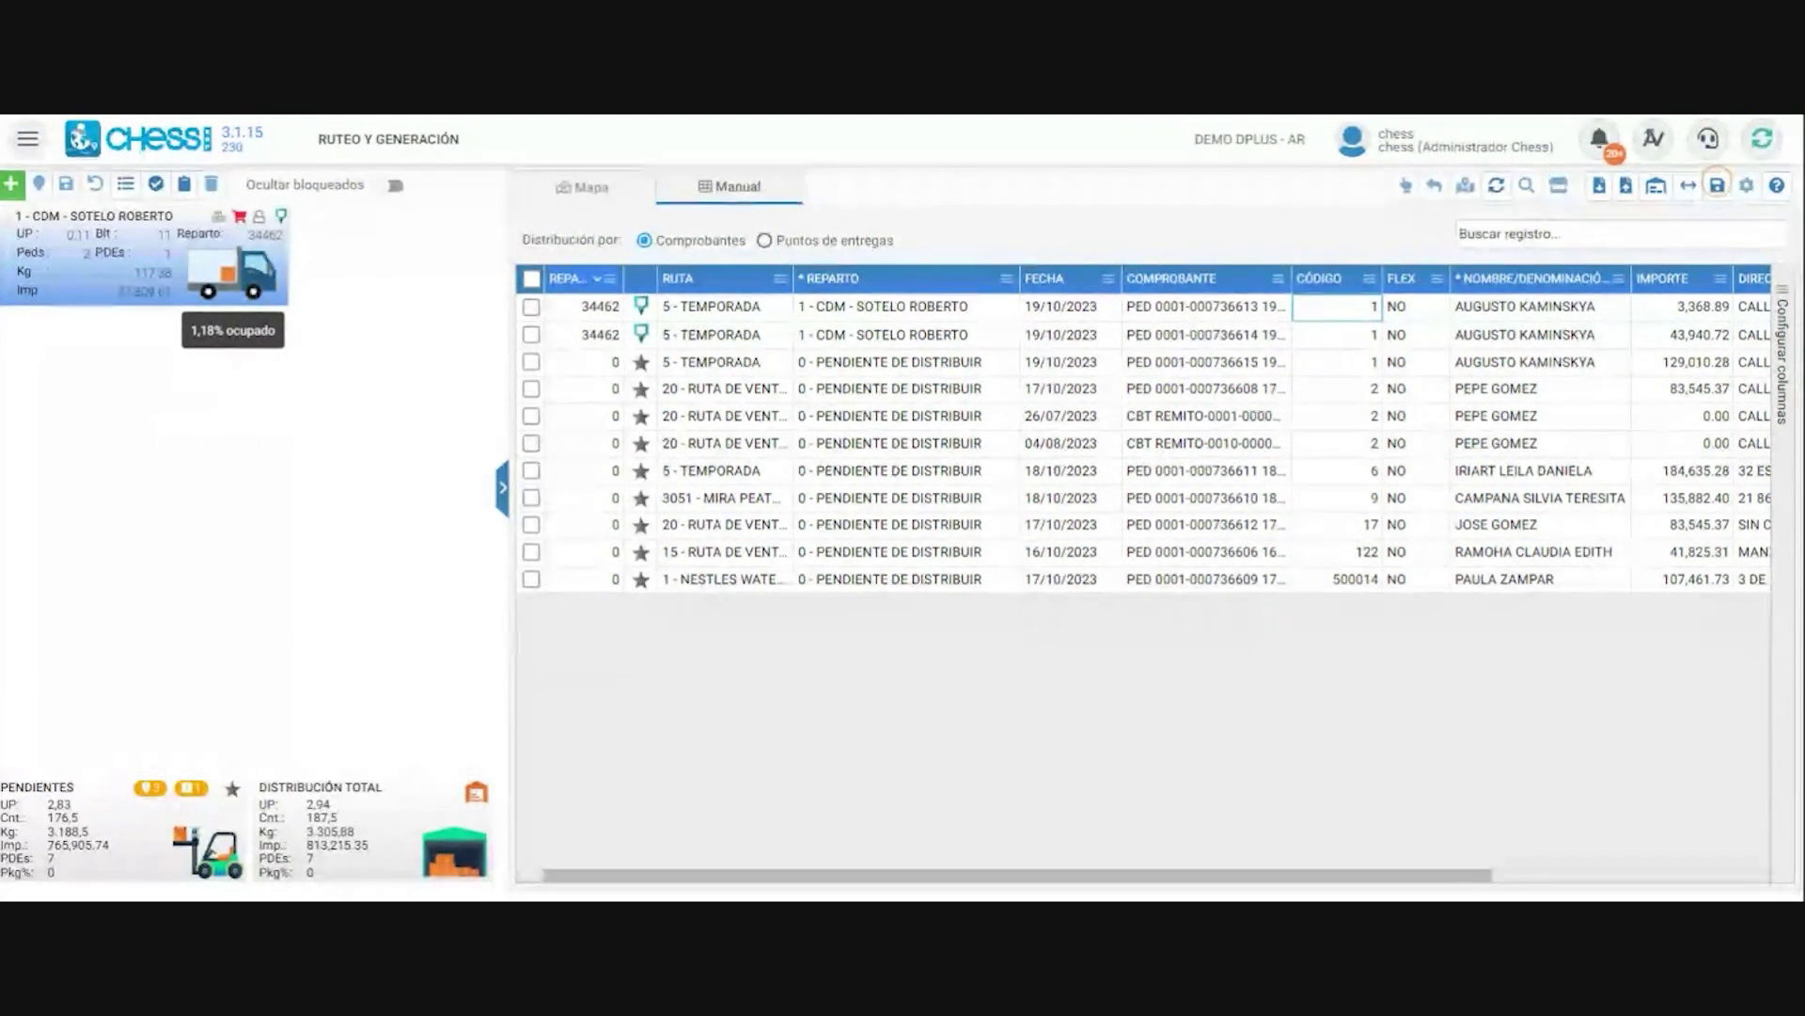
- Block the delivery of transport 1, and try Ocultar bloqueados by hiding and showing the blocked truck
{"action": "right_click", "coordinate": [193, 279]}
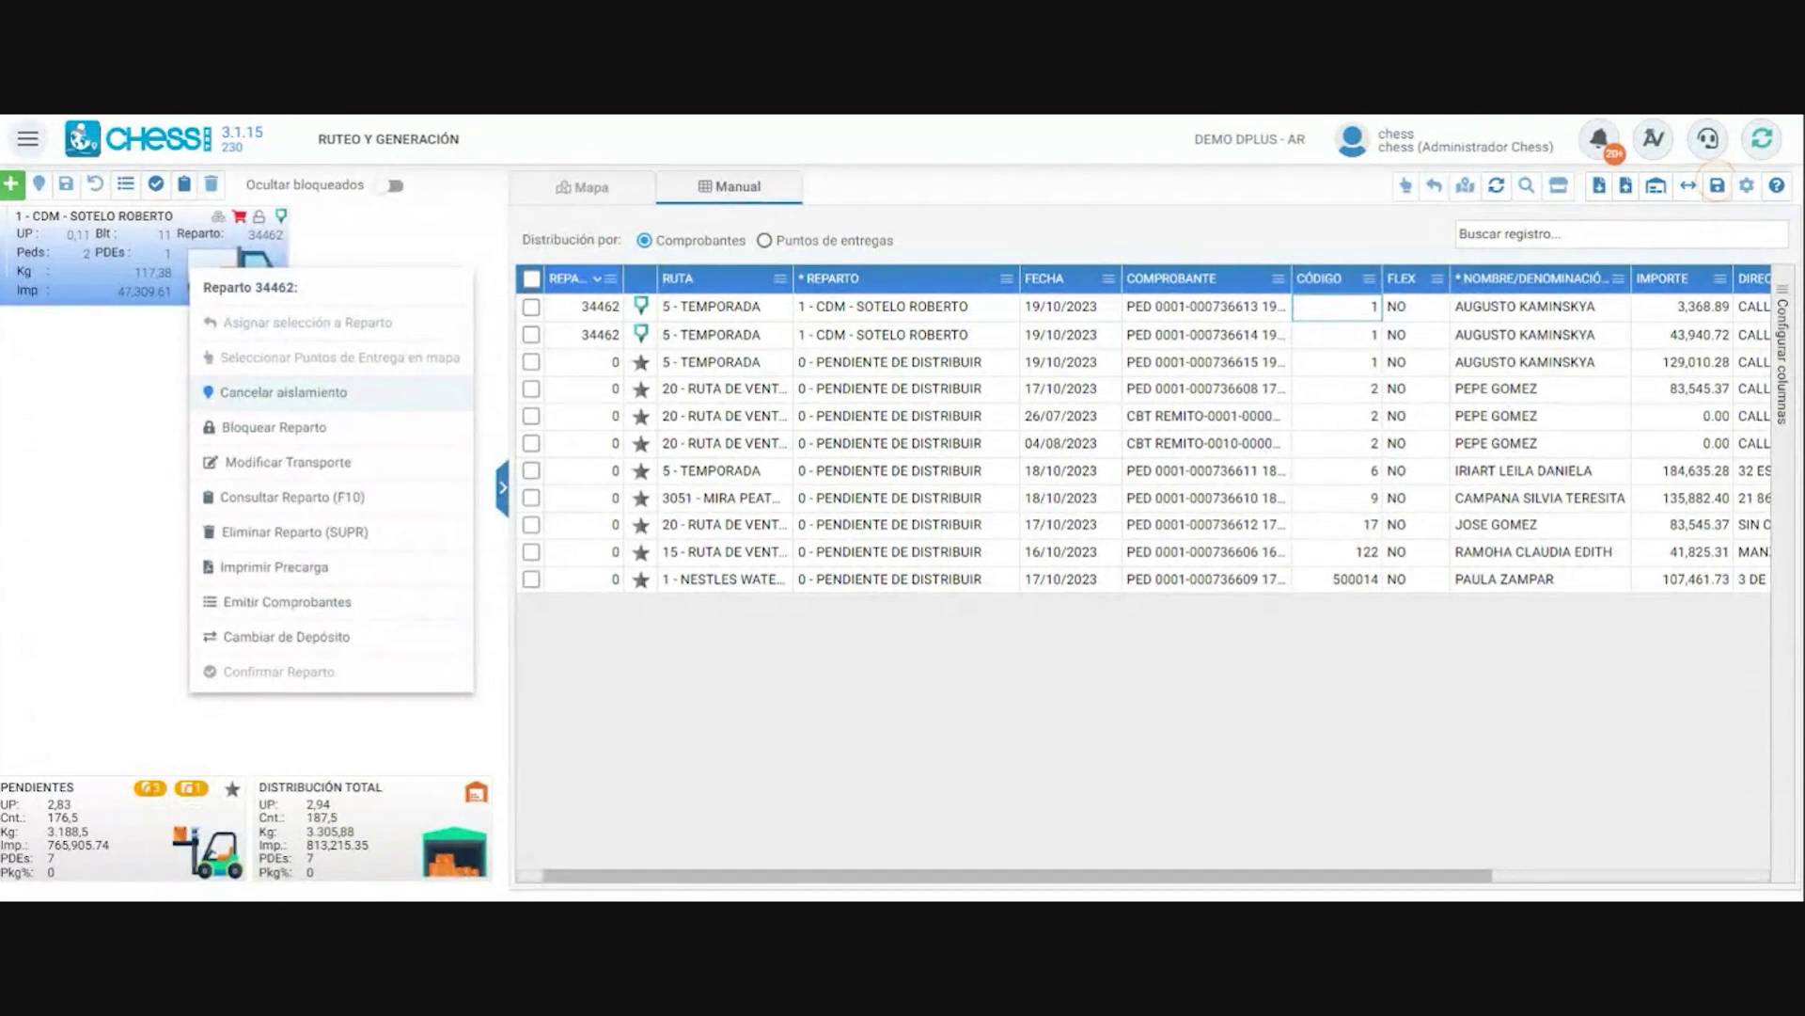
{"action": "left_click", "coordinate": [276, 427]}
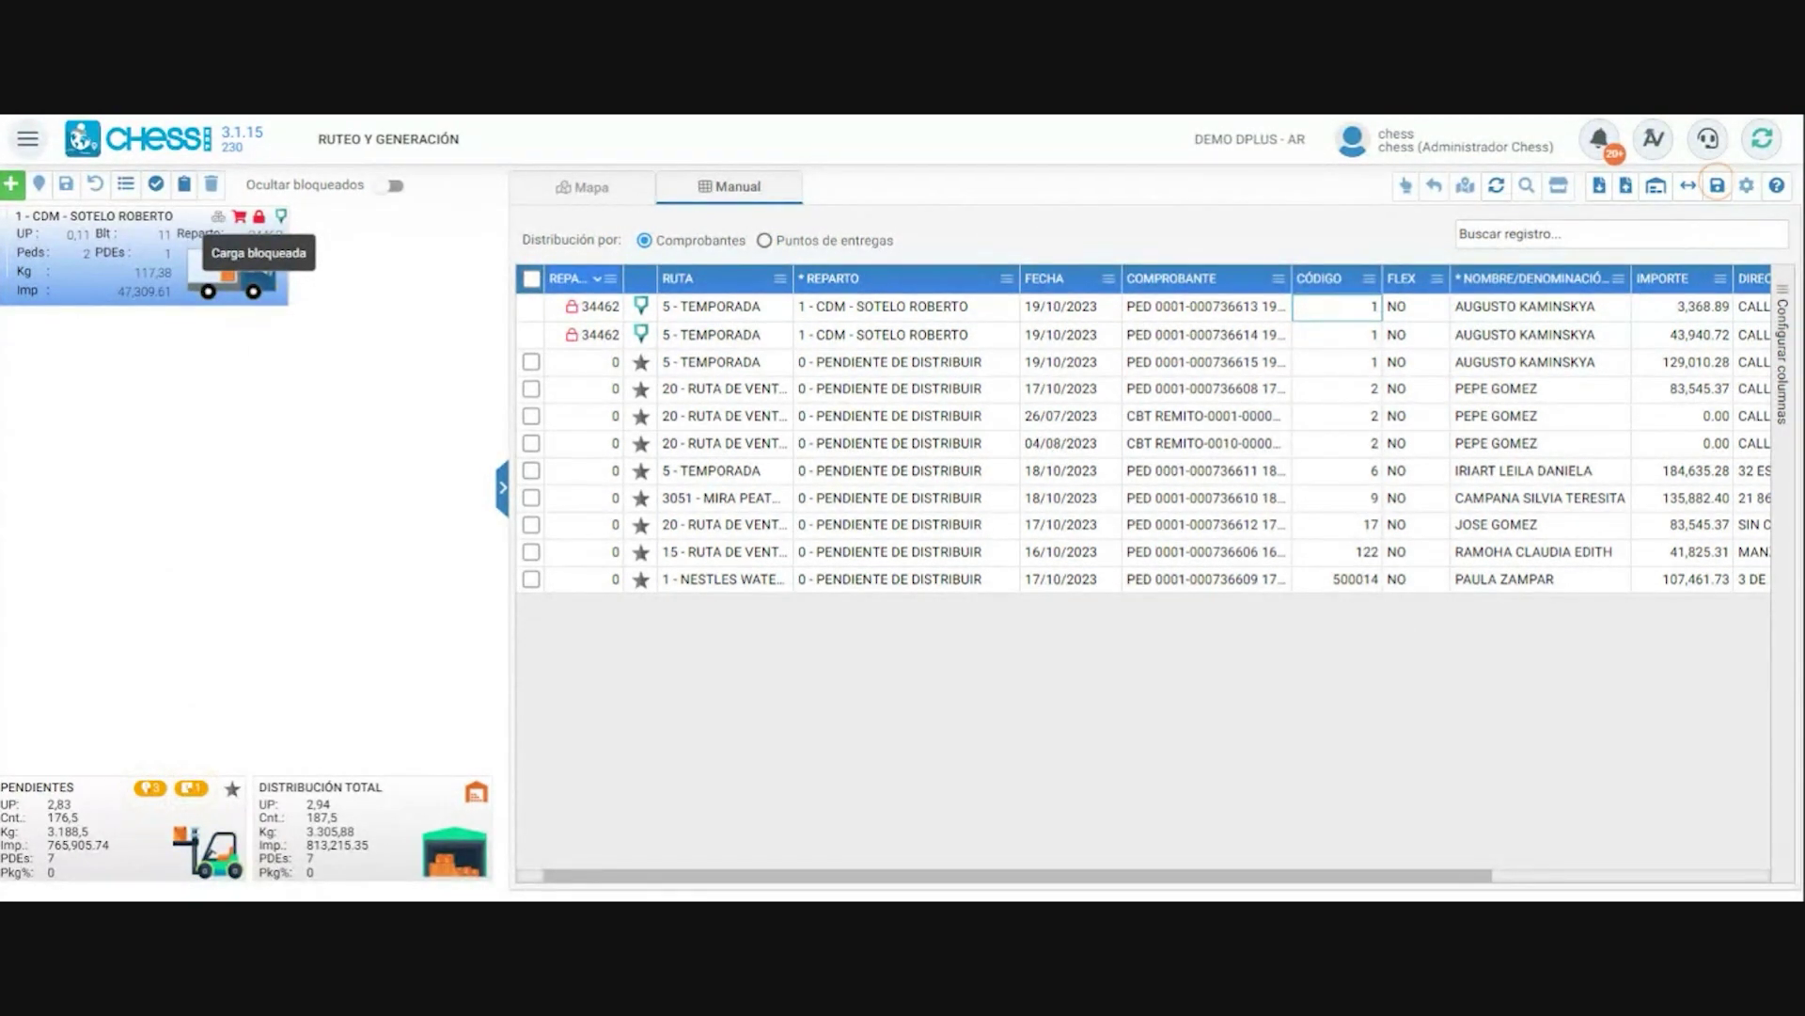
{"action": "left_click", "coordinate": [397, 188]}
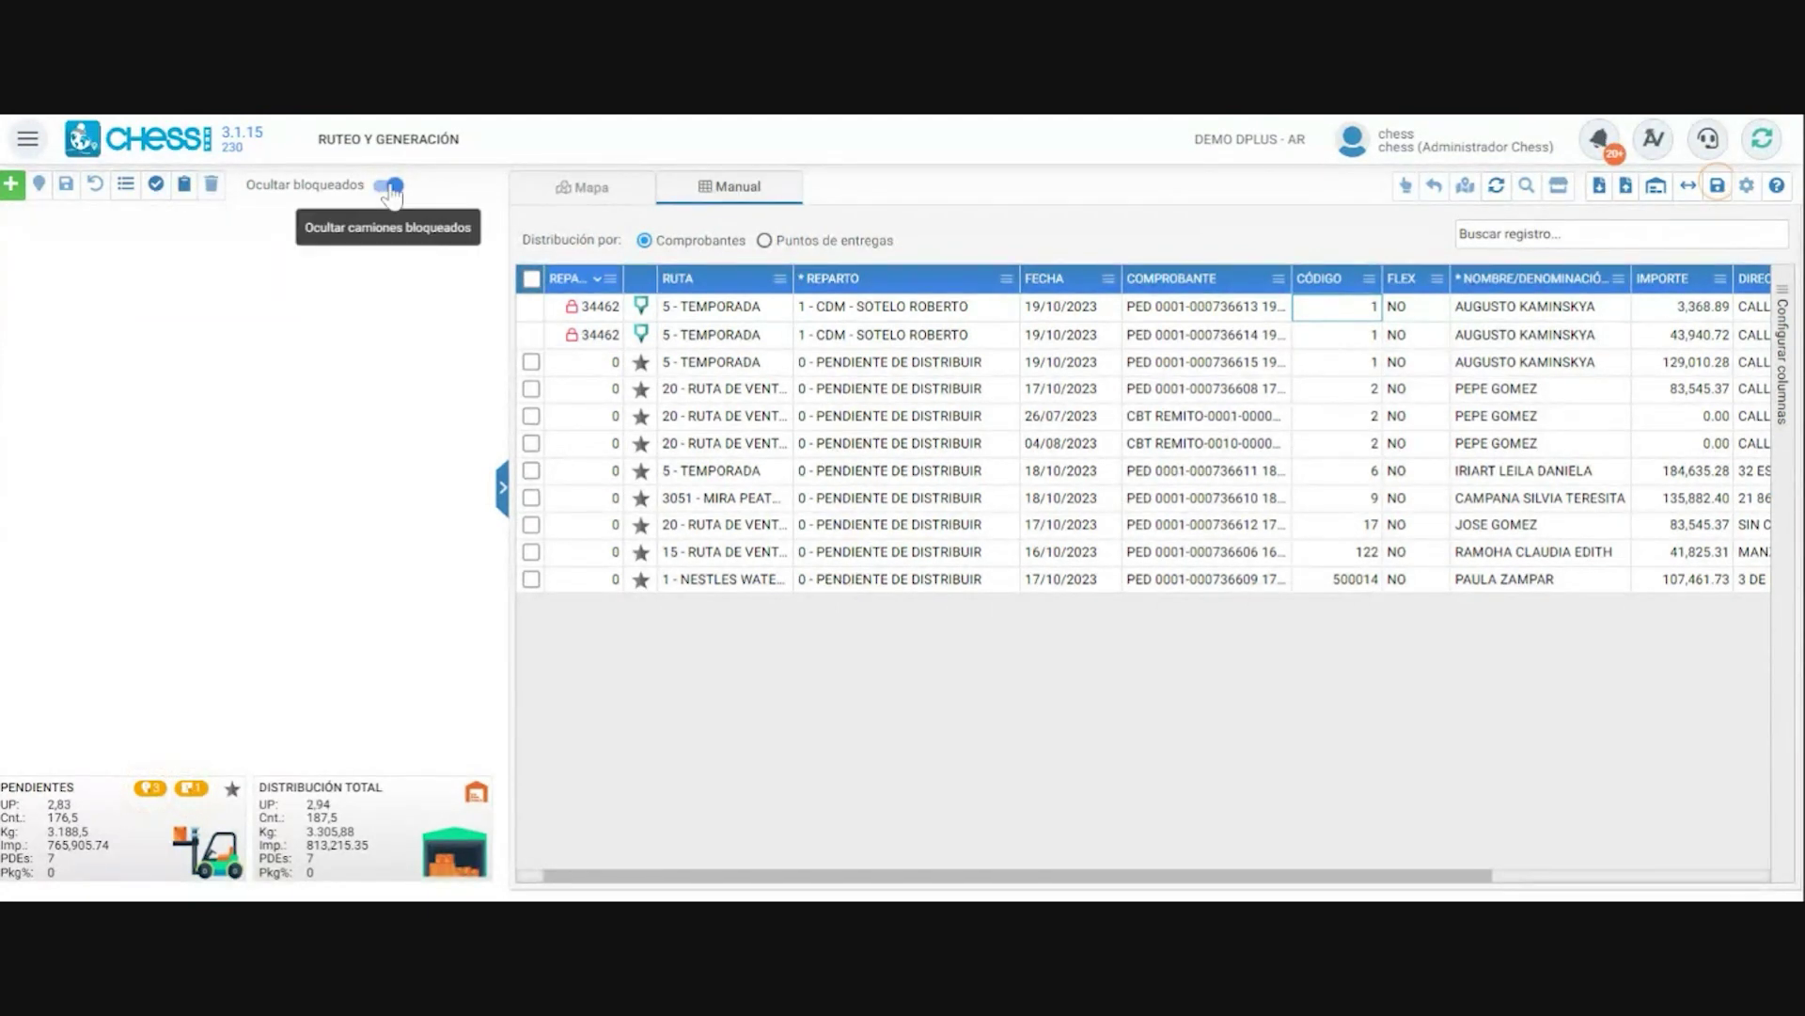
{"action": "left_click", "coordinate": [393, 187]}
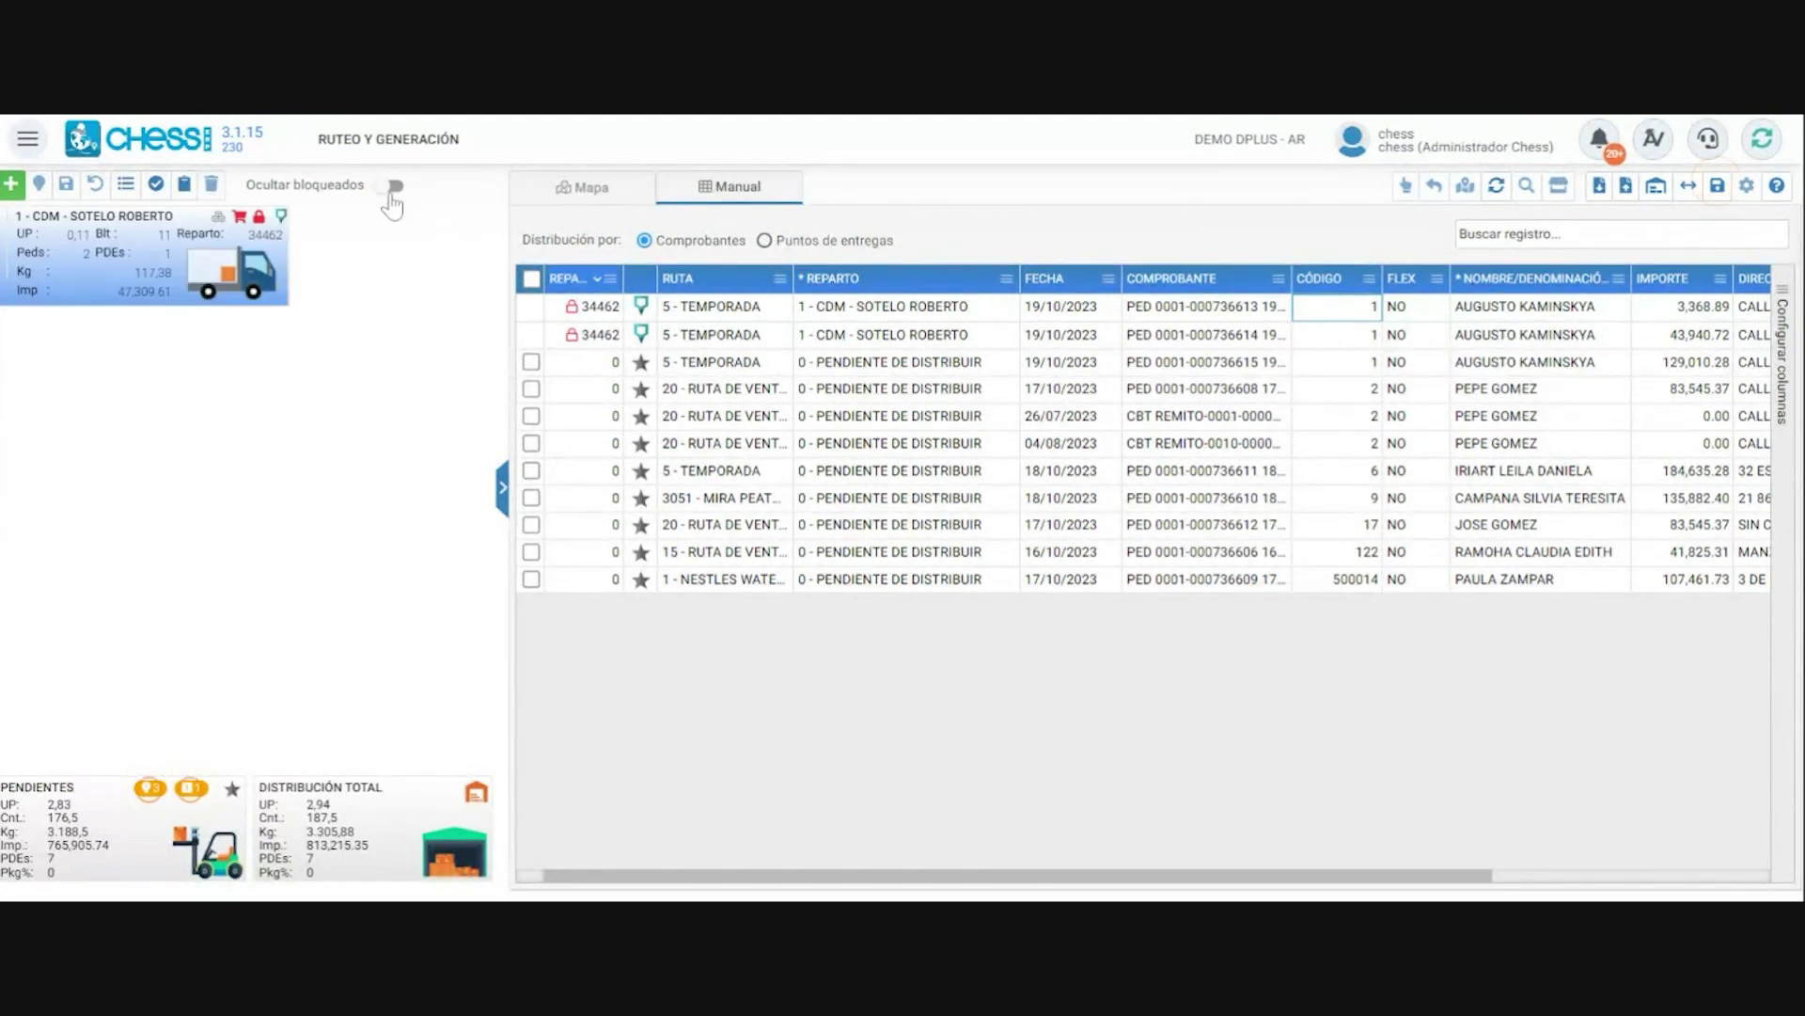
- Edit the precarga print options of transport 1's delivery and save them with Estado del Transporte, Columna de peso and Columna de Pallets enabled
{"action": "right_click", "coordinate": [151, 252]}
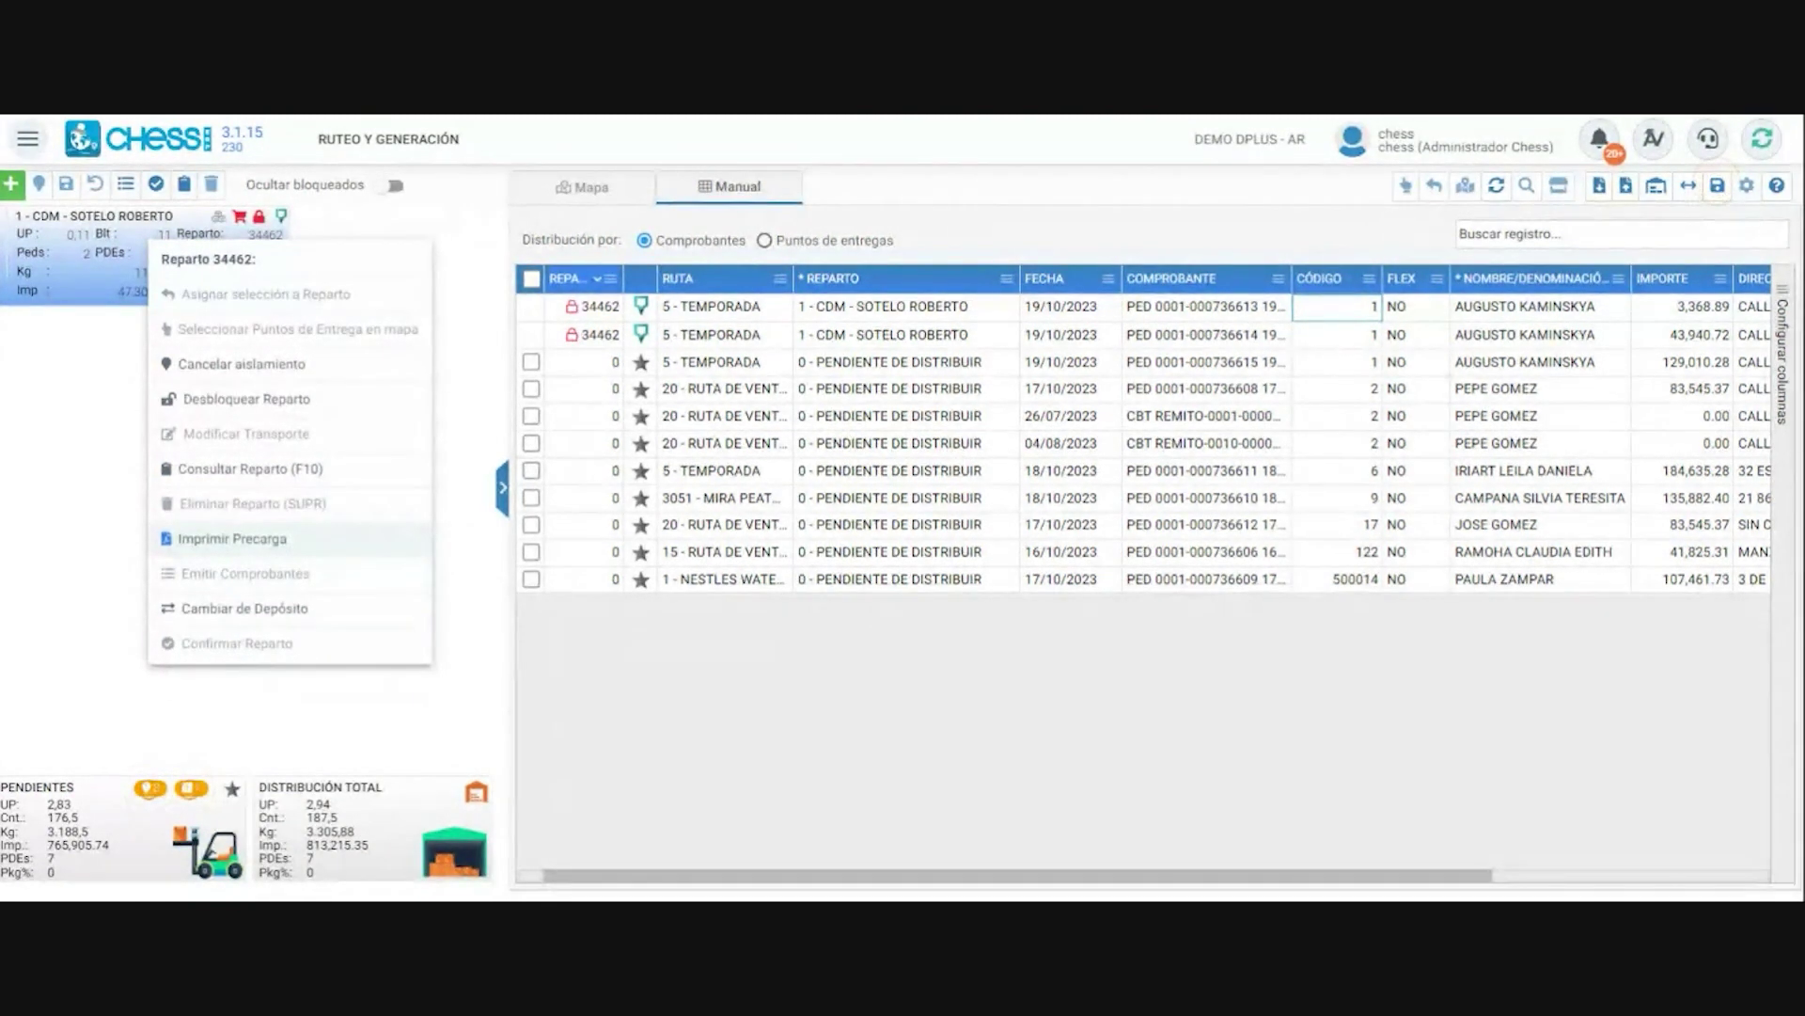
{"action": "left_click", "coordinate": [252, 543]}
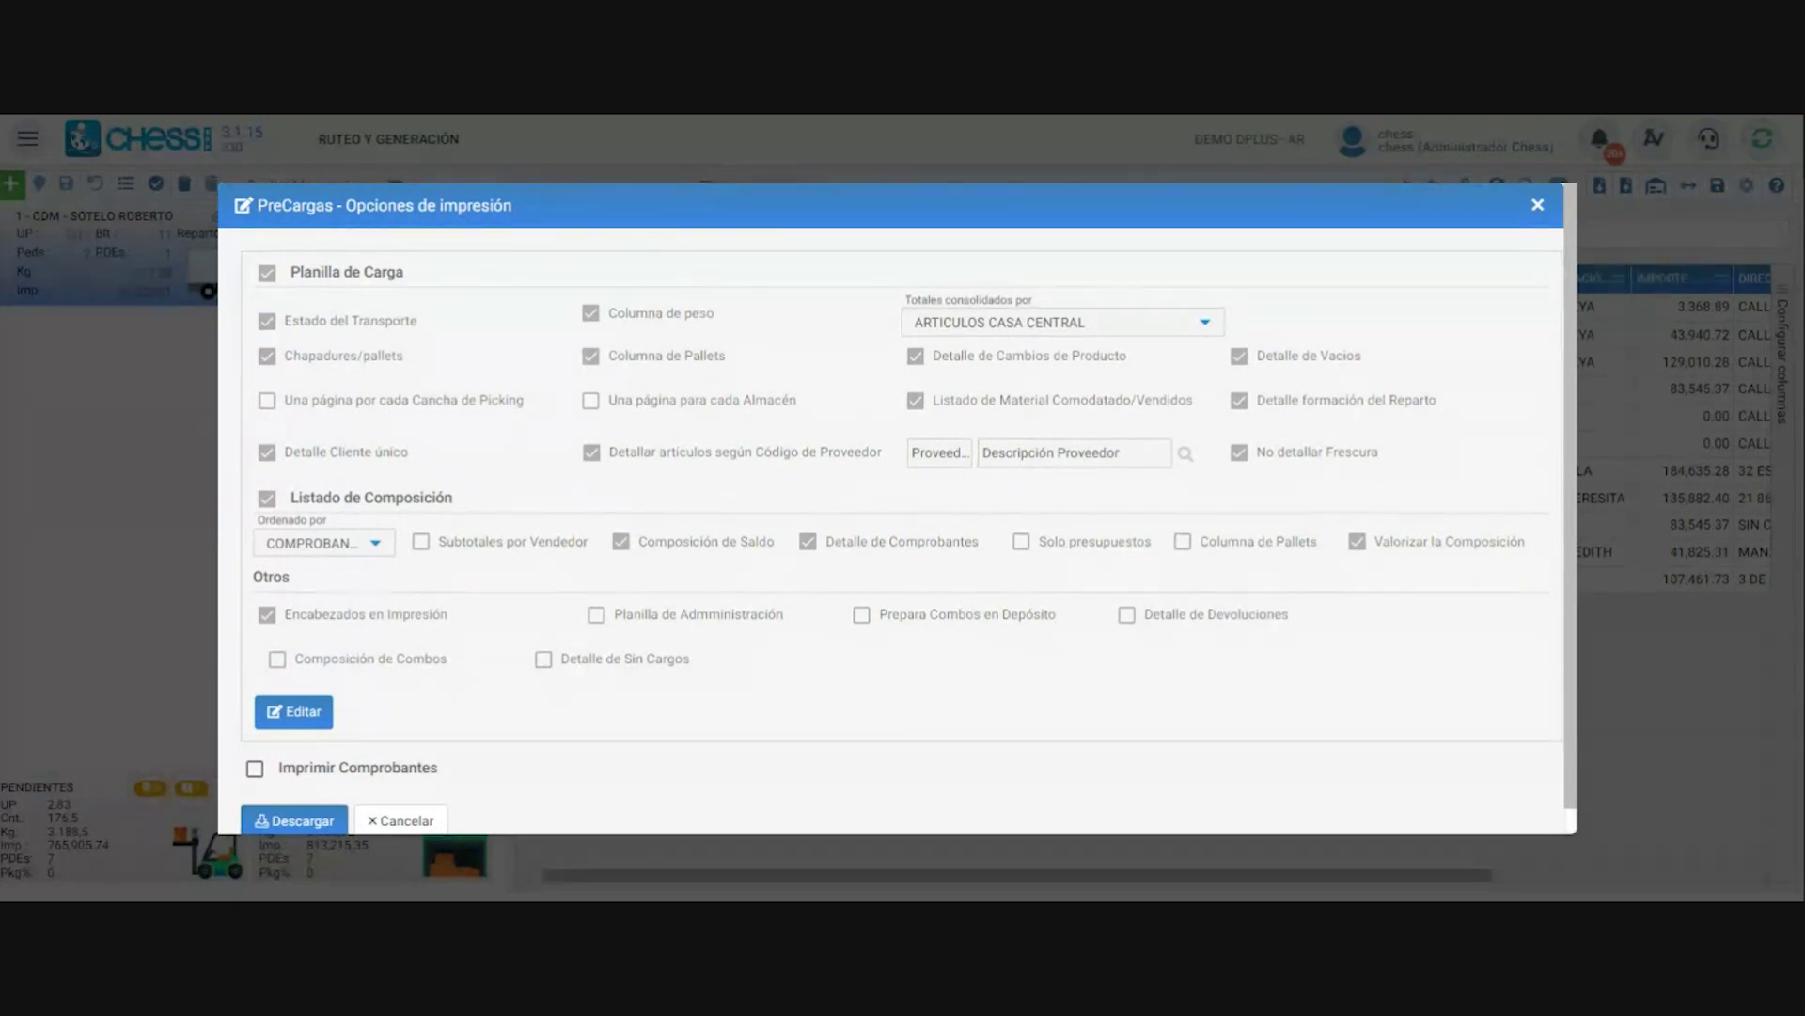
{"action": "left_click", "coordinate": [294, 712]}
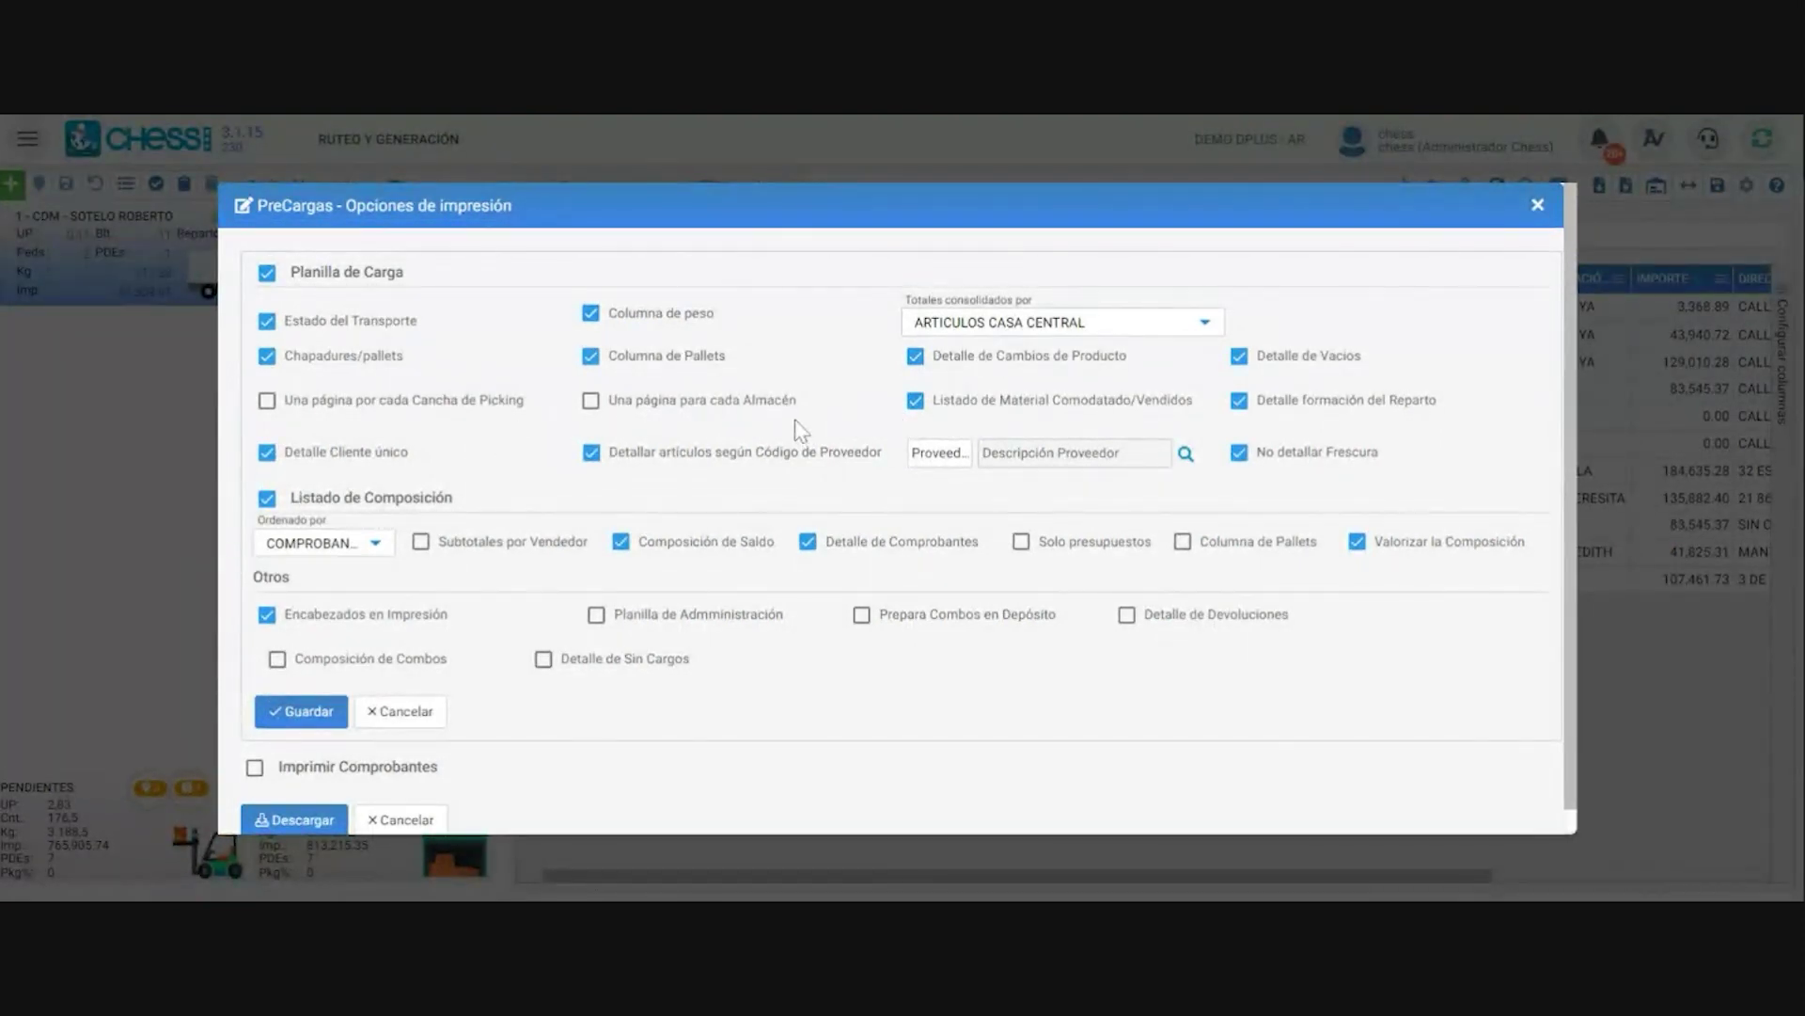
{"action": "left_click", "coordinate": [371, 322]}
{"action": "left_click", "coordinate": [371, 322]}
{"action": "left_click", "coordinate": [659, 314]}
{"action": "left_click", "coordinate": [602, 314]}
{"action": "left_click", "coordinate": [704, 368]}
{"action": "left_click", "coordinate": [704, 368]}
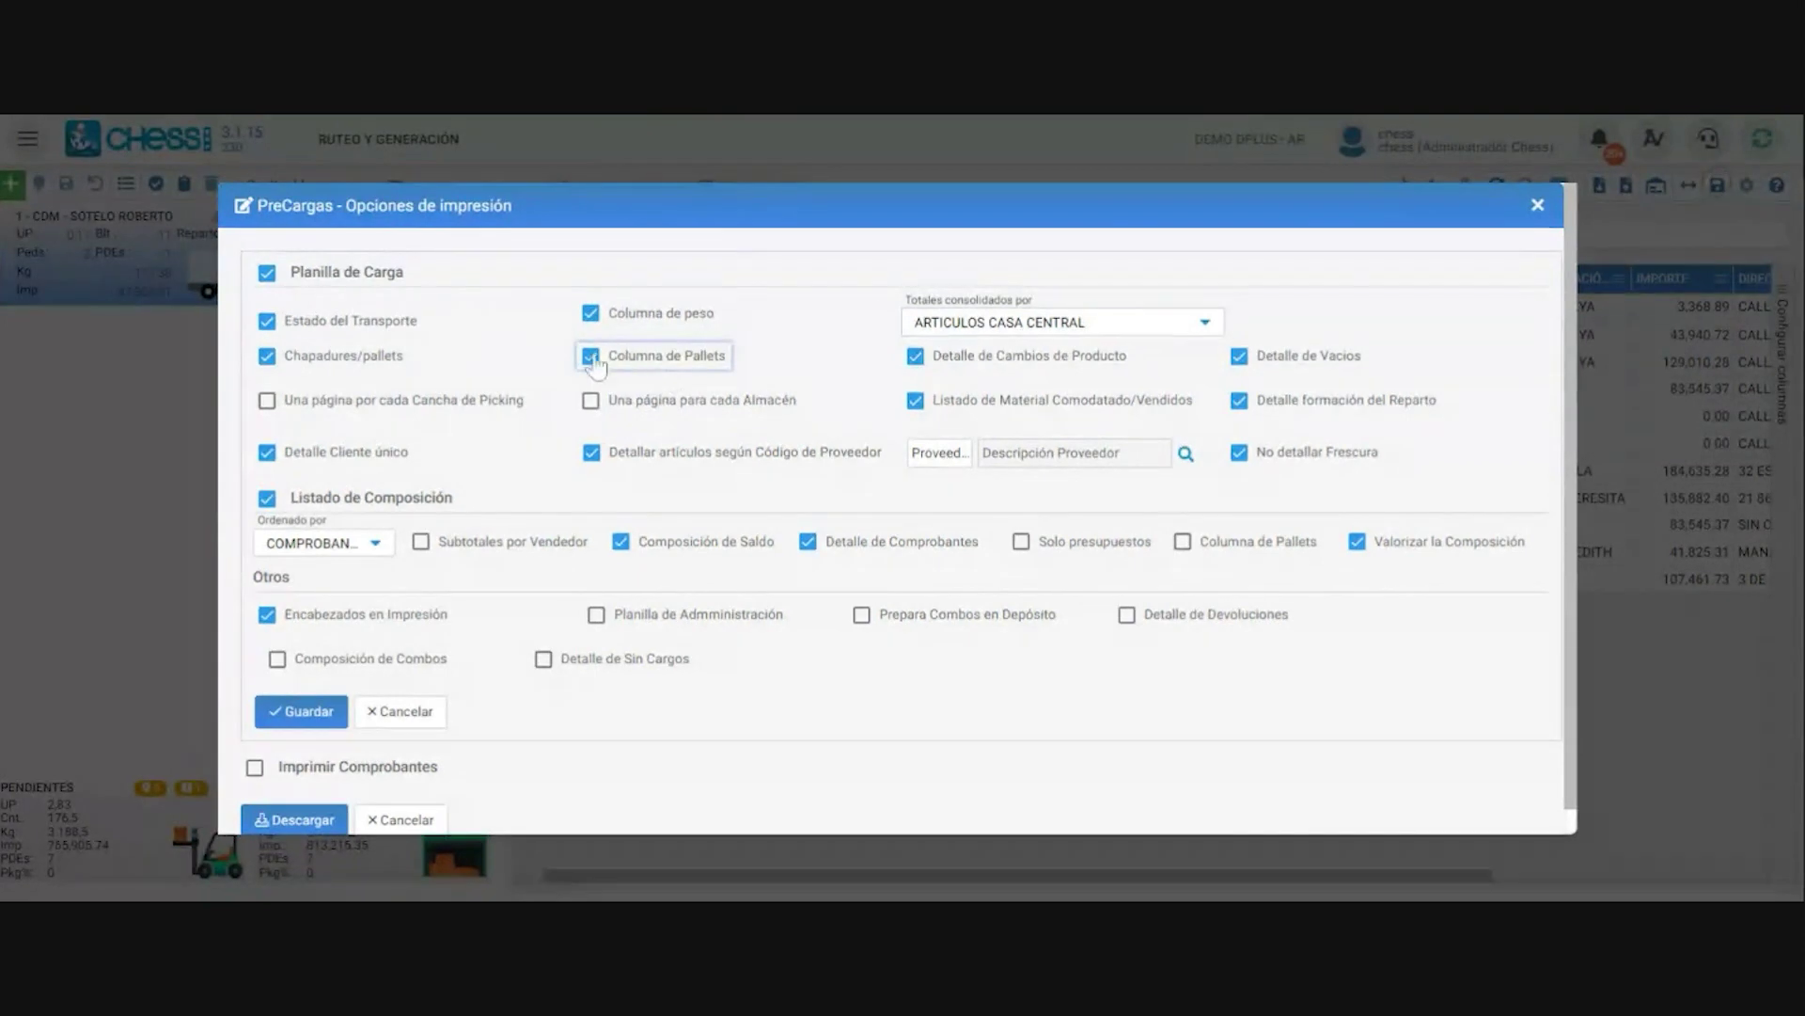
{"action": "left_click", "coordinate": [309, 713]}
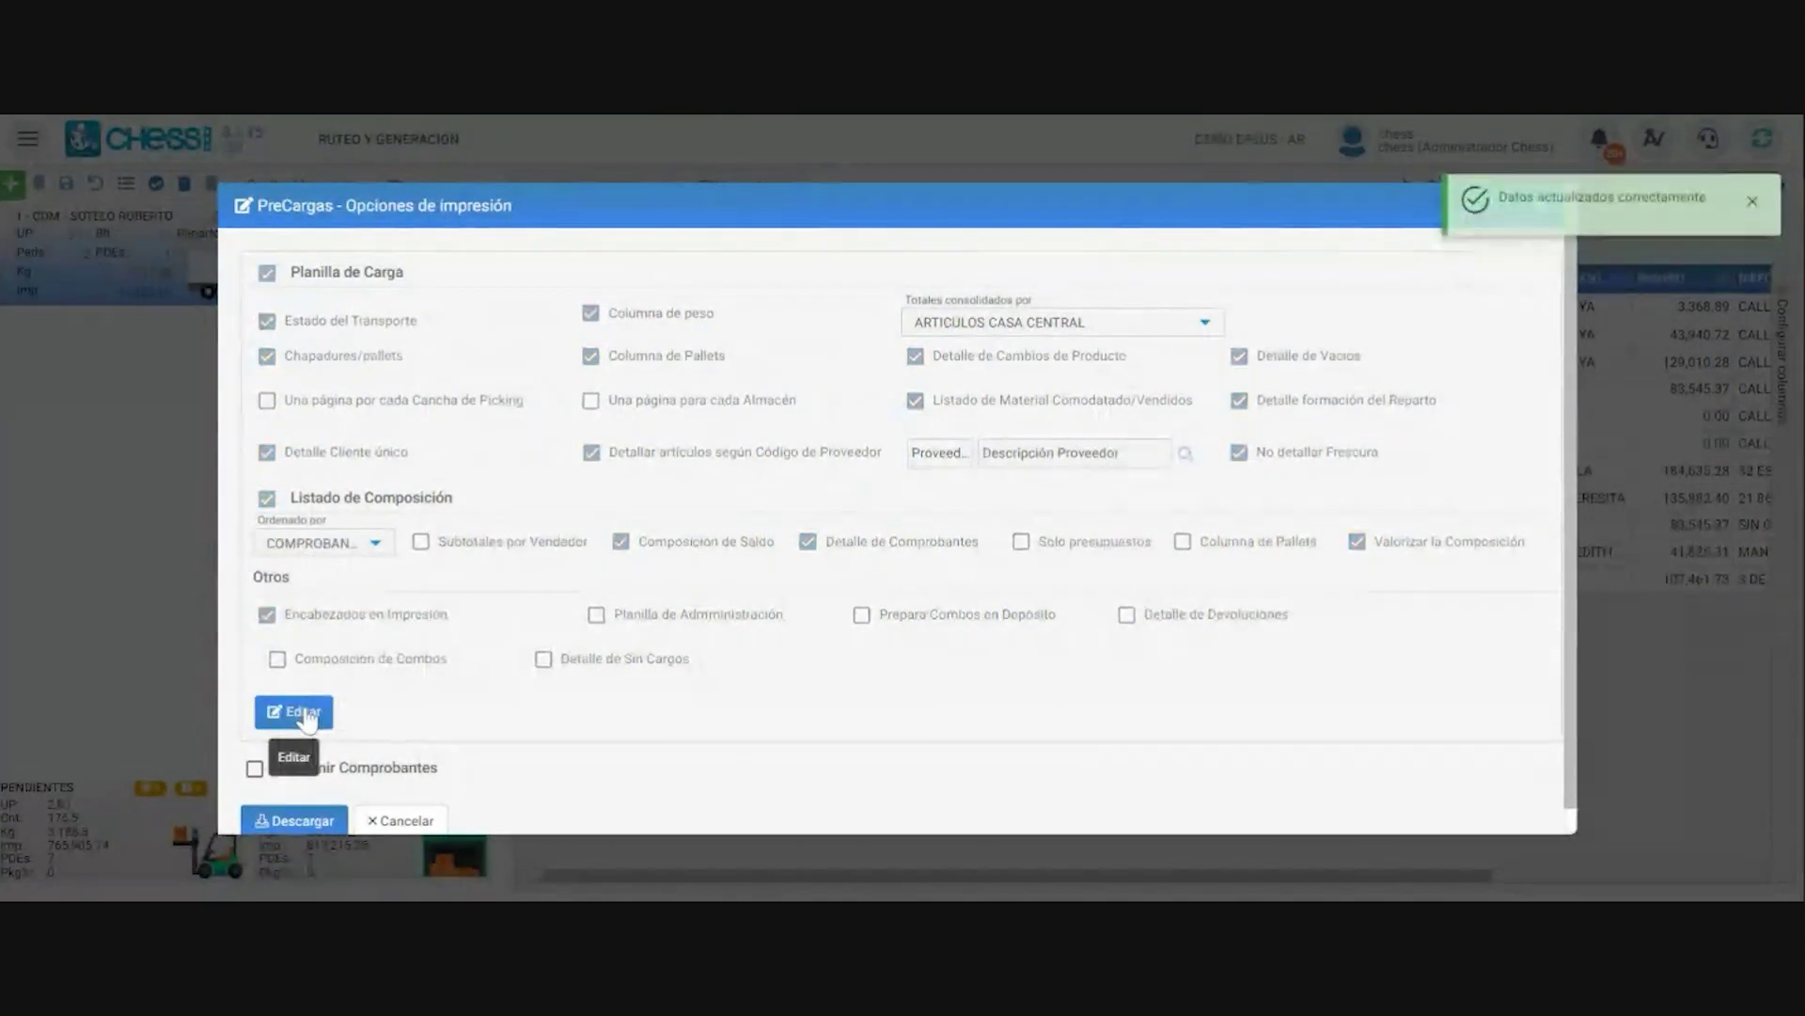
- Enable Imprimir Comprobantes for the precarga of transport 1's delivery and download the printout
{"action": "scroll", "coordinate": [434, 608], "scroll_direction": "down", "scroll_amount": 1}
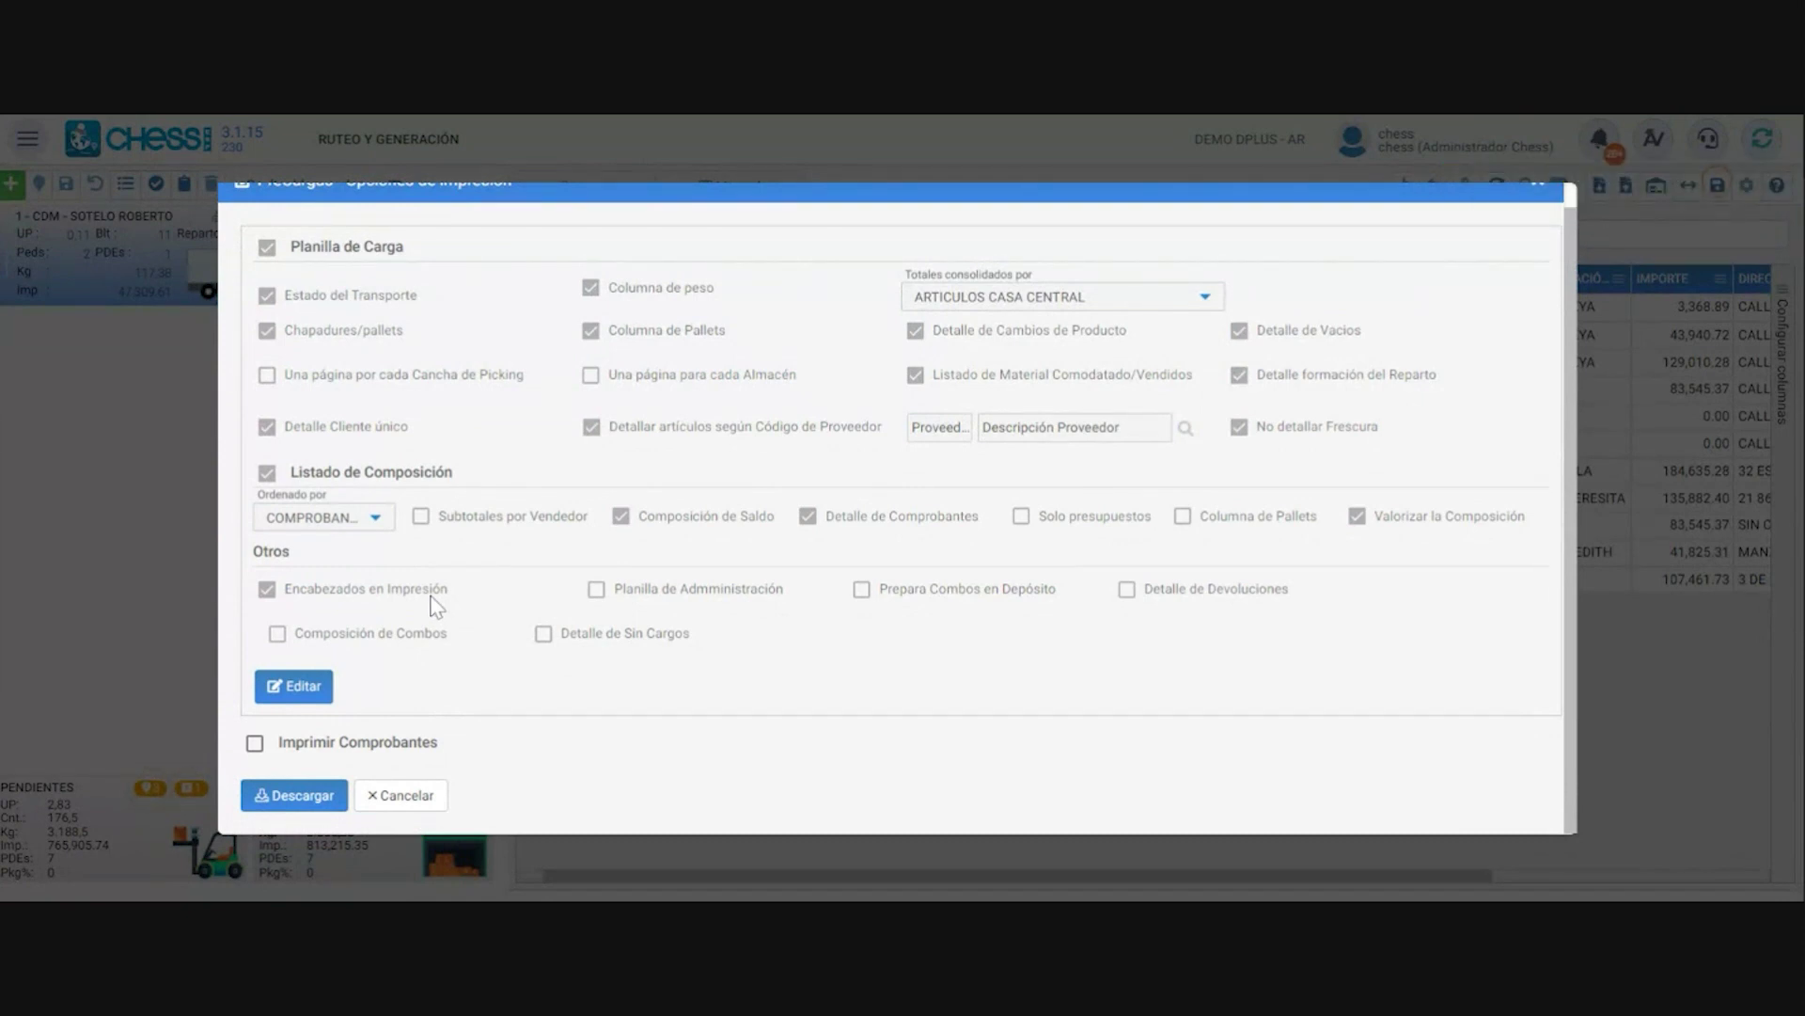
{"action": "left_click", "coordinate": [255, 752]}
{"action": "scroll", "coordinate": [430, 633], "scroll_direction": "down", "scroll_amount": 2}
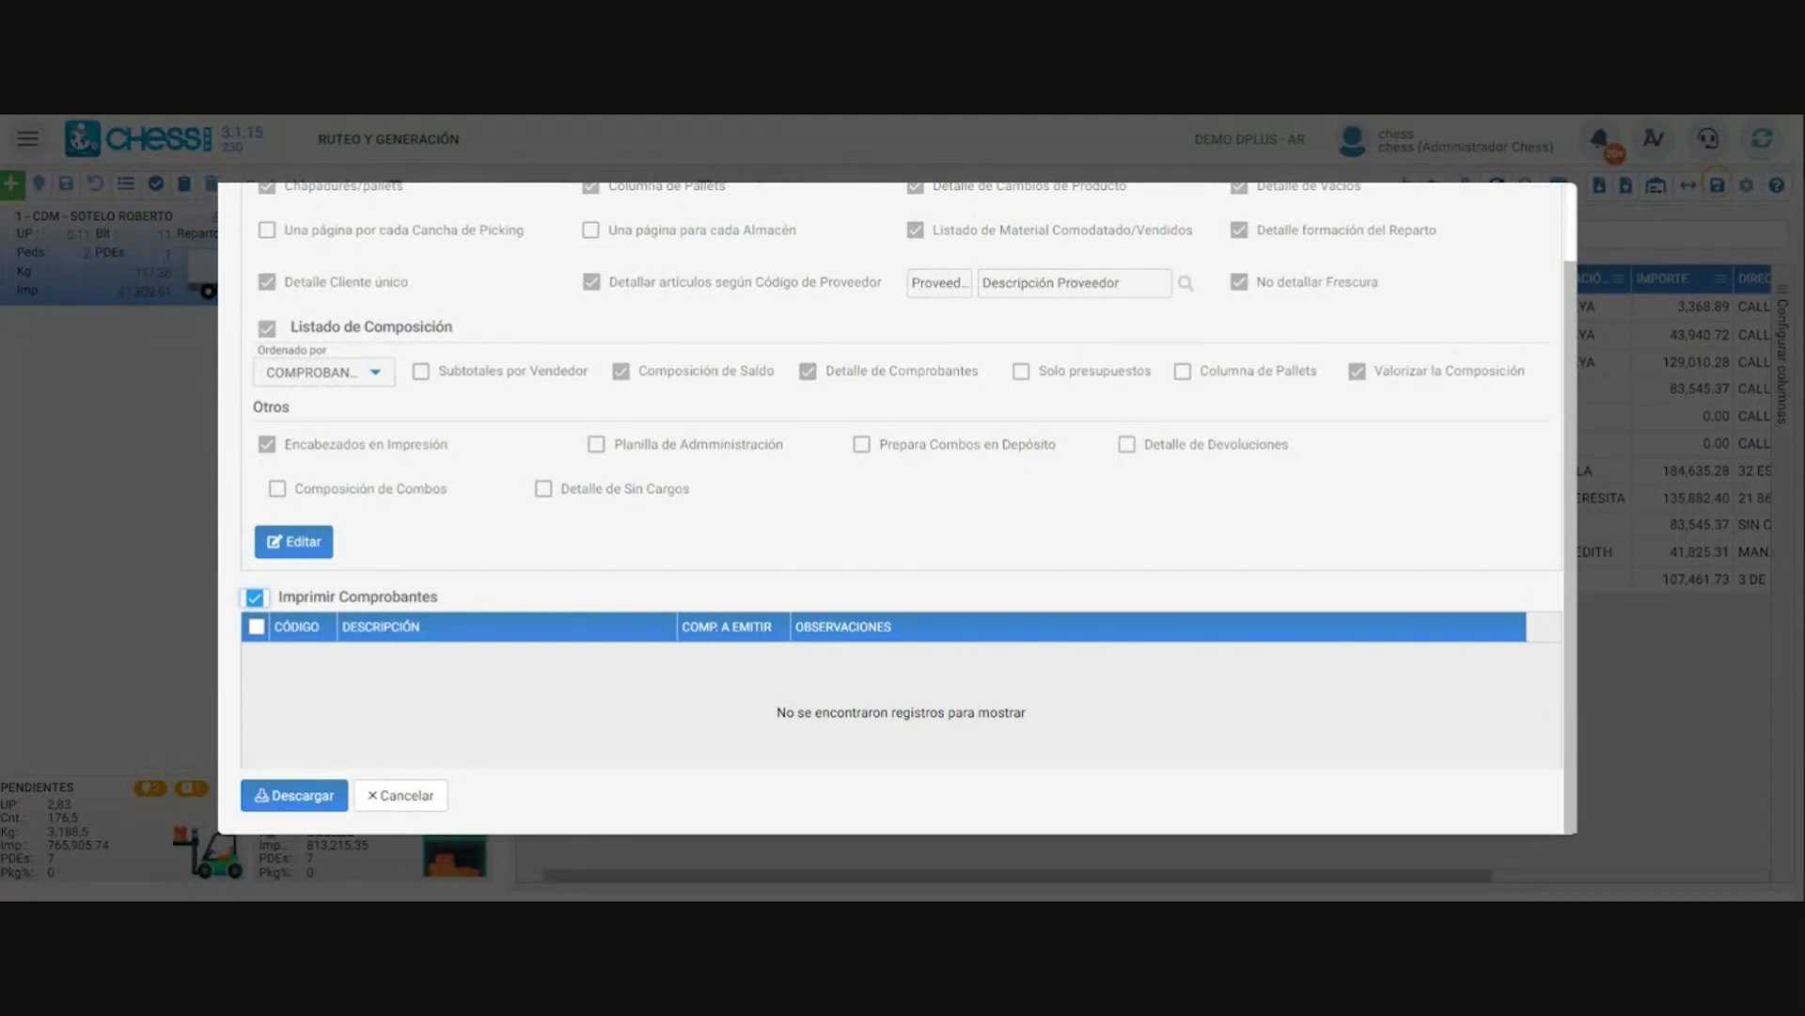
{"action": "scroll", "coordinate": [357, 781], "scroll_direction": "up", "scroll_amount": 2}
{"action": "scroll", "coordinate": [282, 790], "scroll_direction": "down", "scroll_amount": 2}
{"action": "left_click", "coordinate": [294, 795]}
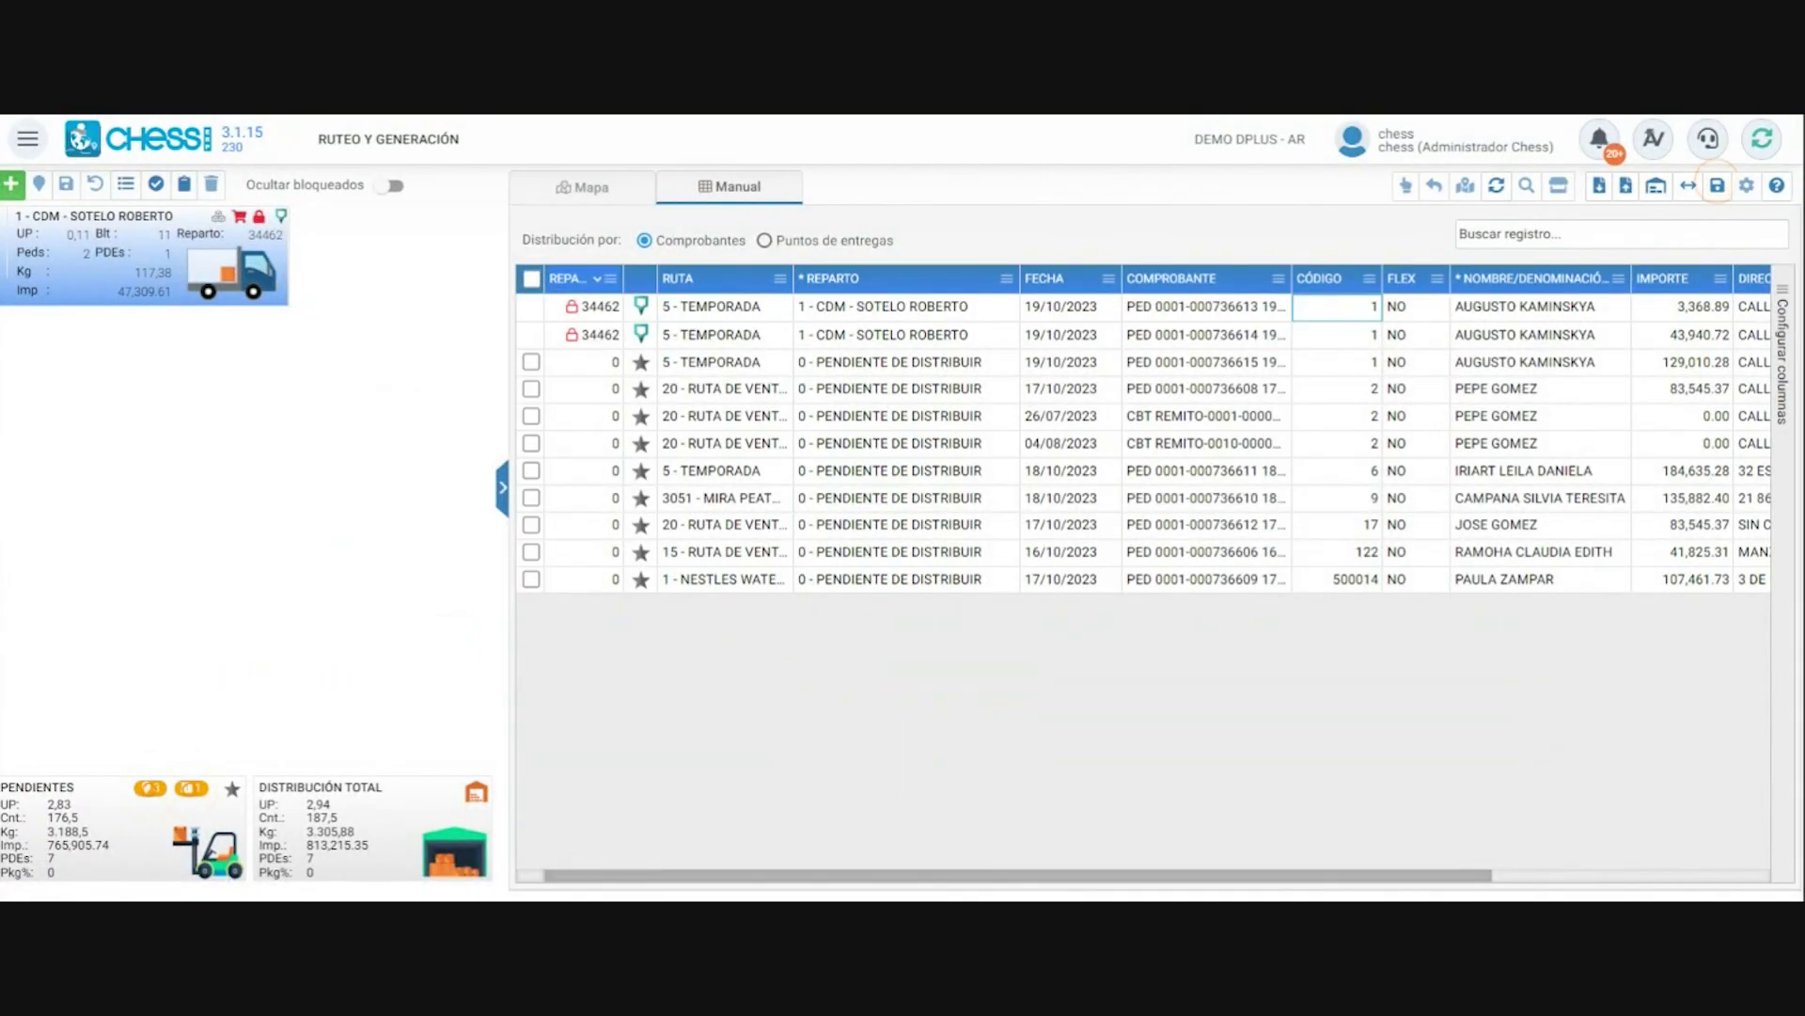
{"action": "left_click", "coordinate": [1717, 185]}
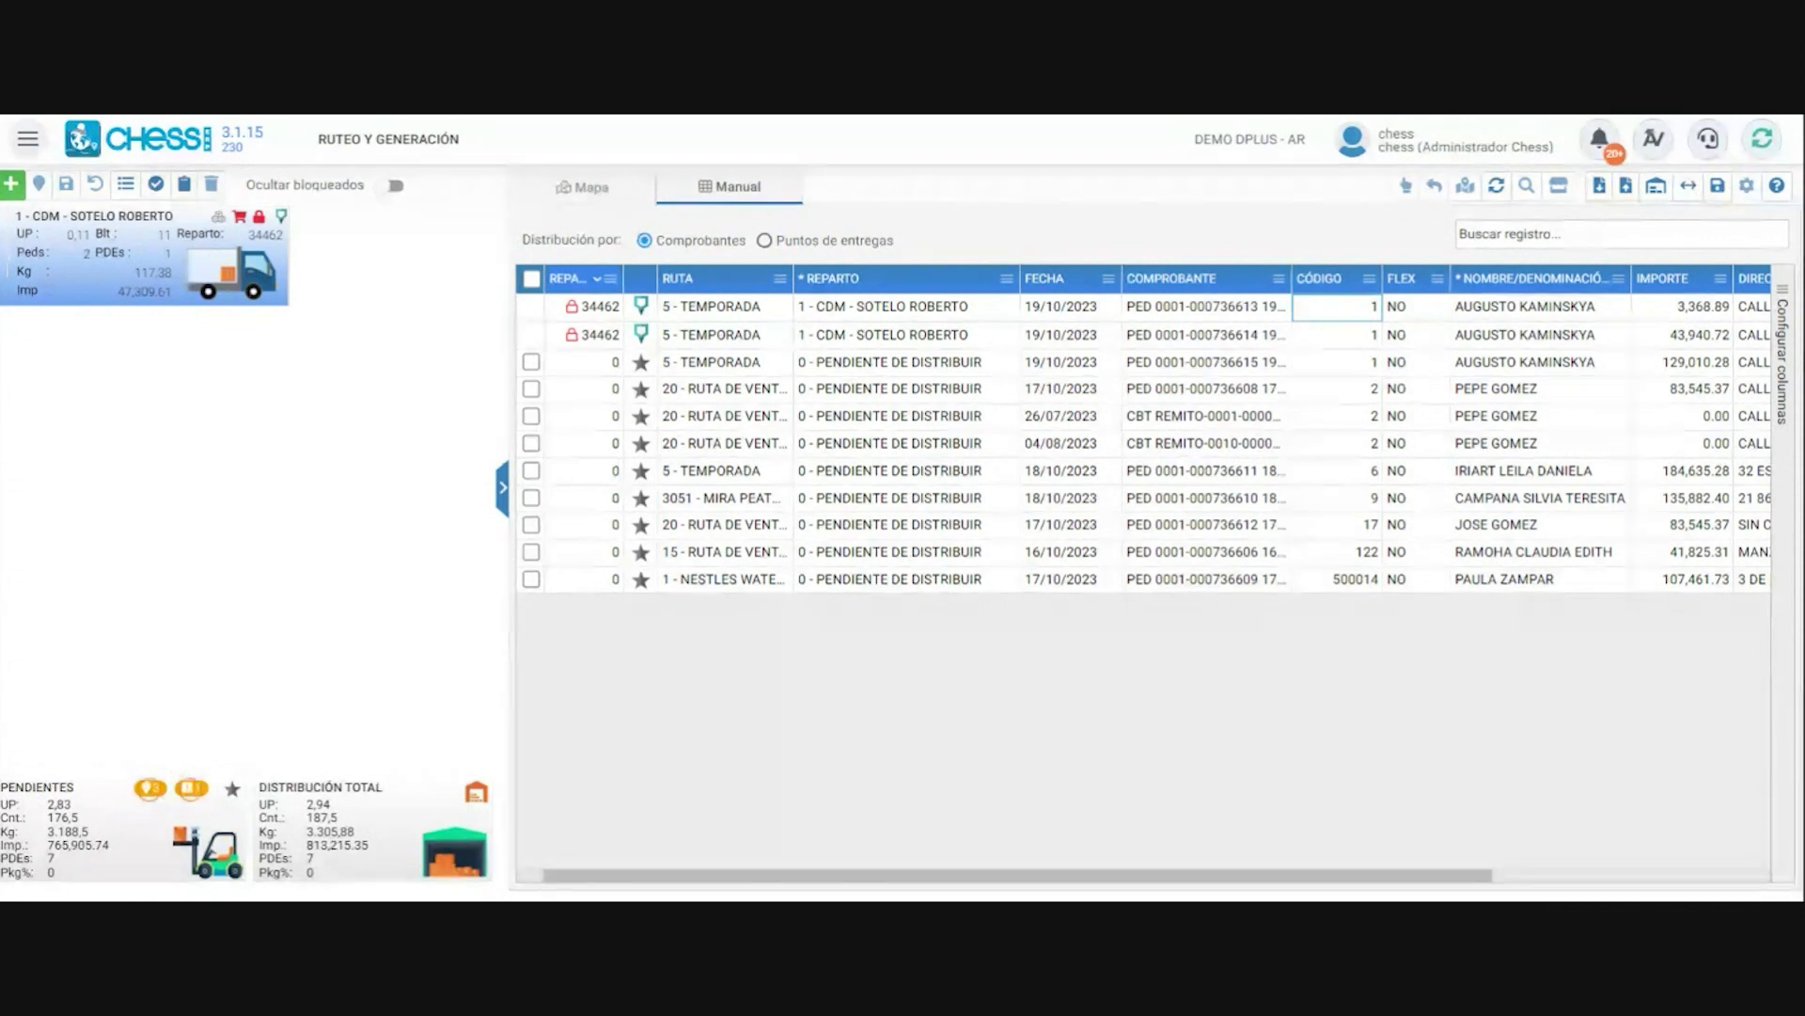
- Unblock the delivery of transport 1 and cancel its isolation
{"action": "right_click", "coordinate": [193, 243]}
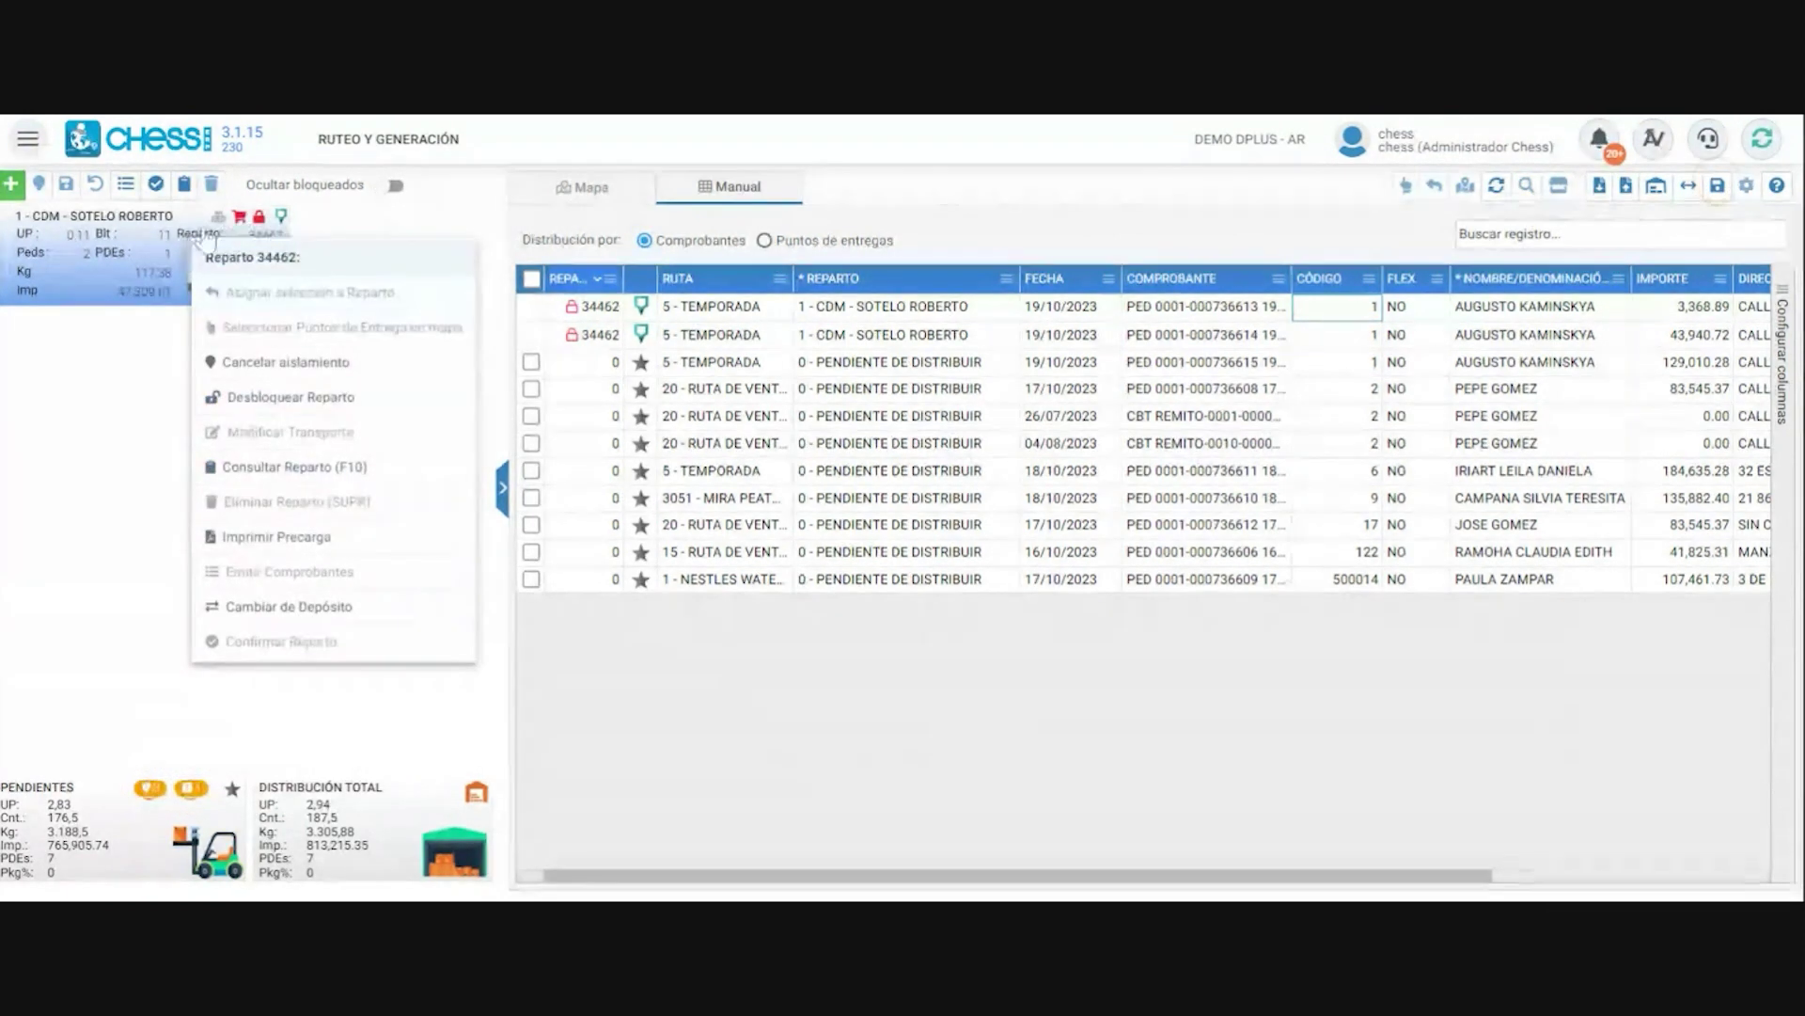
{"action": "left_click", "coordinate": [294, 400]}
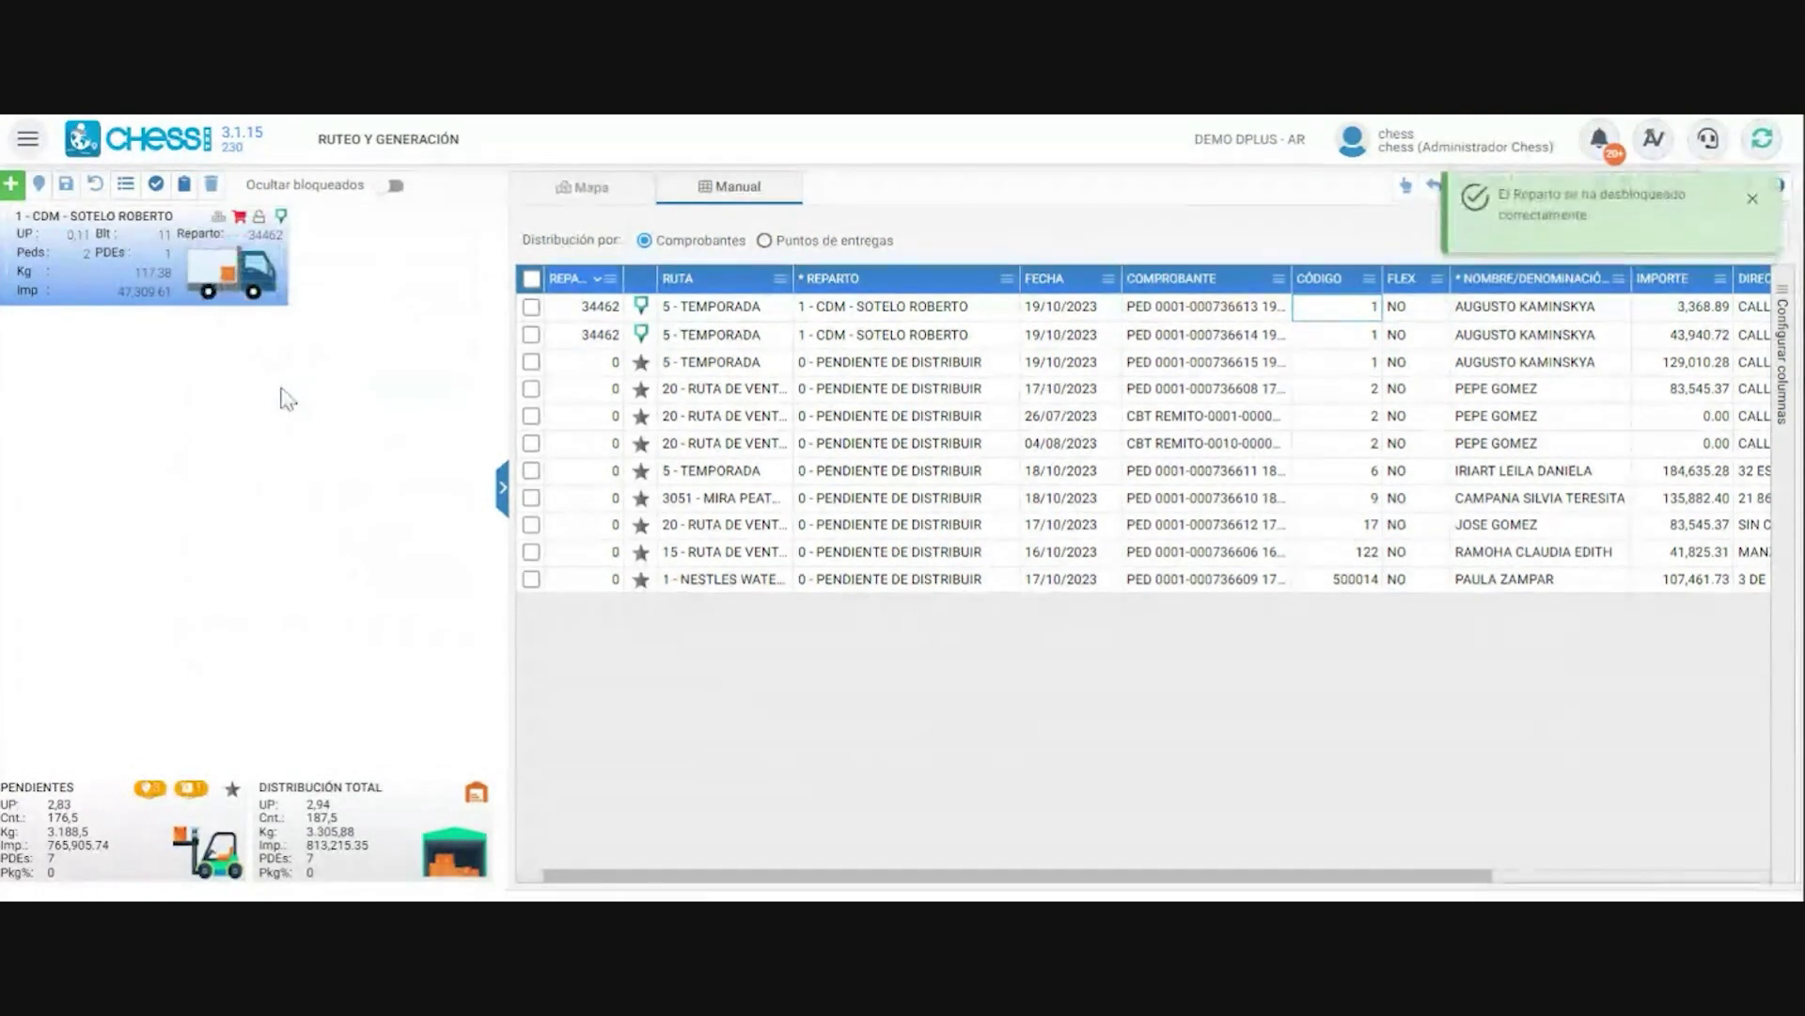
{"action": "right_click", "coordinate": [154, 258]}
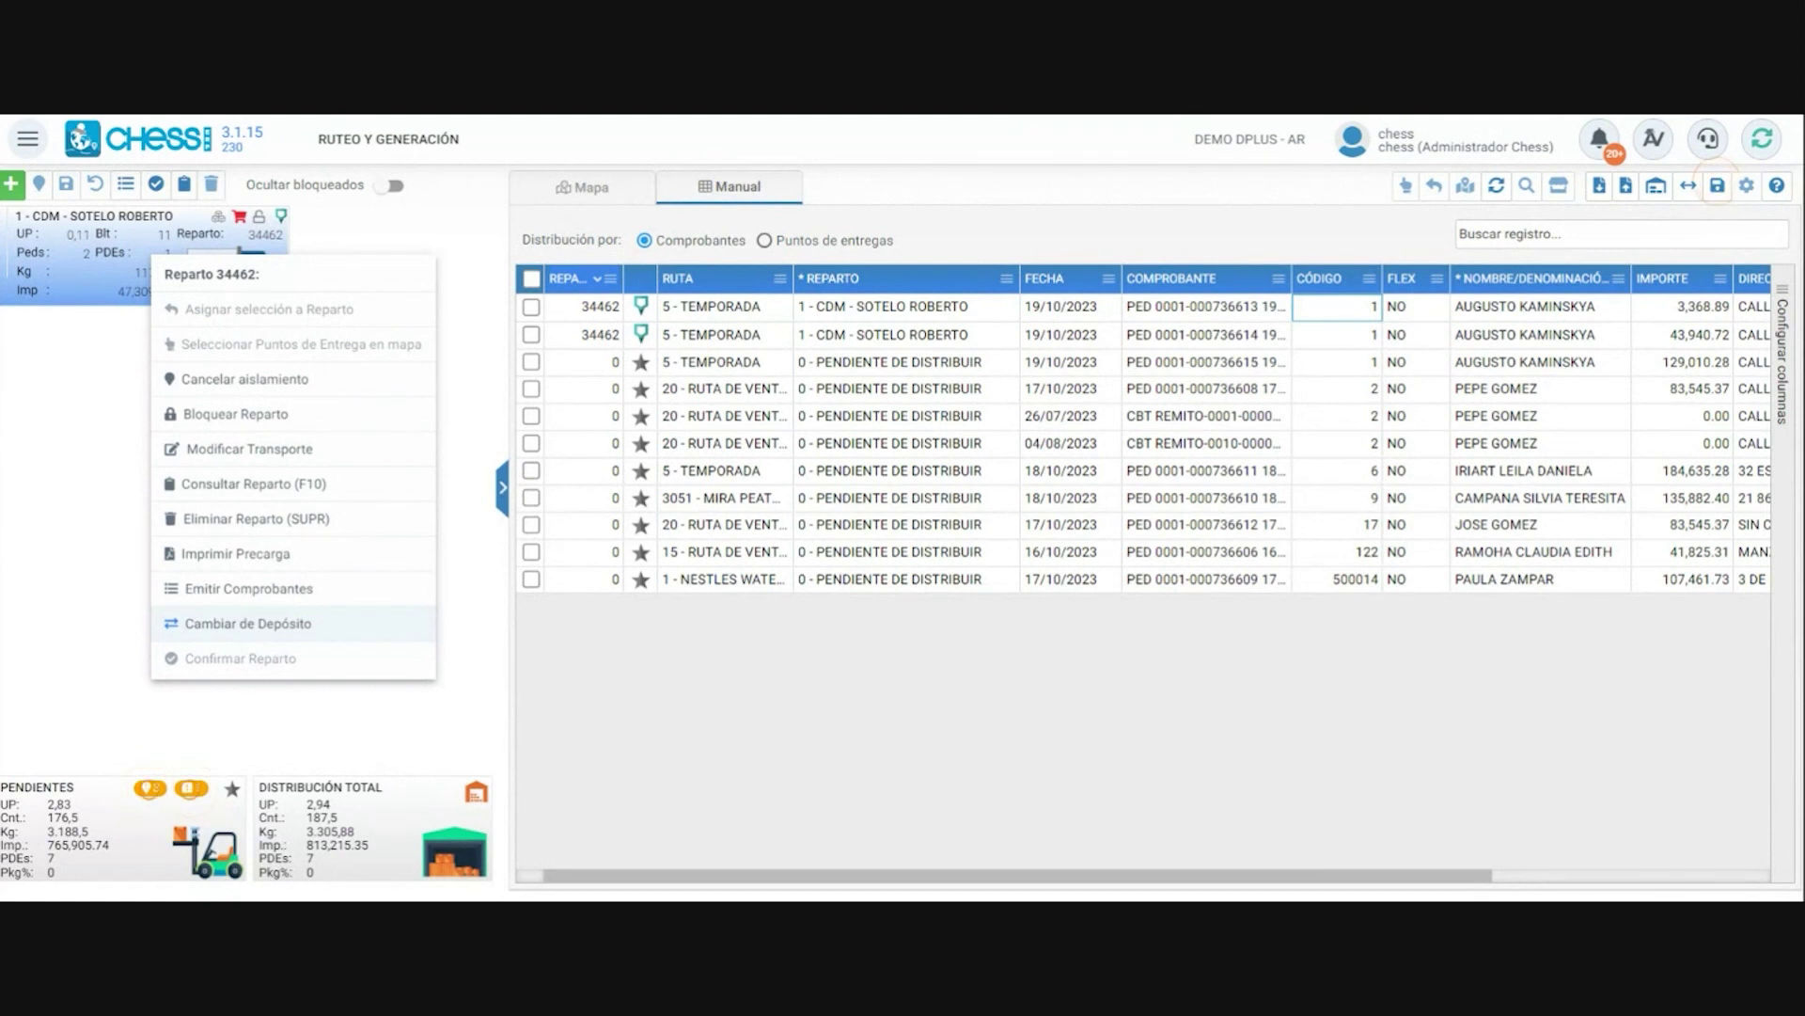
{"action": "left_click", "coordinate": [28, 420]}
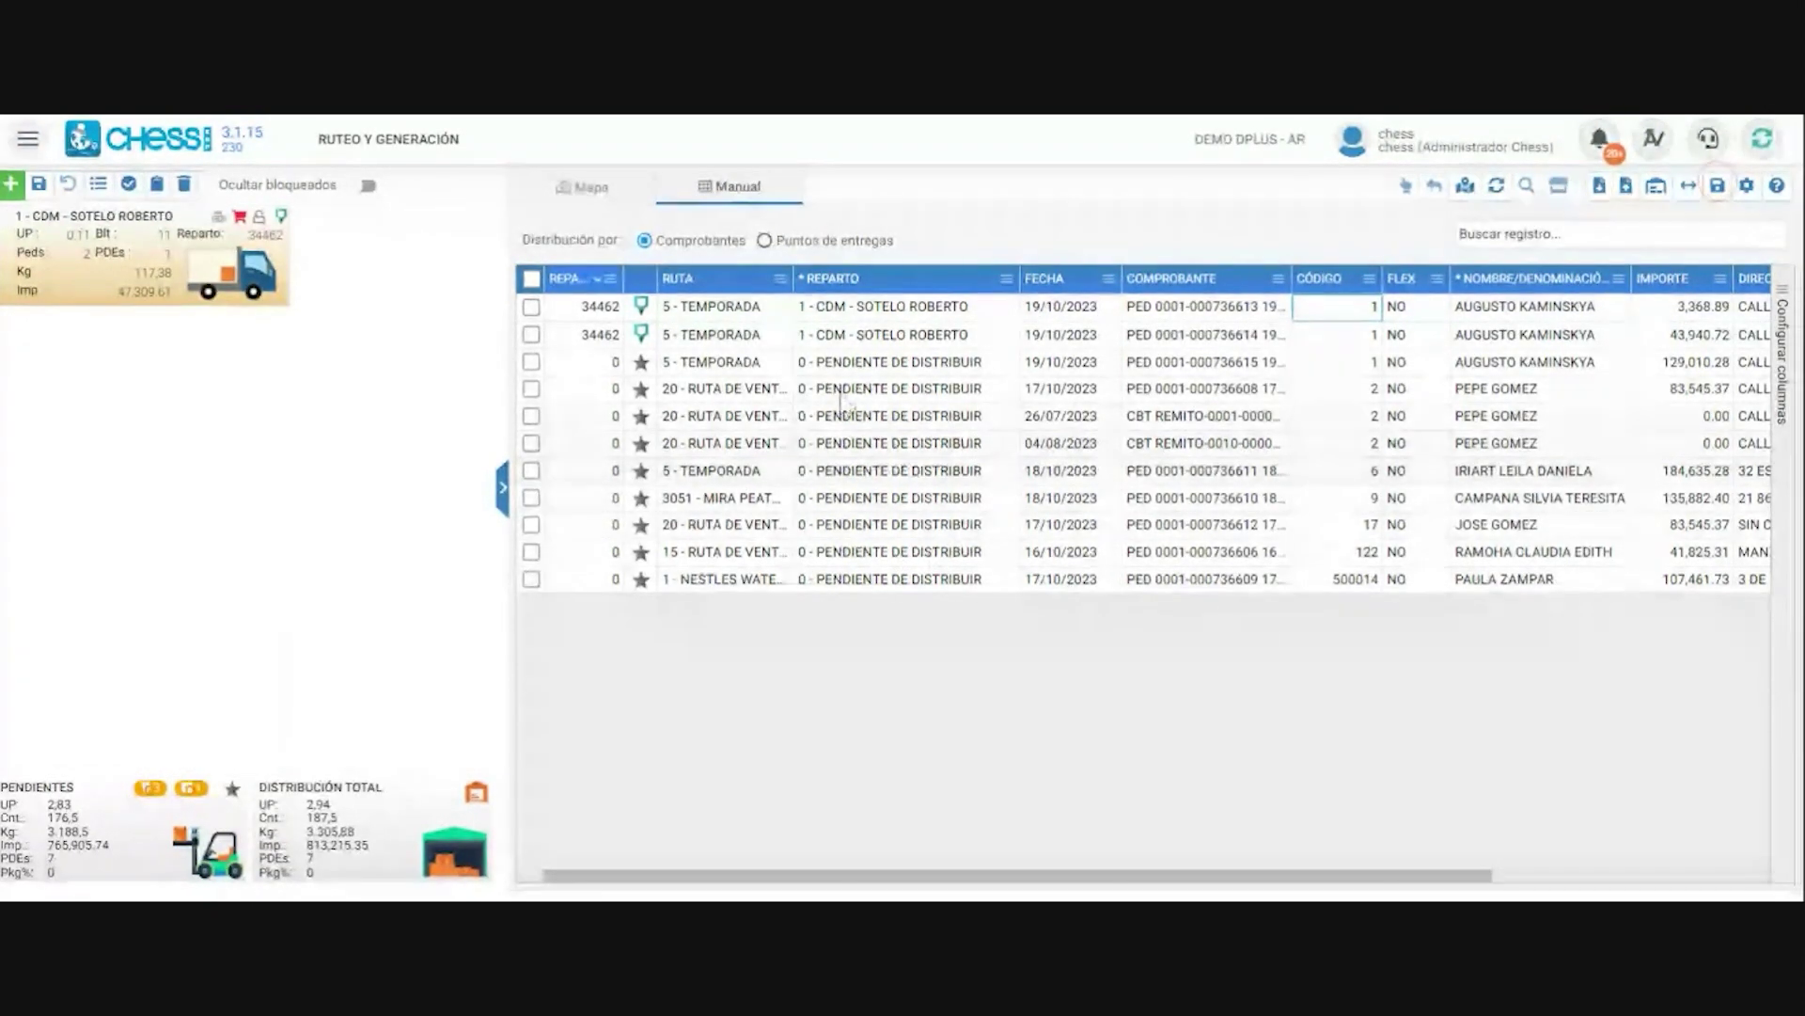
{"action": "mouse_move", "coordinate": [191, 295]}
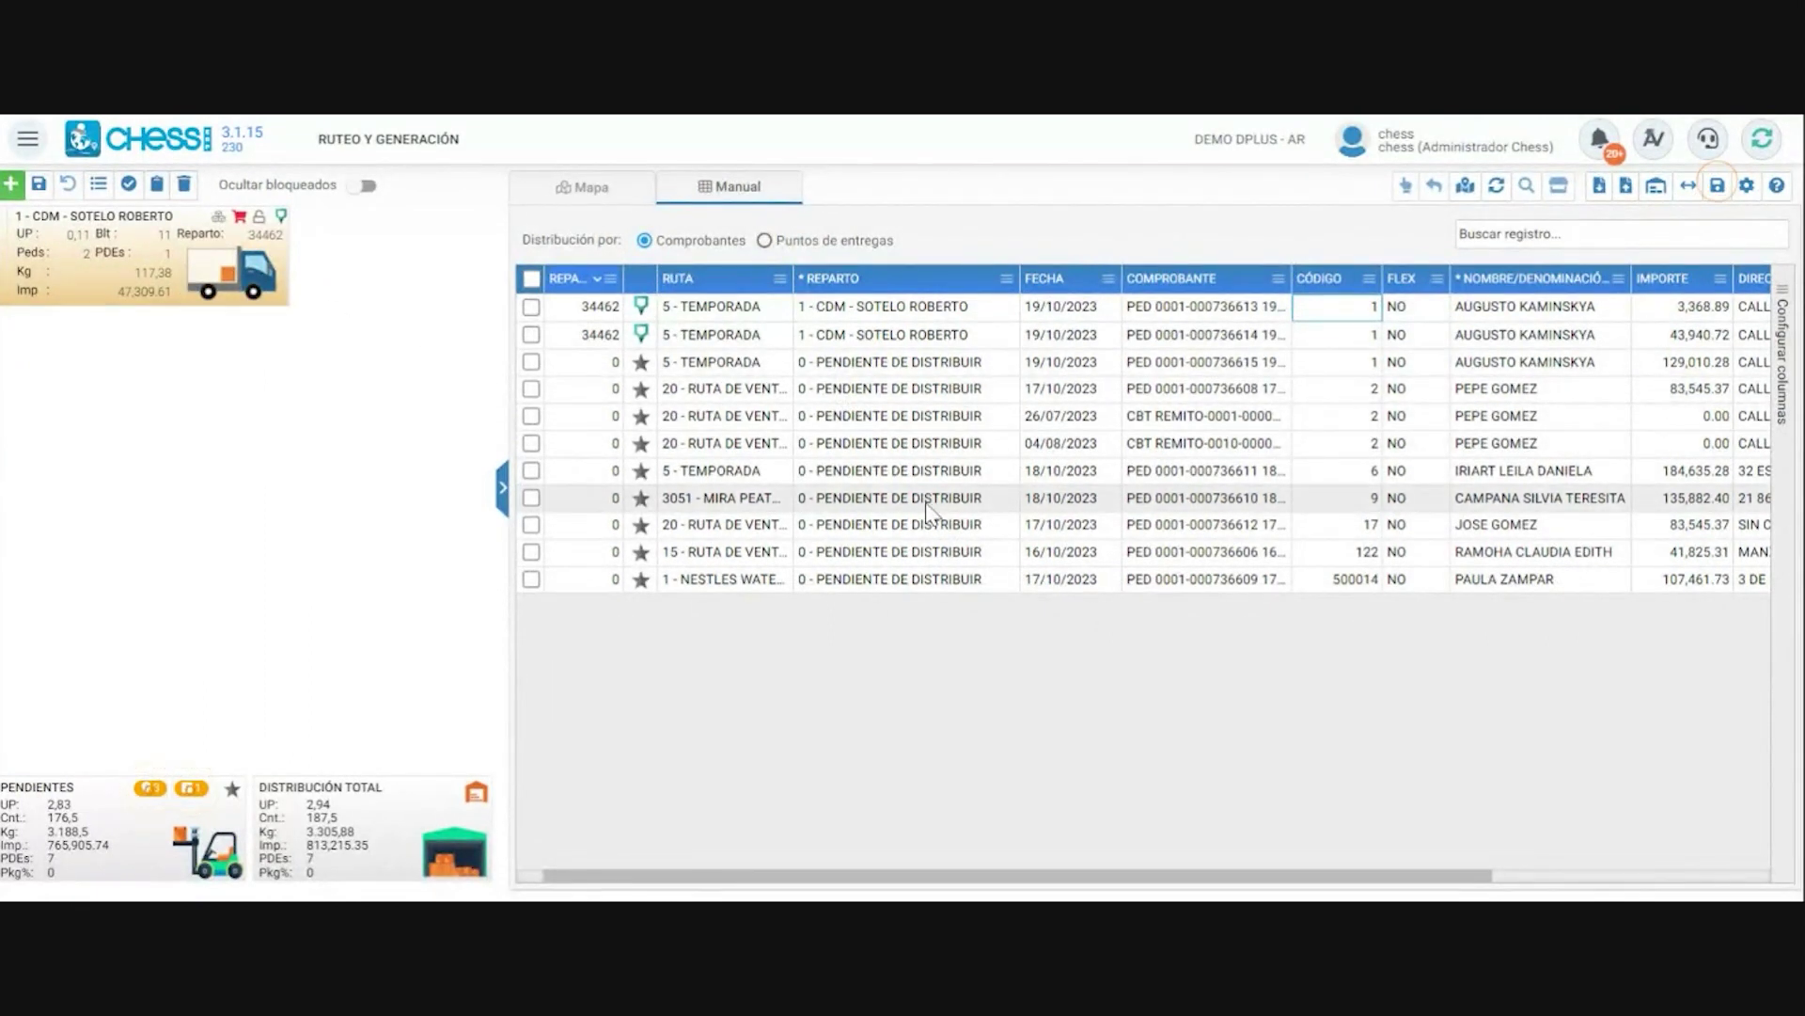
- Consult the help guide's sections on the toolbar and context menu, map distribution and manual distribution, and close it
{"action": "left_click", "coordinate": [724, 307]}
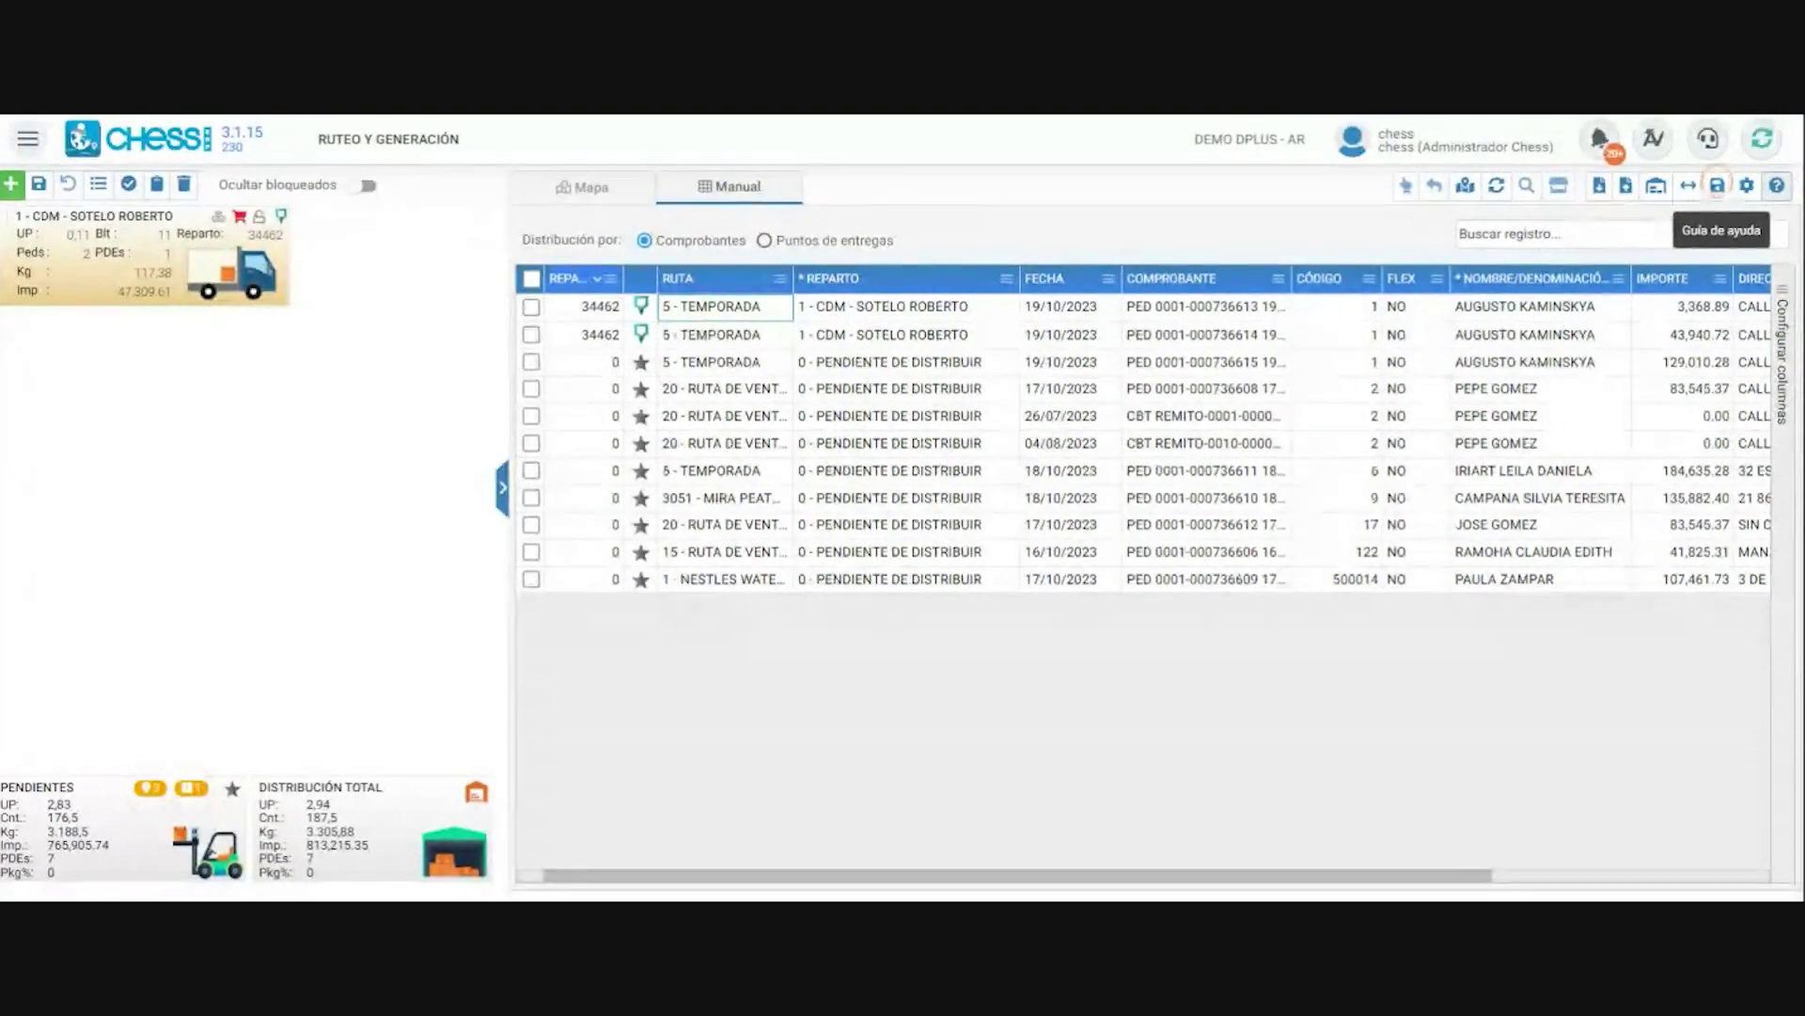
{"action": "left_click", "coordinate": [1776, 186]}
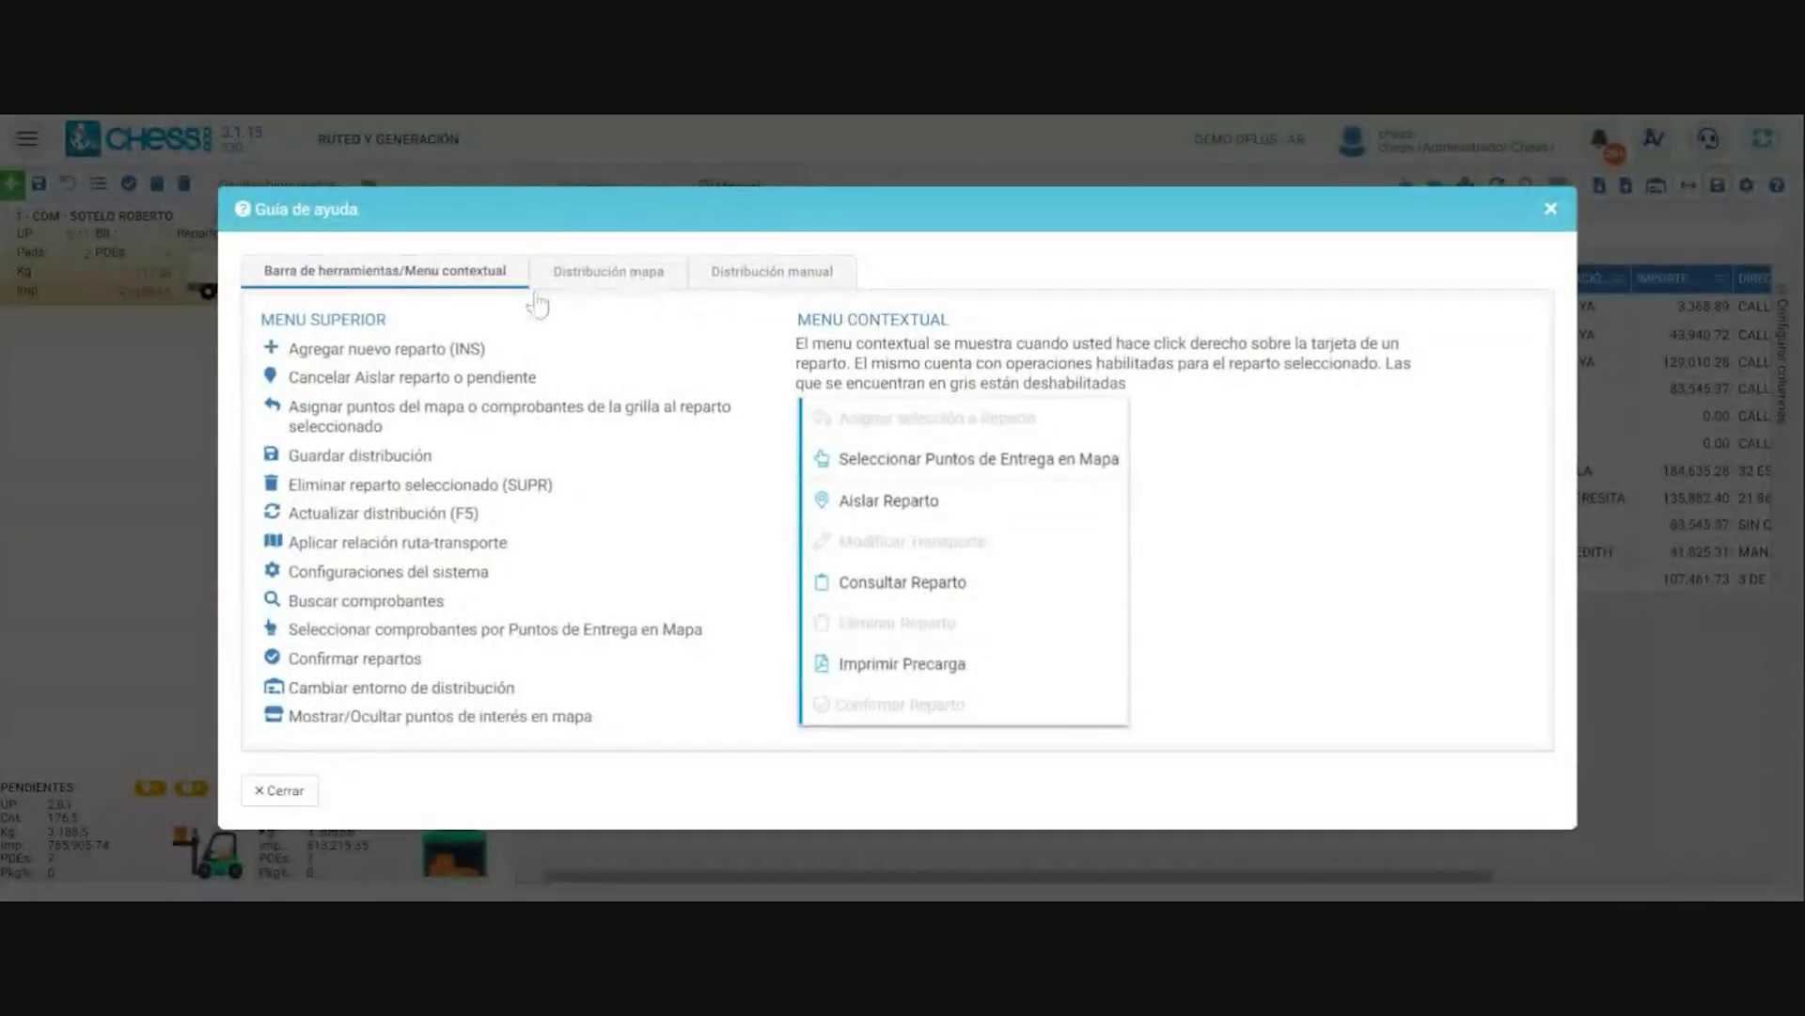
{"action": "left_click", "coordinate": [609, 272]}
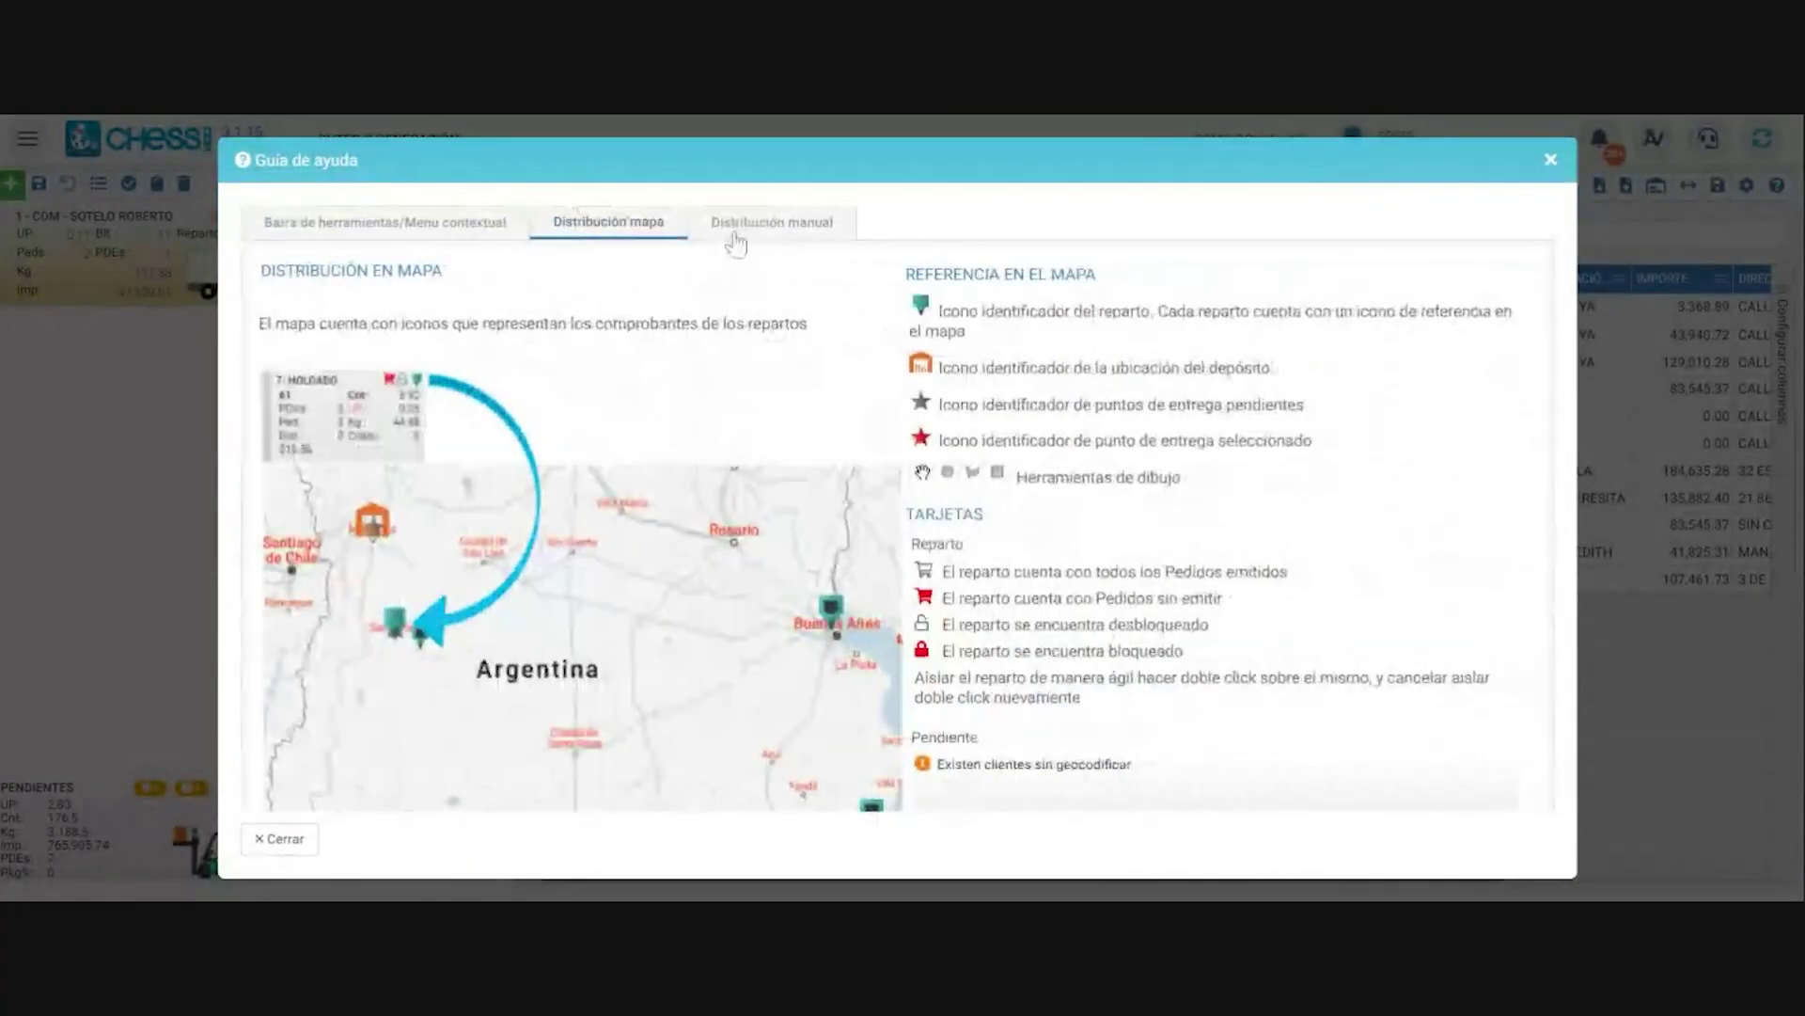
{"action": "left_click", "coordinate": [738, 237]}
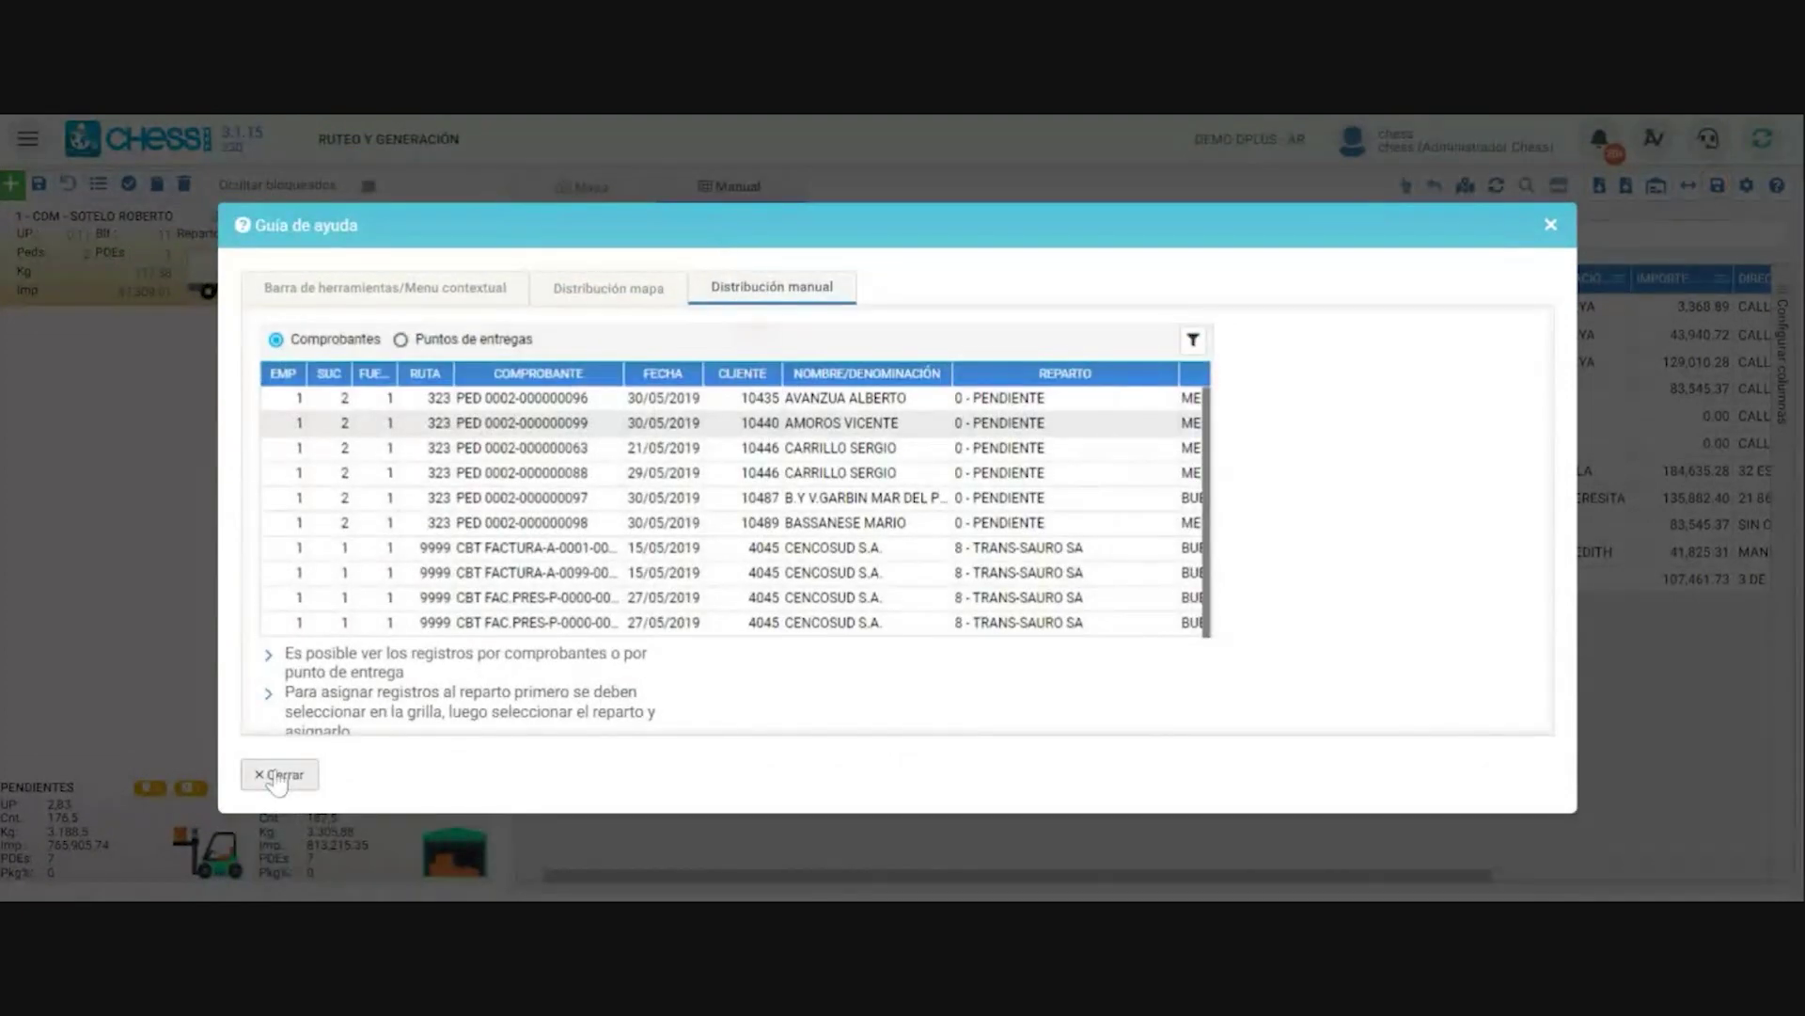
{"action": "left_click", "coordinate": [278, 776]}
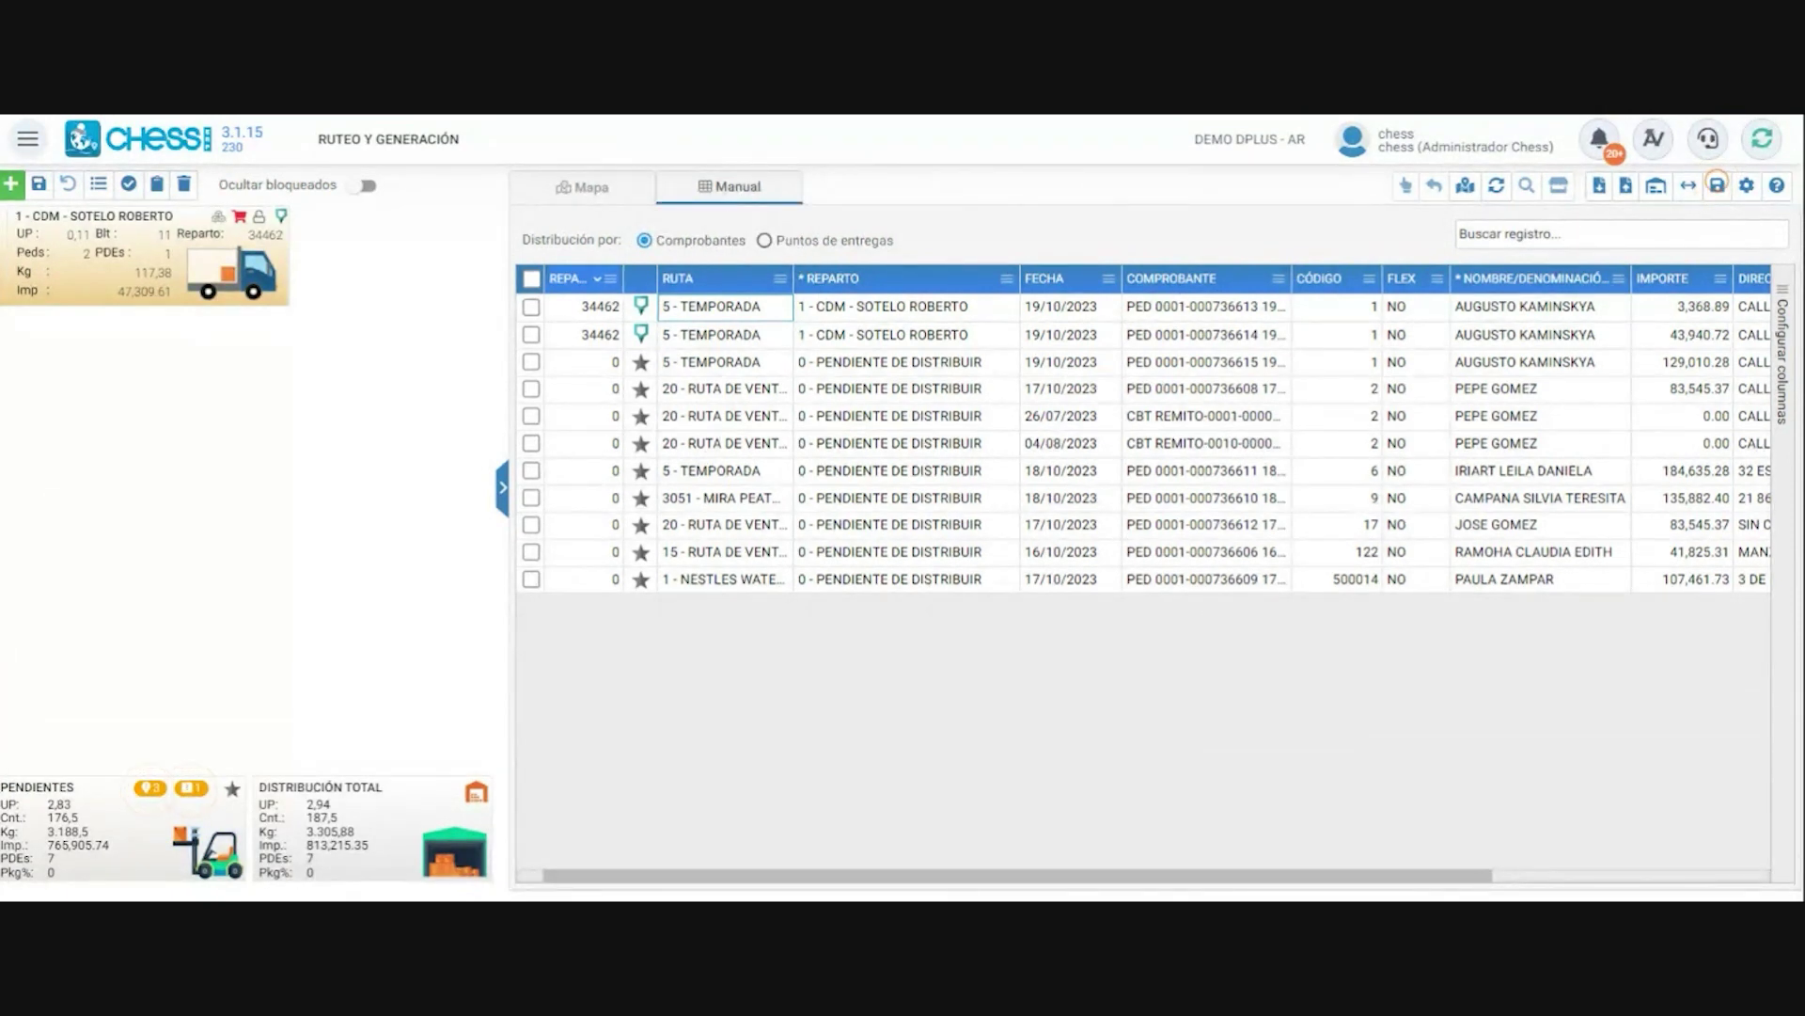
- View the manual distribution by Puntos de entregas and return it to Comprobantes
{"action": "left_click_drag", "start_coordinate": [523, 239], "coordinate": [613, 241]}
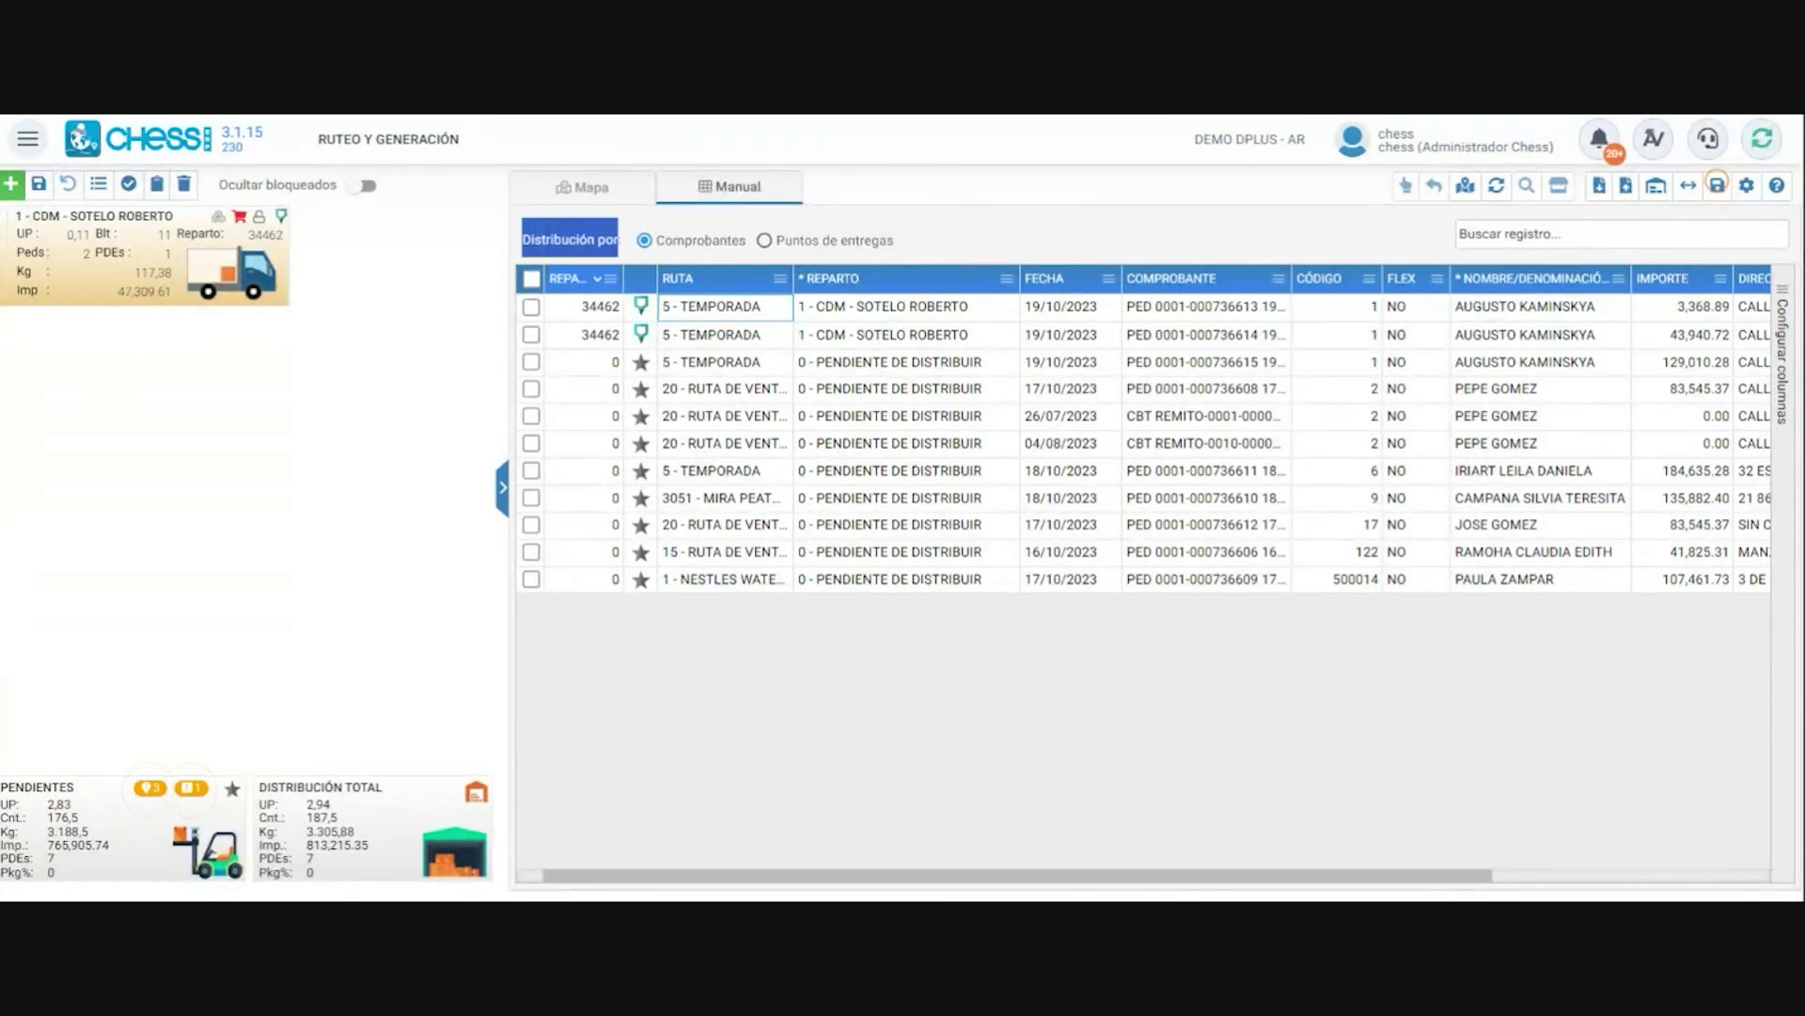
{"action": "left_click", "coordinate": [648, 247]}
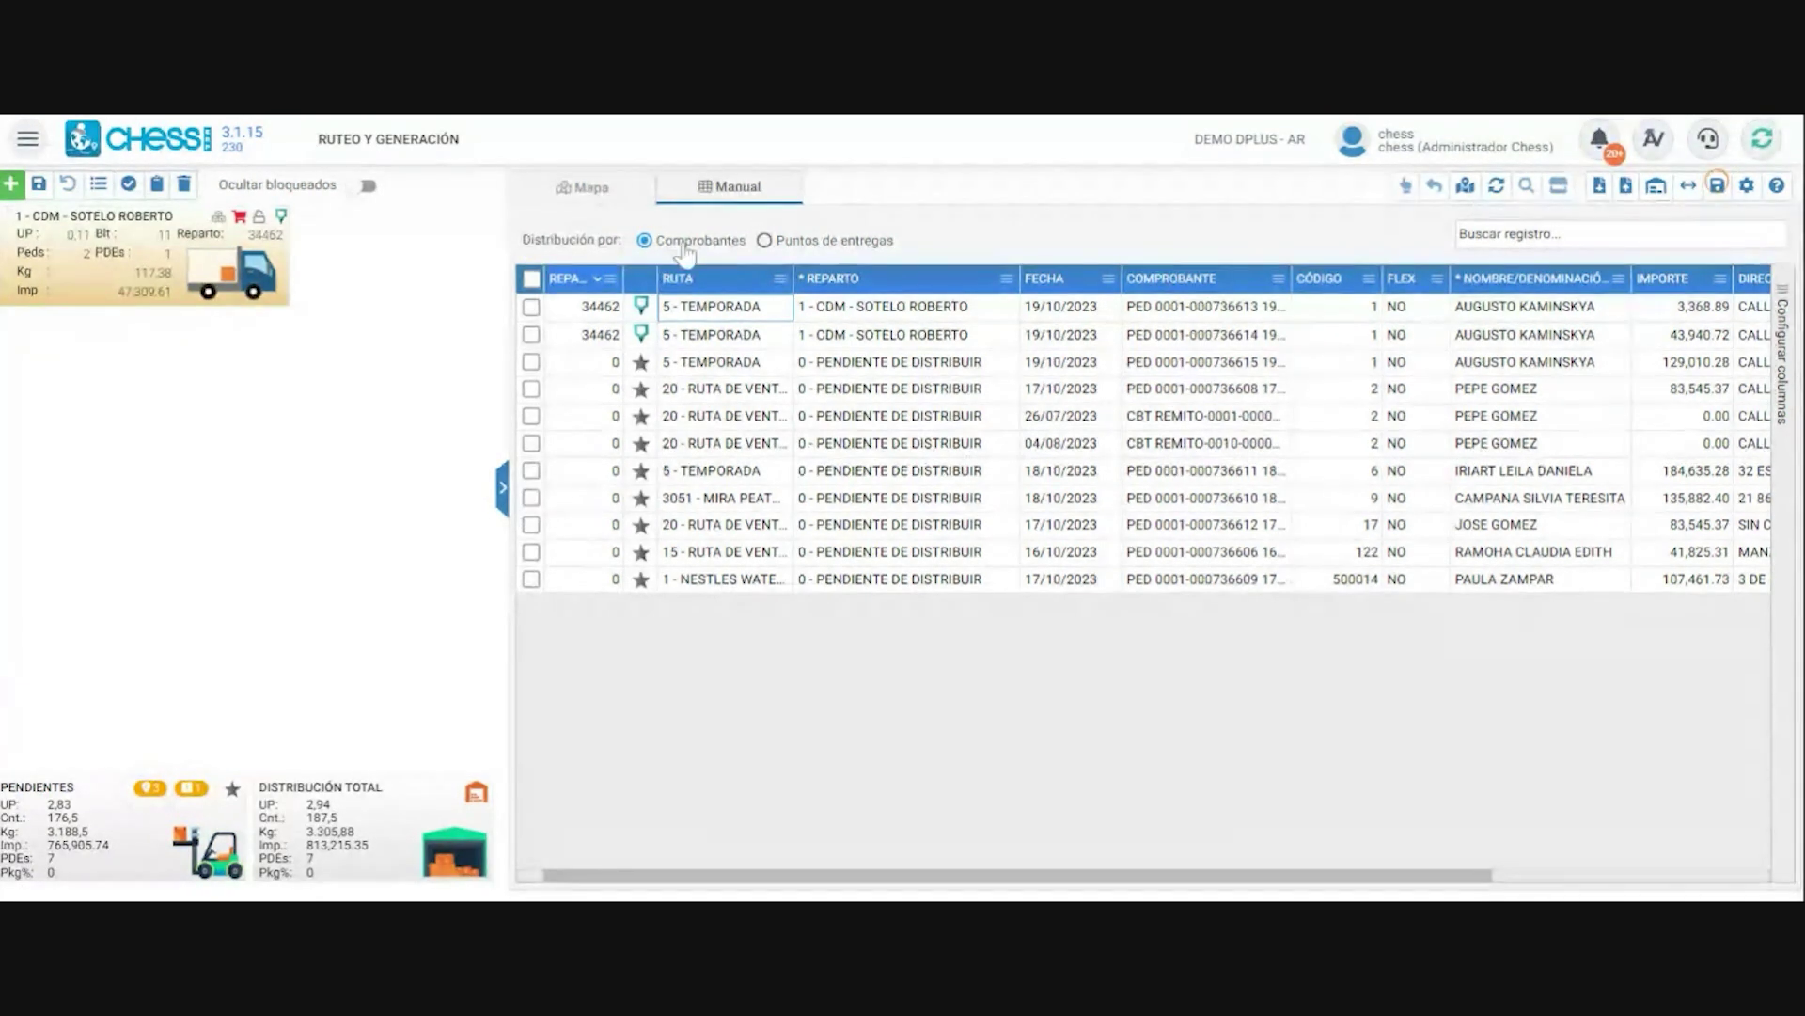
{"action": "left_click", "coordinate": [821, 246]}
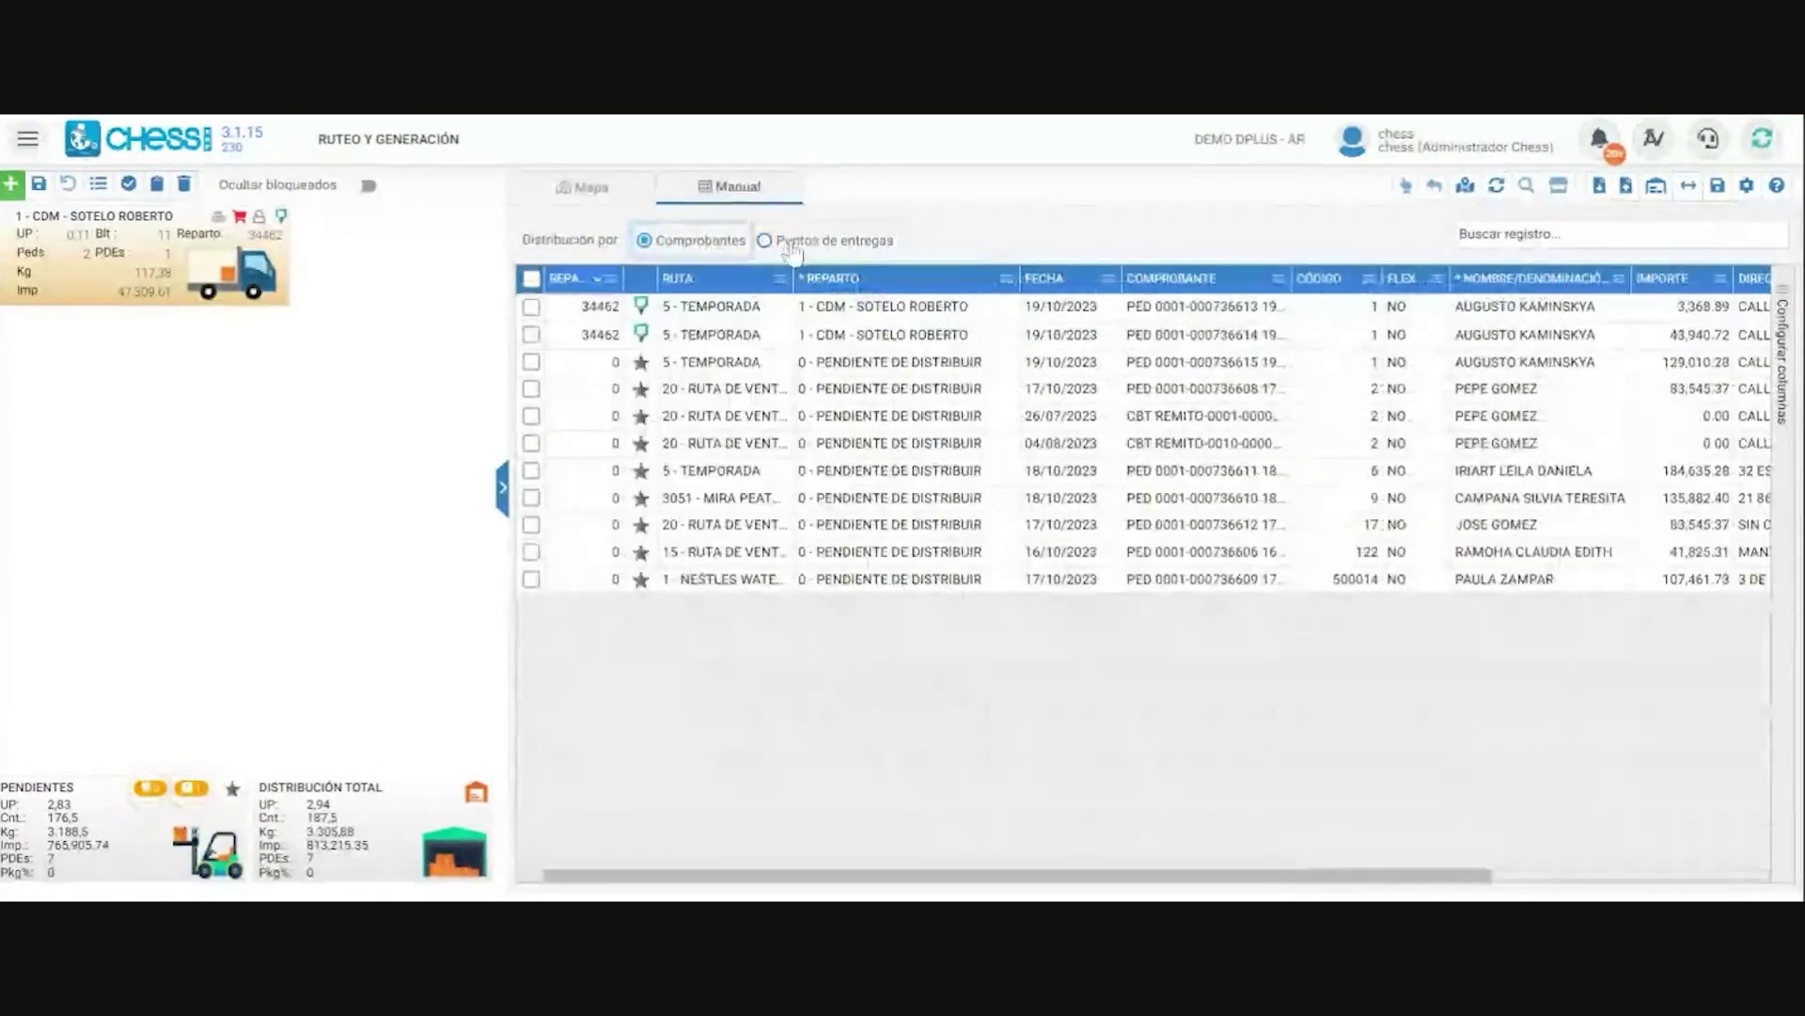
{"action": "left_click", "coordinate": [792, 248]}
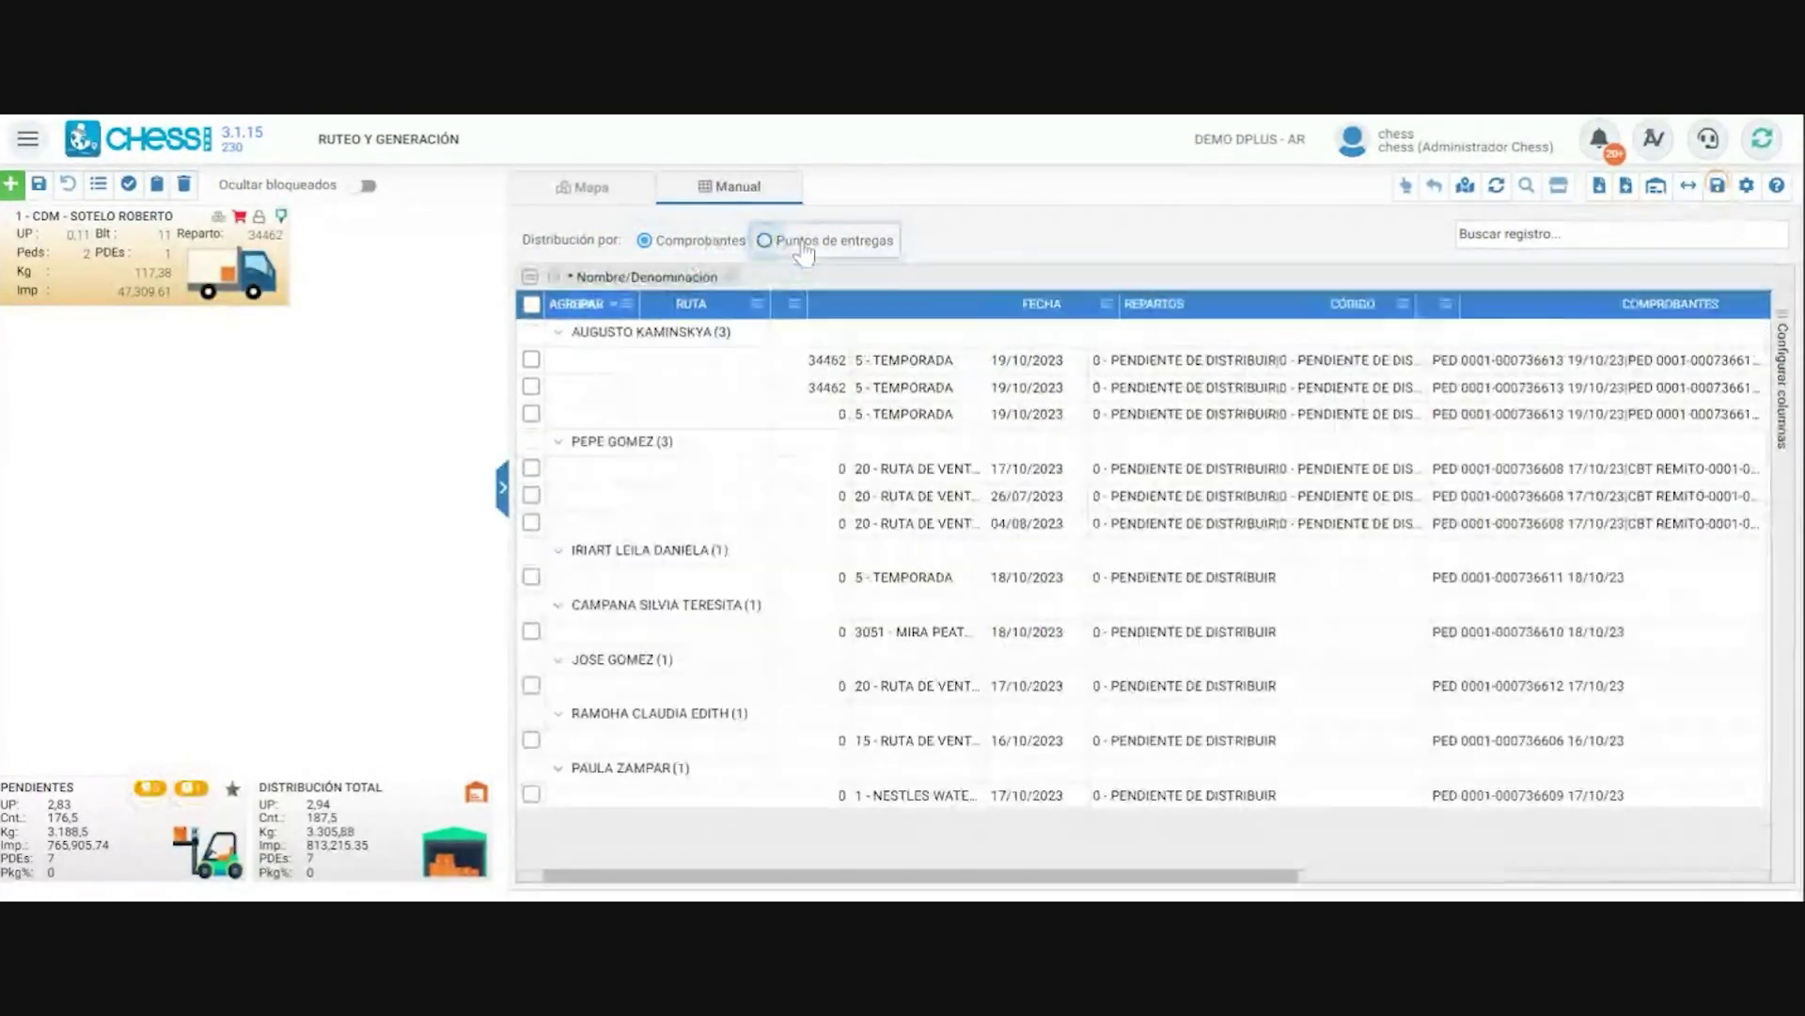
{"action": "left_click", "coordinate": [701, 240]}
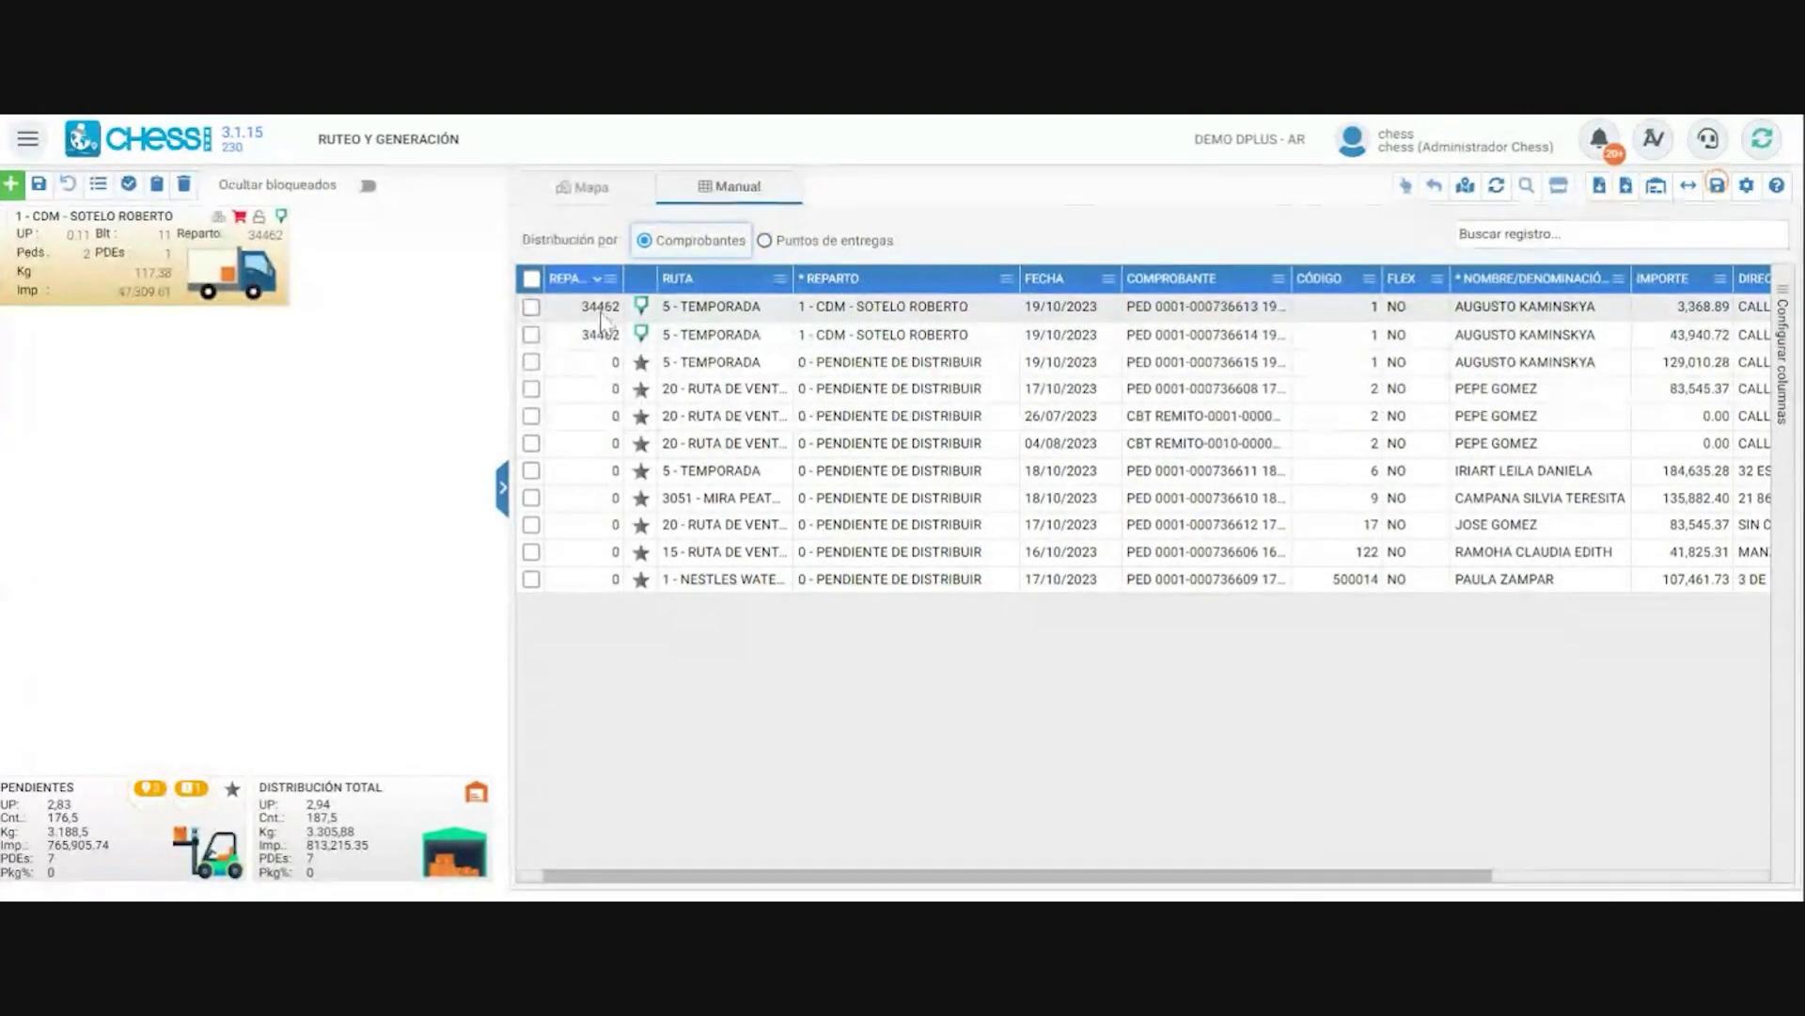
- Assign the pending 5 - TEMPORADA order dated 19/10/2023 to transport 1's delivery in the manual distribution
{"action": "left_click", "coordinate": [700, 315]}
{"action": "left_click", "coordinate": [811, 317]}
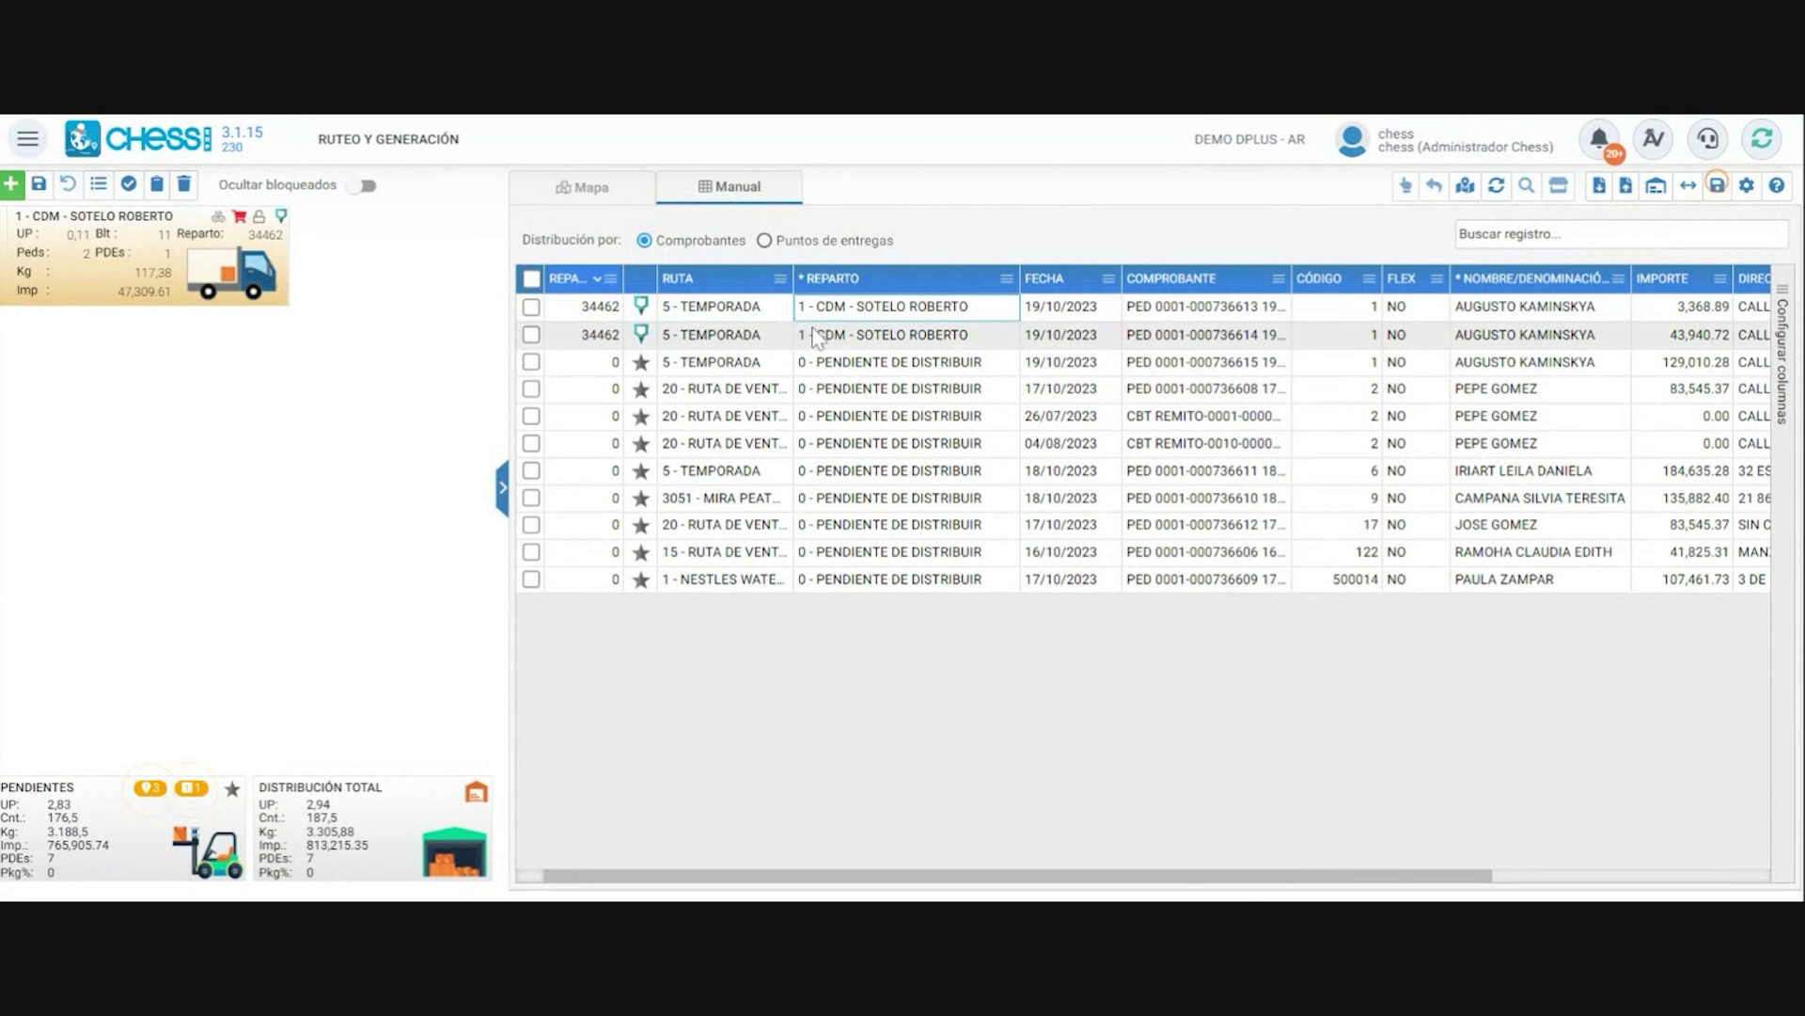
{"action": "left_click", "coordinate": [532, 364]}
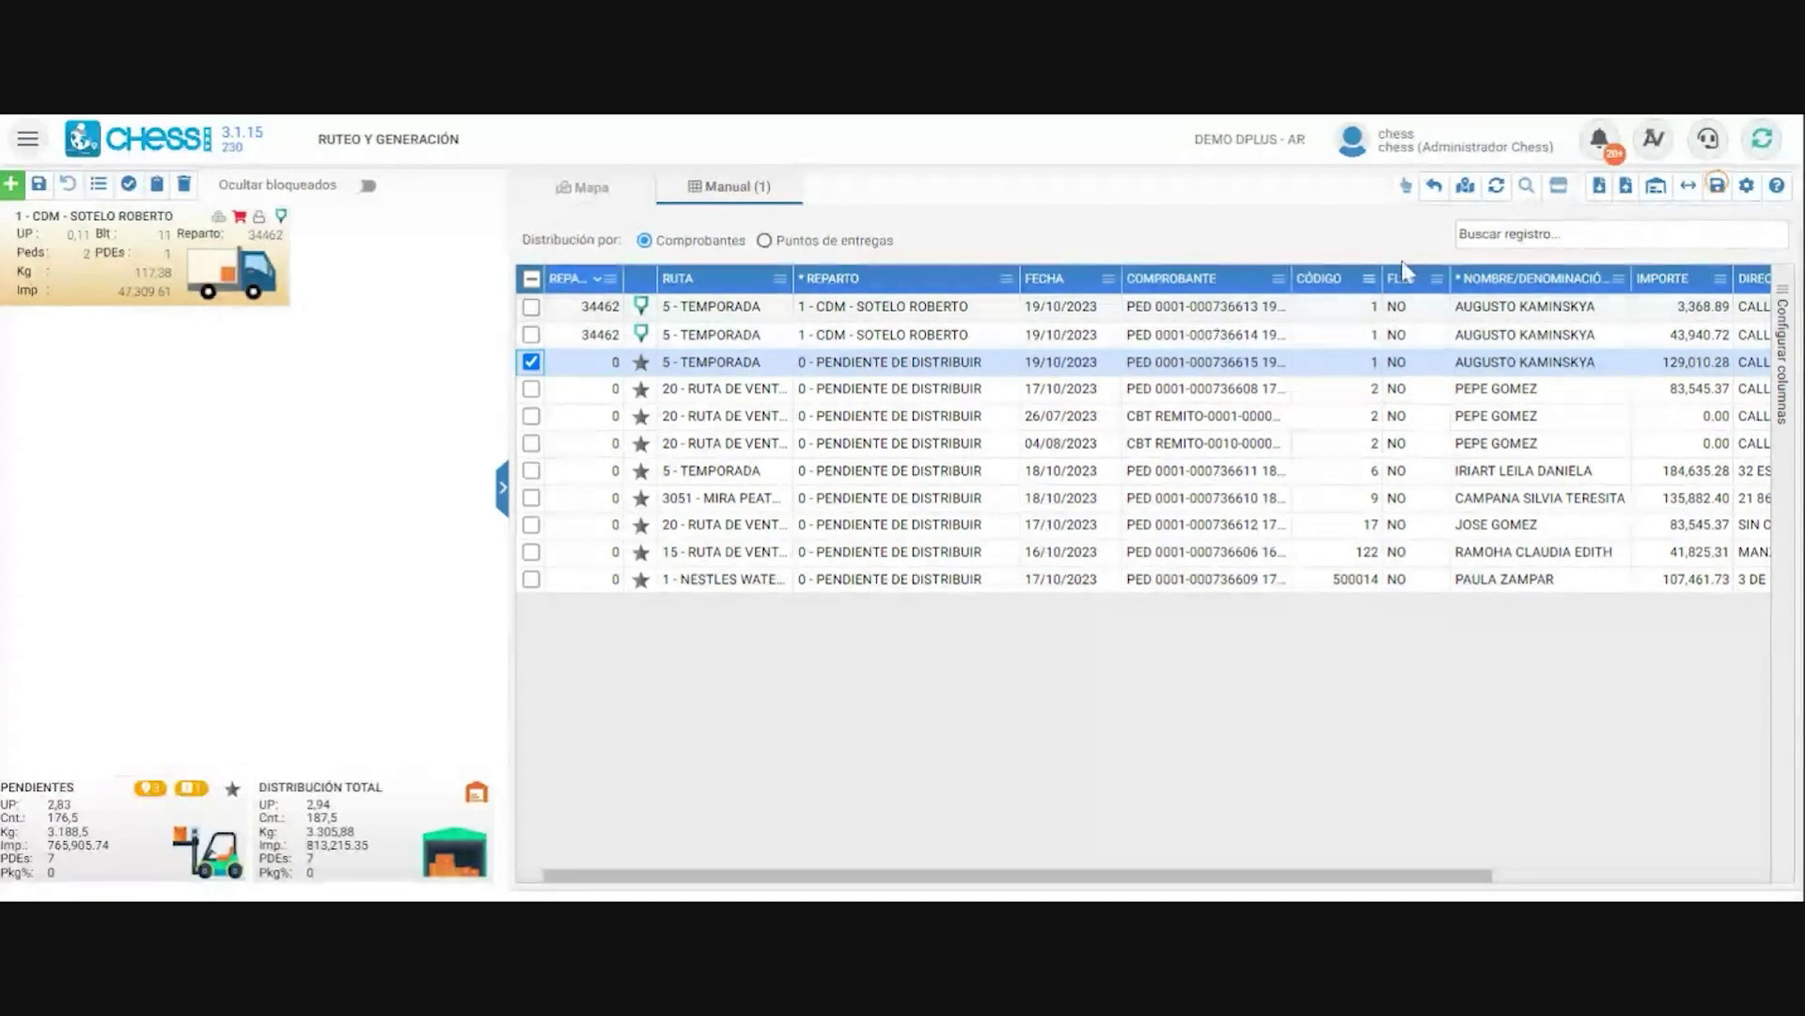
{"action": "left_click", "coordinate": [1434, 186]}
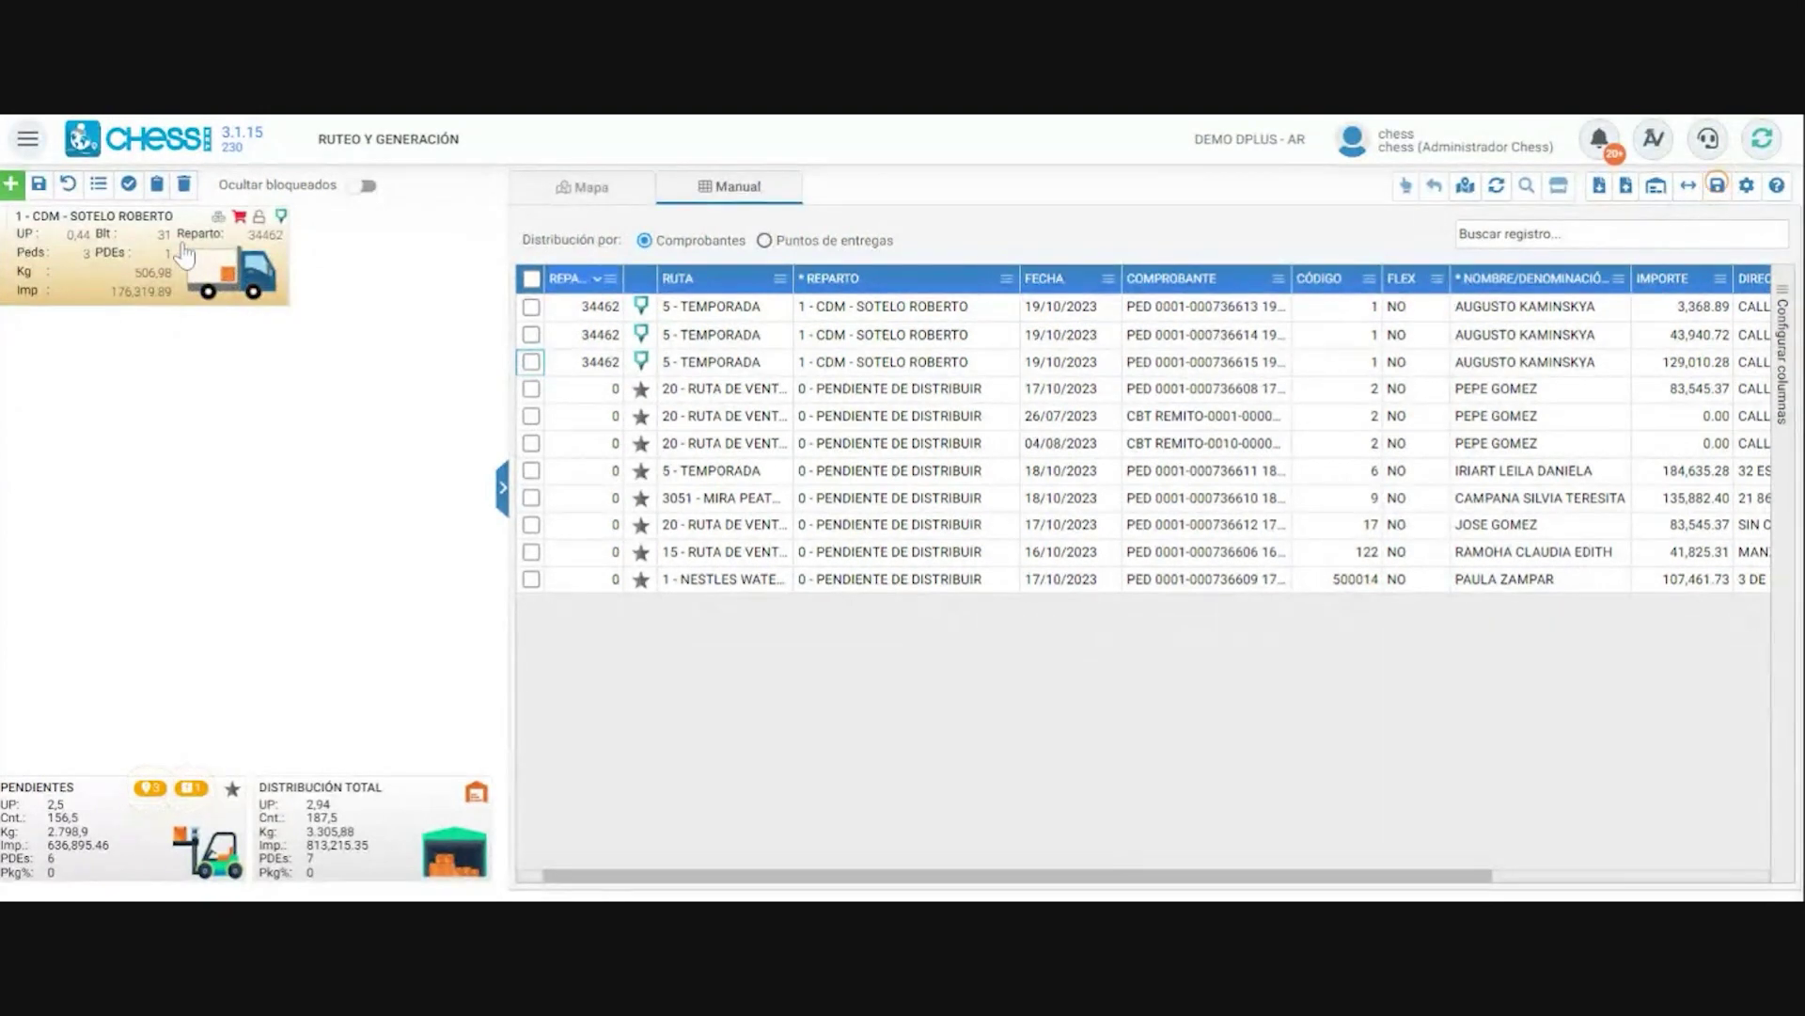
{"action": "mouse_move", "coordinate": [246, 270]}
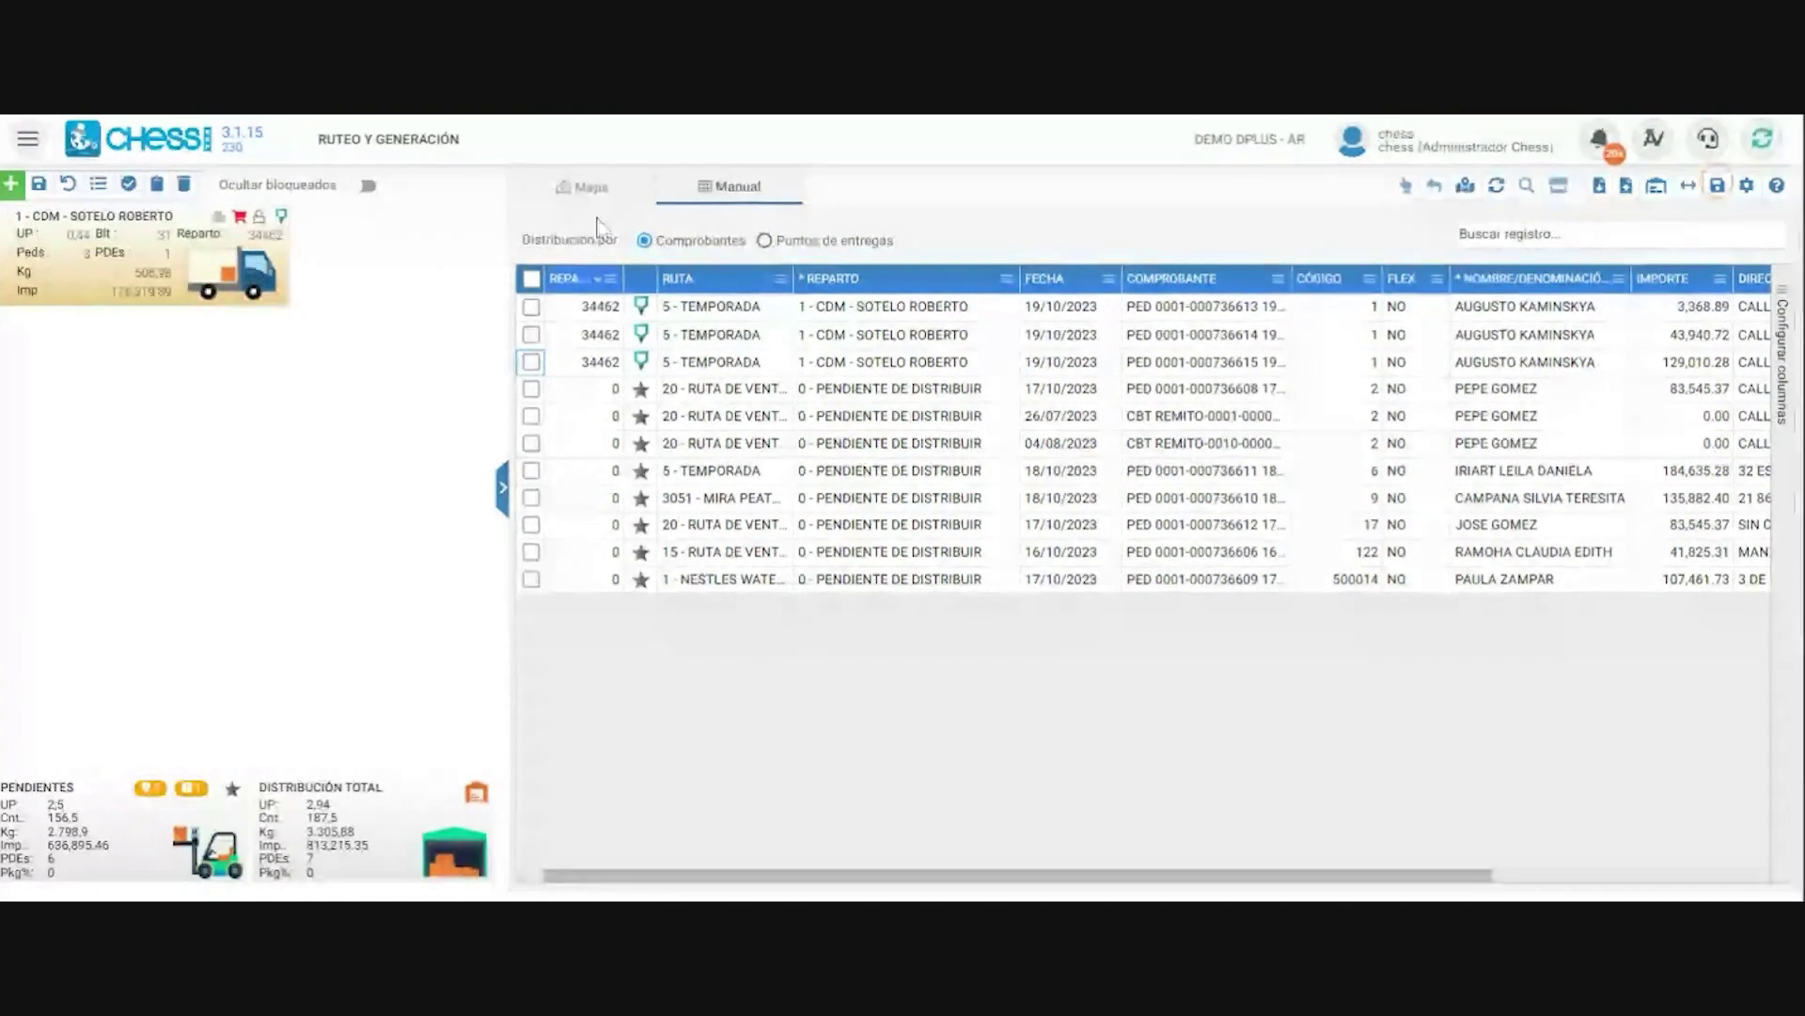
- Consult the details of the pending delivery point beside the depot in central Rosario on the distribution map
{"action": "left_click", "coordinate": [635, 190]}
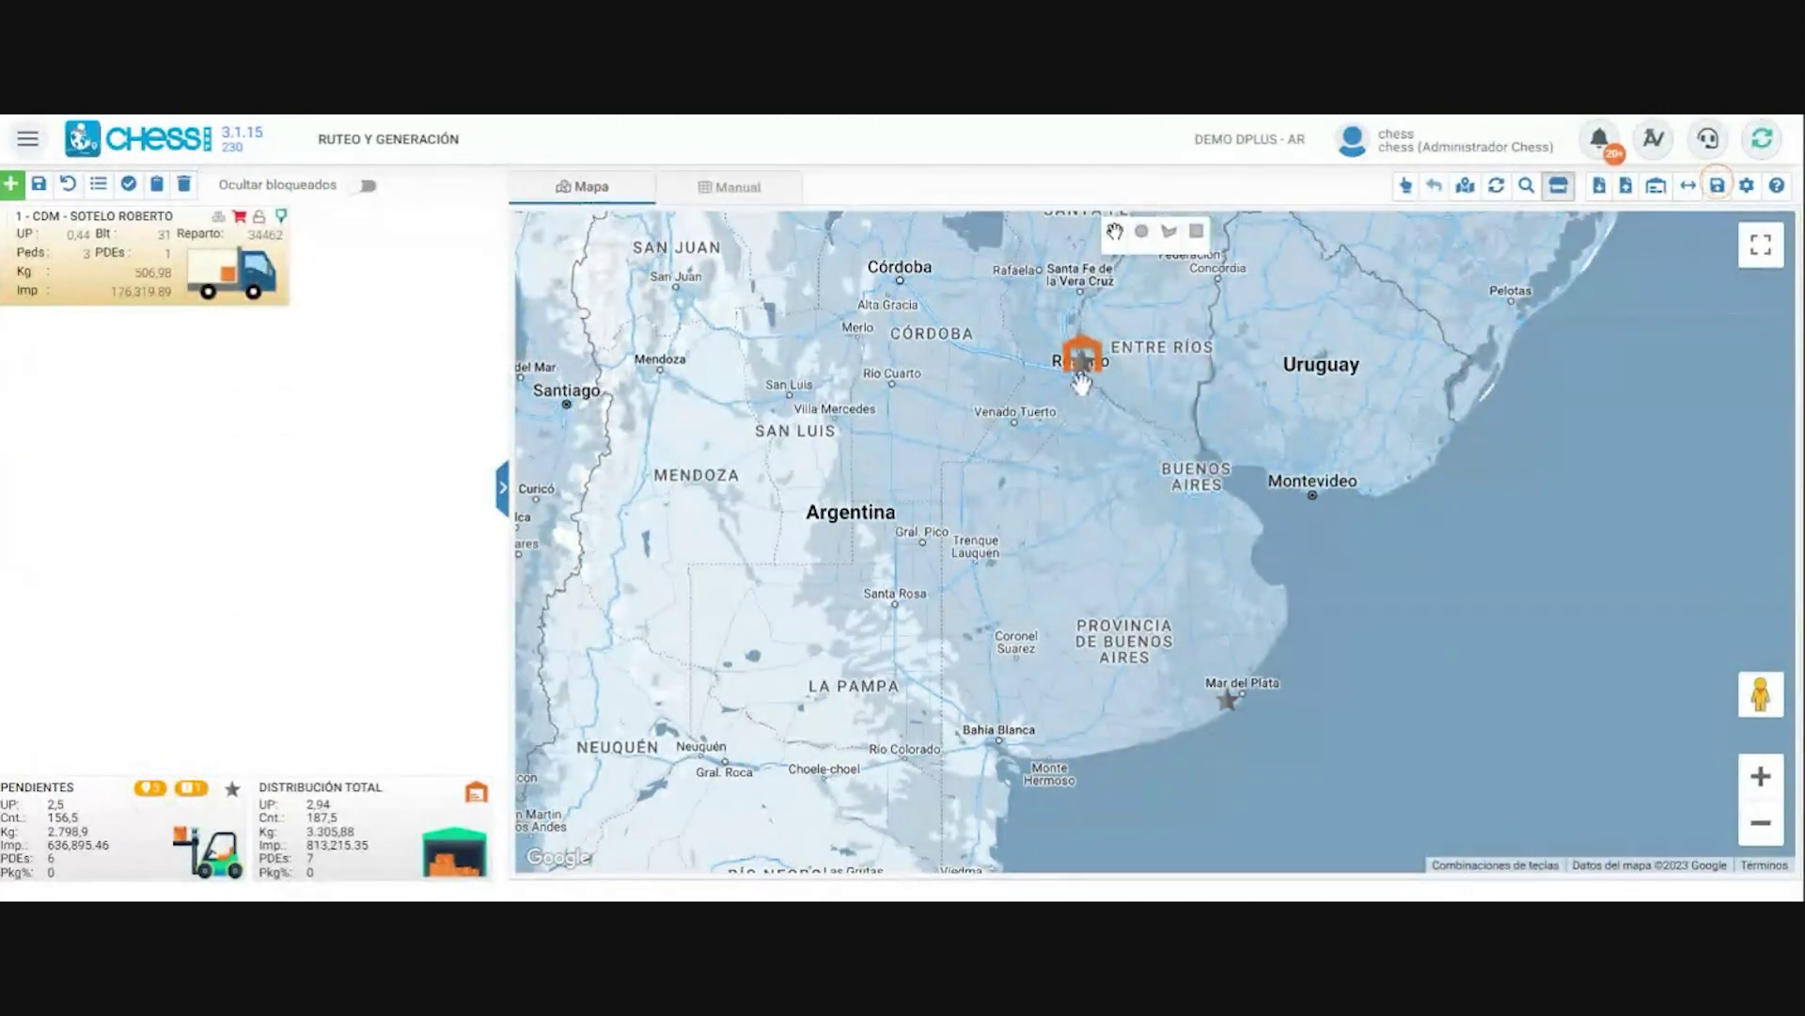
{"action": "left_click_drag", "start_coordinate": [1081, 394], "coordinate": [1021, 568]}
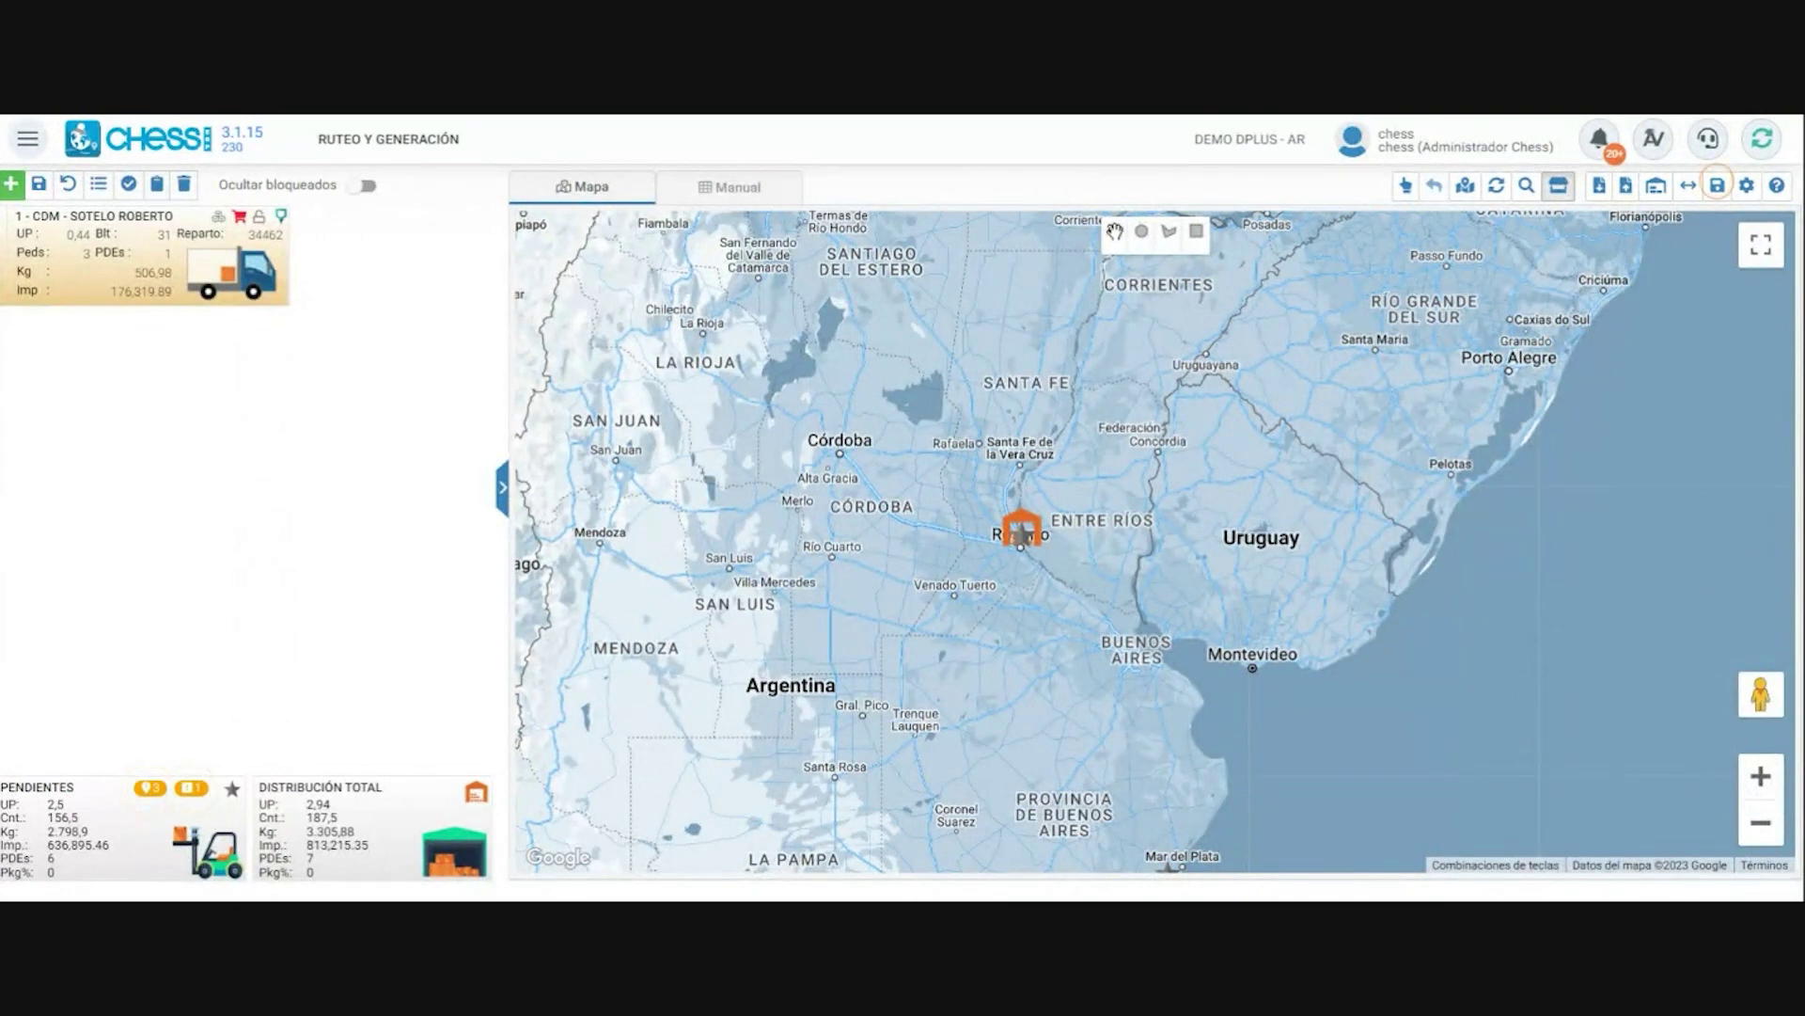
{"action": "left_click", "coordinate": [1760, 776]}
{"action": "left_click", "coordinate": [1761, 775]}
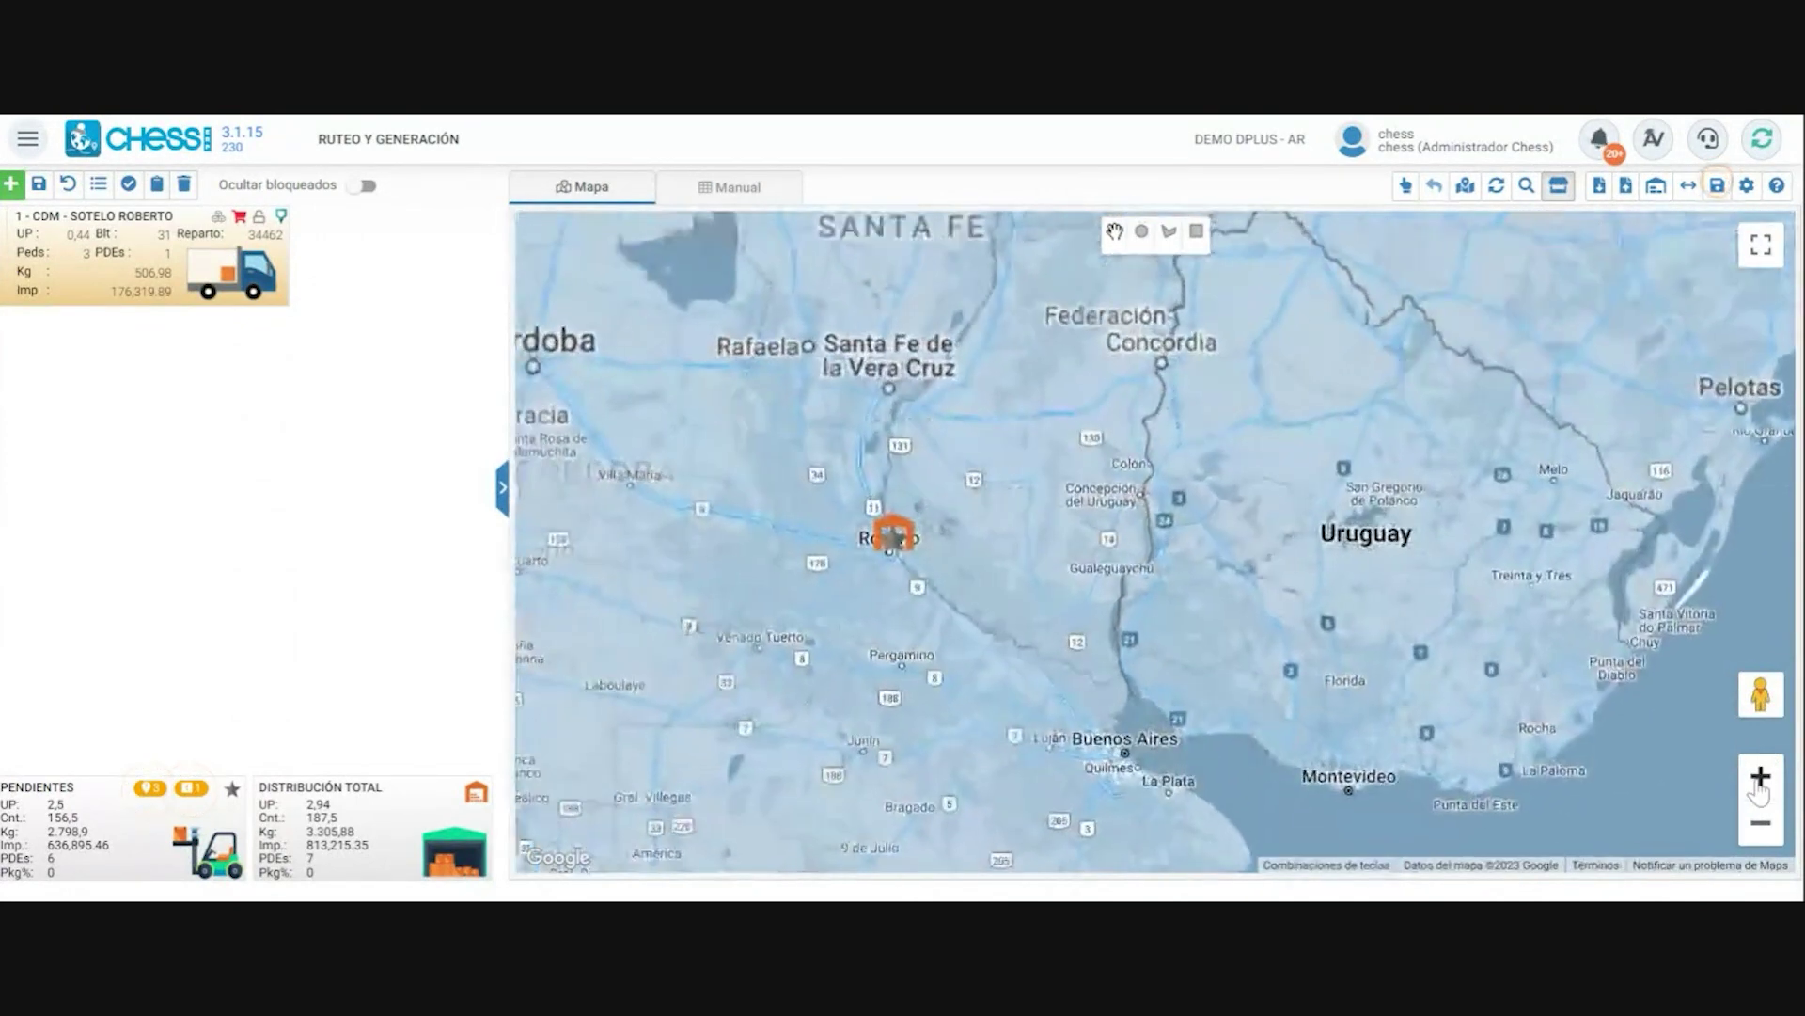
{"action": "left_click_drag", "start_coordinate": [1071, 638], "coordinate": [1432, 622]}
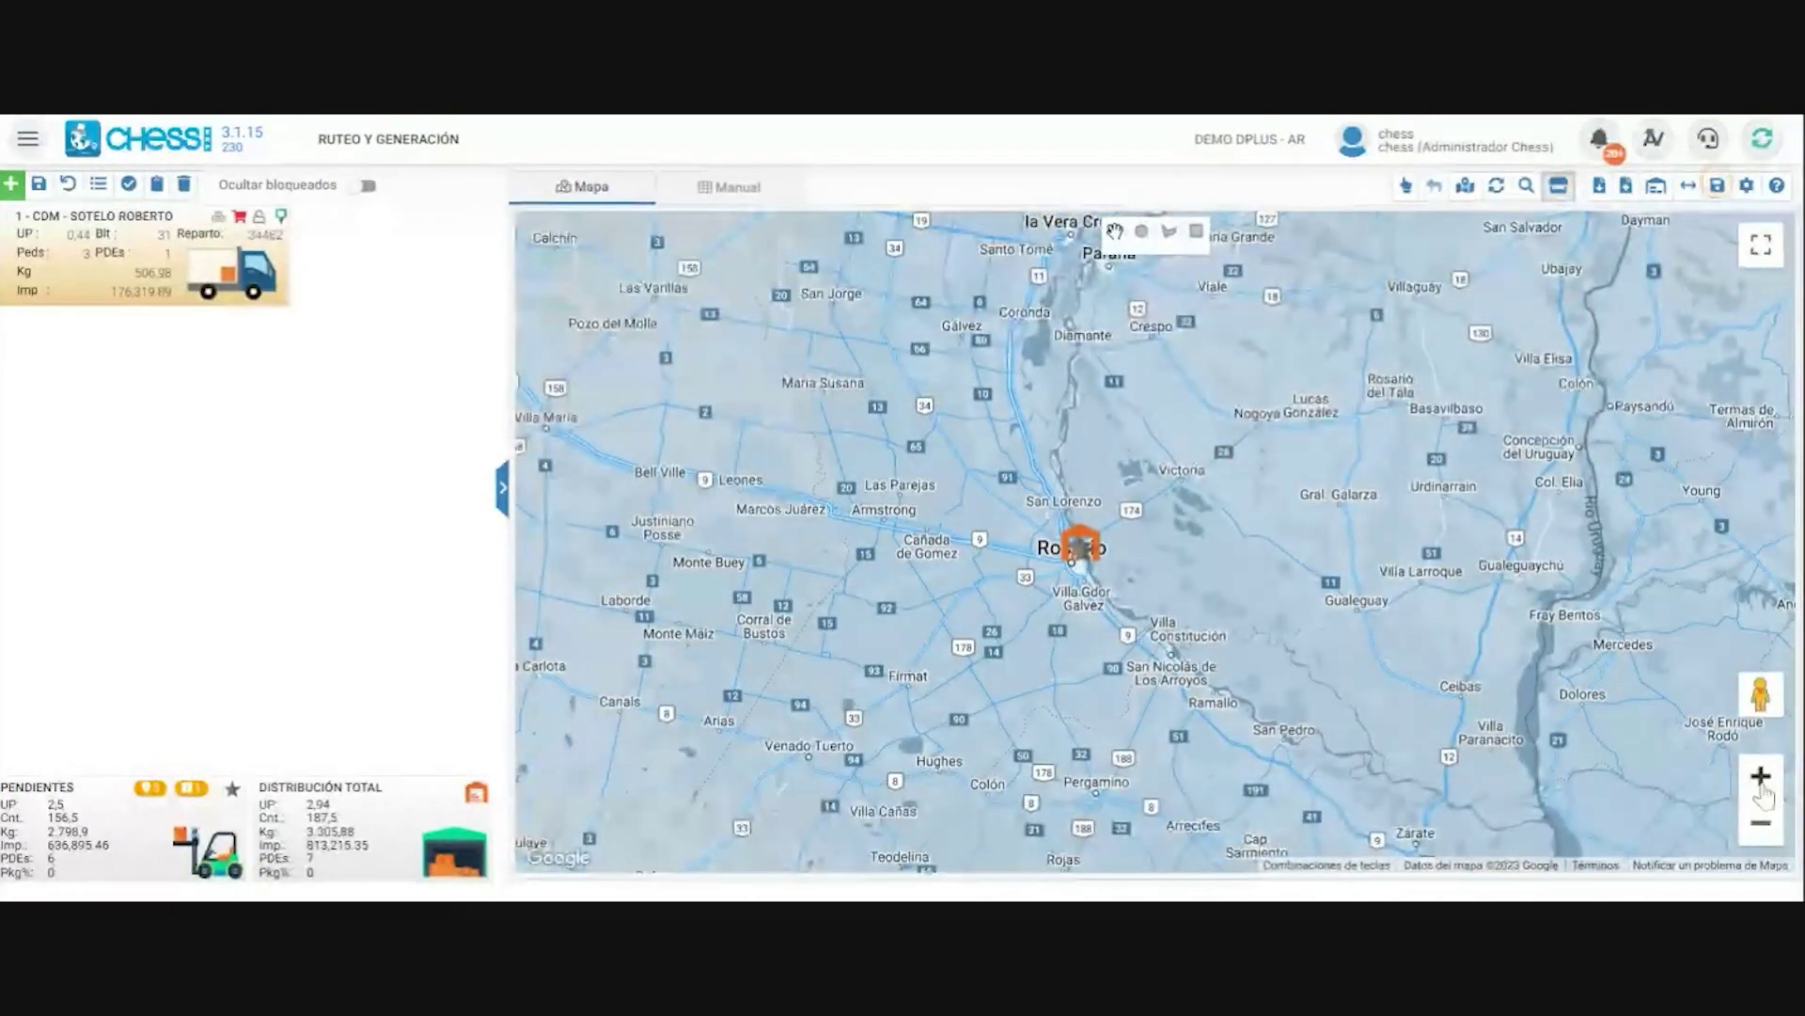
{"action": "left_click", "coordinate": [1761, 777]}
{"action": "left_click", "coordinate": [1760, 780]}
{"action": "left_click", "coordinate": [1760, 781]}
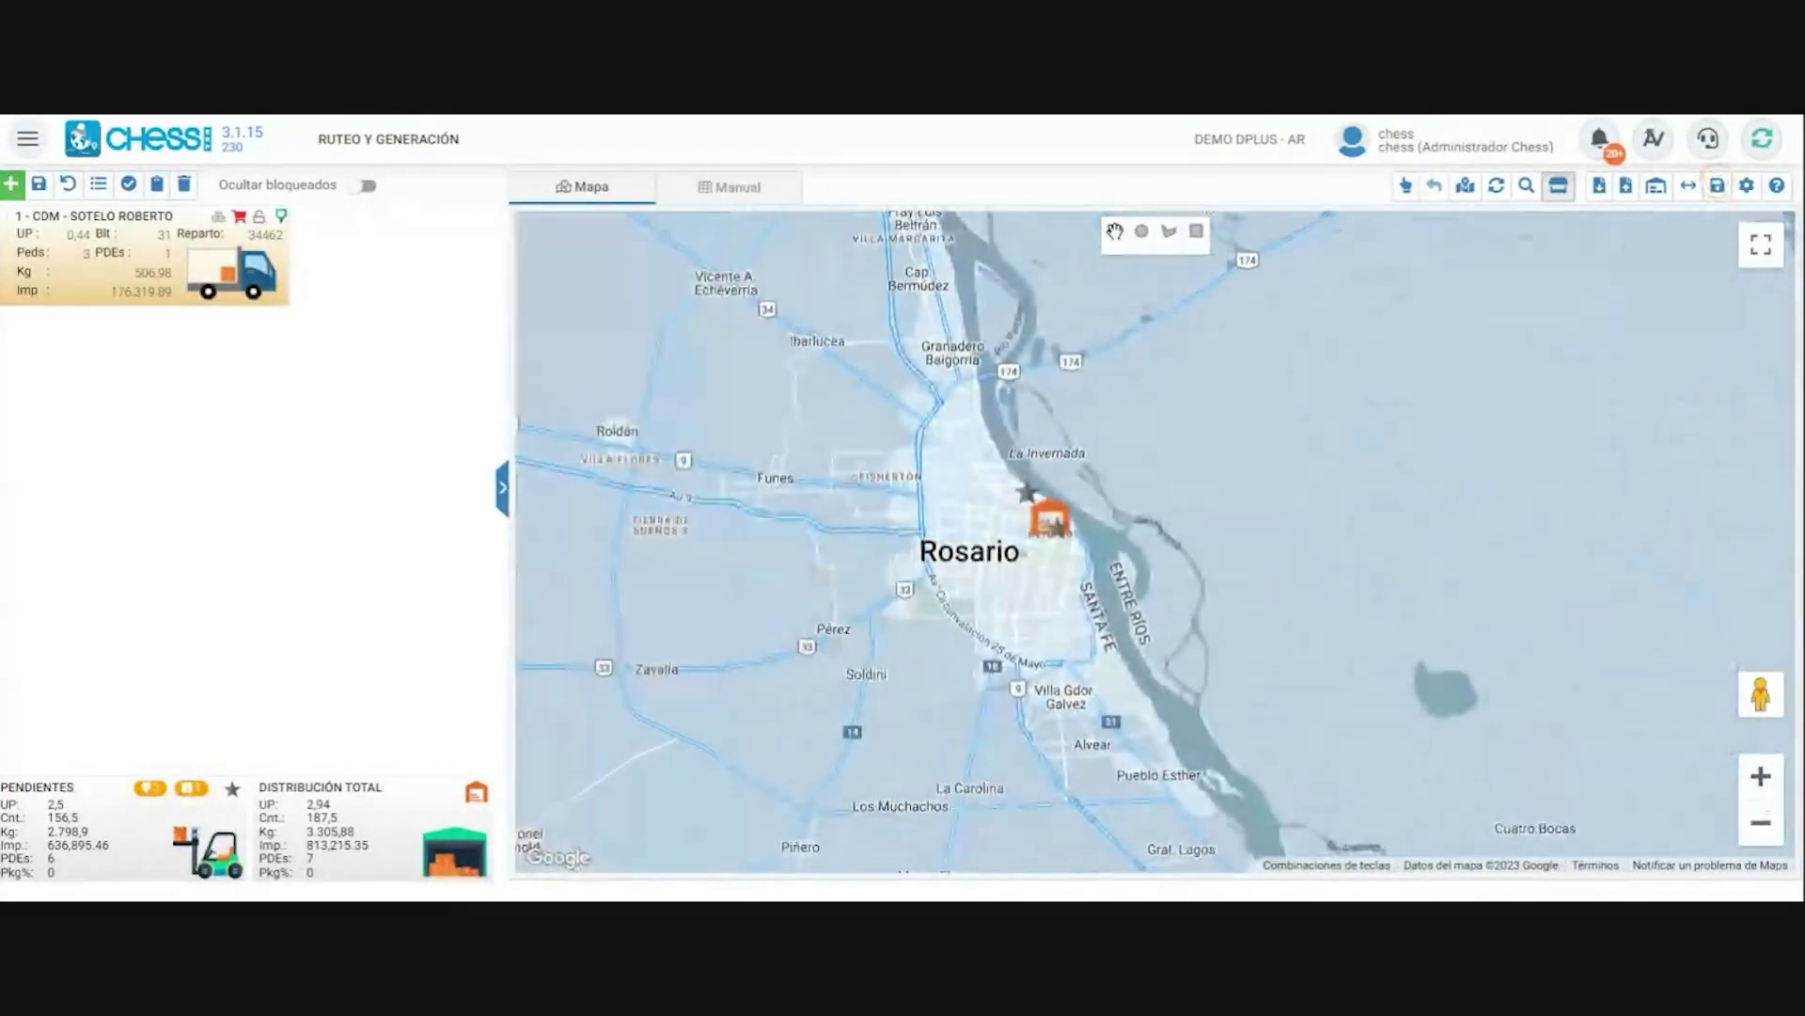
{"action": "left_click", "coordinate": [1761, 777]}
{"action": "left_click", "coordinate": [1760, 776]}
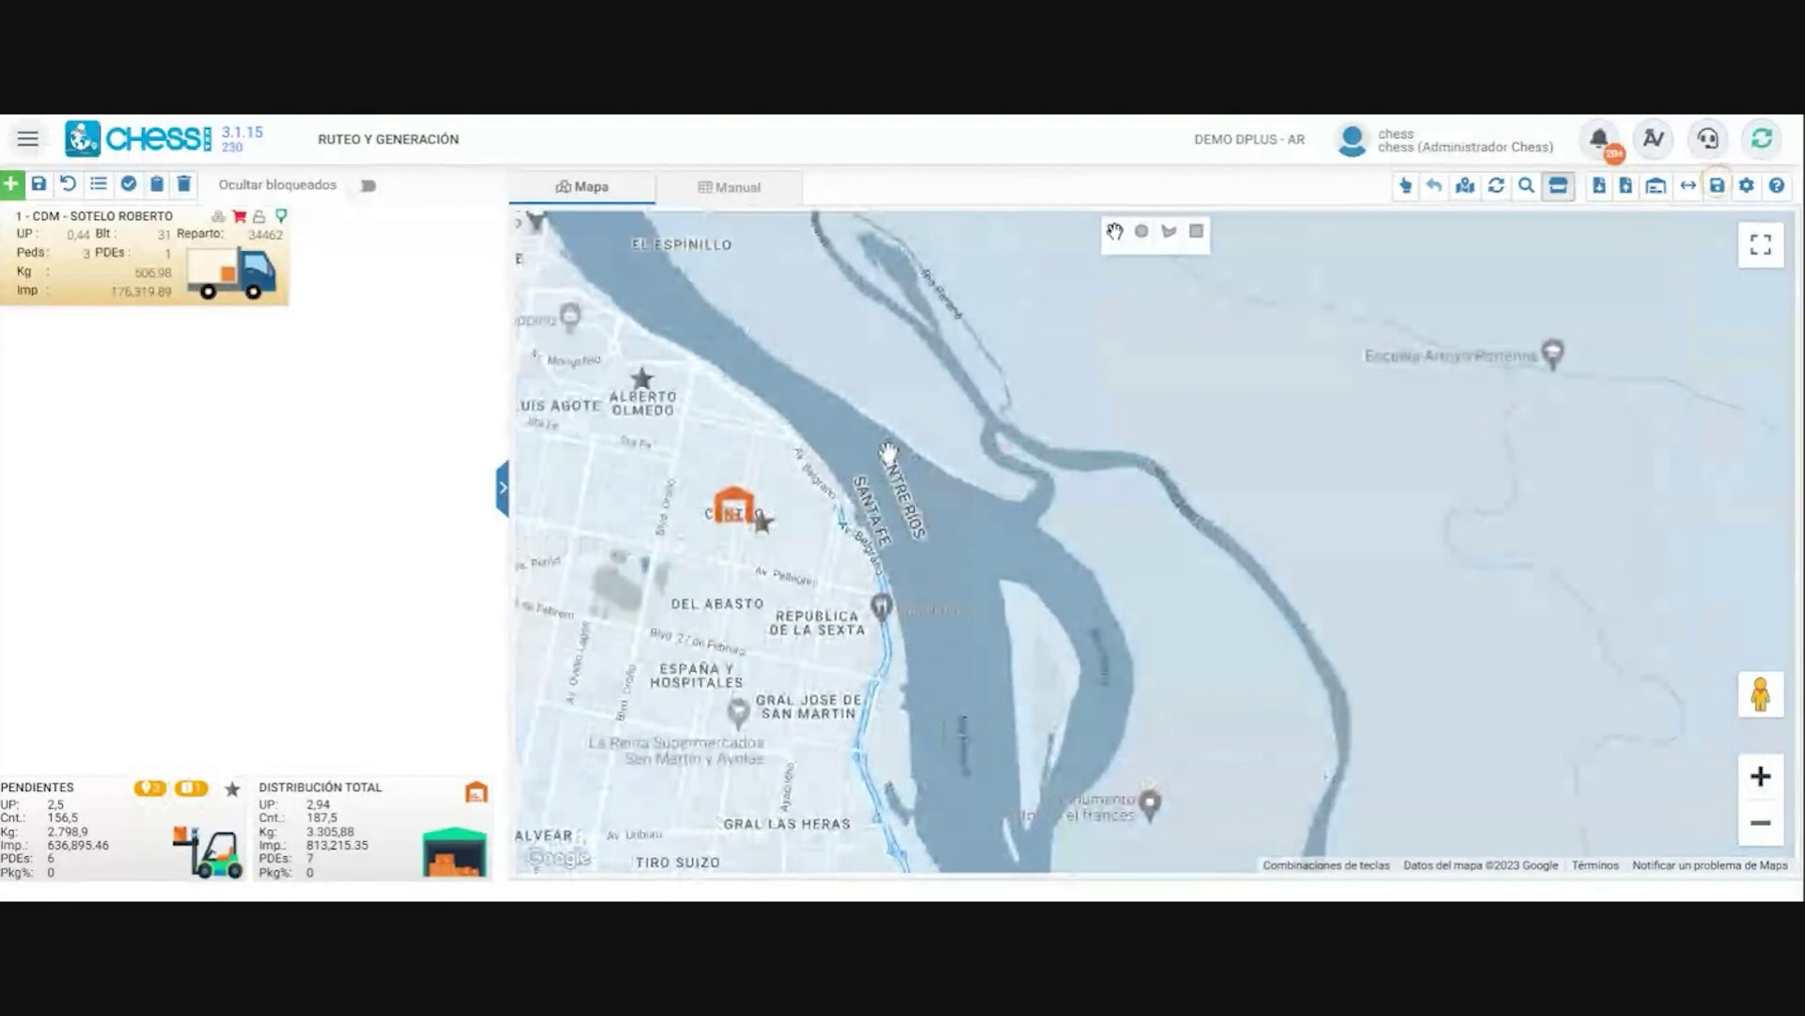
{"action": "left_click_drag", "start_coordinate": [999, 507], "coordinate": [1285, 573]}
{"action": "scroll", "coordinate": [1121, 549], "scroll_direction": "up", "scroll_amount": 1}
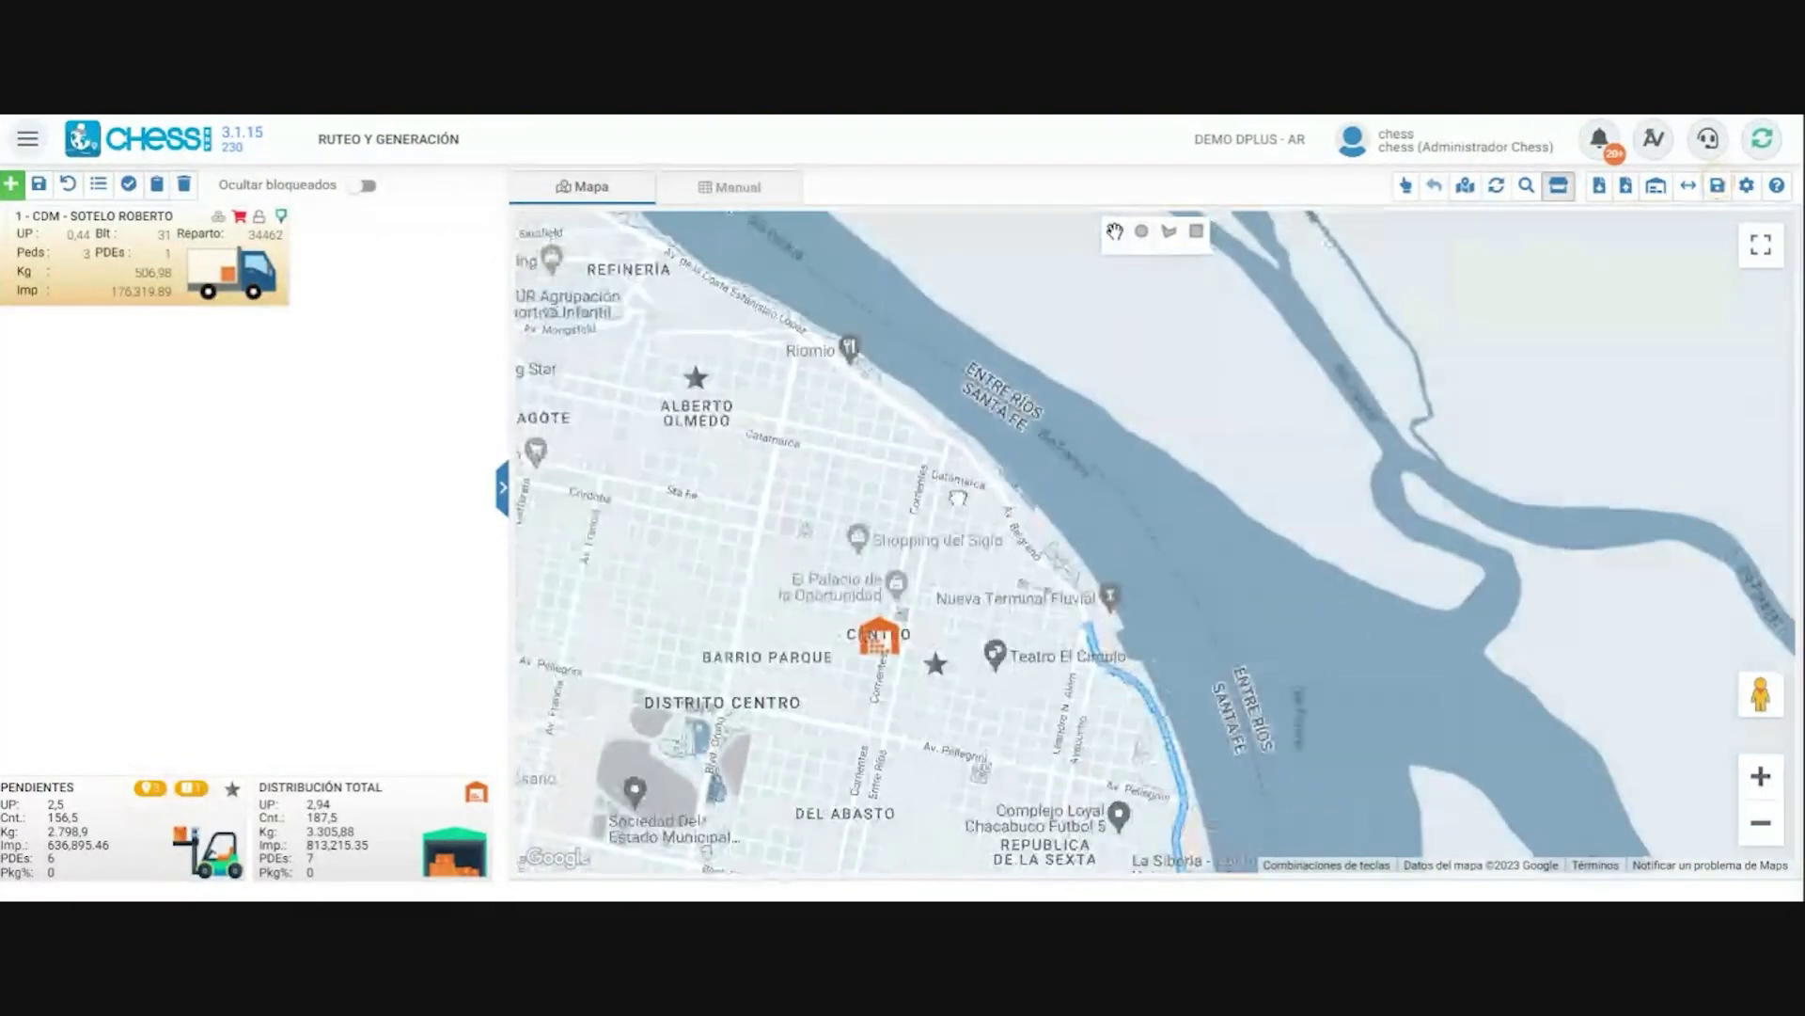
{"action": "left_click_drag", "start_coordinate": [772, 453], "coordinate": [913, 481]}
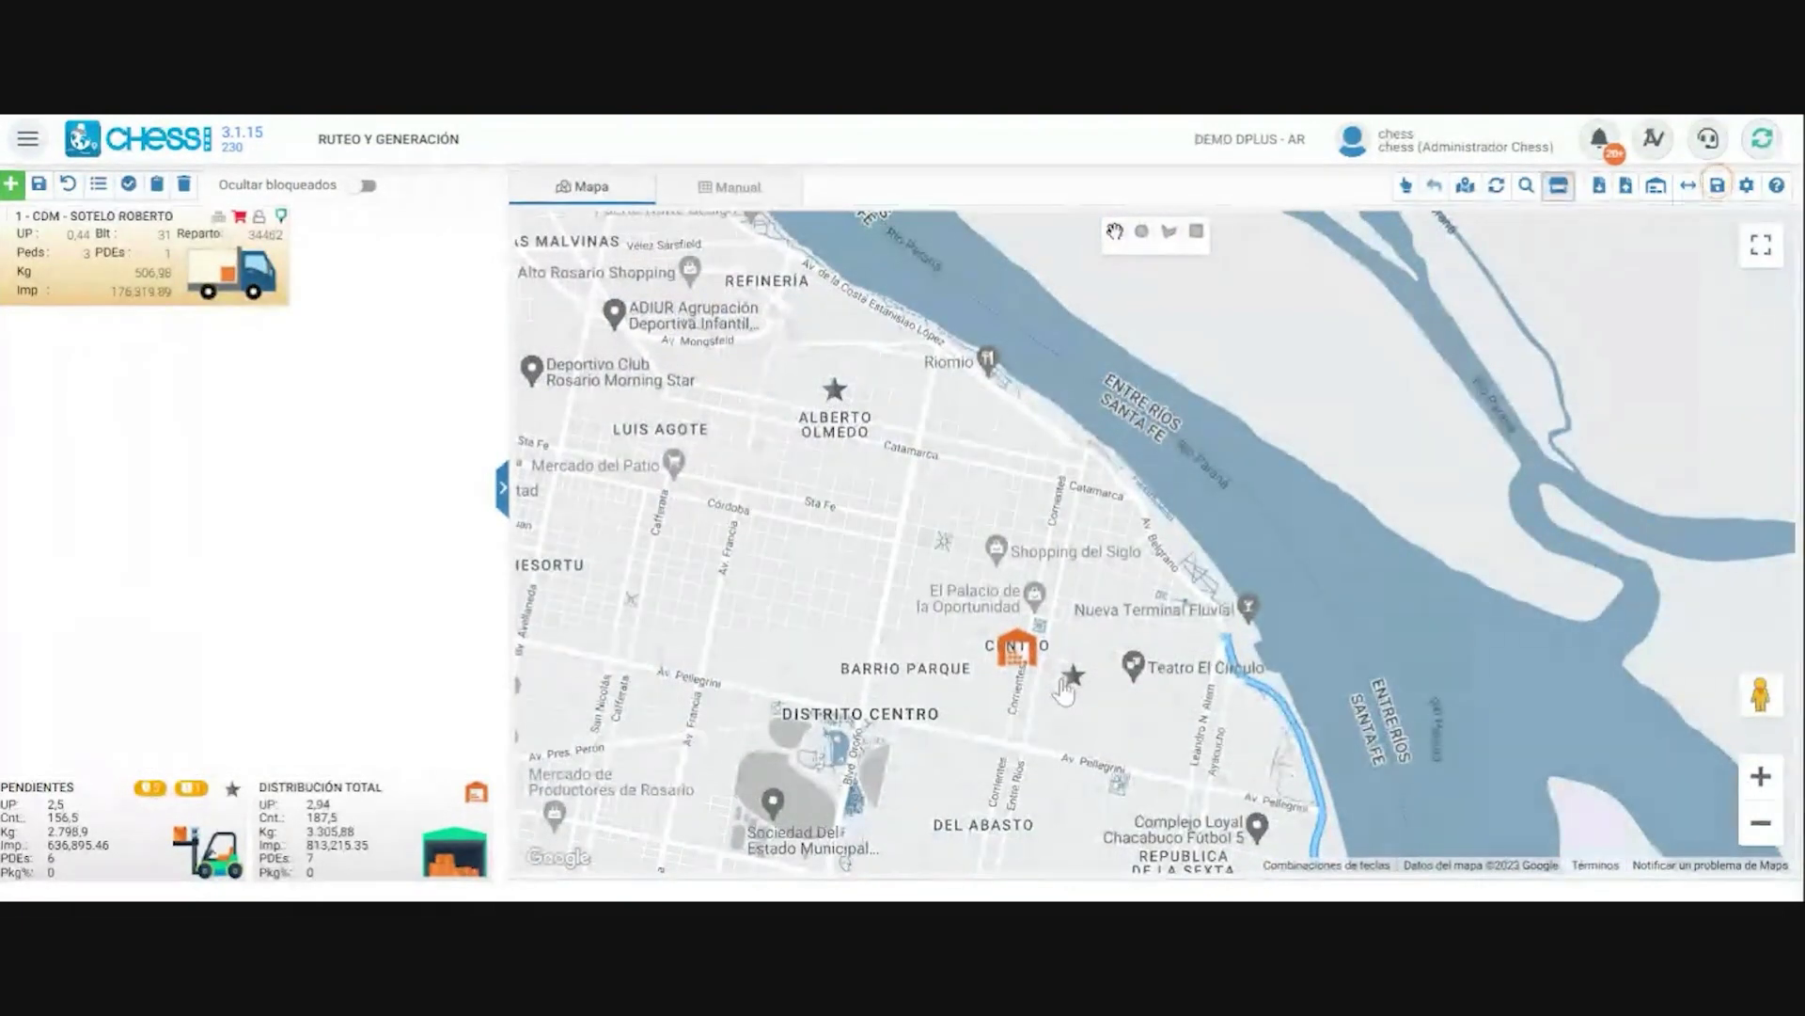
{"action": "left_click", "coordinate": [1075, 679]}
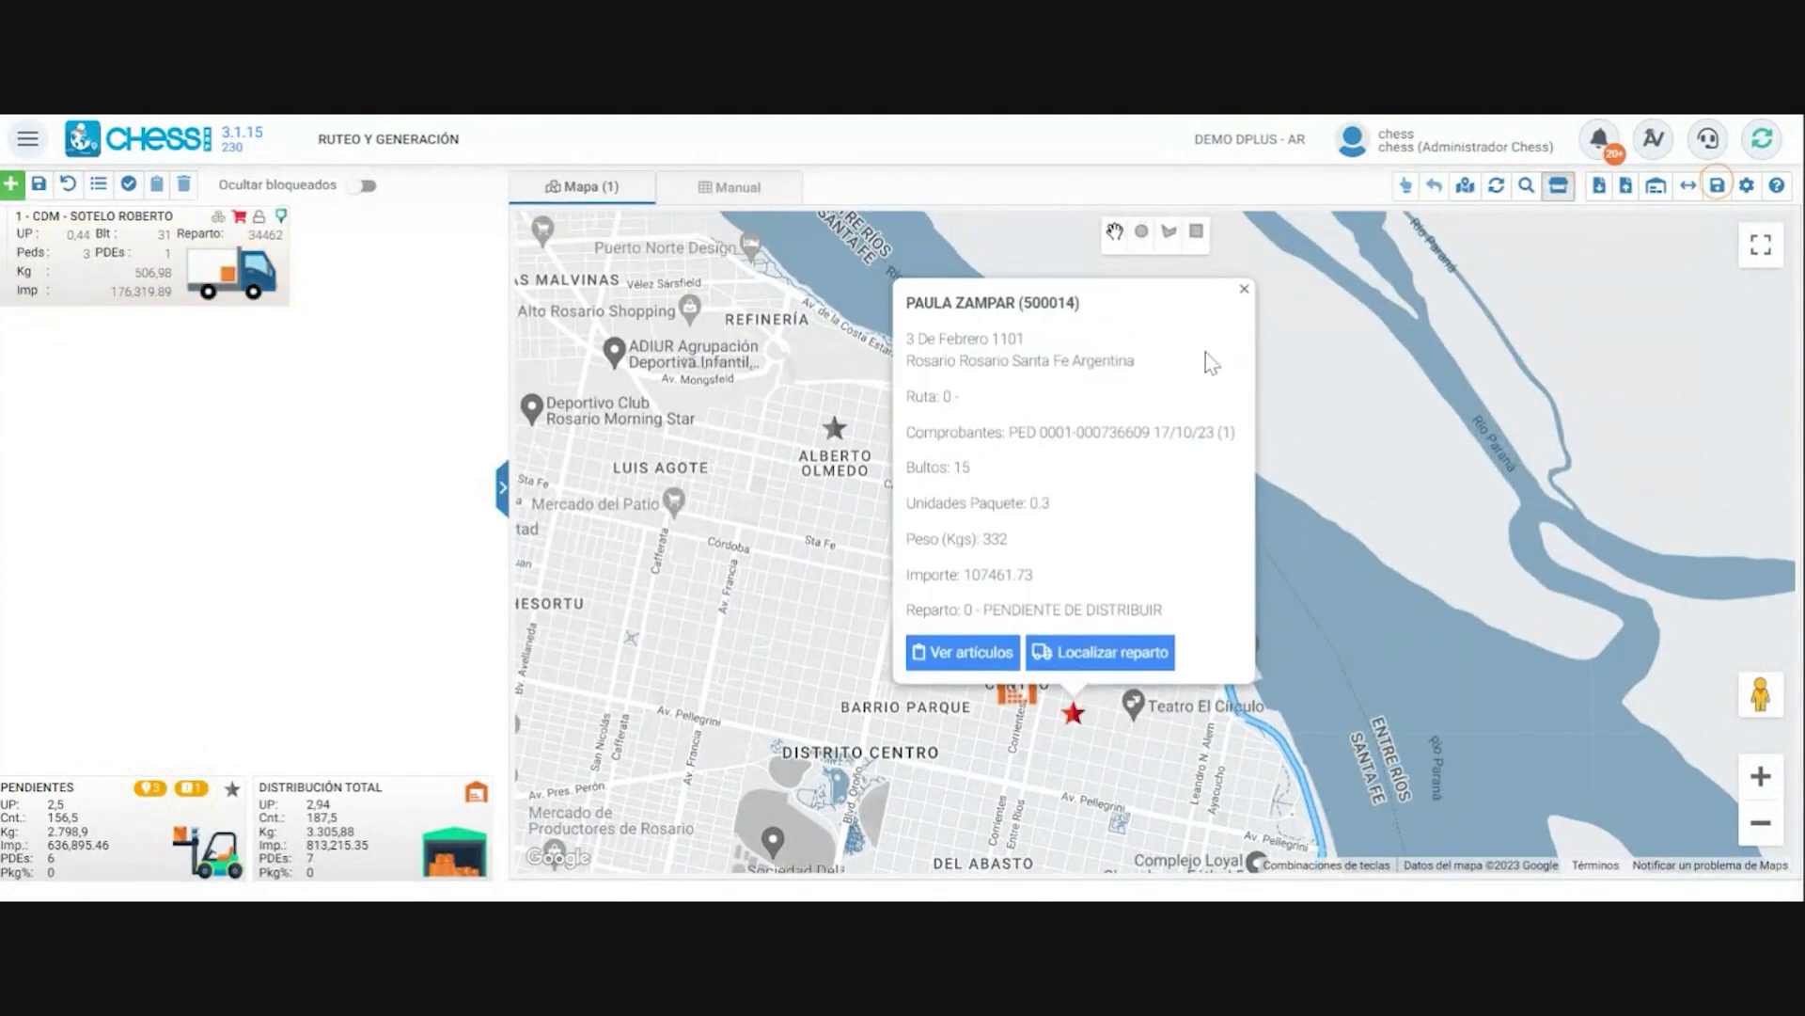
{"action": "left_click", "coordinate": [1243, 290]}
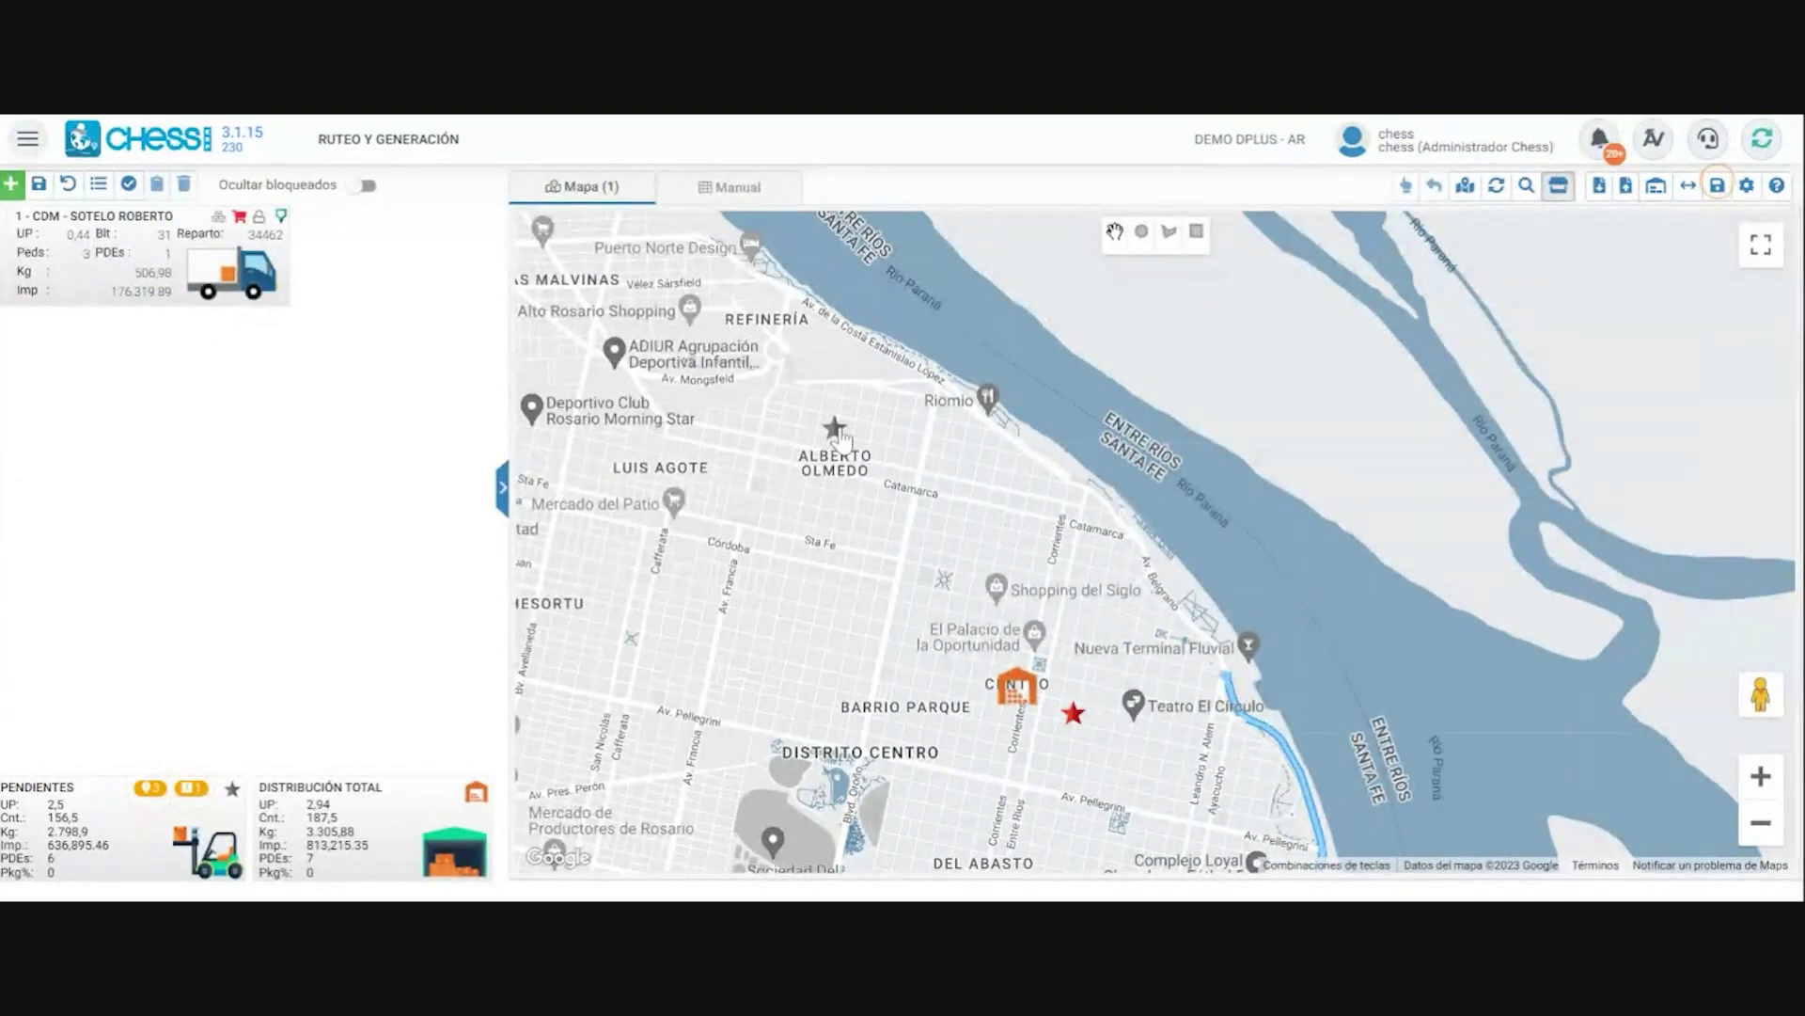
- Consult the details of the pending delivery point in Alberto Olmedo on the map and clear its selection
{"action": "left_click", "coordinate": [836, 430]}
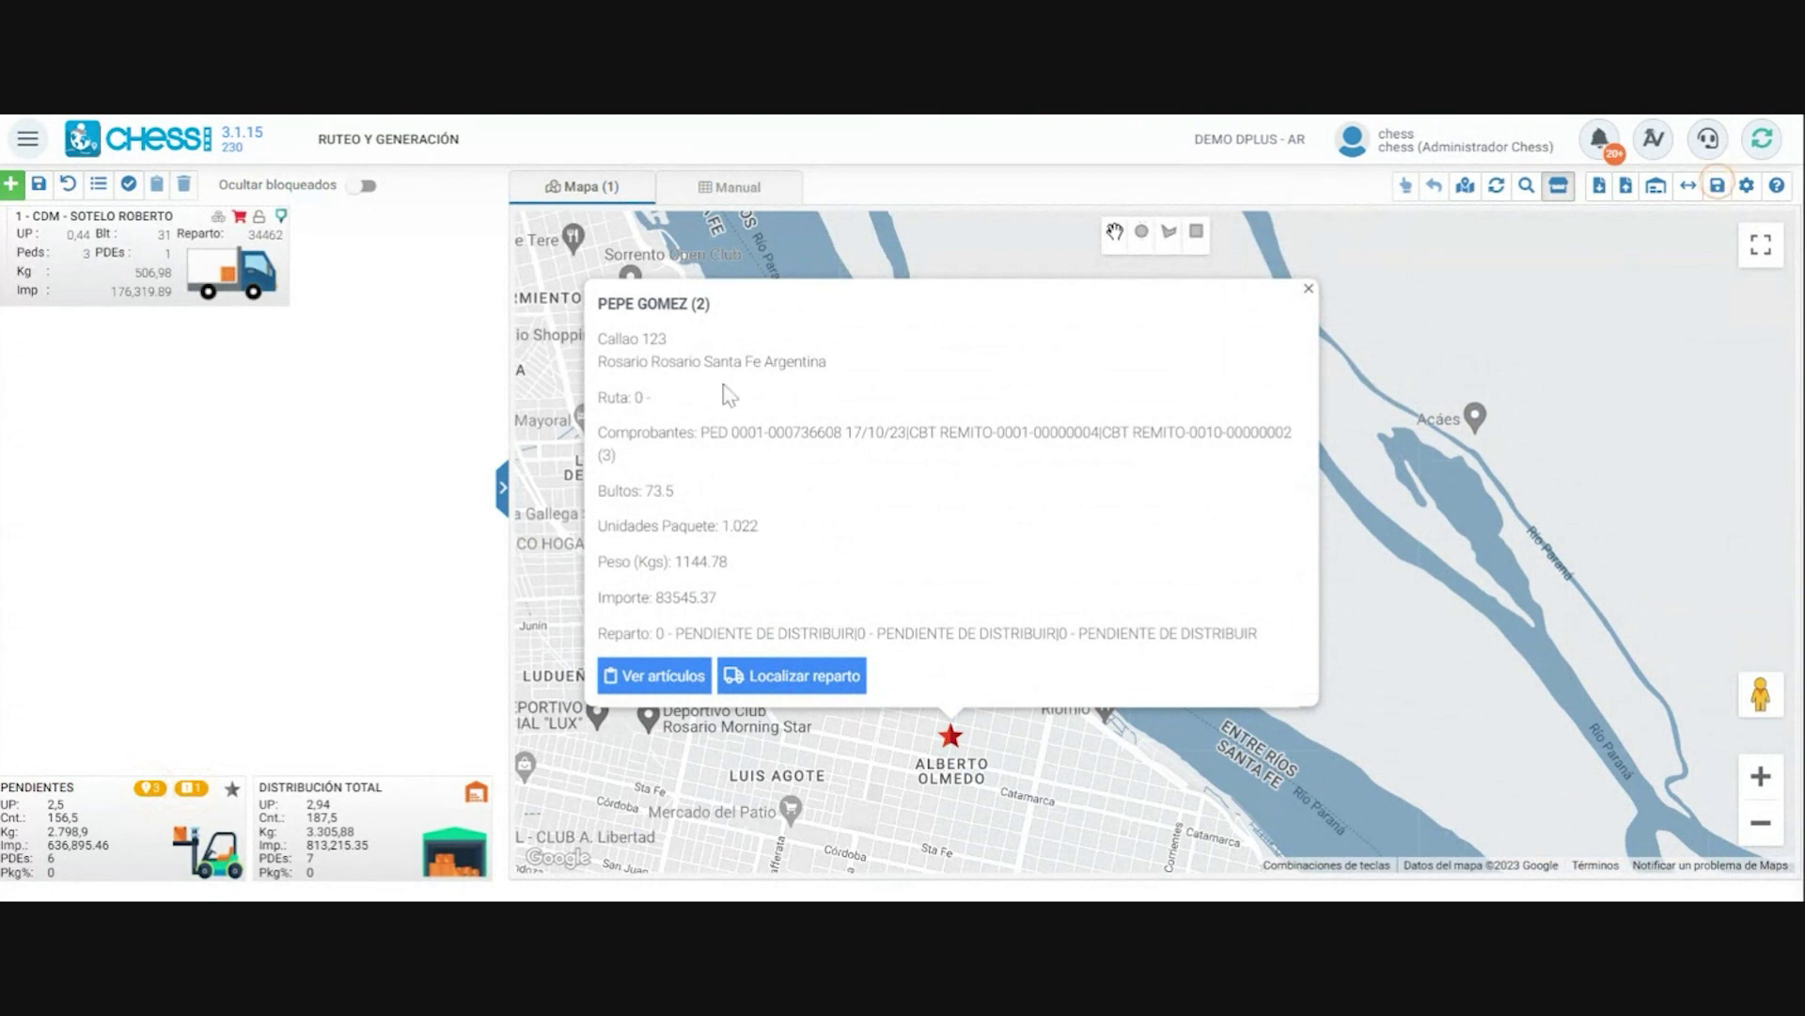
{"action": "left_click", "coordinate": [1308, 288]}
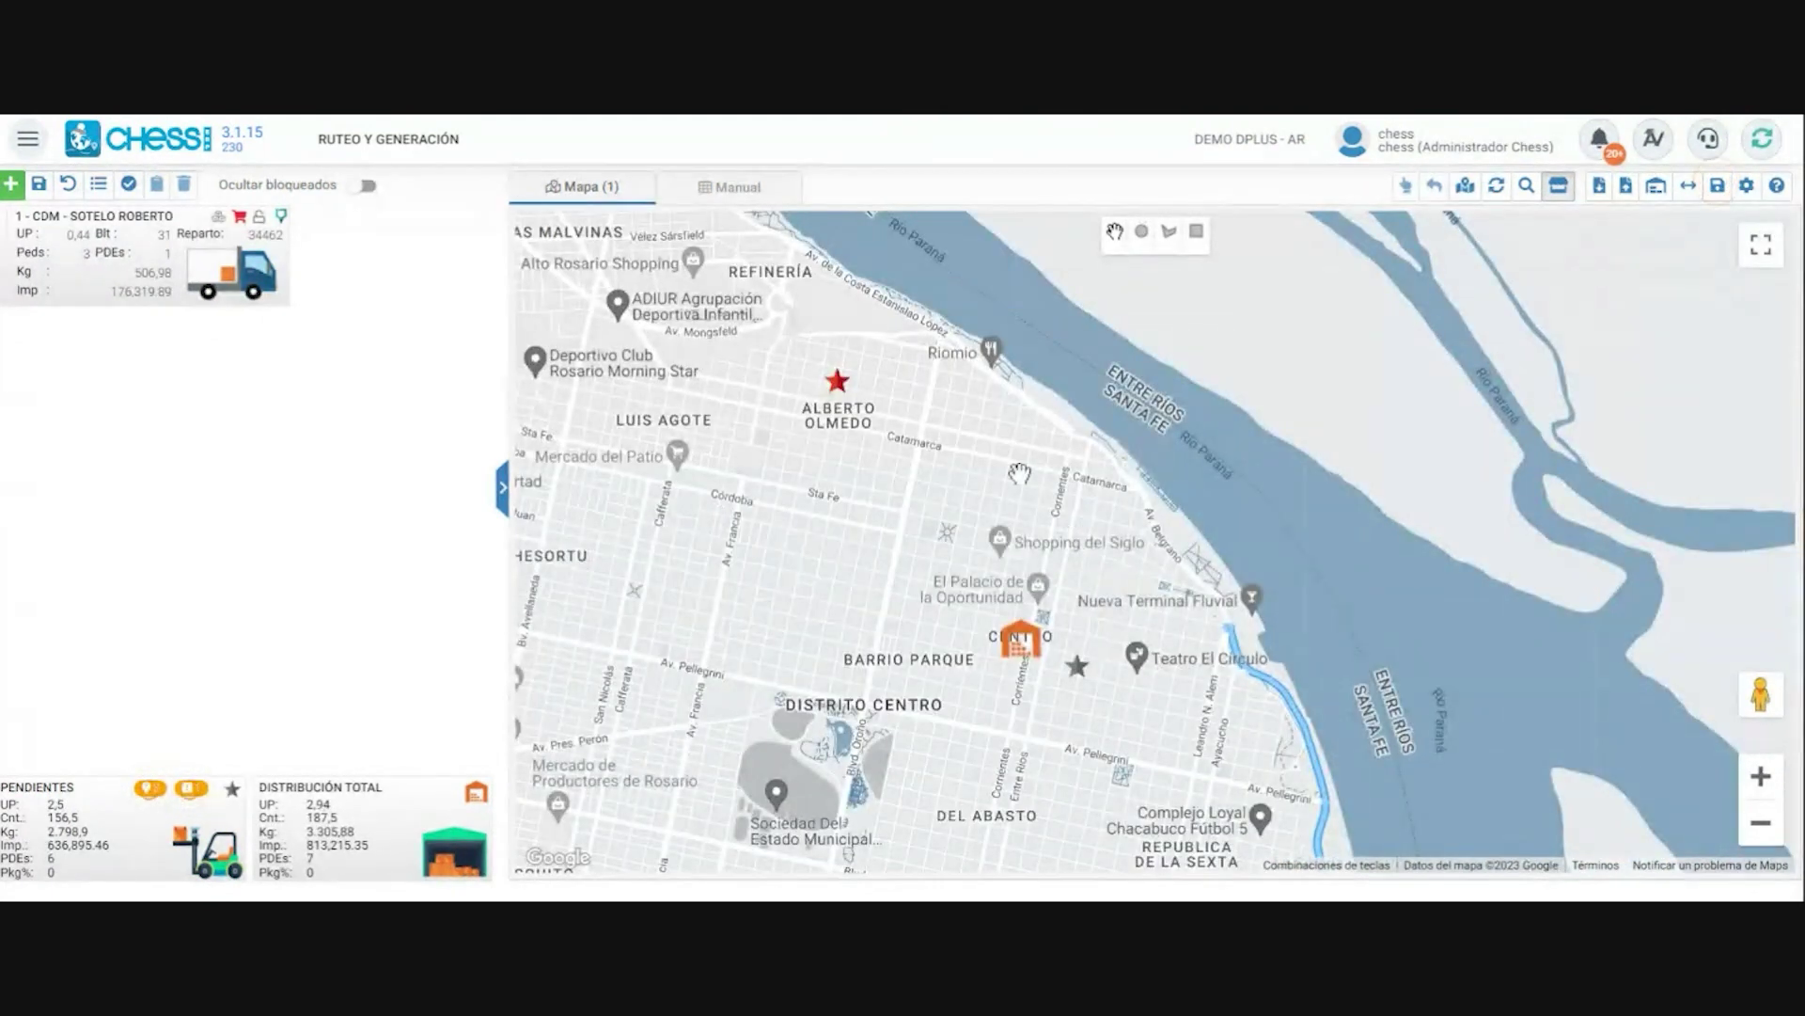
{"action": "left_click", "coordinate": [844, 391]}
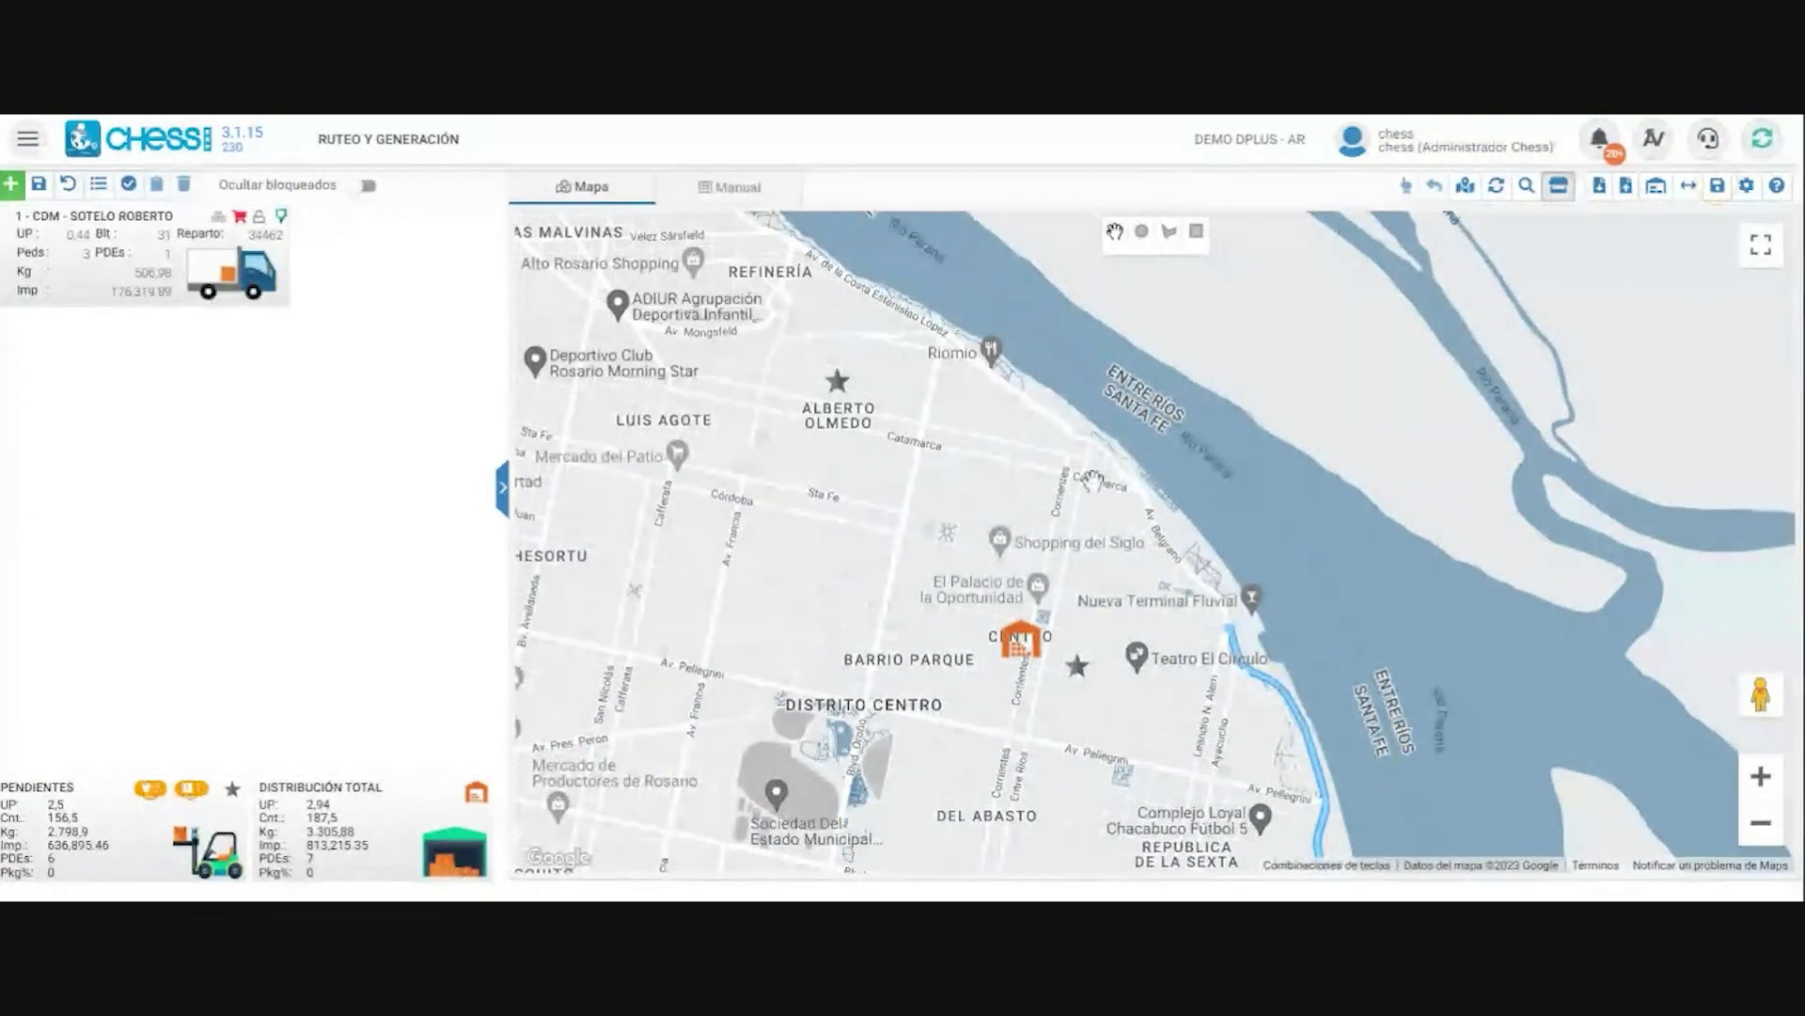
{"action": "left_click_drag", "start_coordinate": [1079, 495], "coordinate": [1125, 532]}
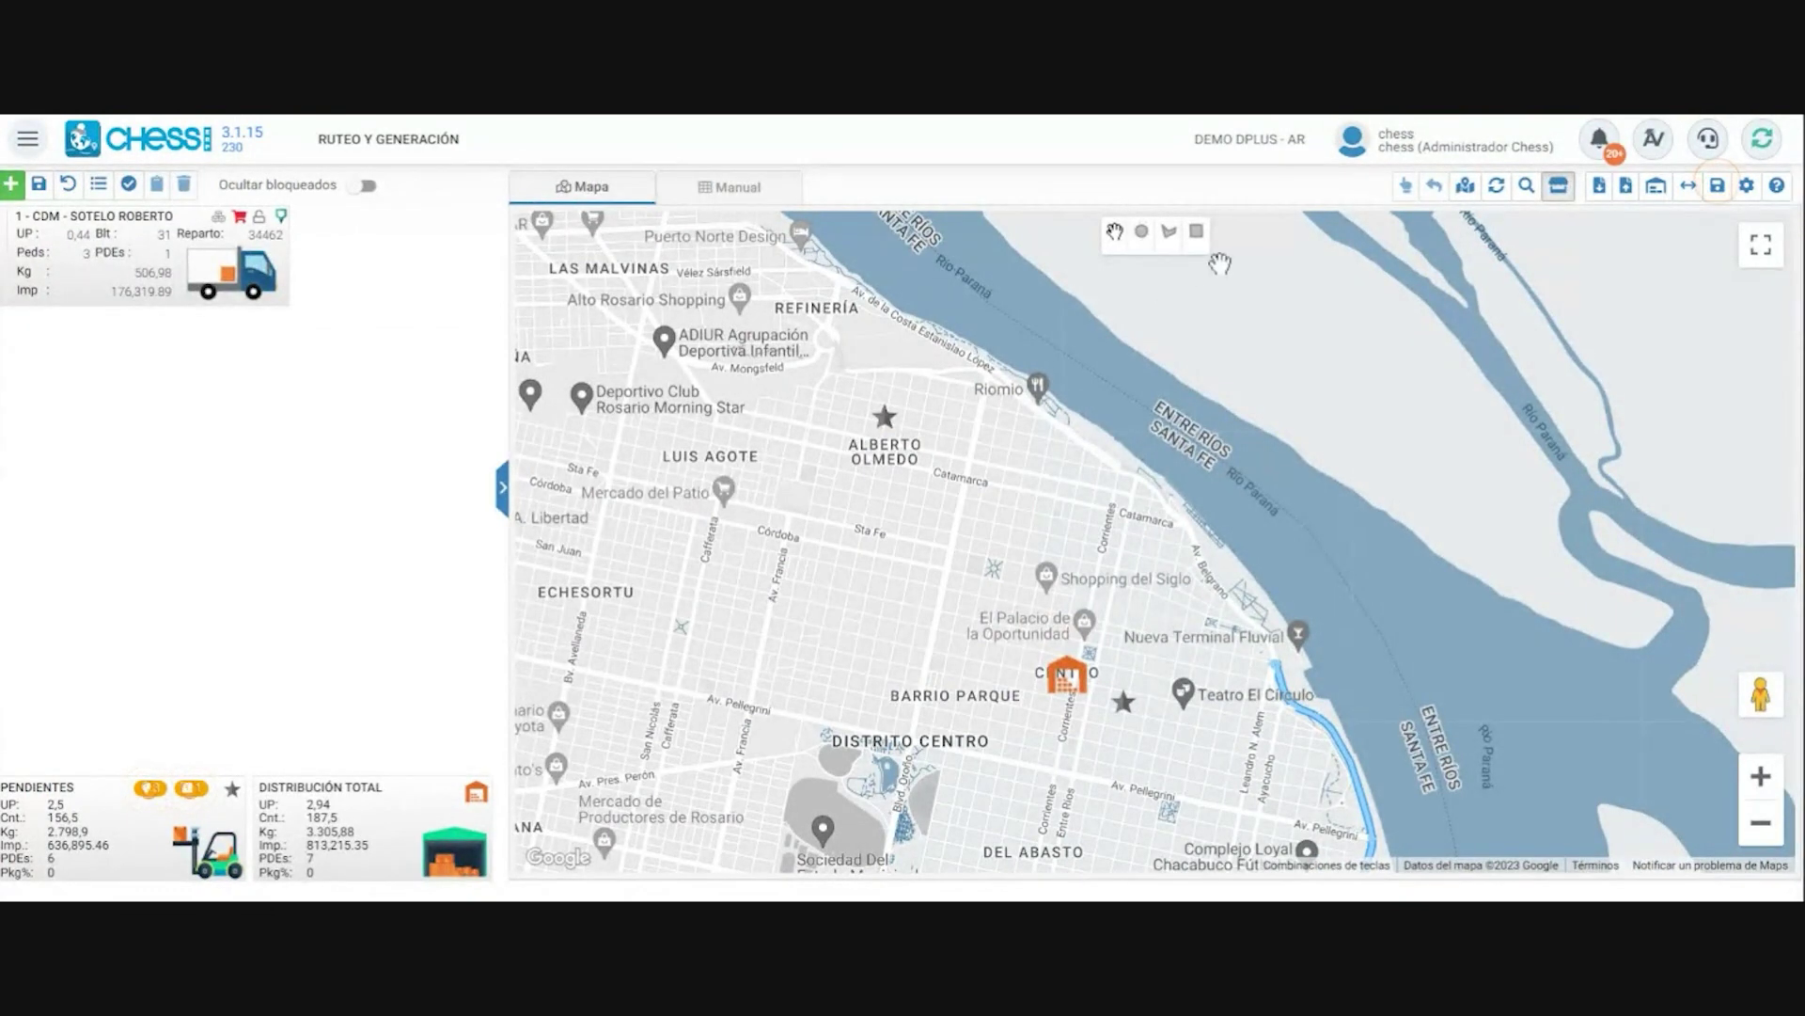
- Add a delivery for transport 2 and make it the selected one
{"action": "left_click", "coordinate": [12, 185]}
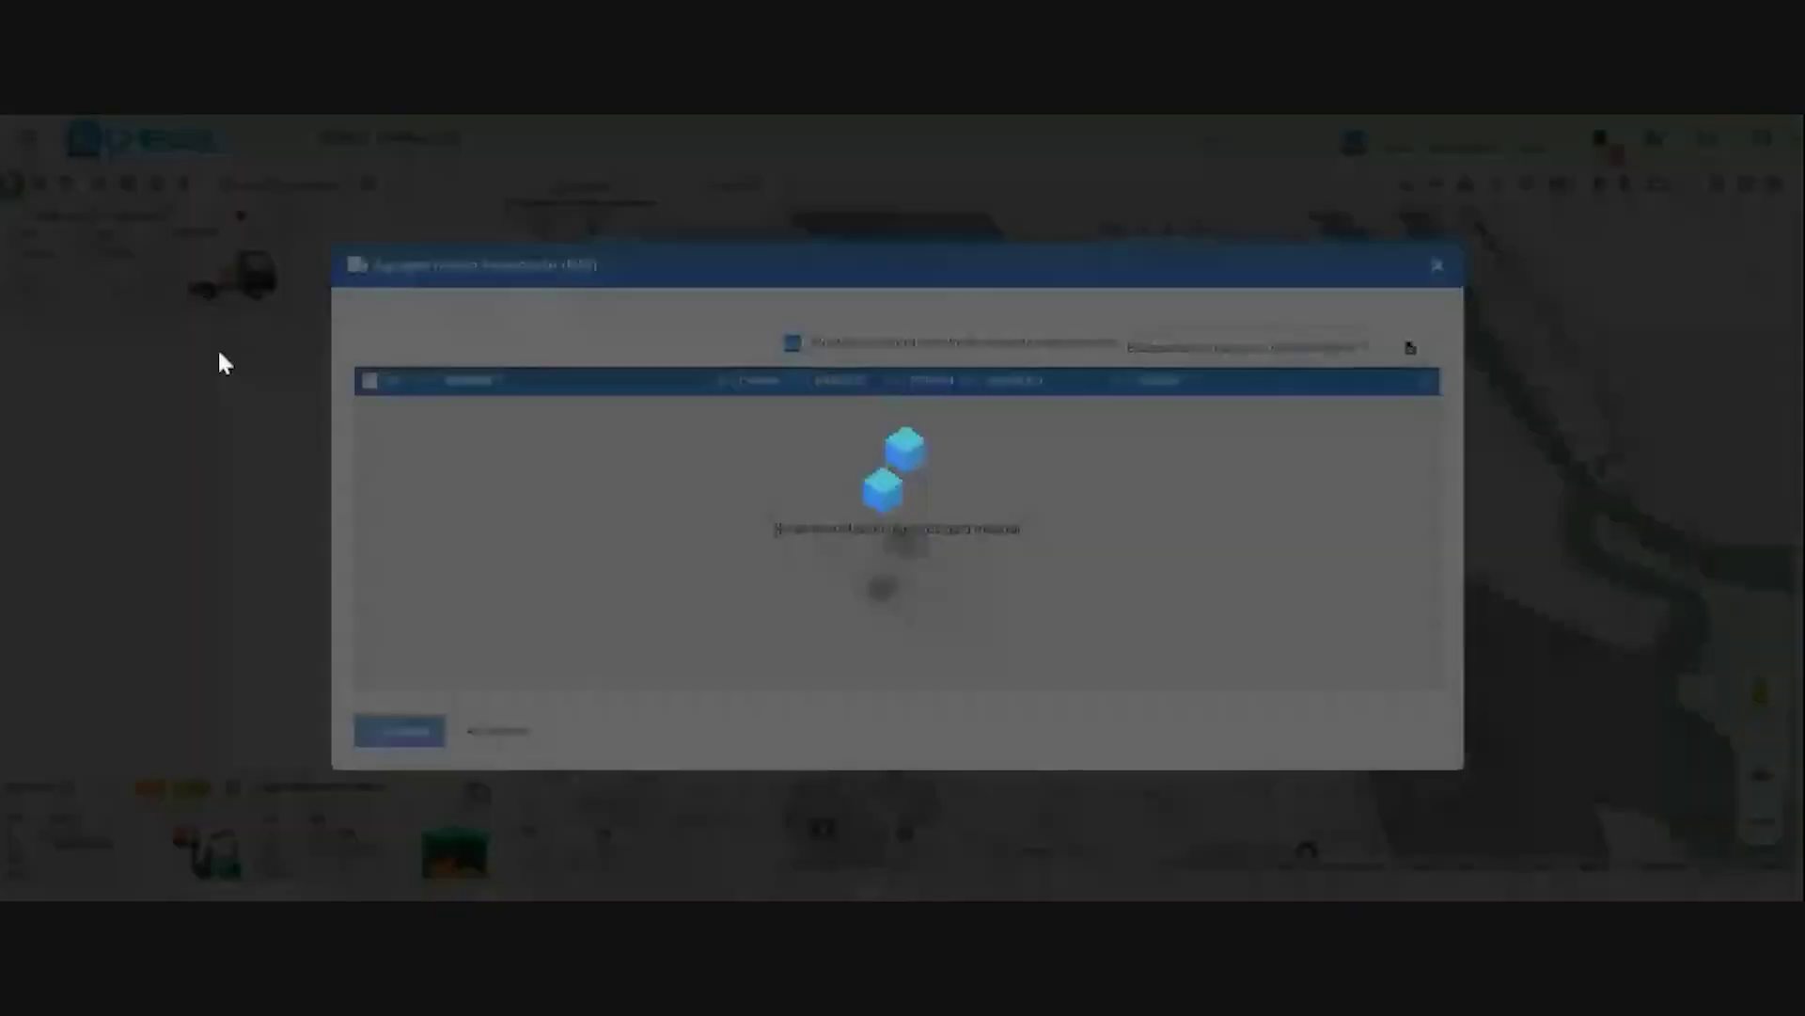
{"action": "left_click", "coordinate": [370, 438]}
{"action": "left_click", "coordinate": [381, 735]}
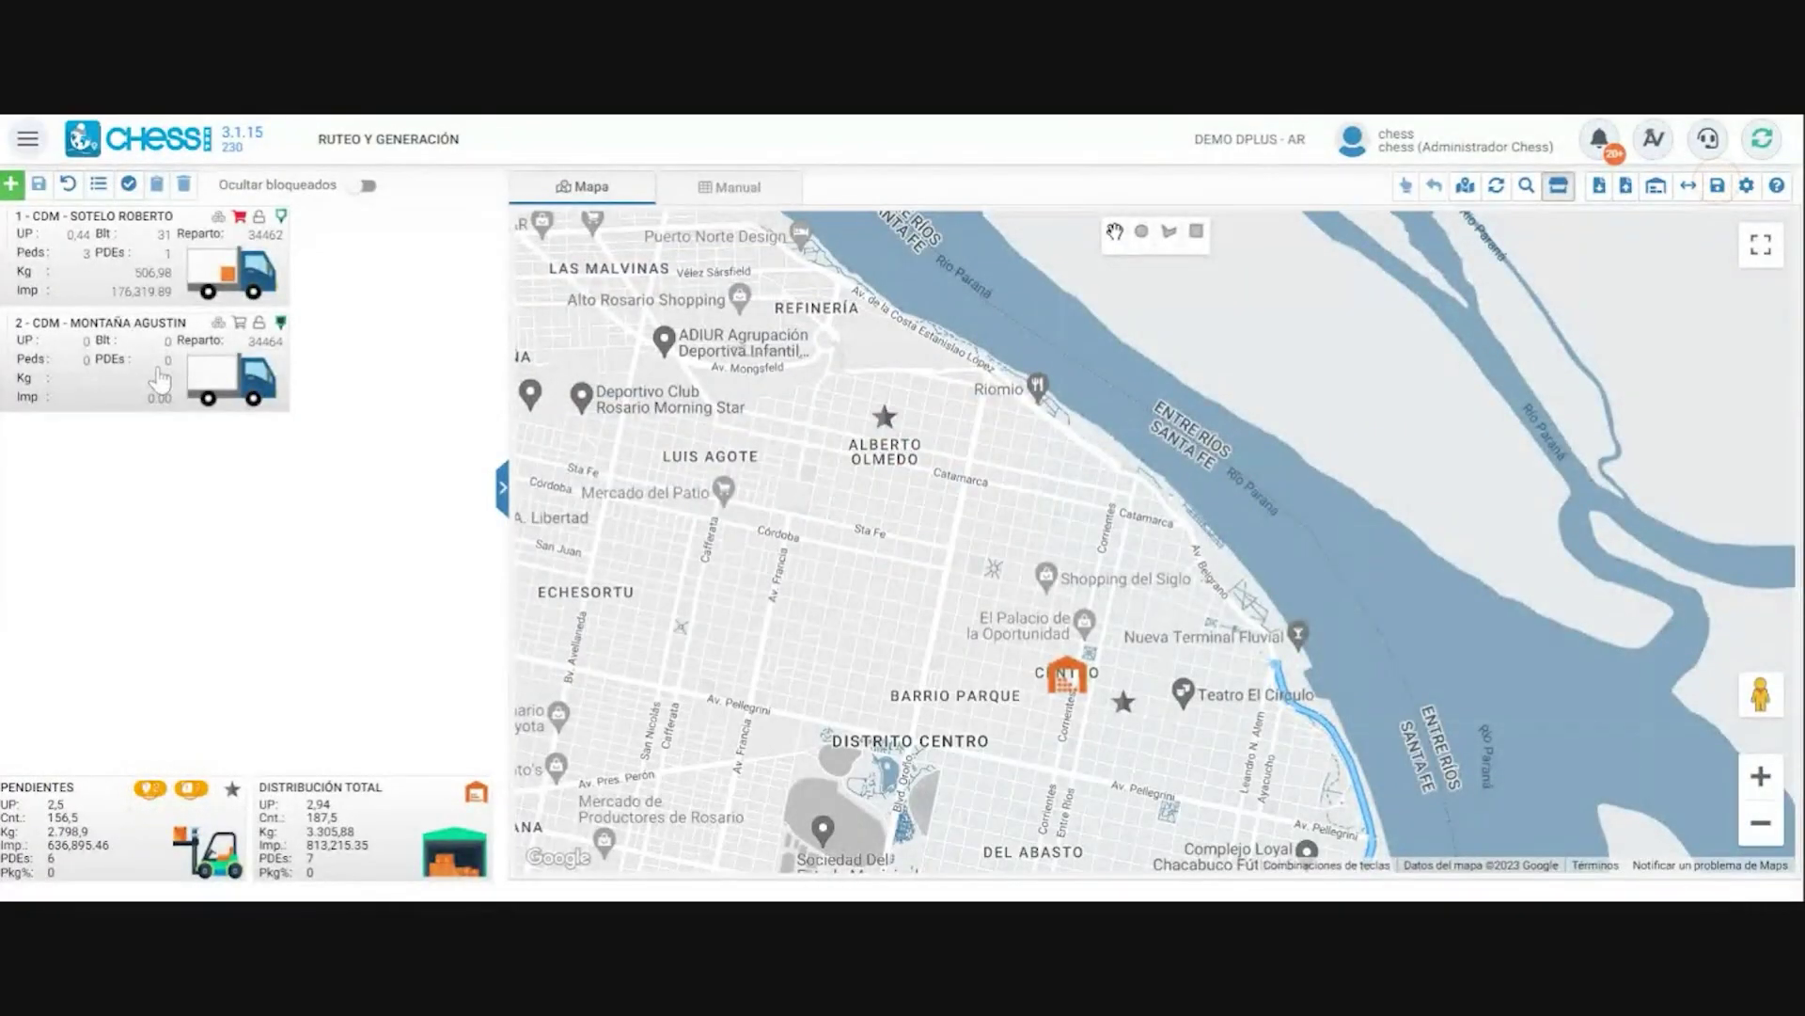
{"action": "left_click", "coordinate": [159, 377]}
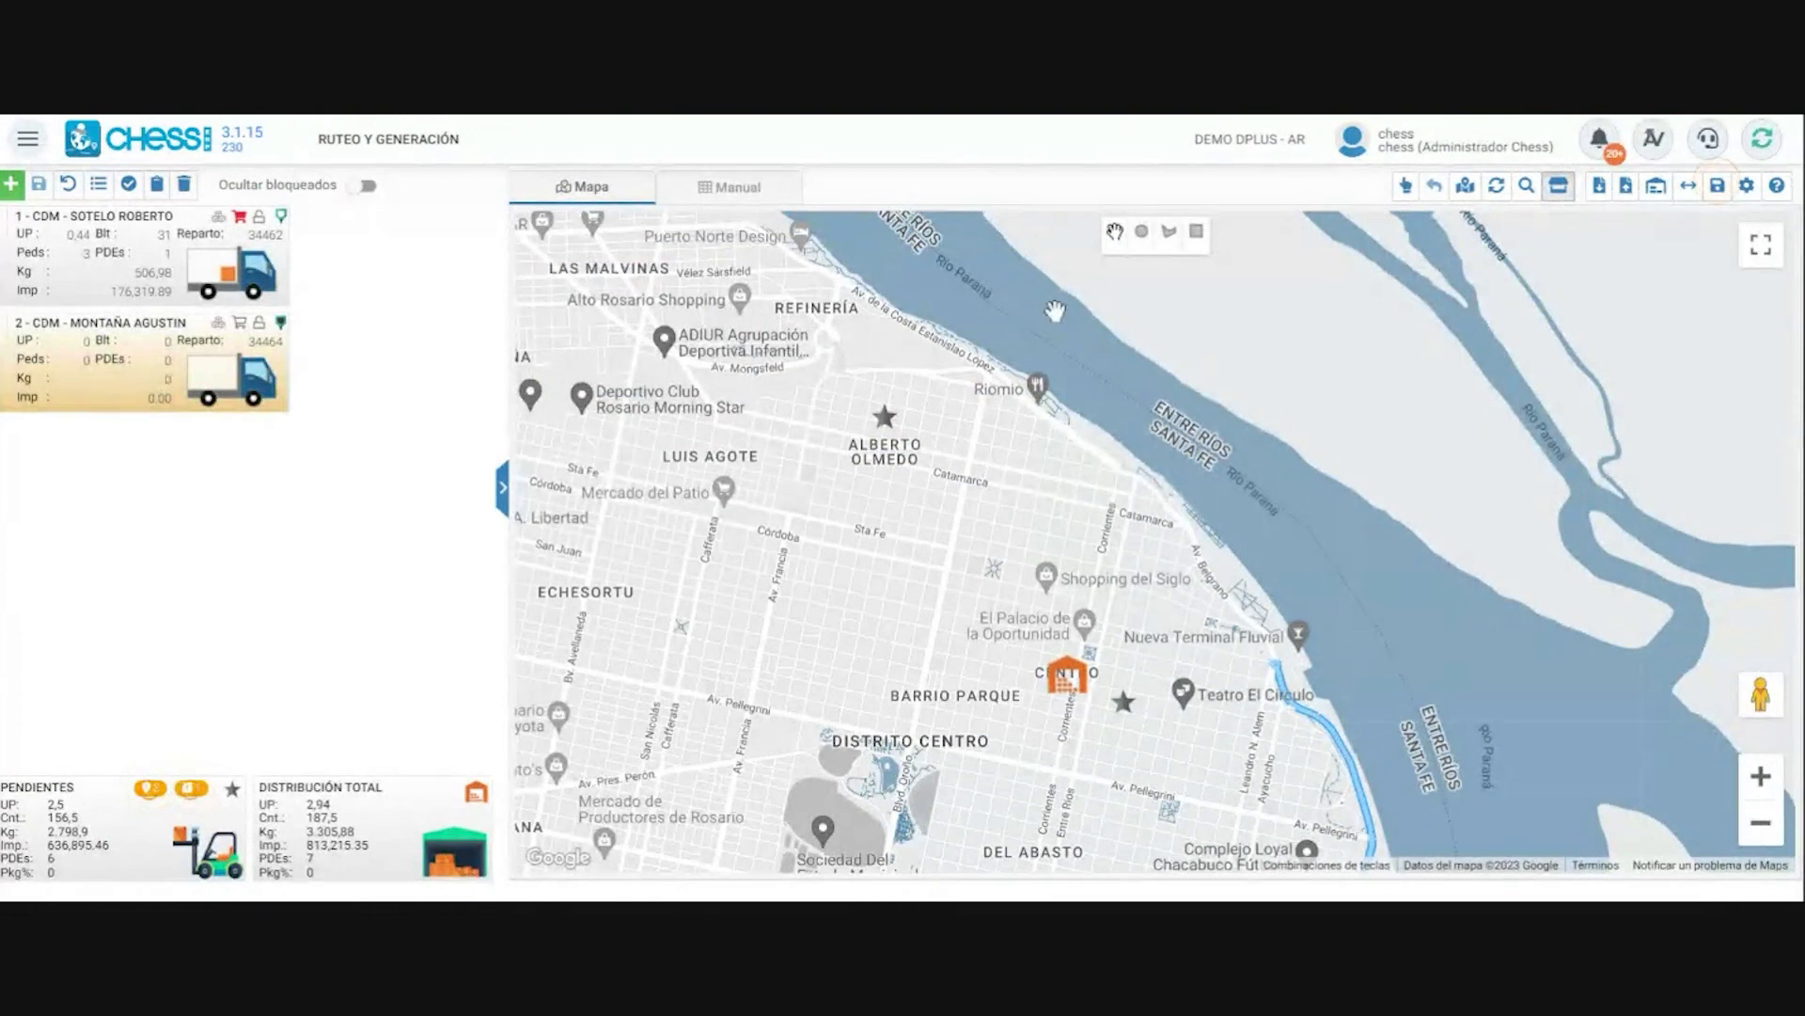
- Select the two pending Rosario delivery points with a rectangular area on the map and assign them to transport 2's delivery
{"action": "left_click", "coordinate": [1143, 235]}
{"action": "left_click_drag", "start_coordinate": [931, 488], "coordinate": [1077, 623]}
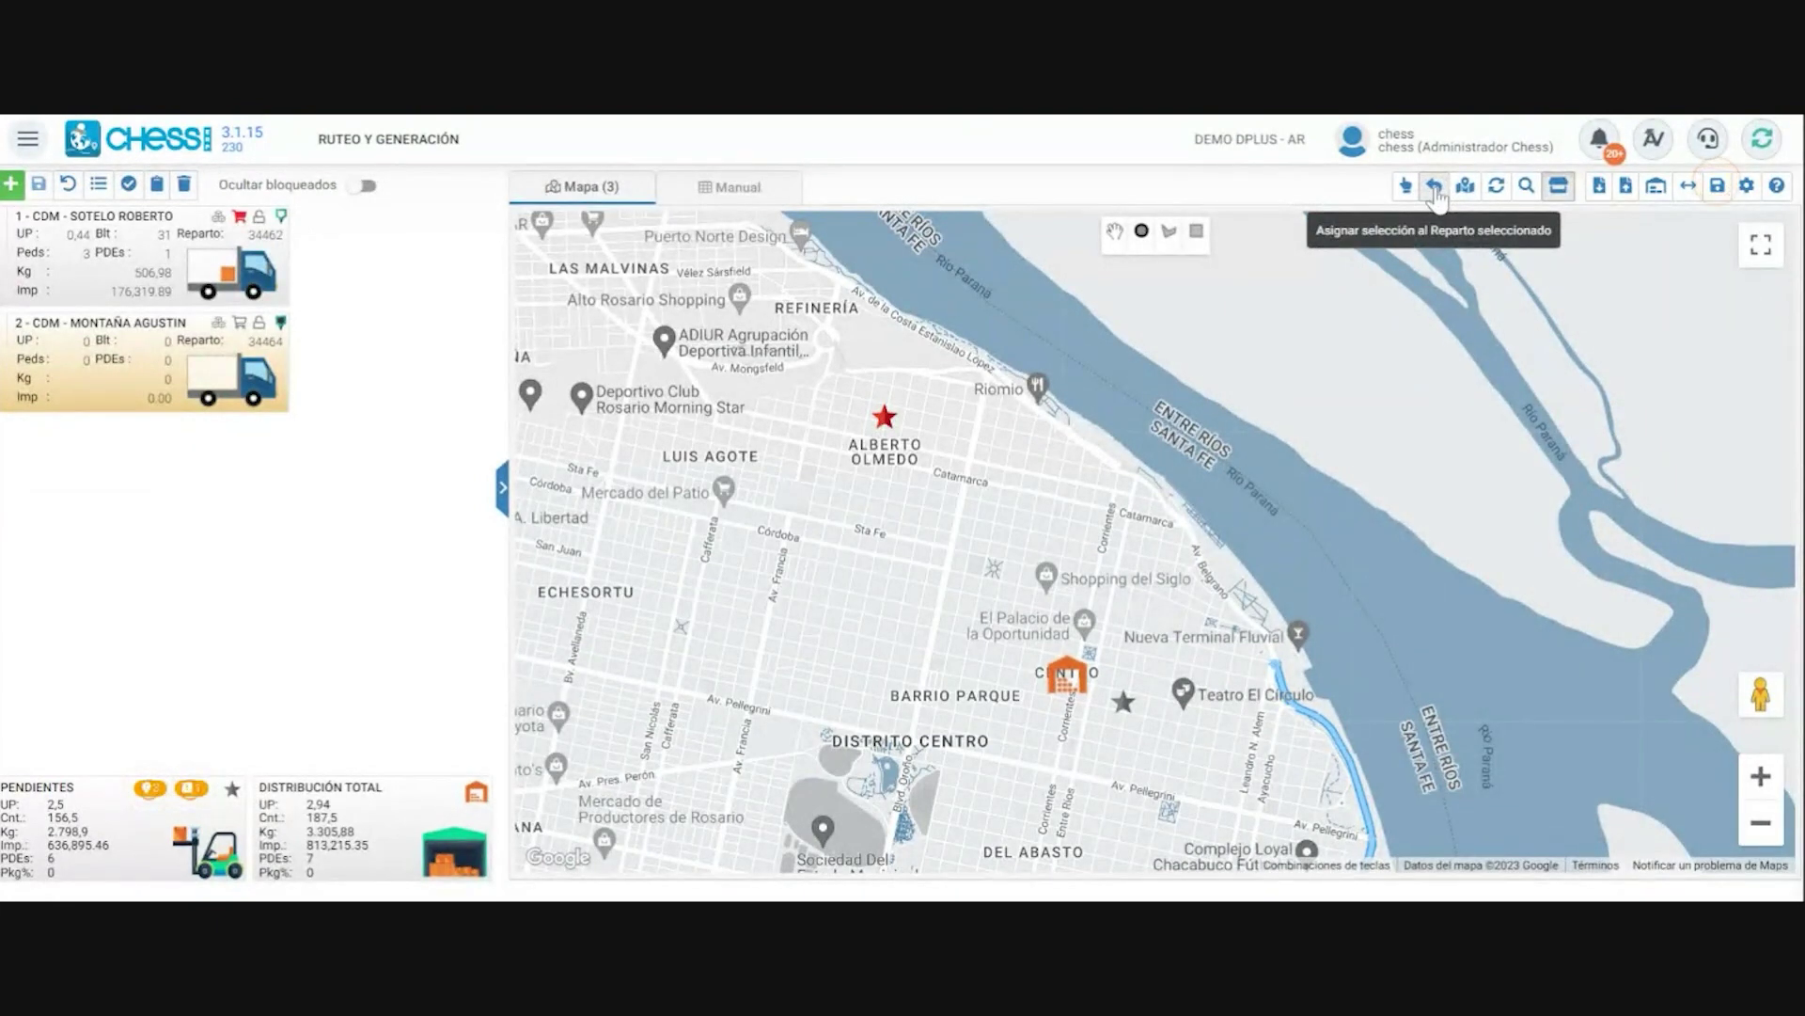
{"action": "left_click", "coordinate": [1196, 230]}
{"action": "left_click_drag", "start_coordinate": [817, 383], "coordinate": [1351, 769]}
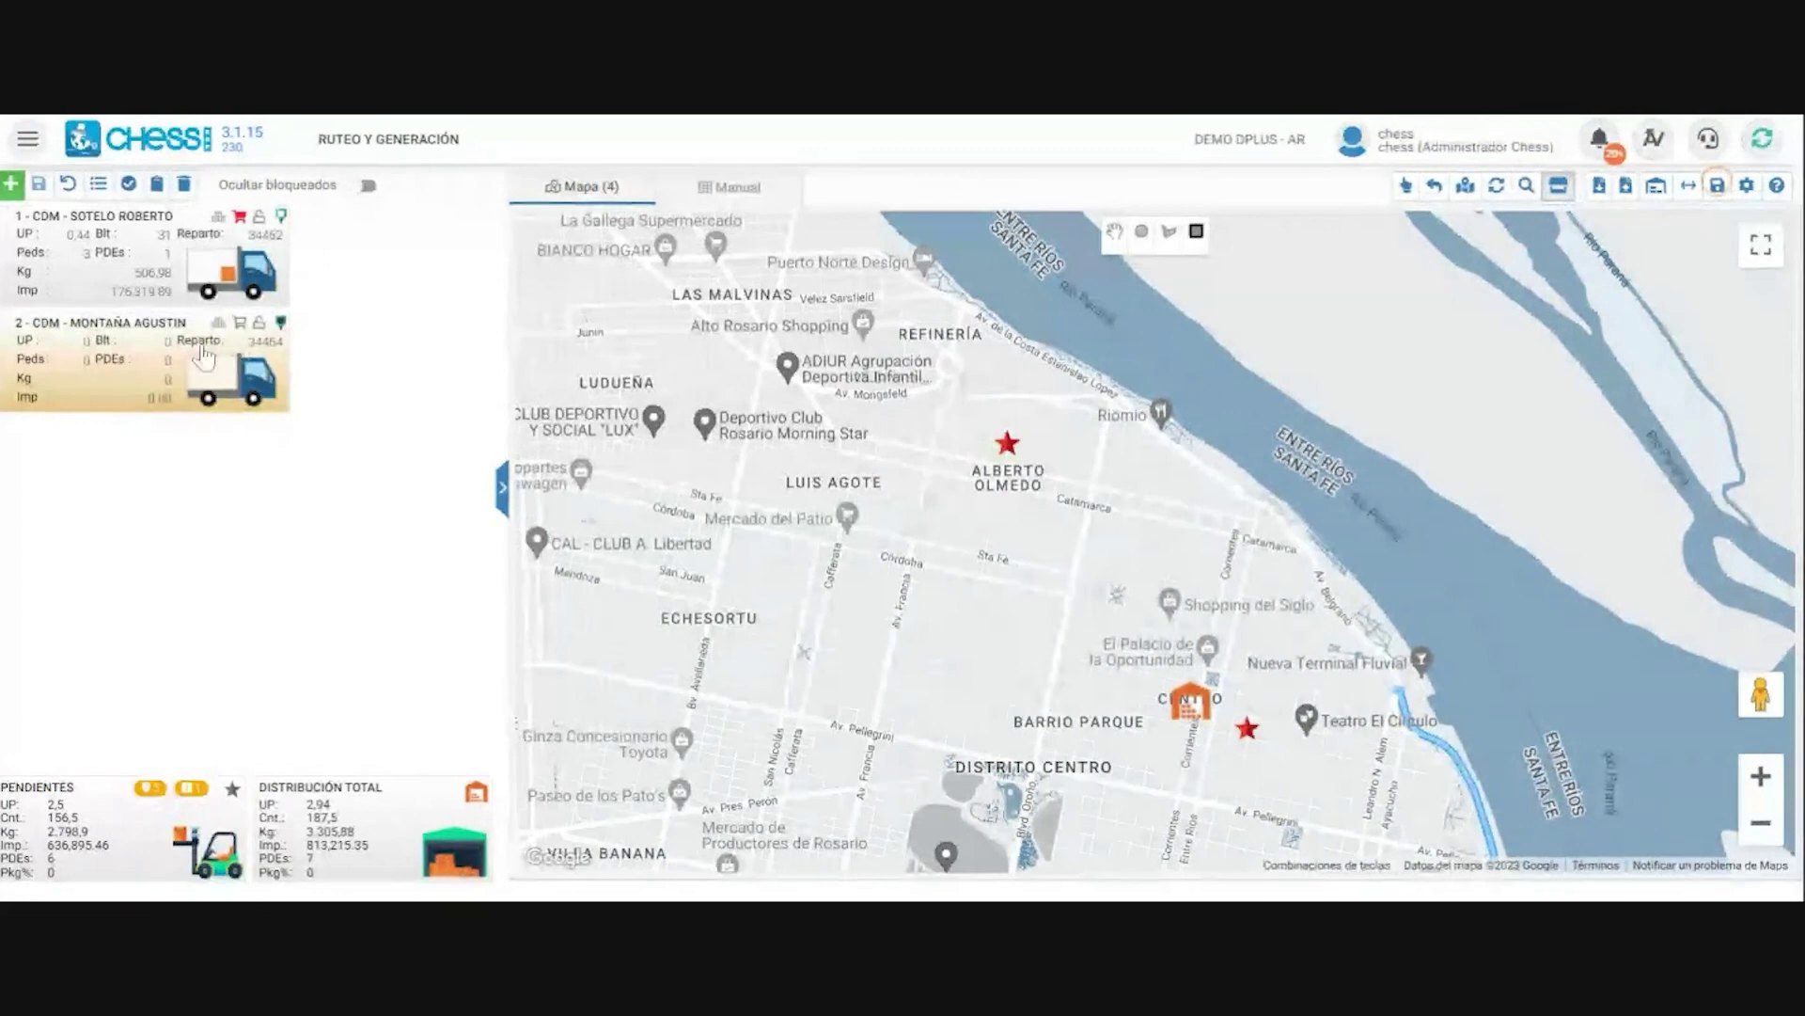
{"action": "left_click", "coordinate": [1436, 188]}
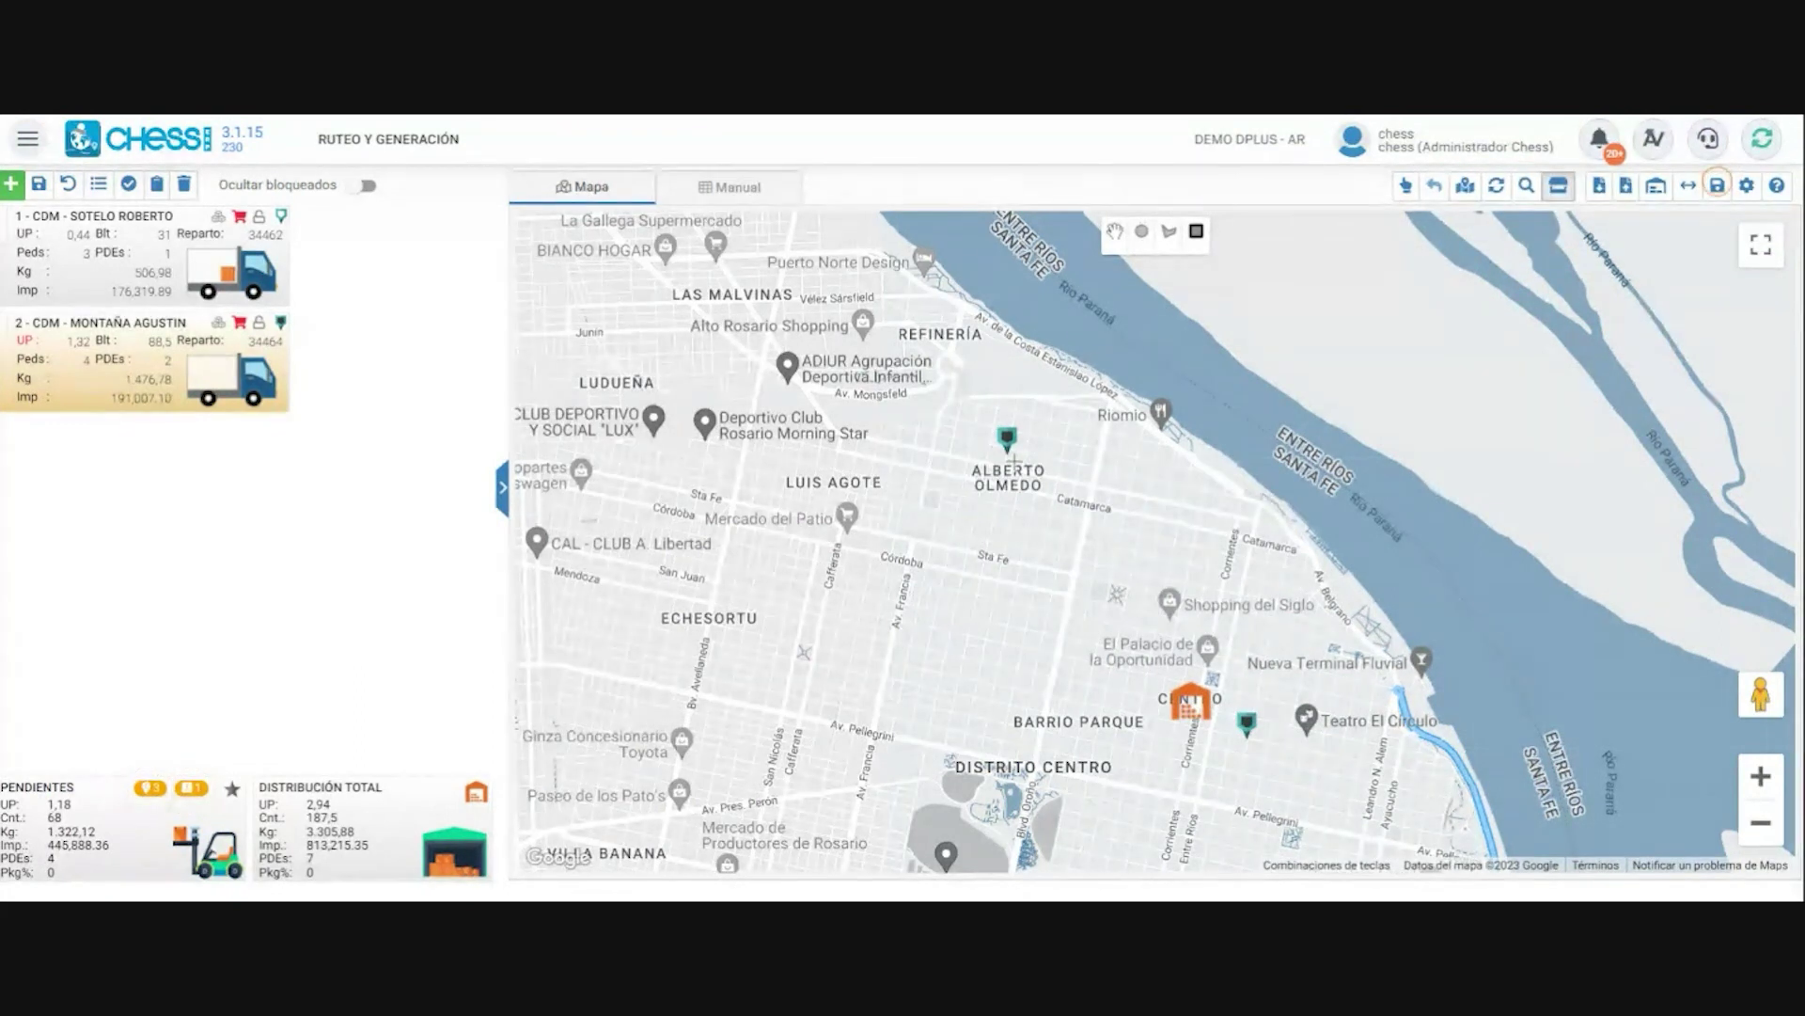
- Prepare the comprobantes of transport 1's delivery for issue with Corte por Tipo de Contribuyente, Tipo de Pago and Fecha de Entrega
{"action": "left_click", "coordinate": [104, 275]}
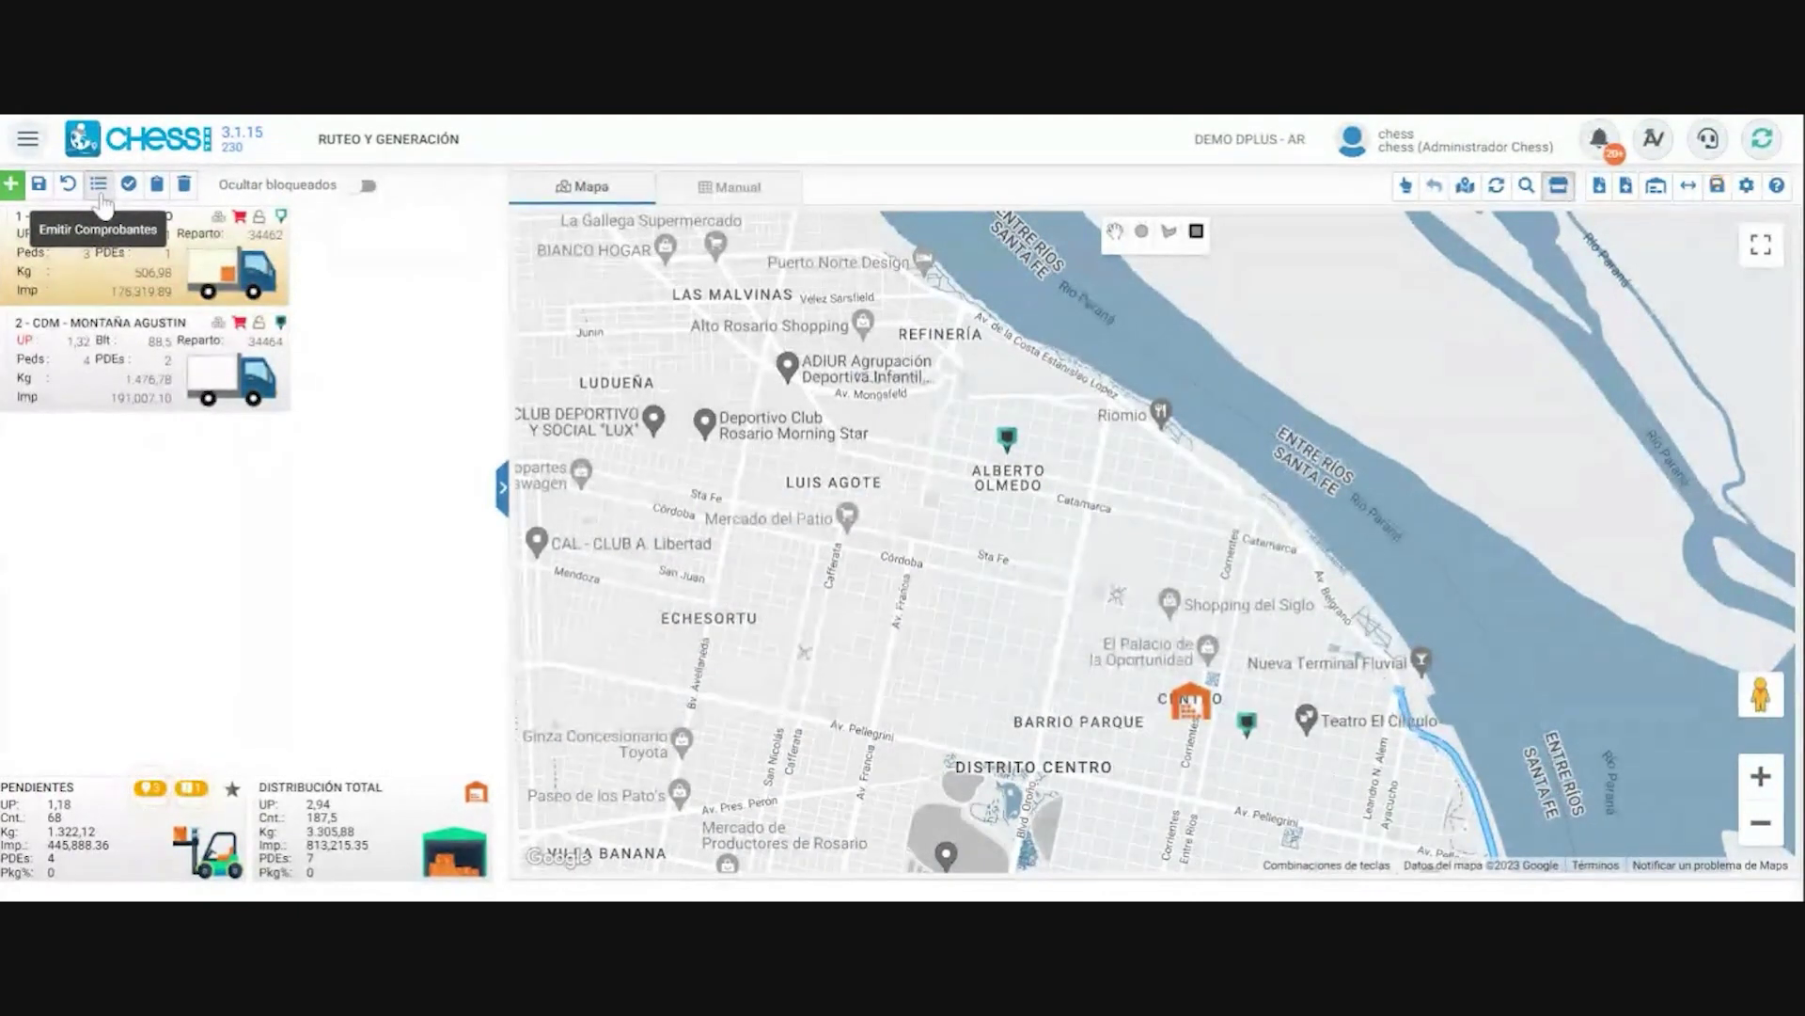
{"action": "right_click", "coordinate": [148, 251]}
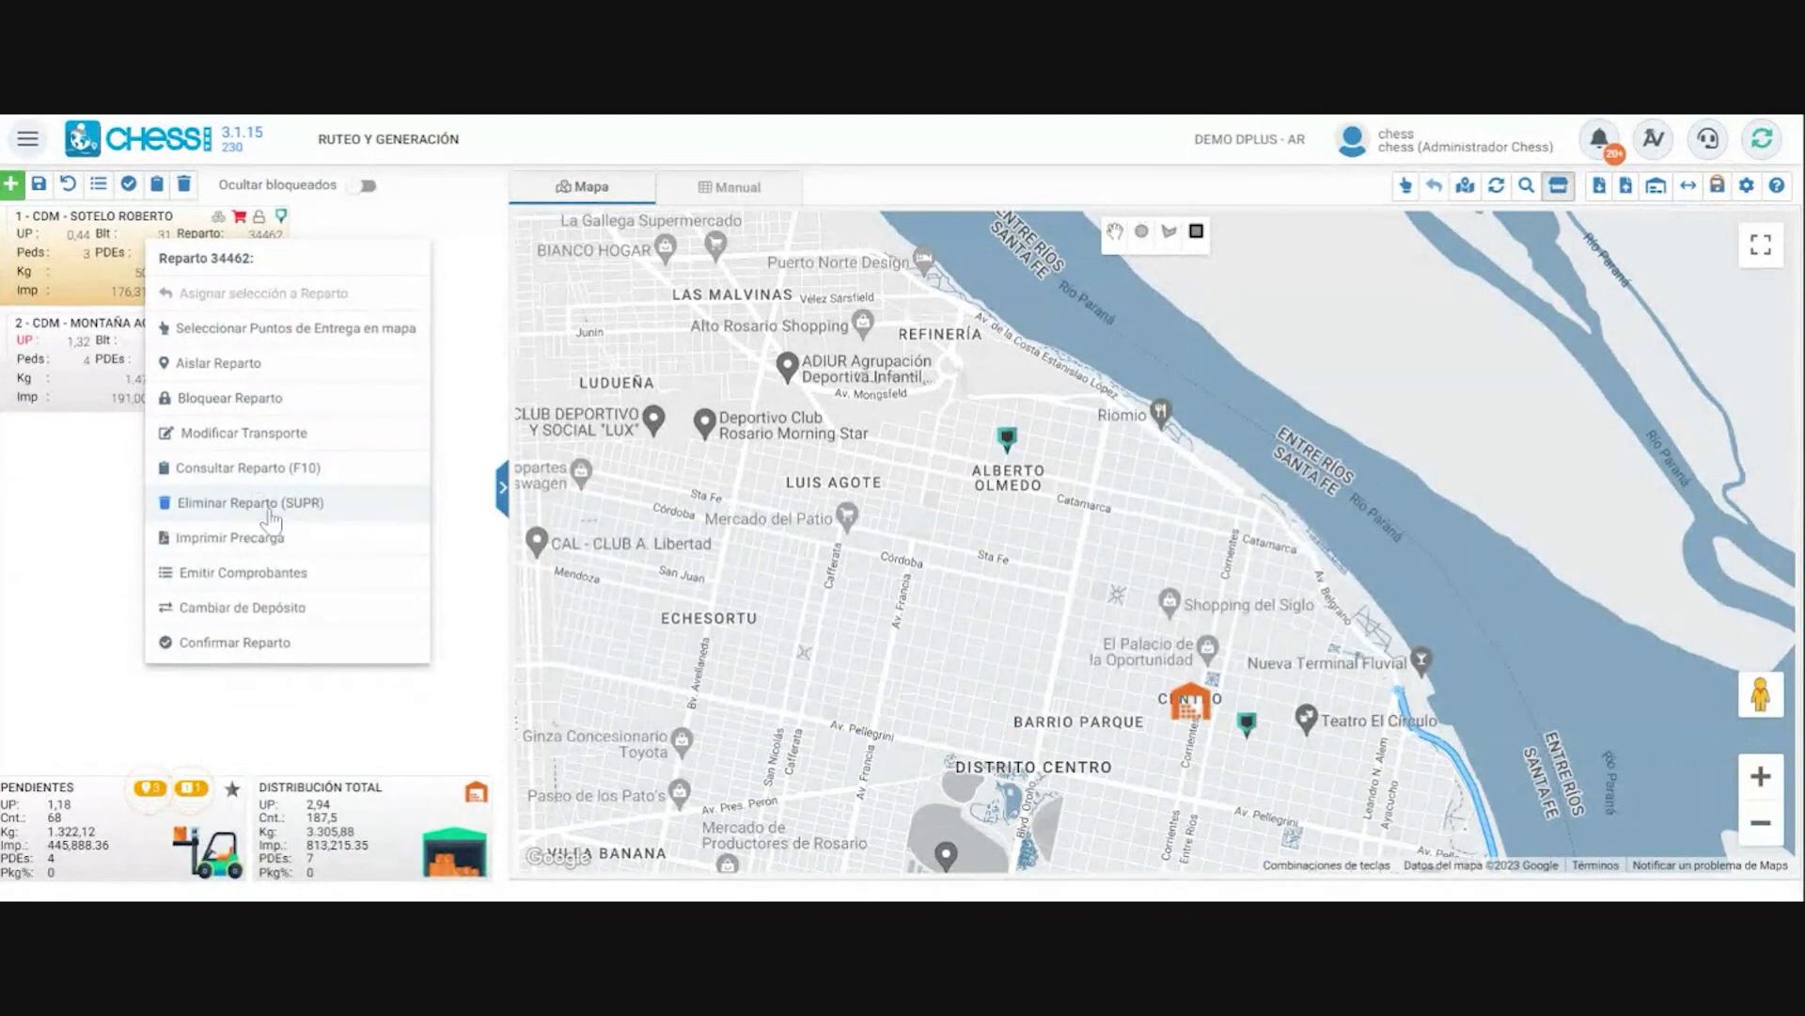
{"action": "left_click", "coordinate": [292, 587]}
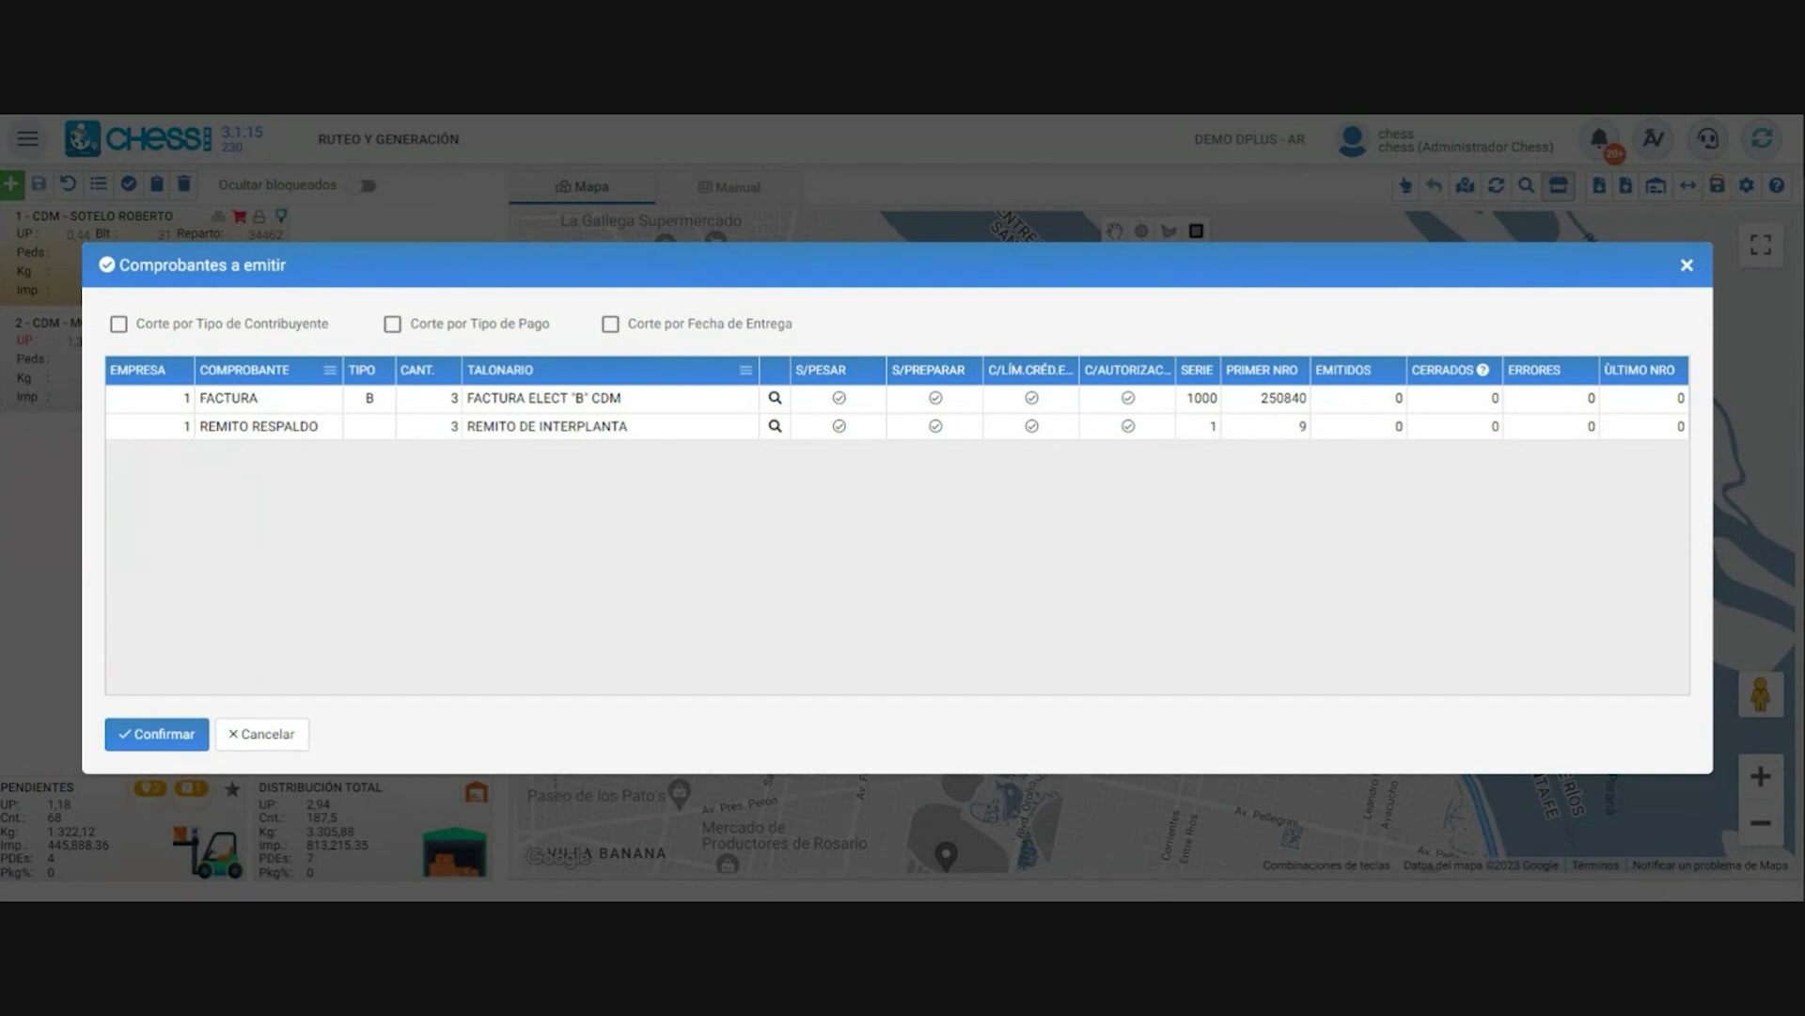
{"action": "left_click", "coordinate": [249, 329]}
{"action": "left_click", "coordinate": [487, 327]}
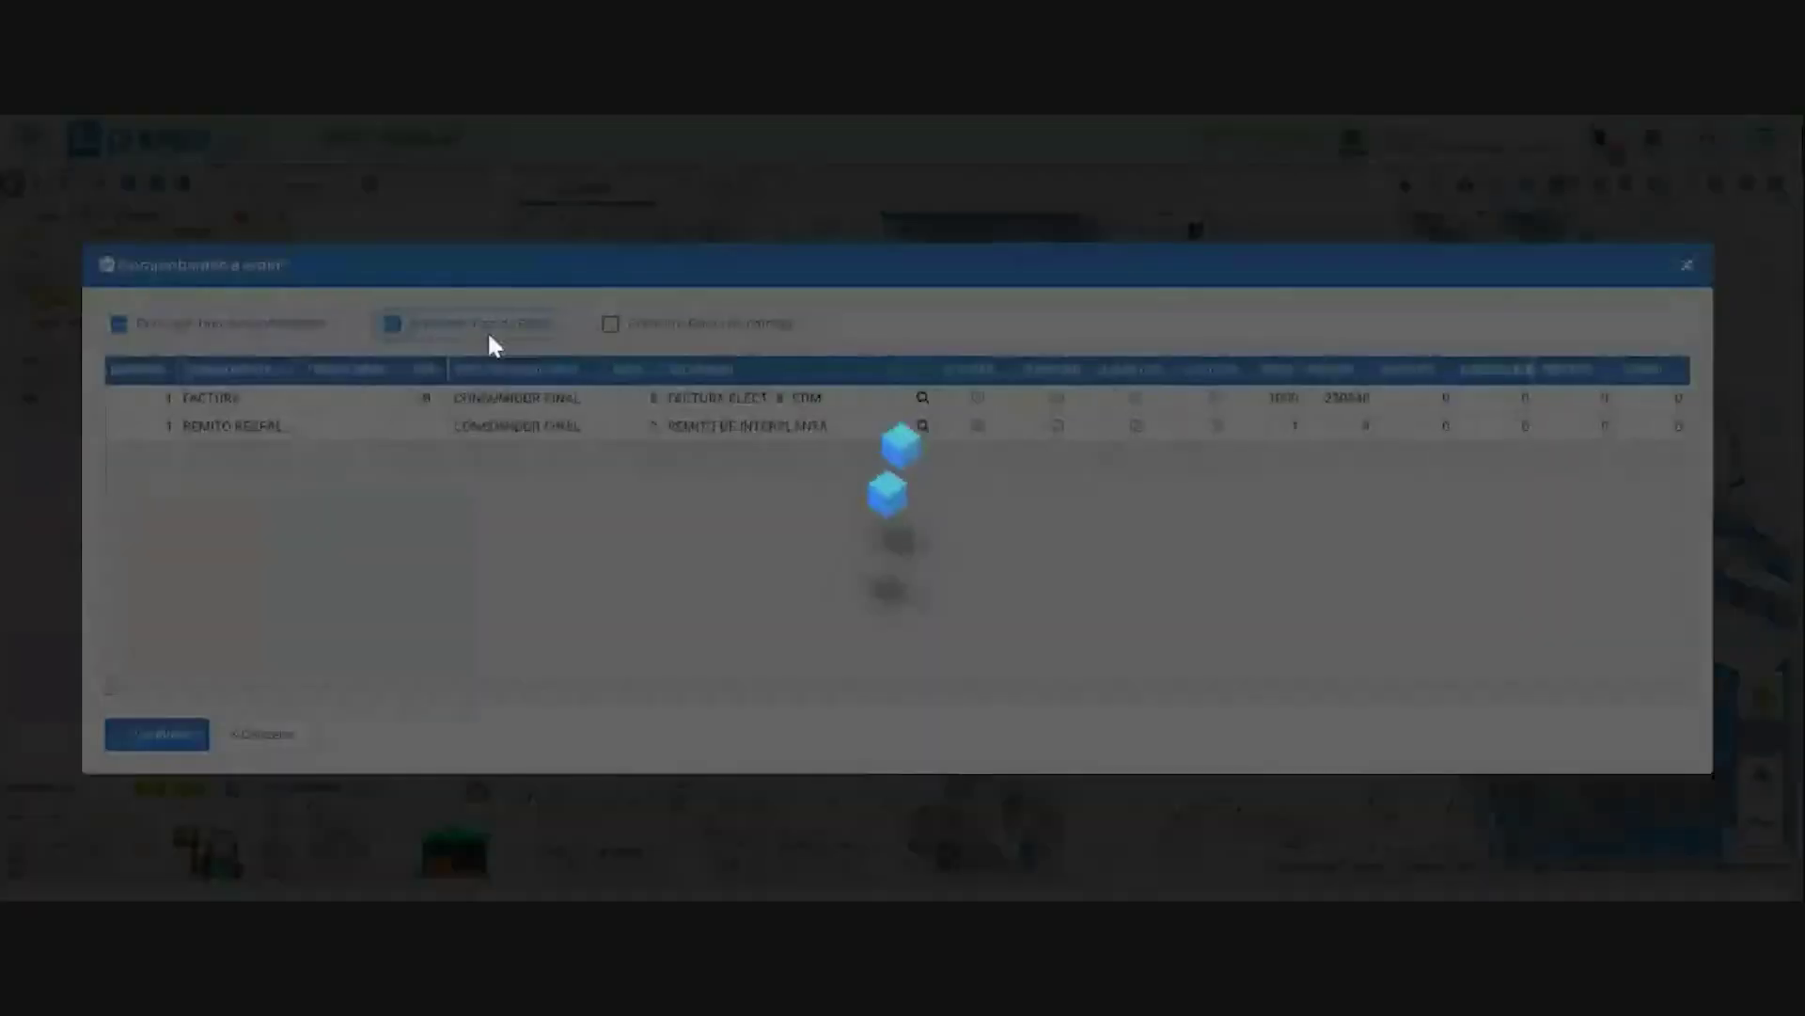
{"action": "left_click", "coordinate": [707, 324]}
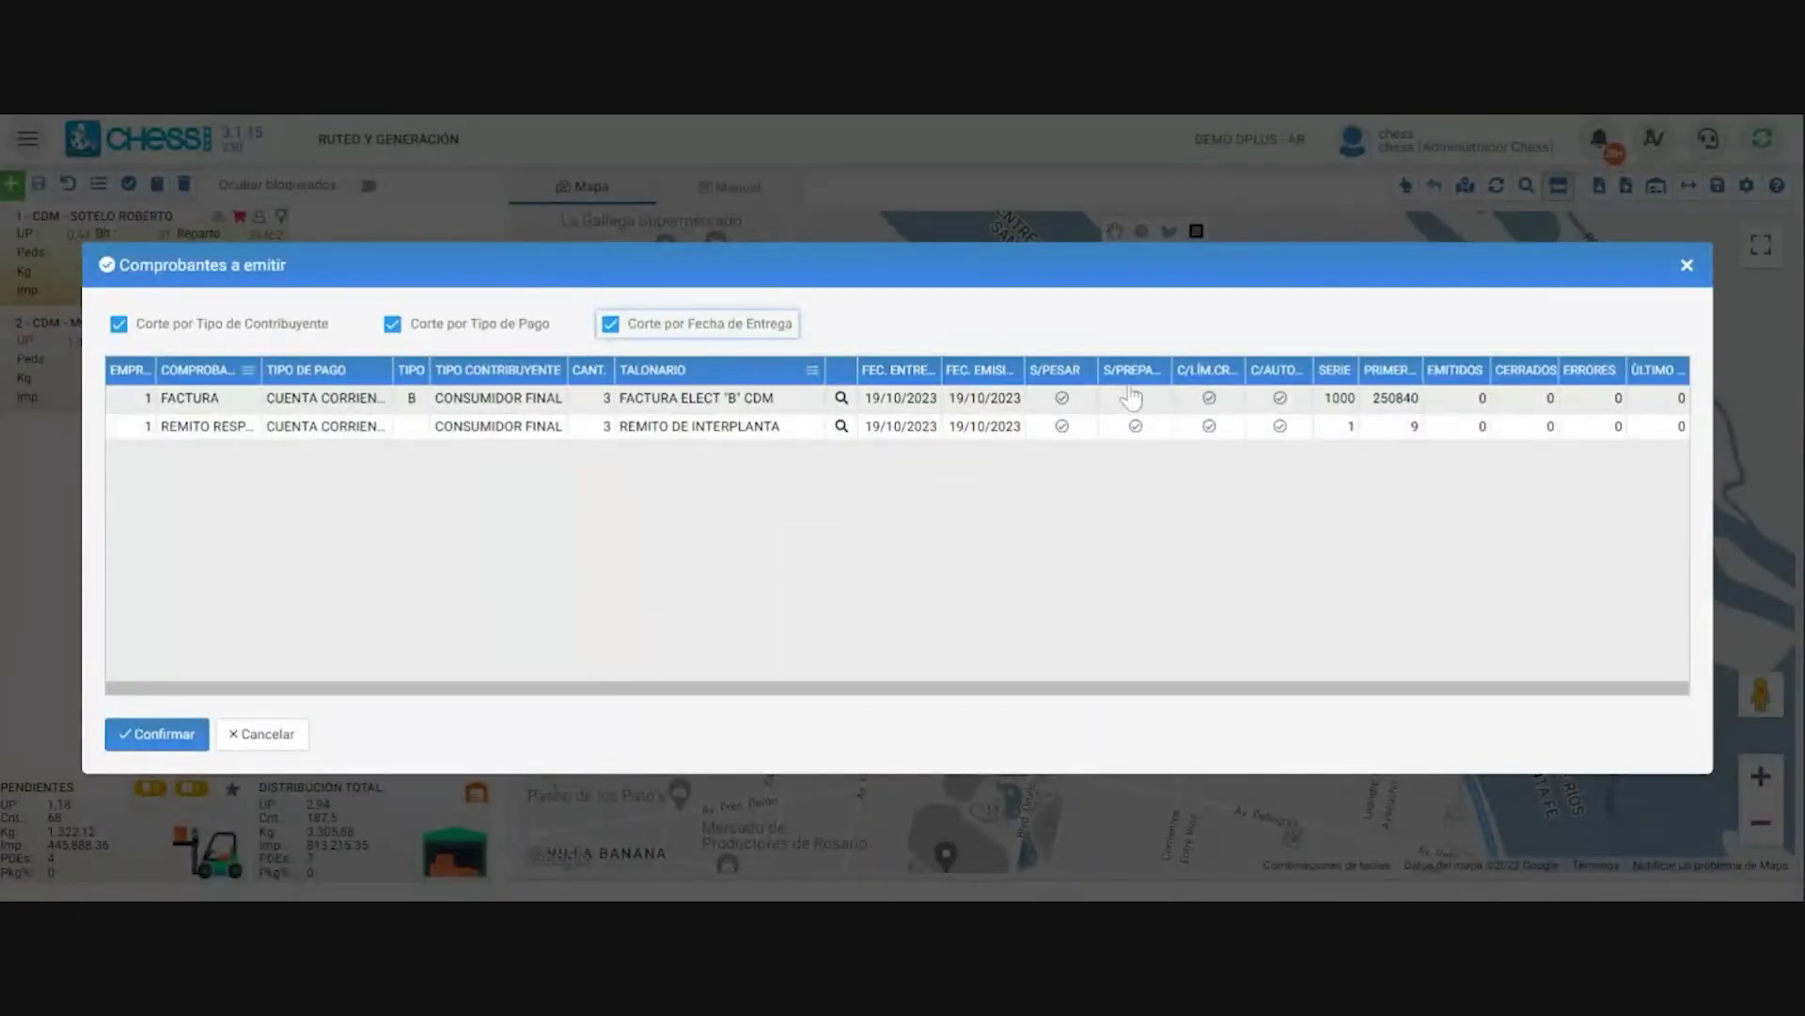
{"action": "left_click", "coordinate": [350, 425]}
{"action": "left_click", "coordinate": [354, 404]}
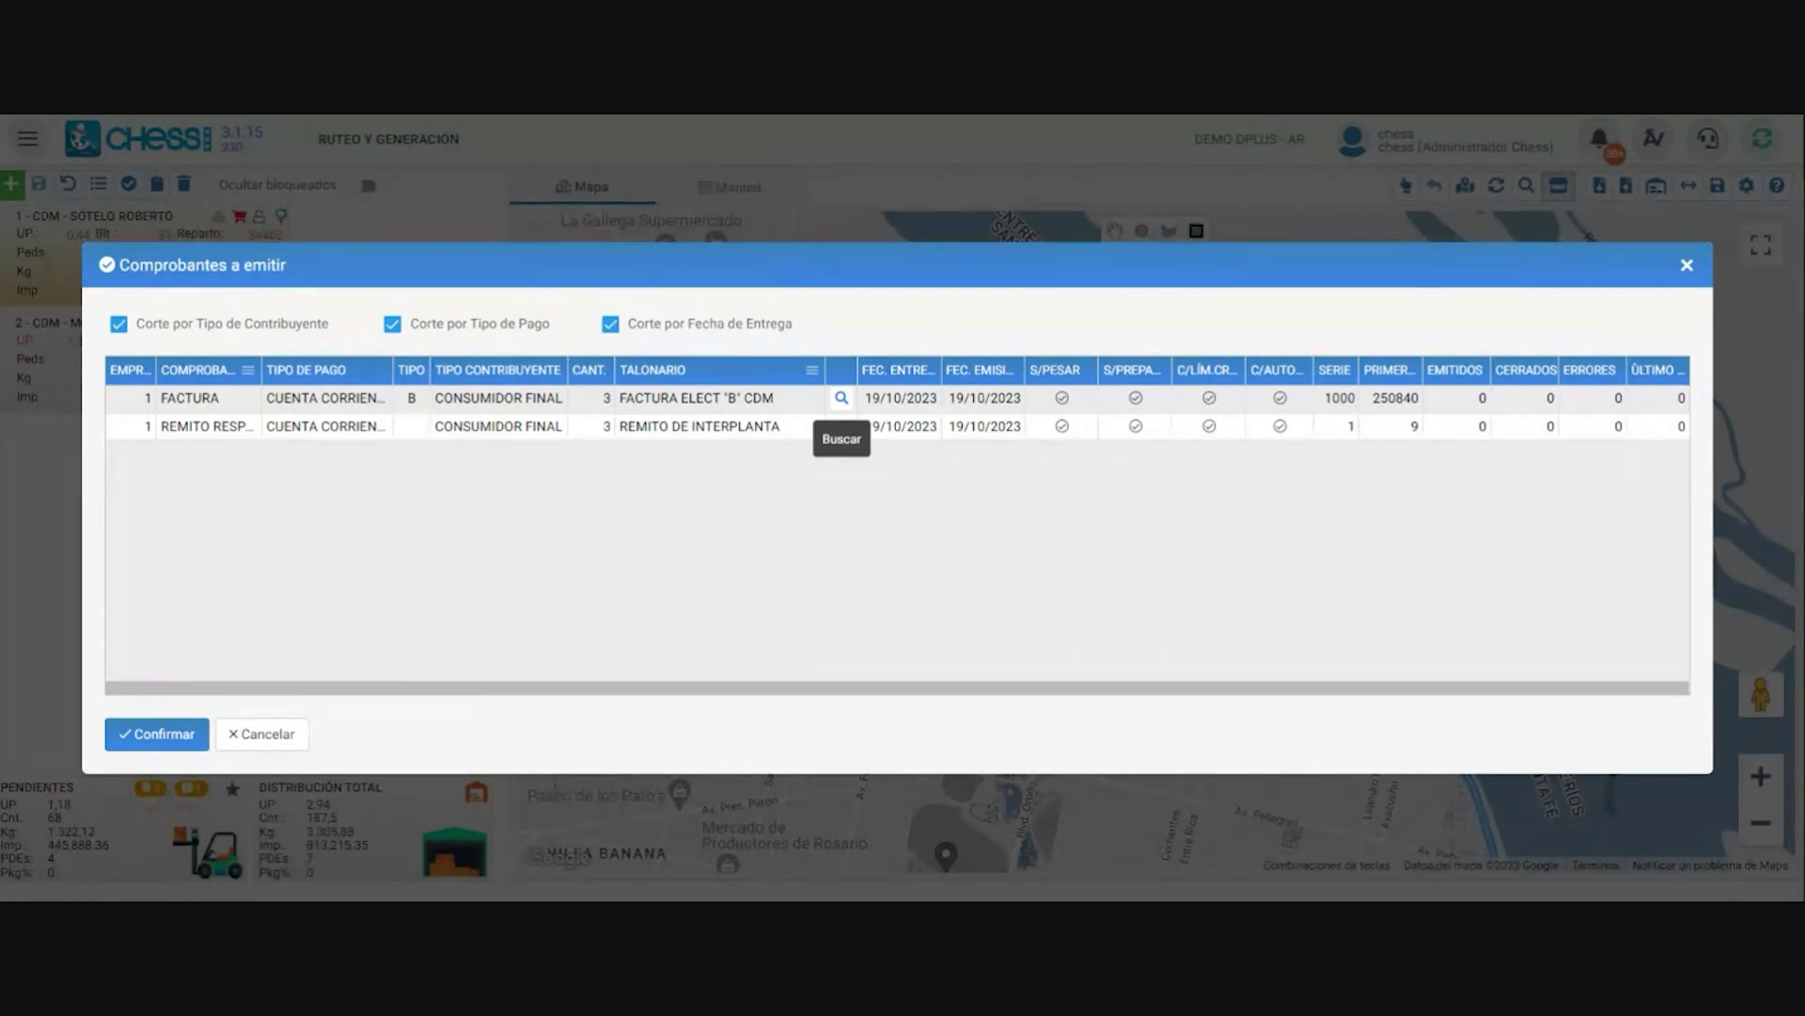
- Change the FACTURA's talonario to PRUEBA NUEVO and issue the comprobantes of transport 1's delivery
{"action": "left_click", "coordinate": [842, 397]}
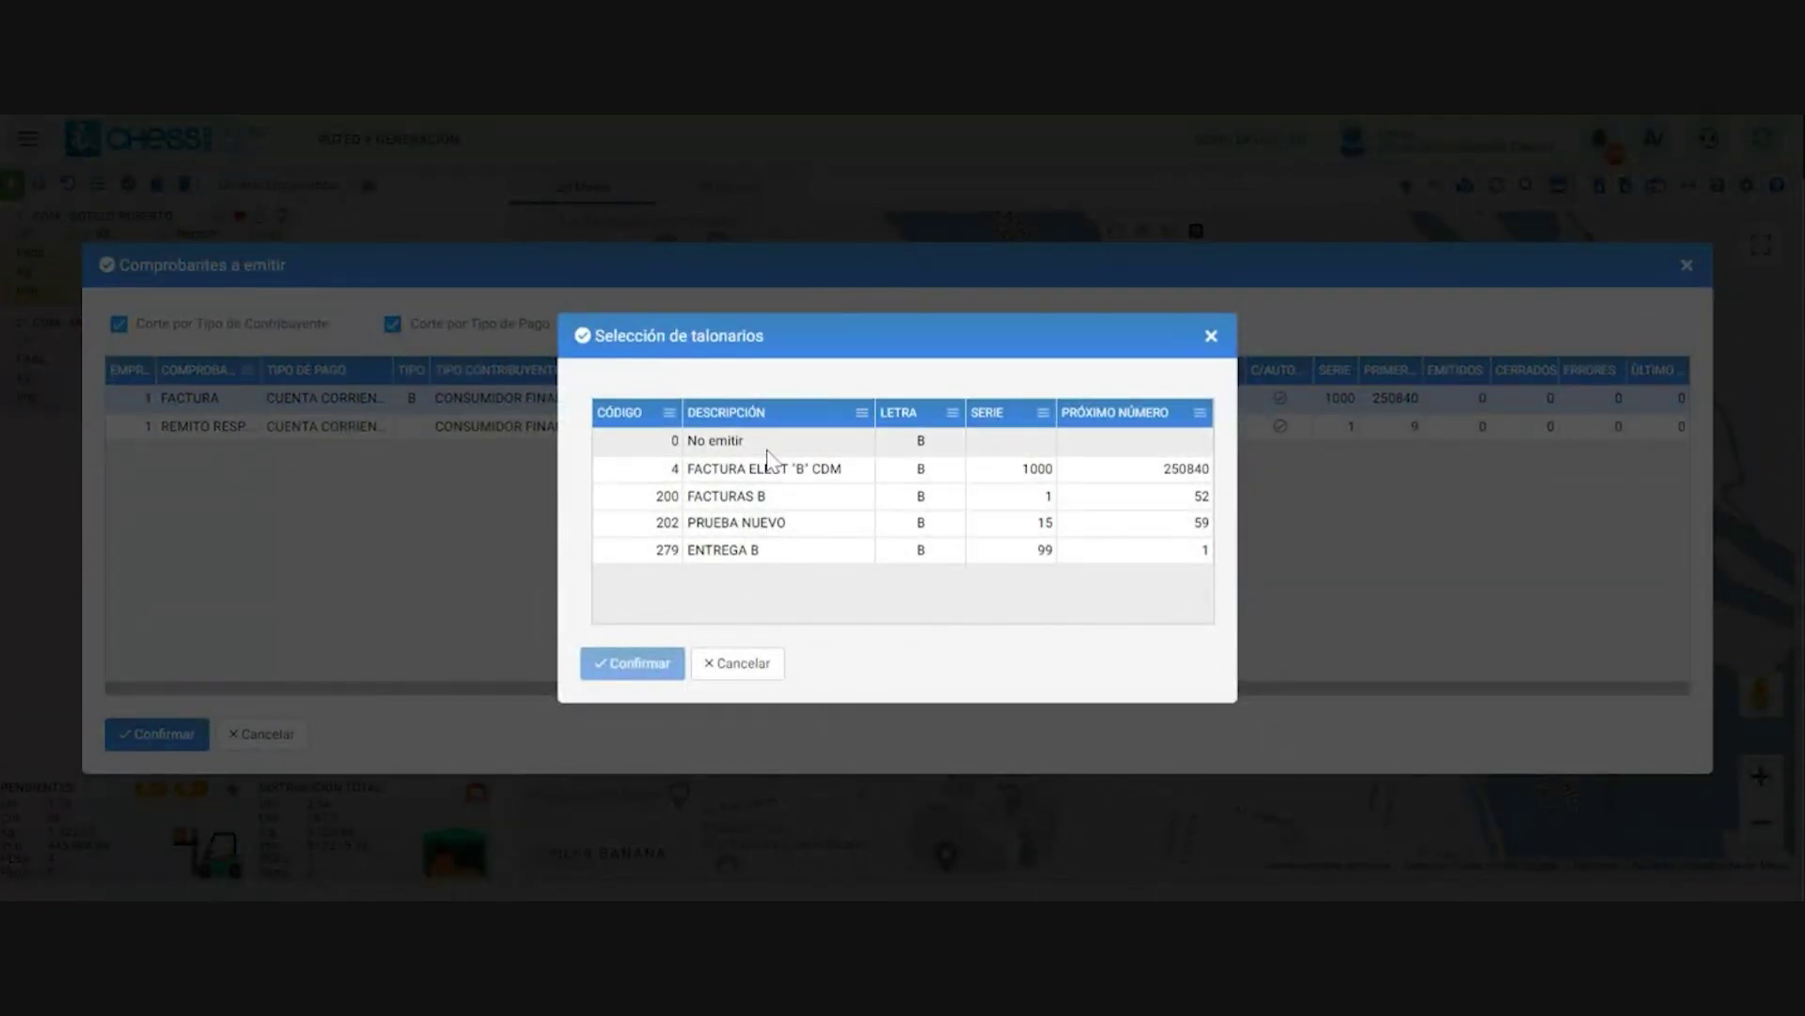
{"action": "left_click", "coordinate": [771, 532]}
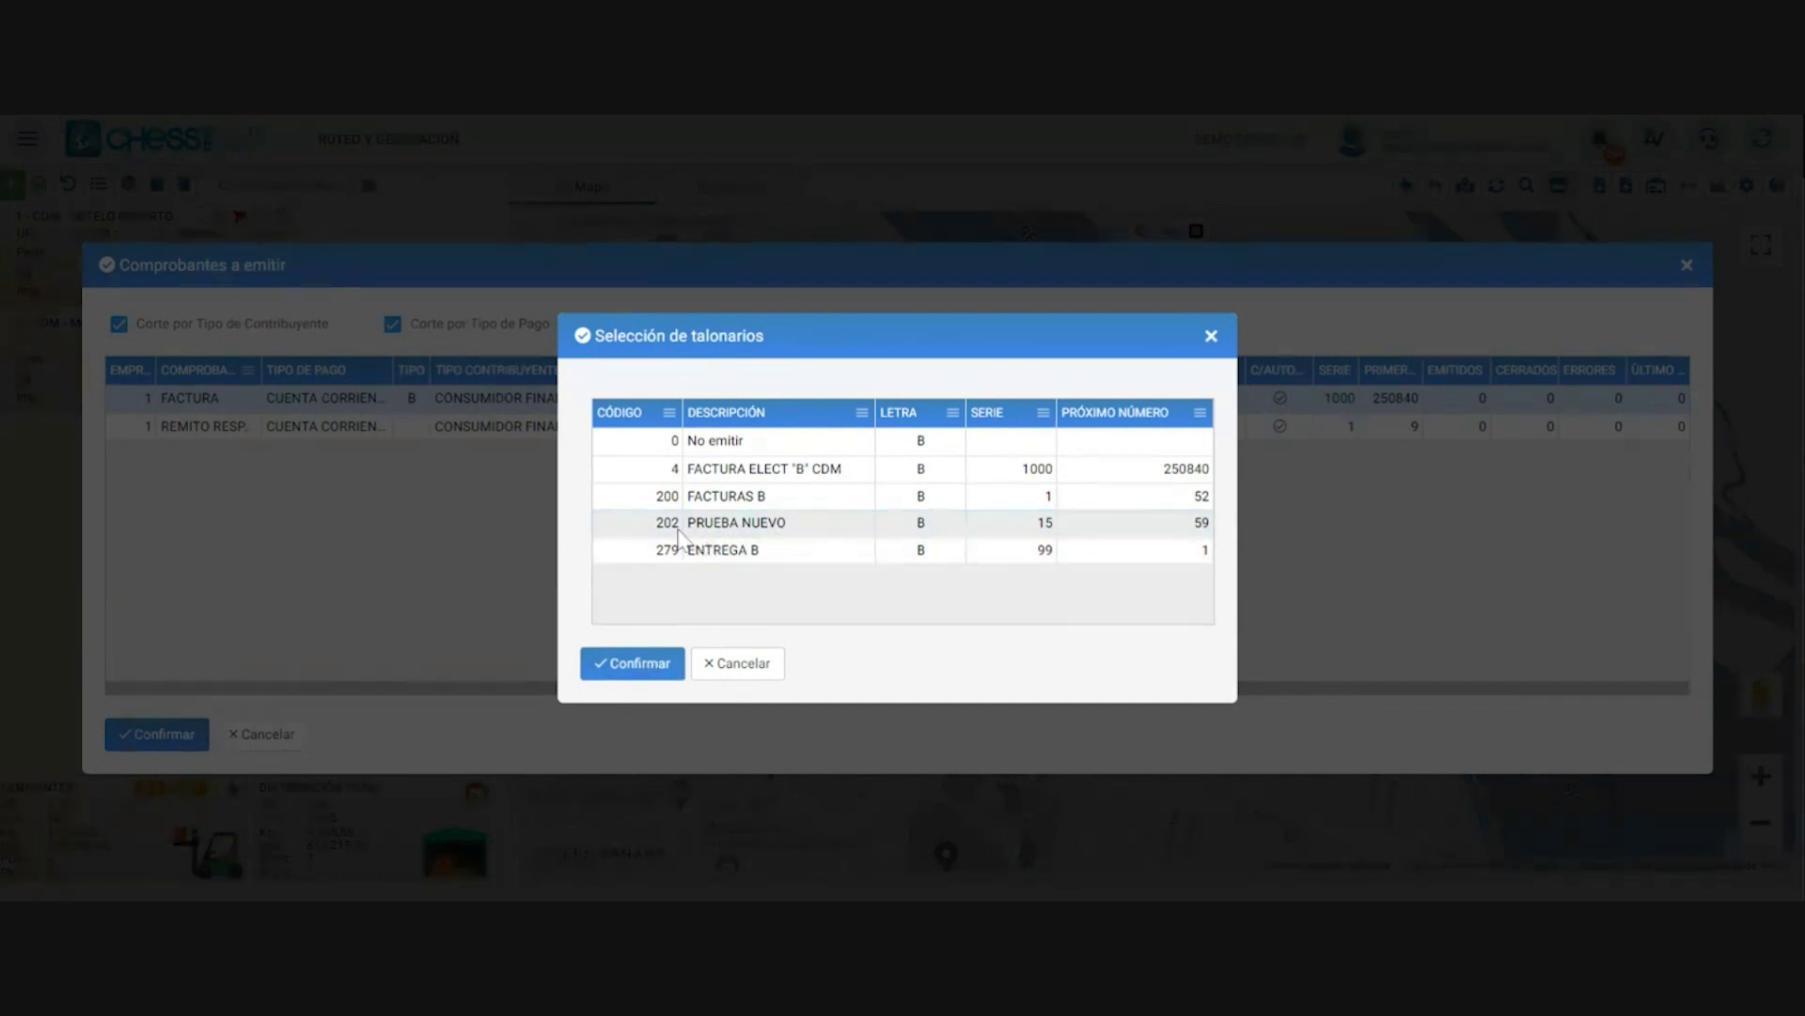
{"action": "left_click", "coordinate": [648, 667]}
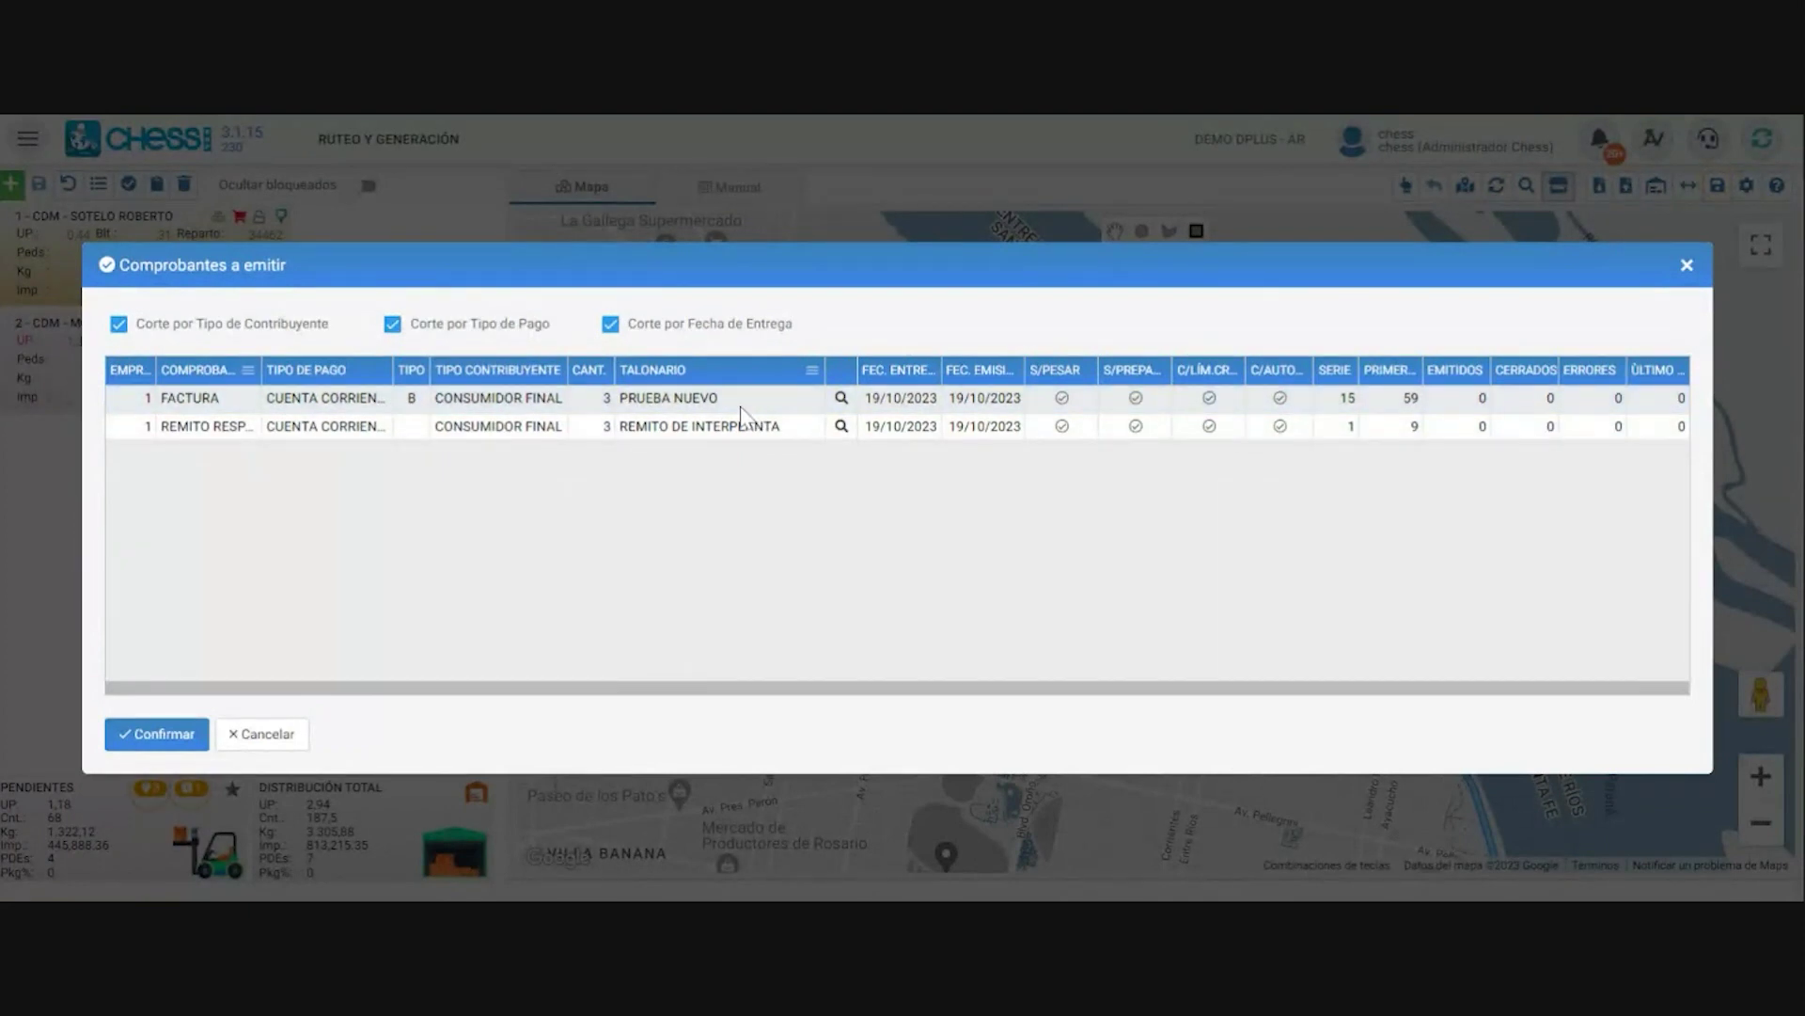
{"action": "left_click", "coordinate": [148, 743]}
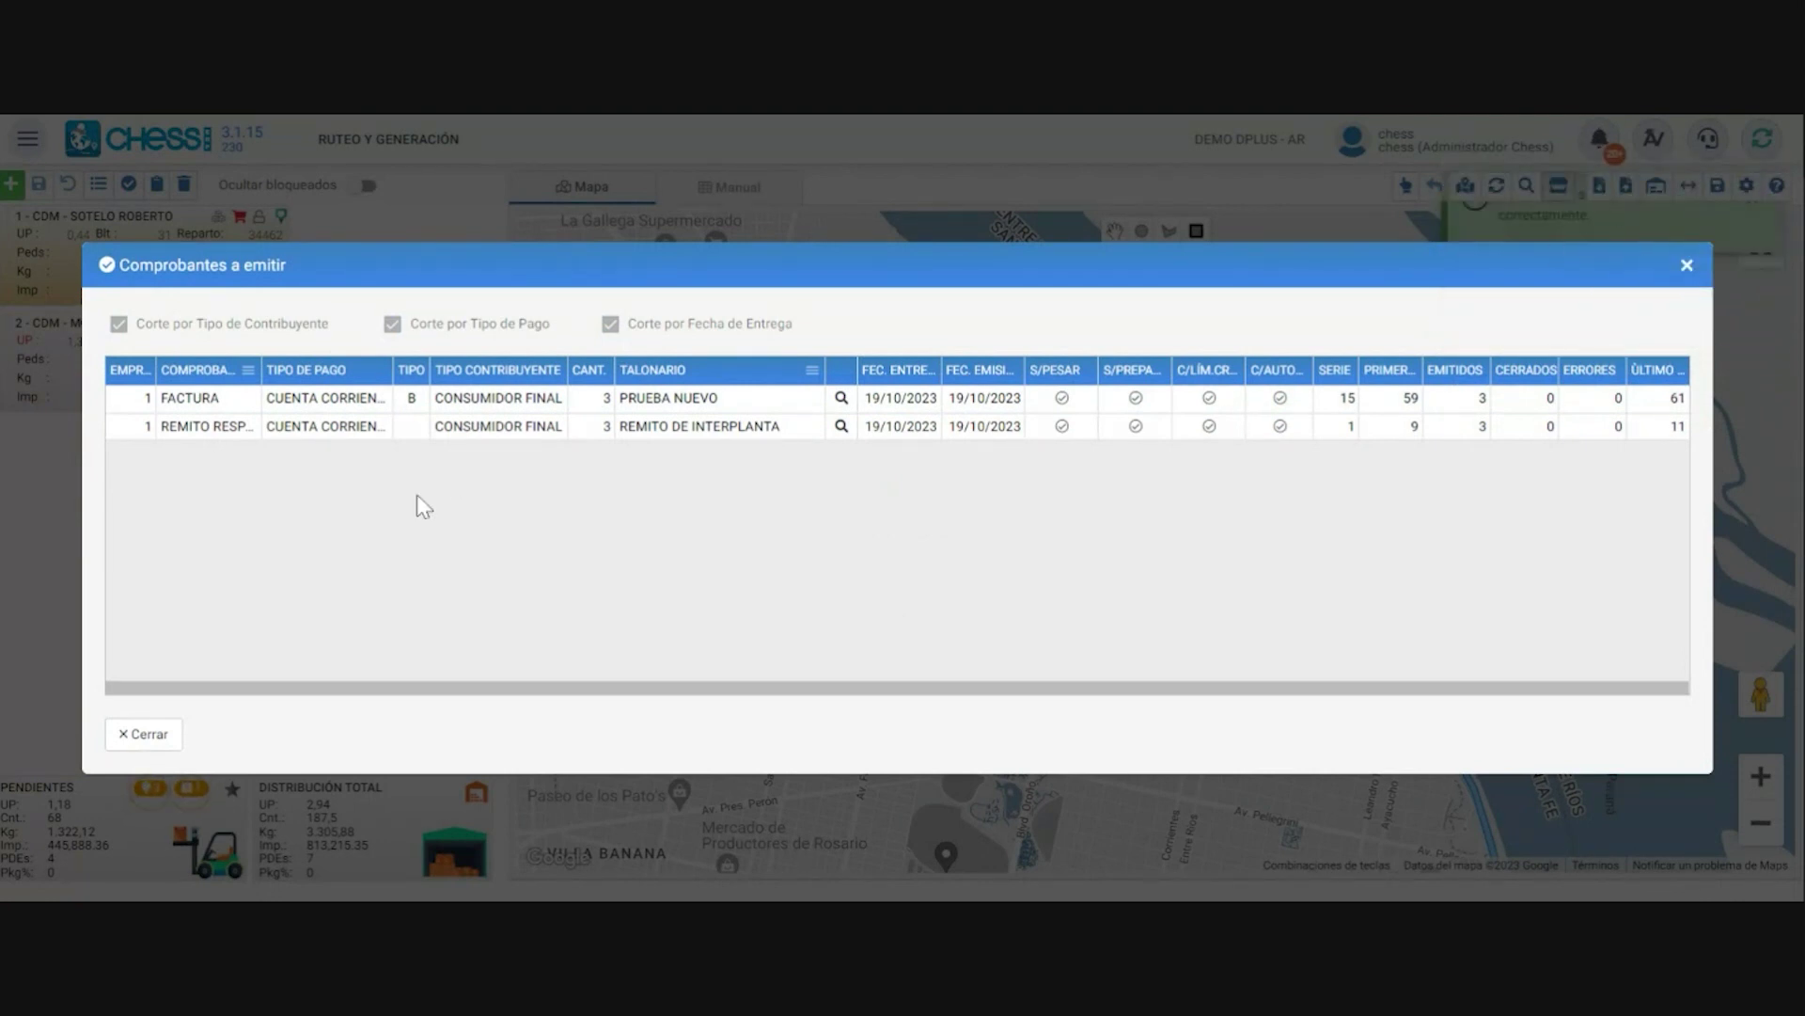
{"action": "left_click", "coordinate": [151, 741]}
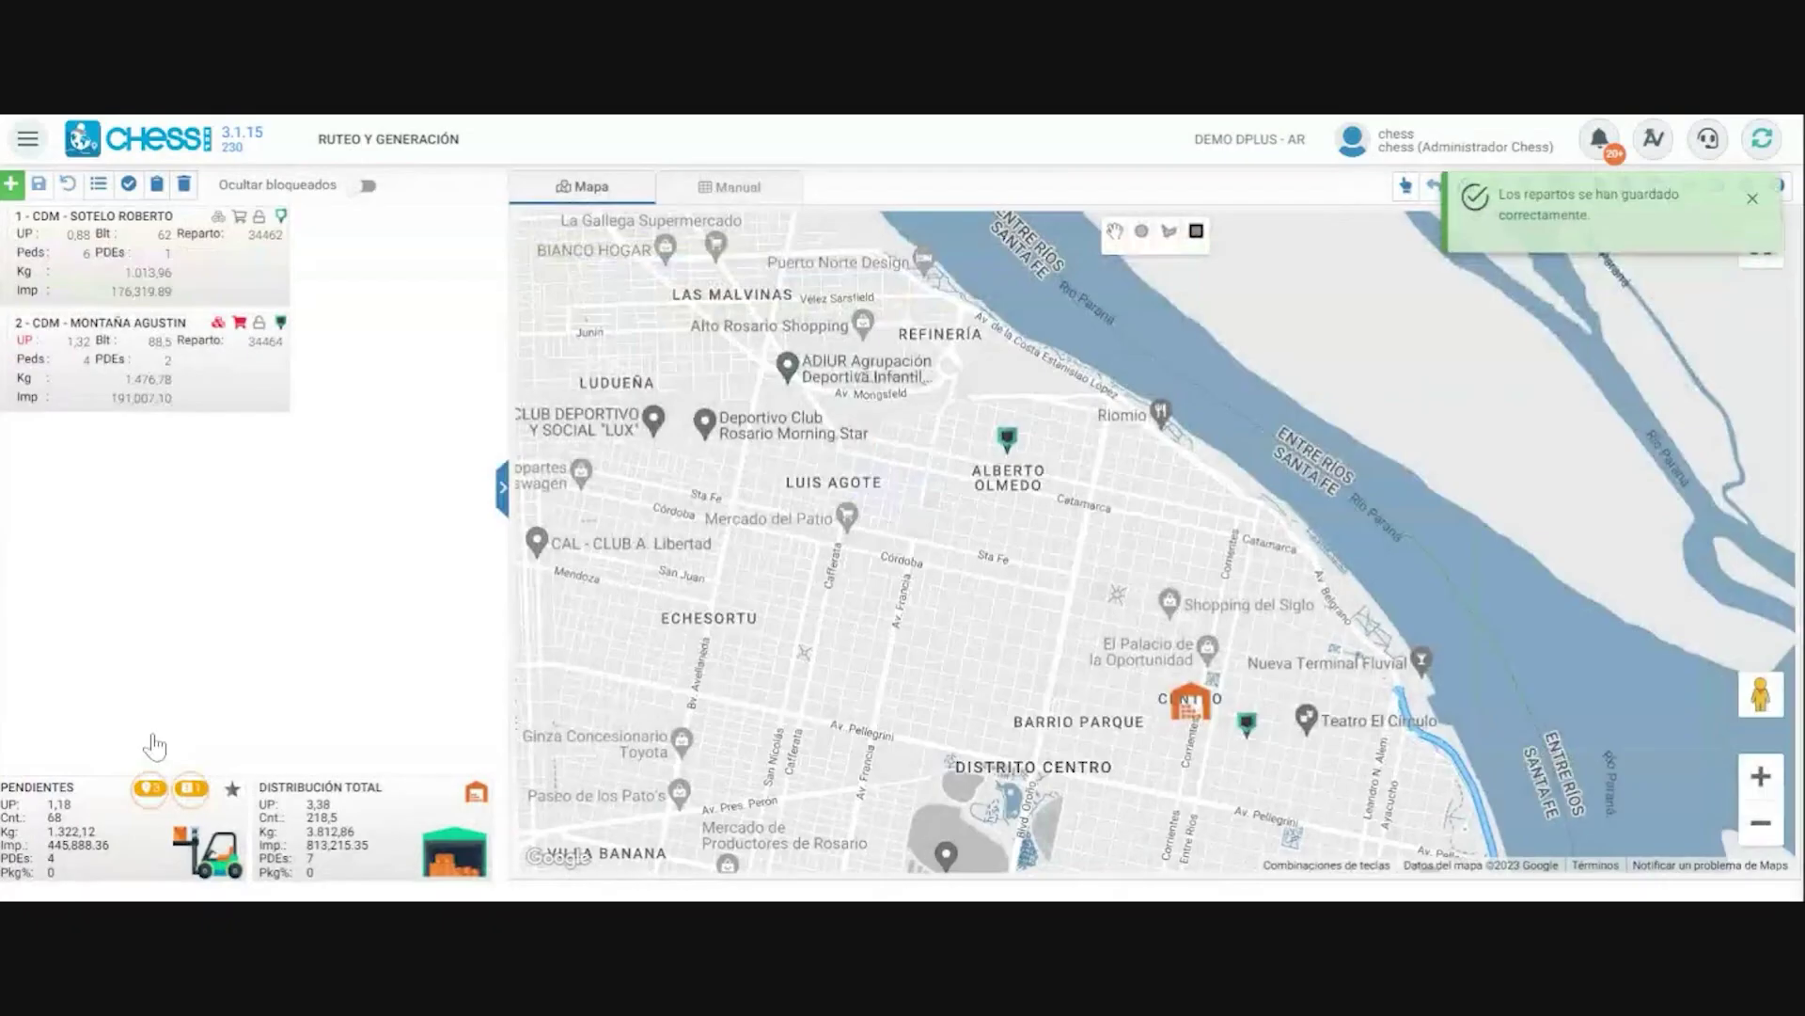
- Consult the comprobantes and load articles of transport 1's delivery, and close the query
{"action": "left_click", "coordinate": [113, 296]}
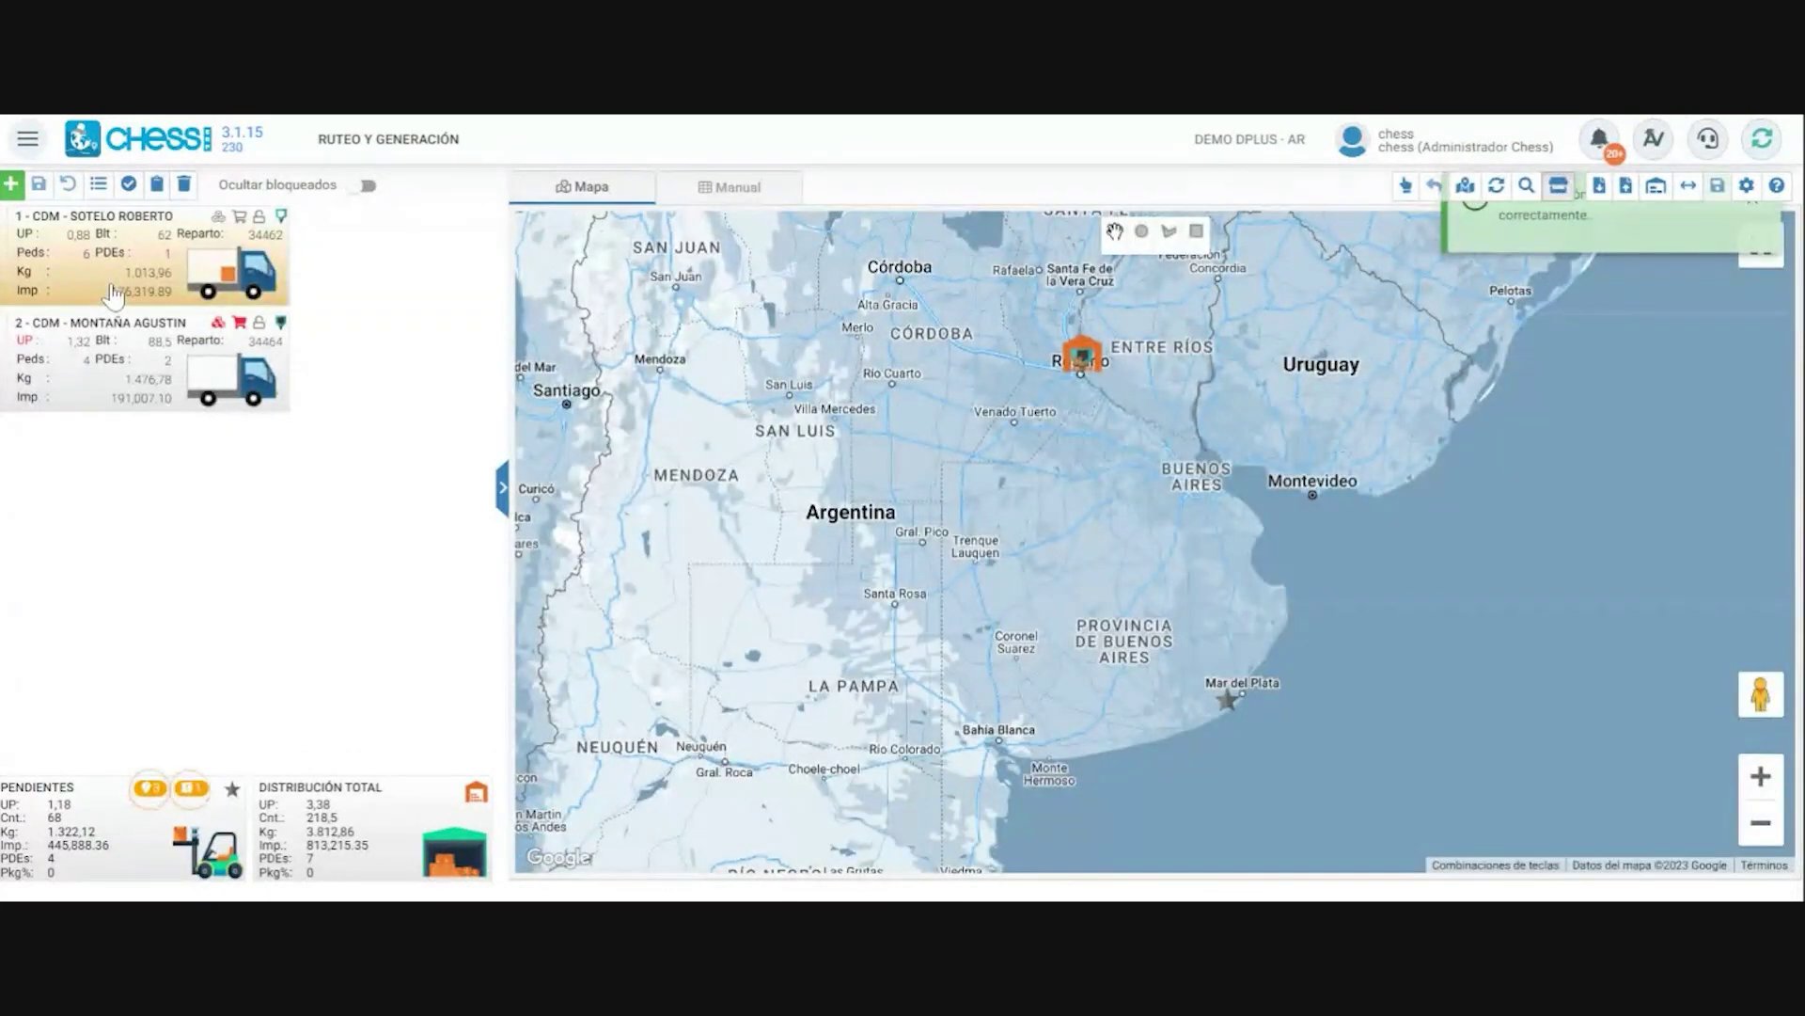
{"action": "right_click", "coordinate": [153, 251]}
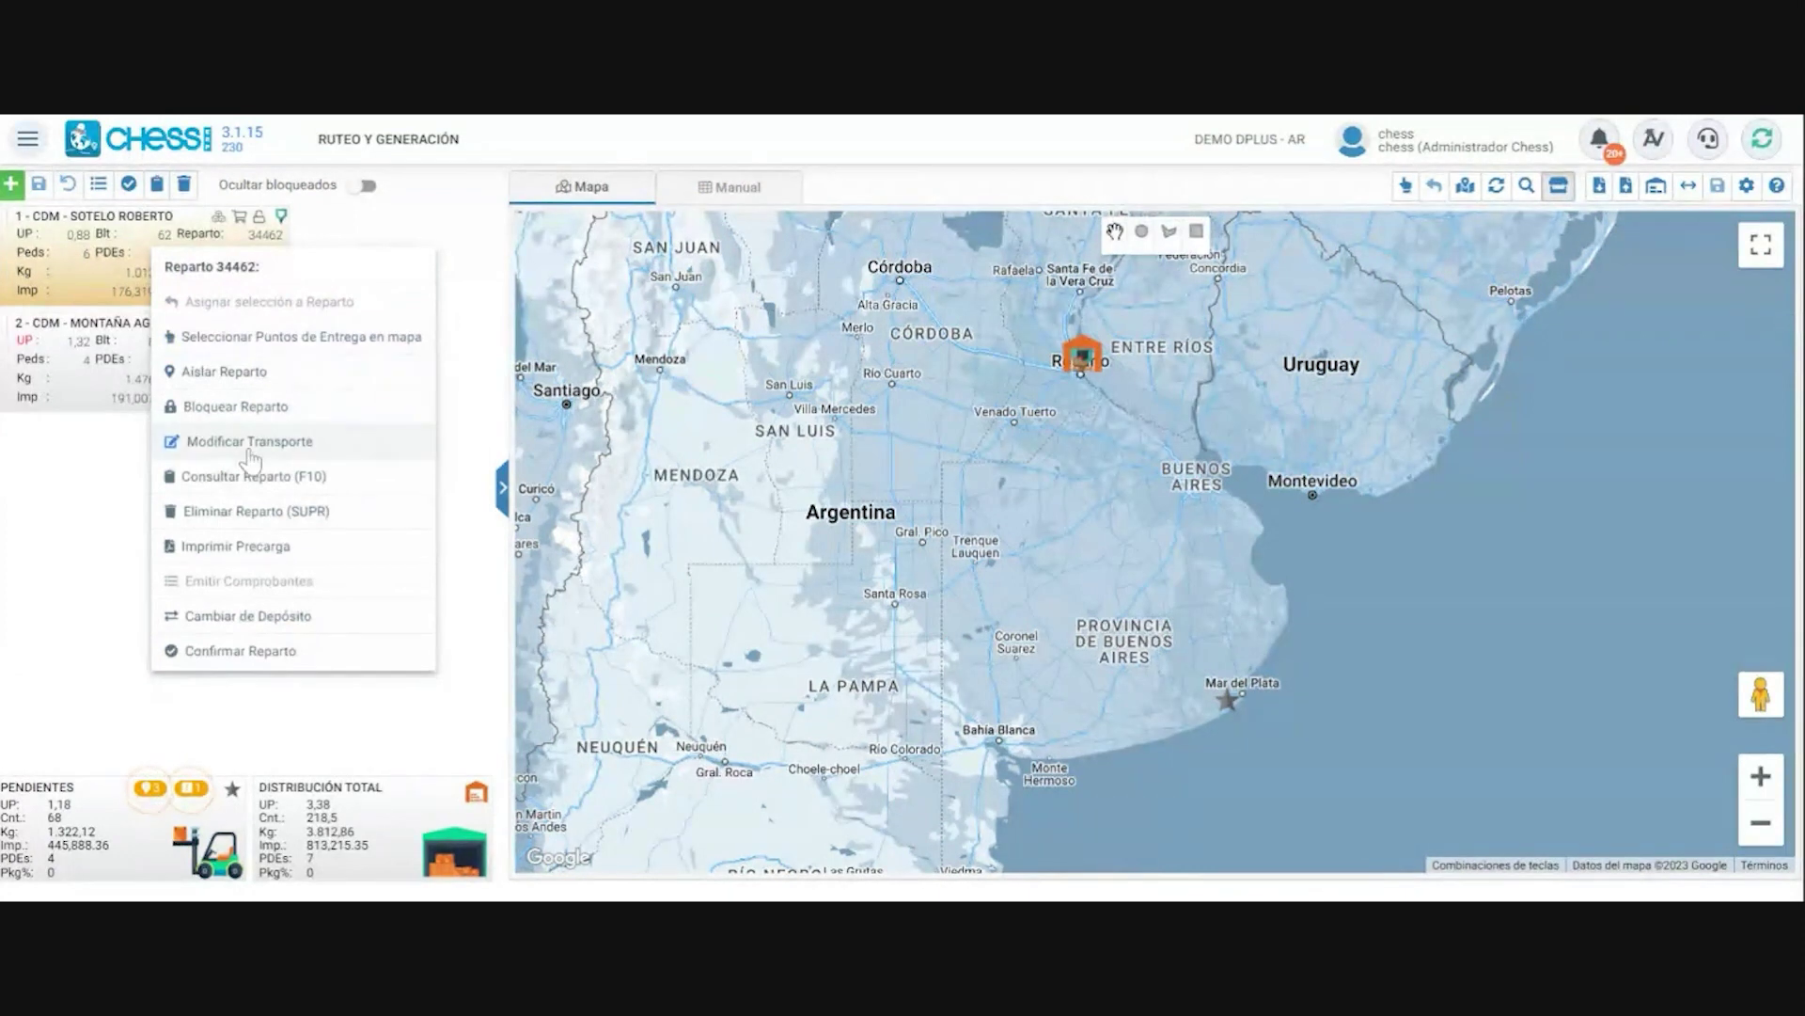
{"action": "left_click", "coordinate": [320, 477]}
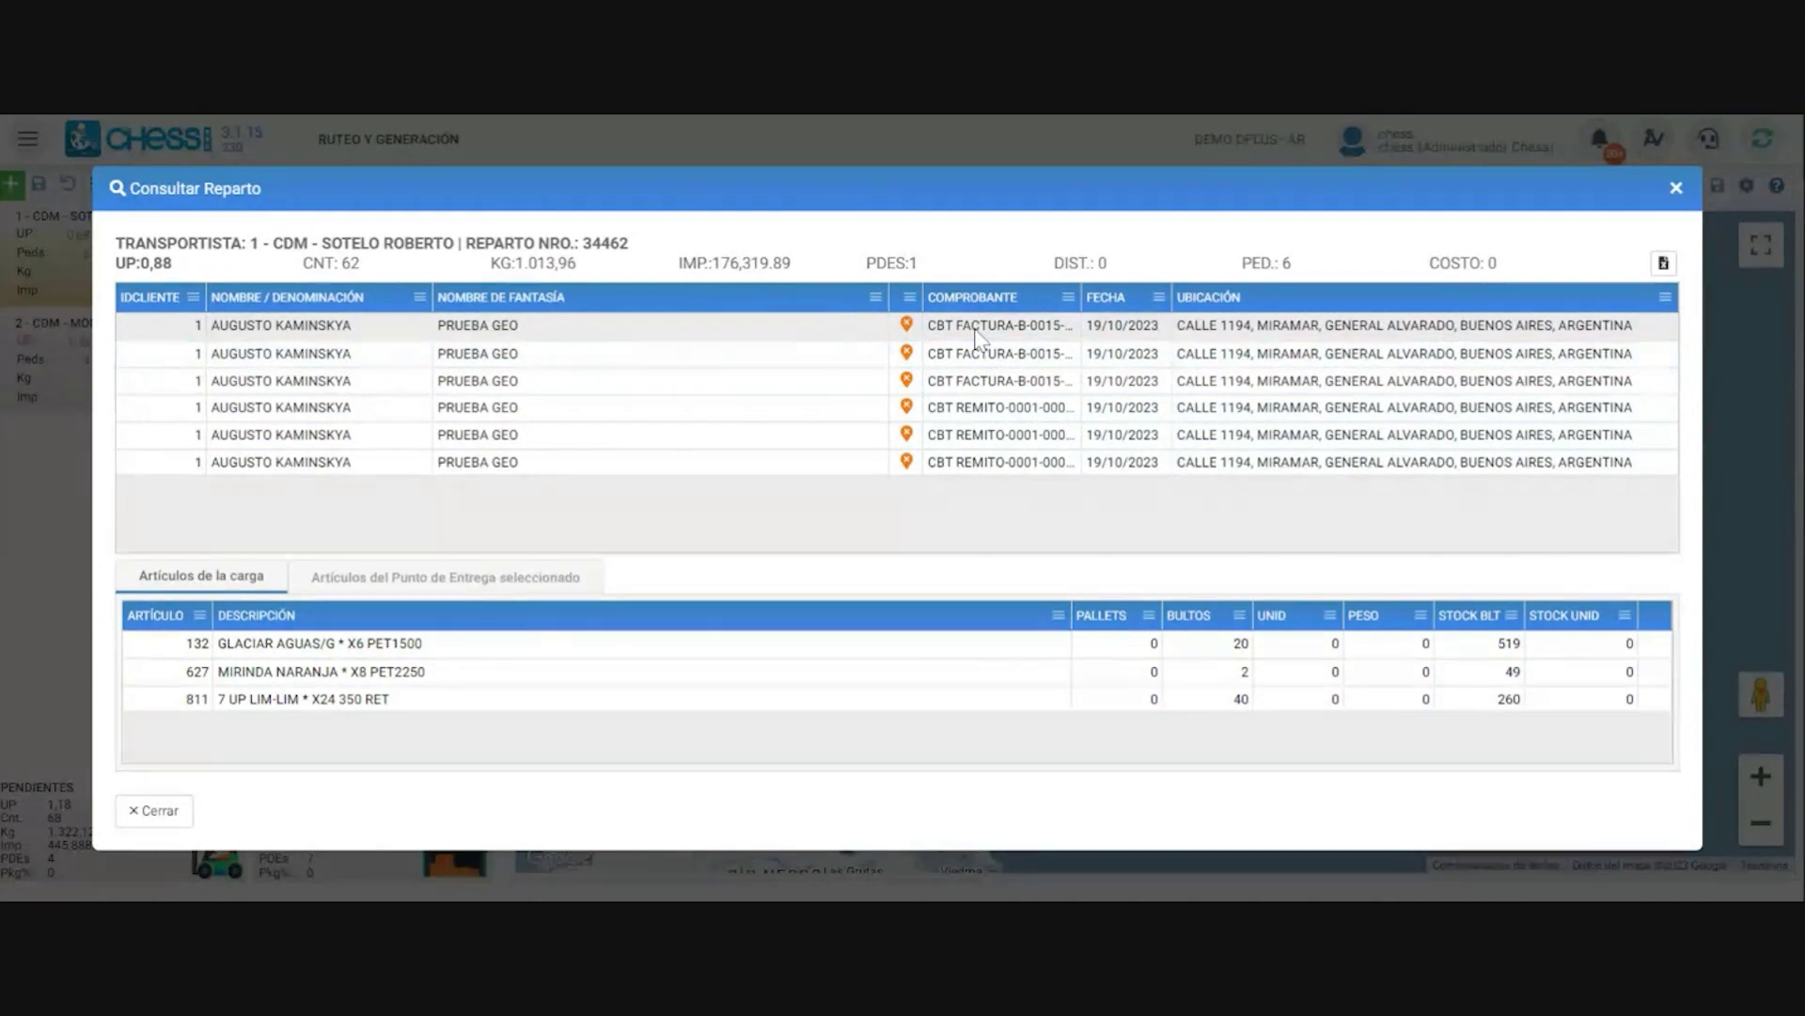
{"action": "left_click", "coordinate": [1676, 188]}
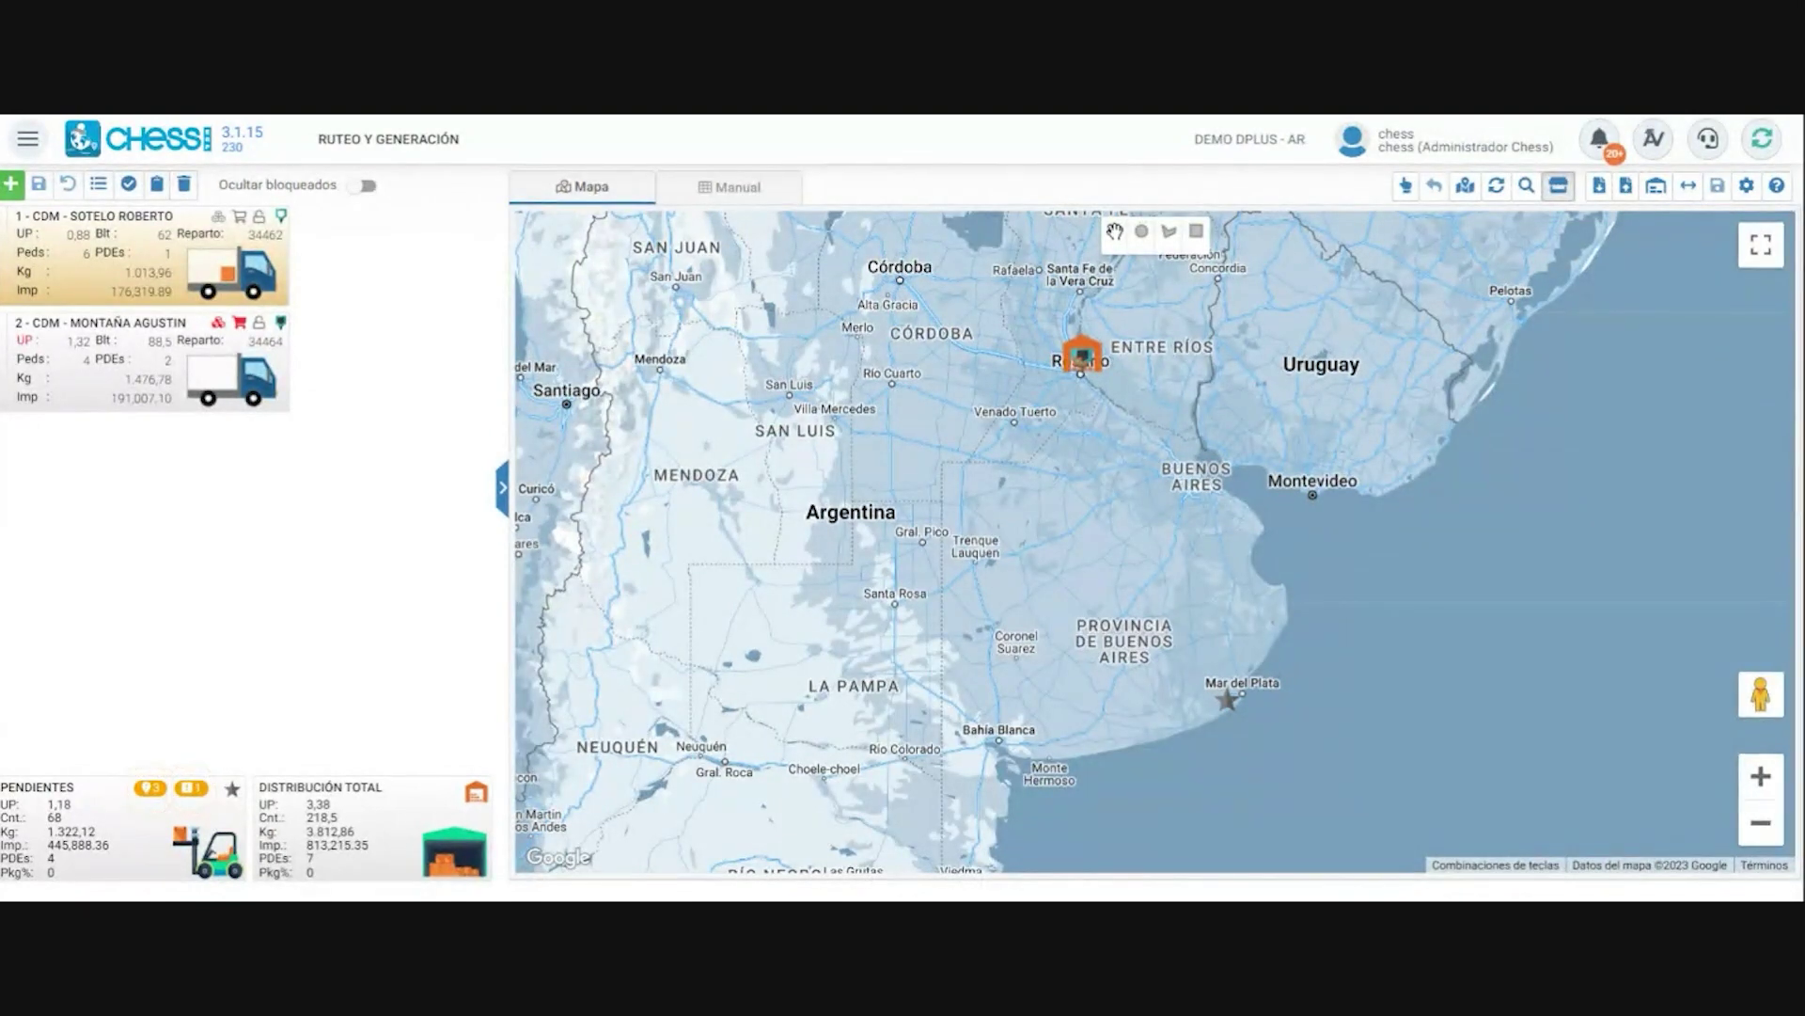
- Confirm transport 1's delivery with confirmation date 18/10/2023, showing only the Repartos in condition to be confirmed
{"action": "left_click", "coordinate": [129, 185]}
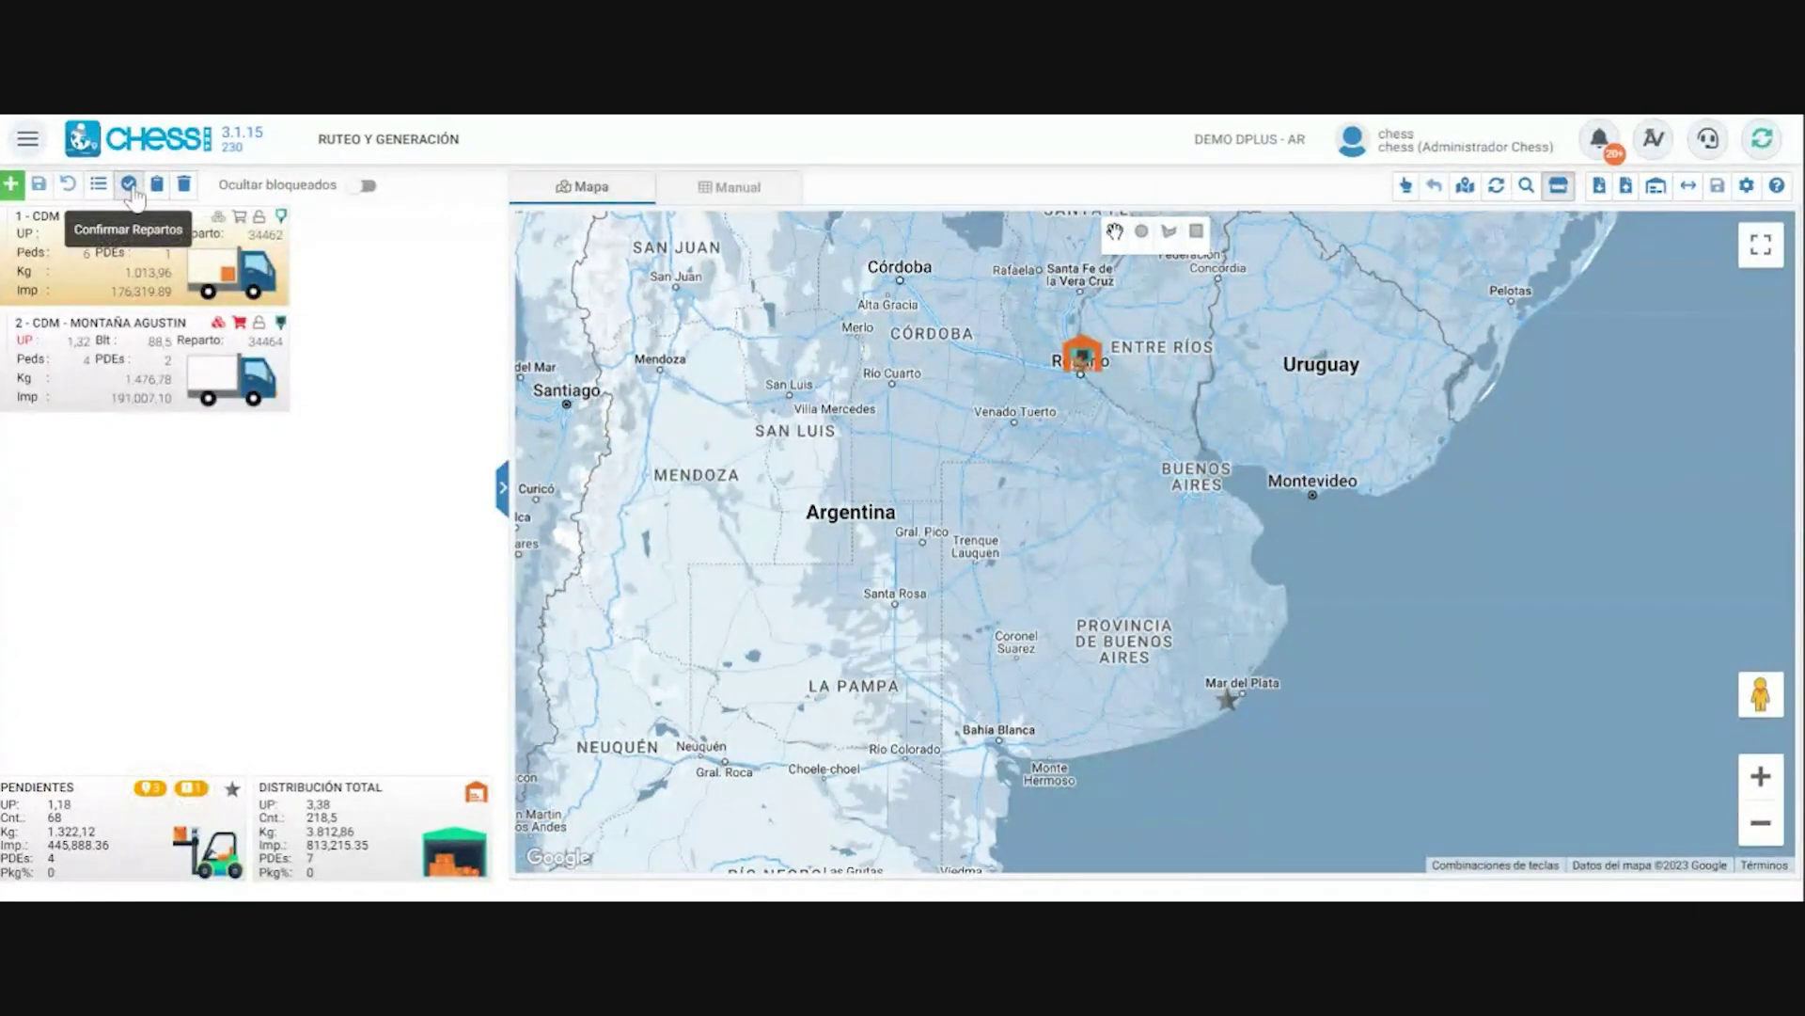
{"action": "right_click", "coordinate": [136, 273]}
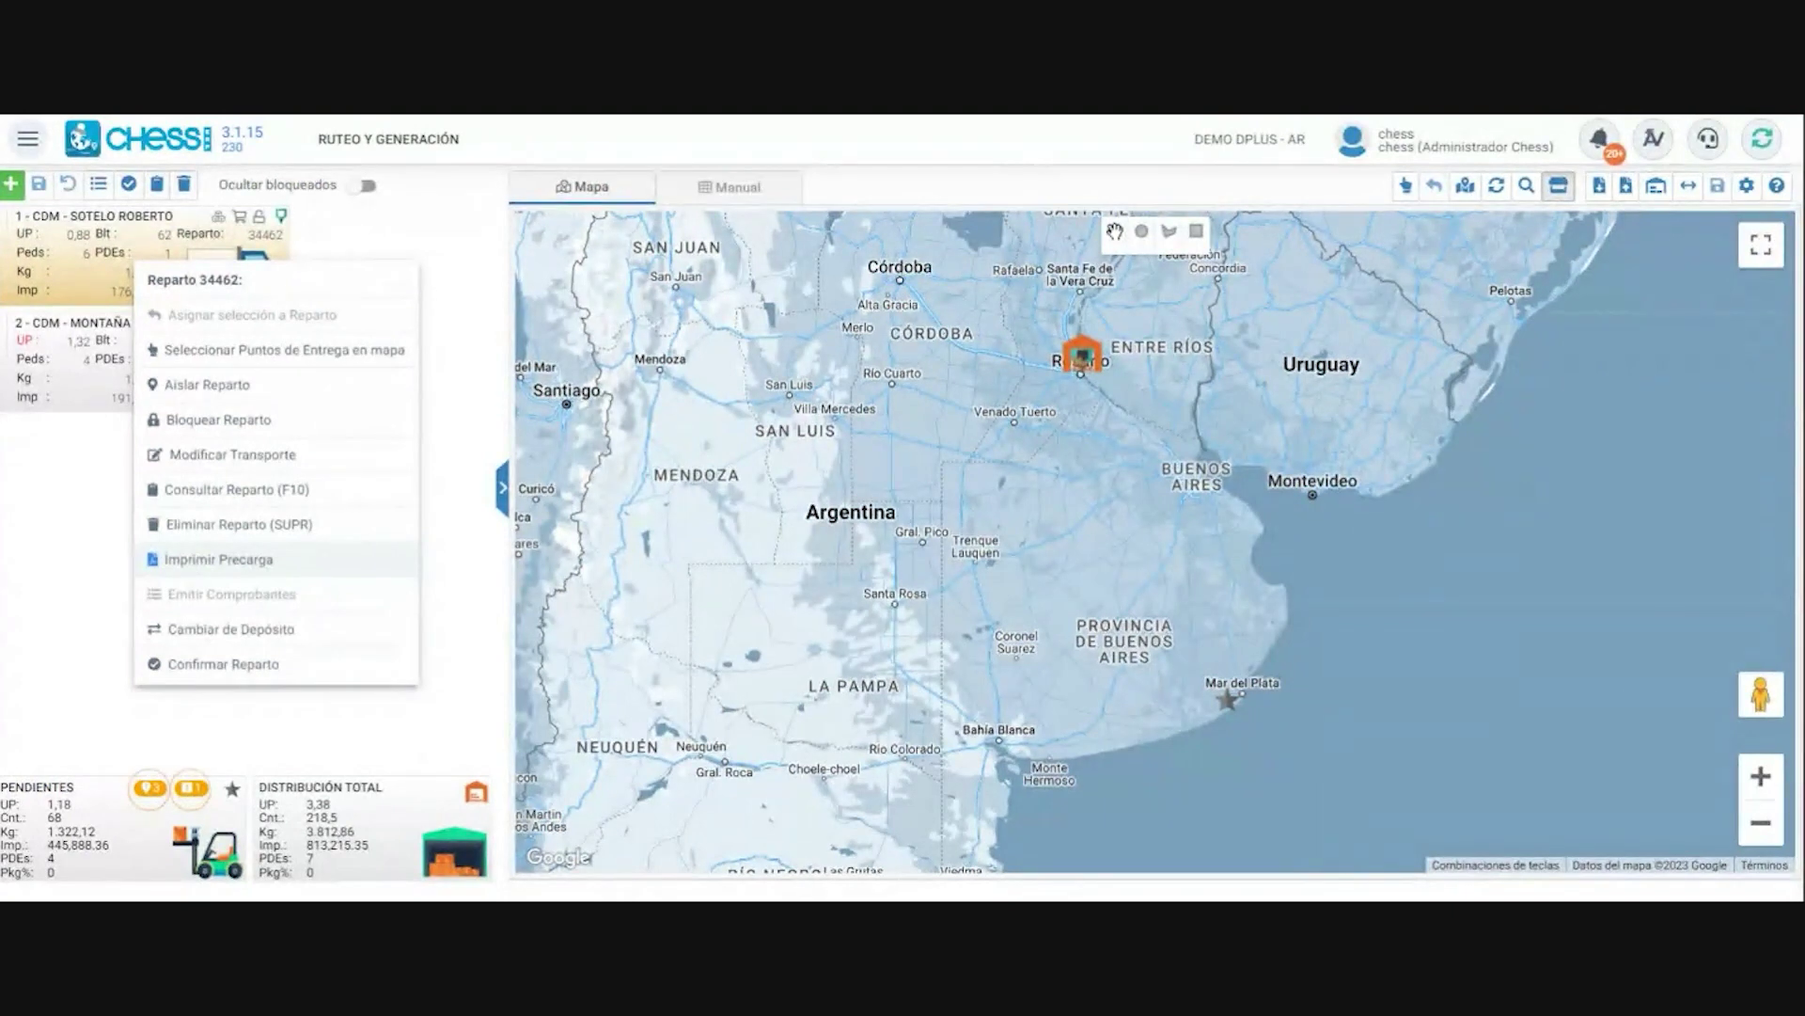
{"action": "left_click", "coordinate": [200, 669]}
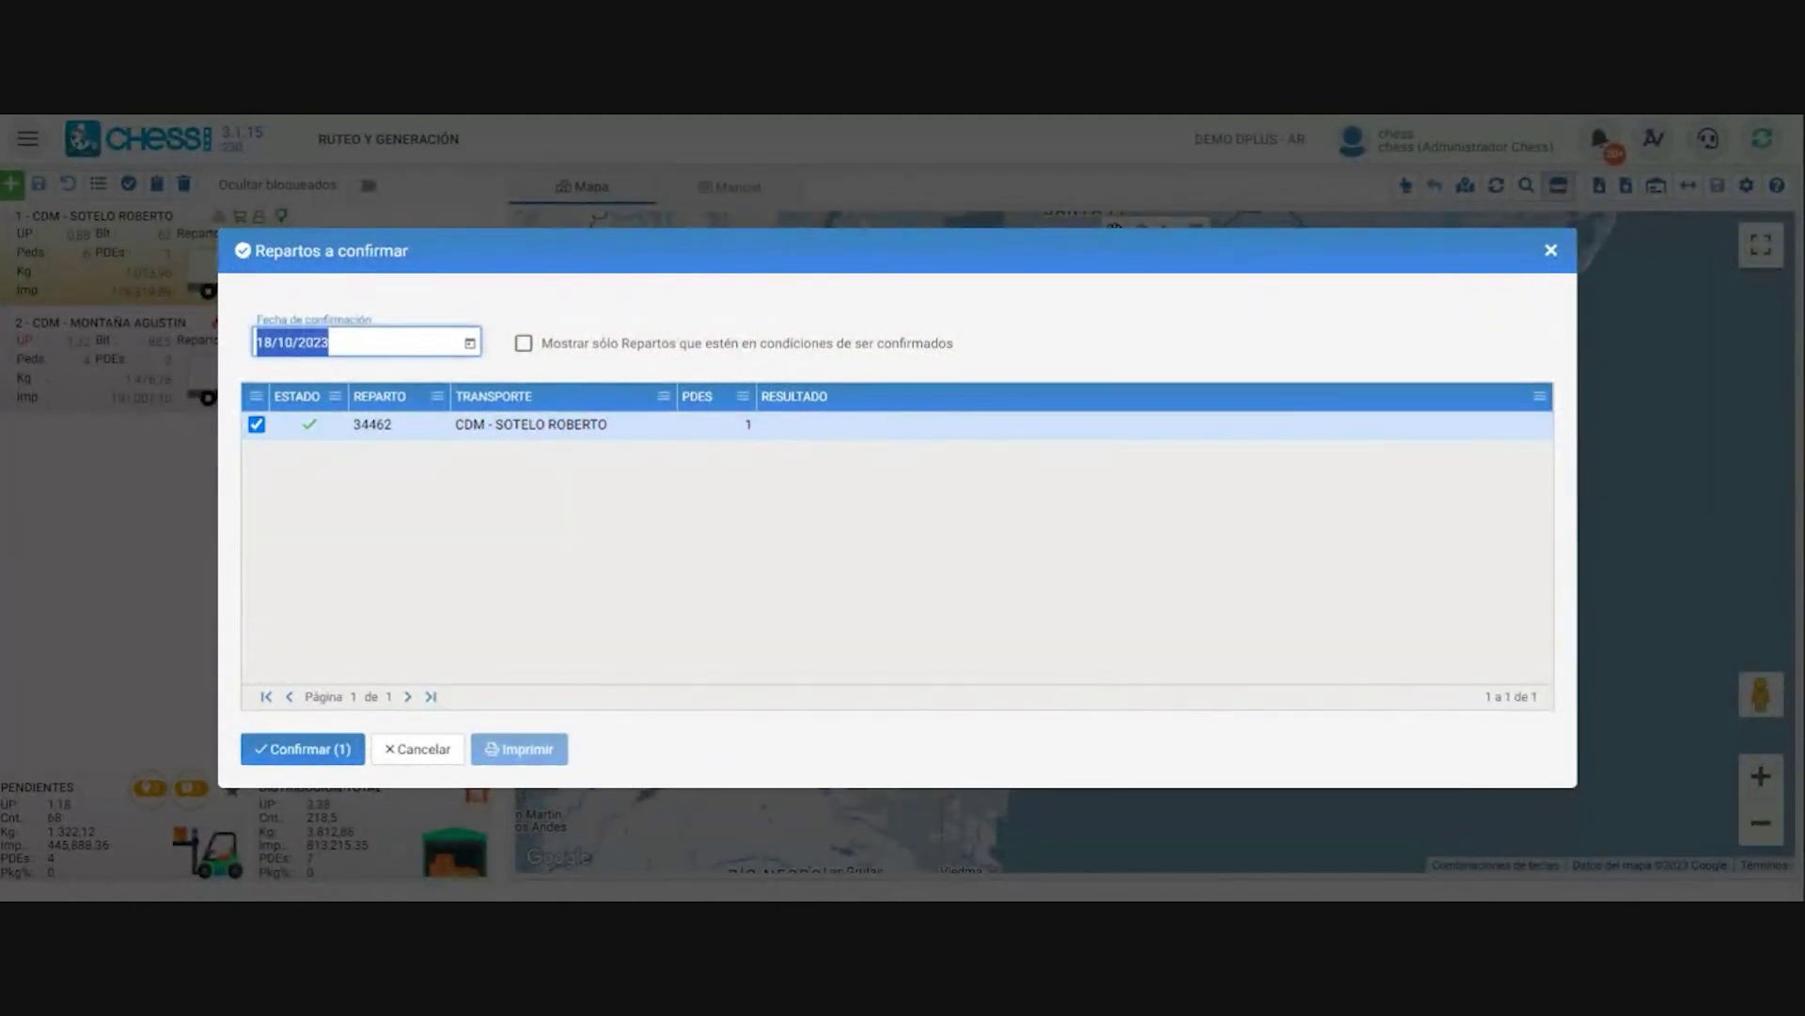
{"action": "key", "text": "ctrl+a"}
{"action": "left_click", "coordinate": [536, 353]}
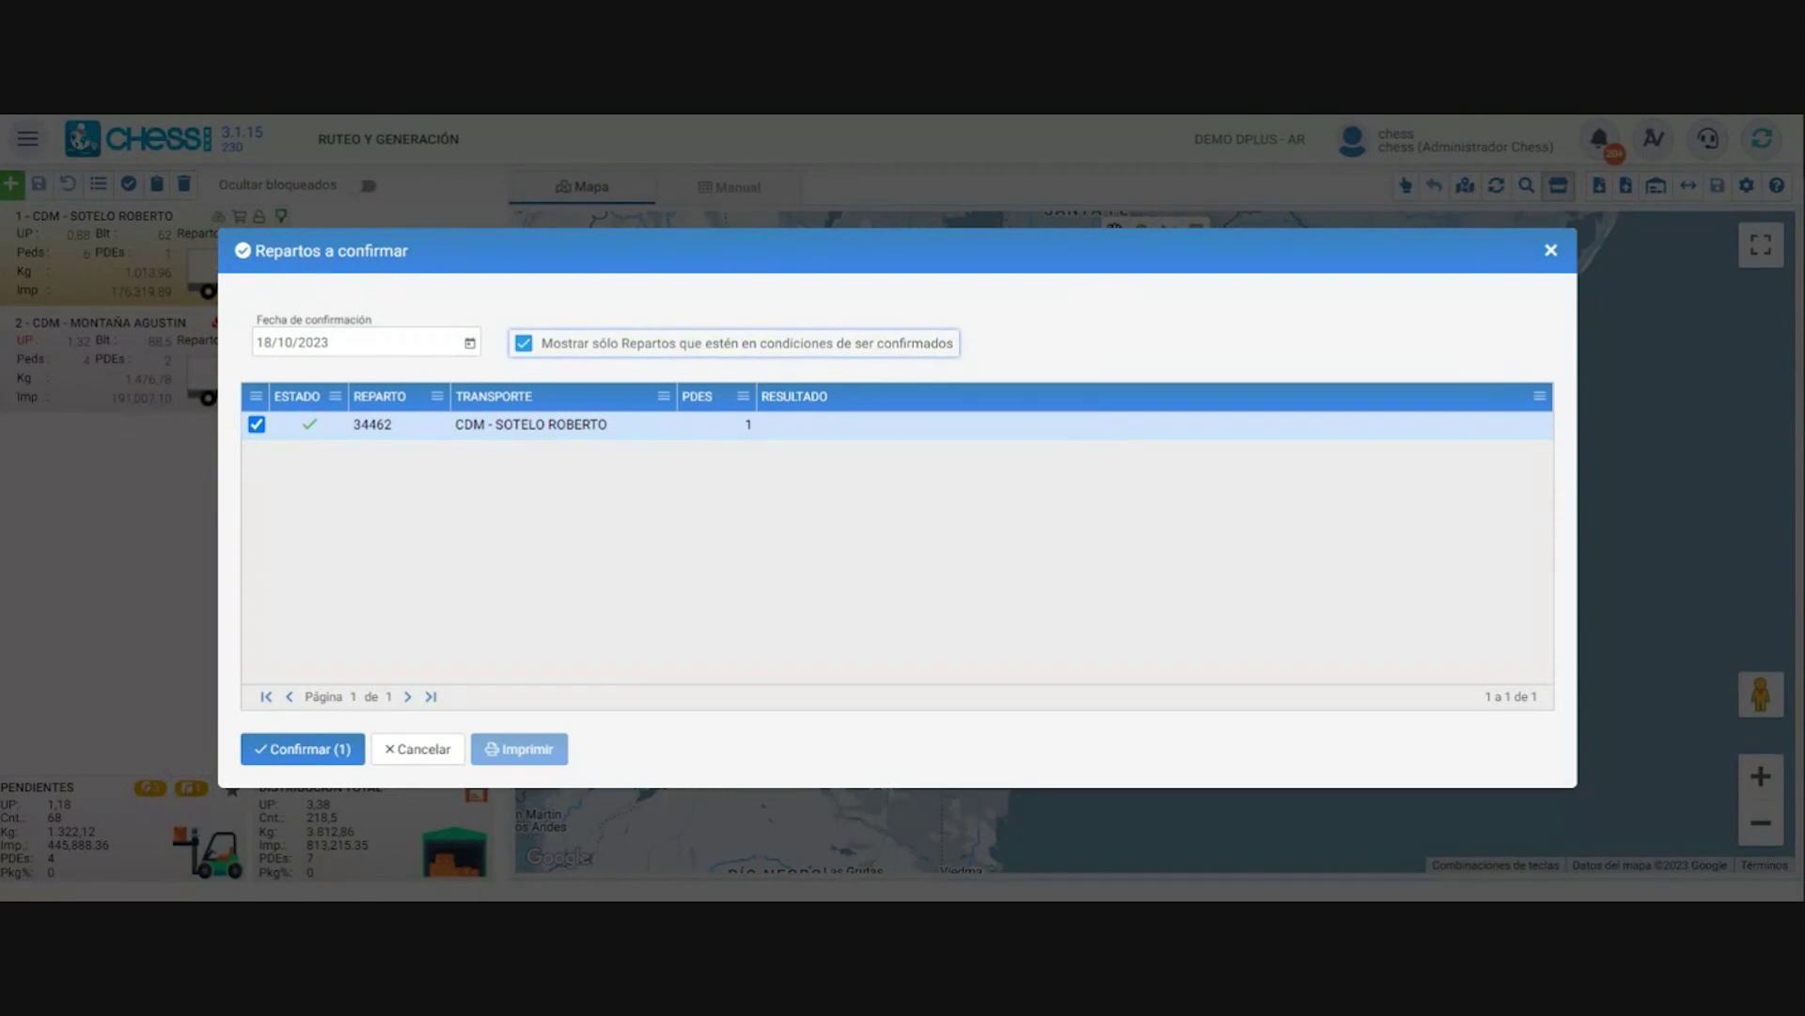
{"action": "left_click", "coordinate": [318, 763]}
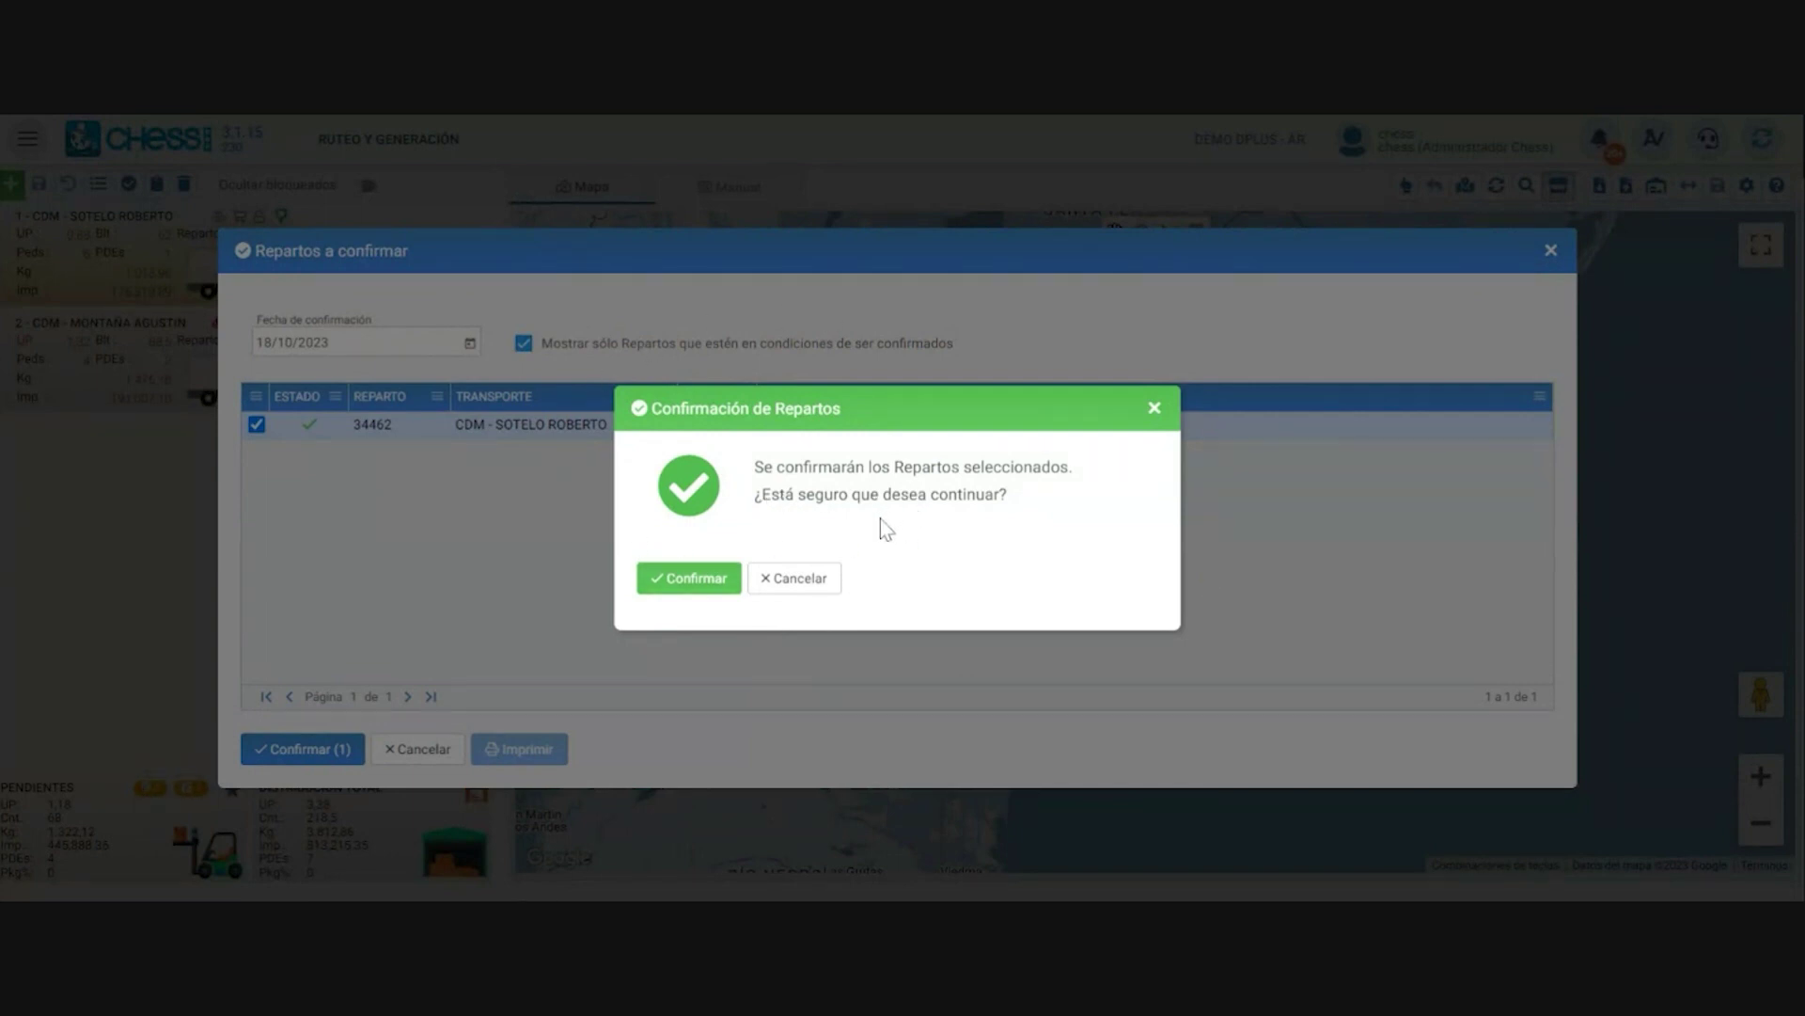
{"action": "left_click", "coordinate": [719, 583]}
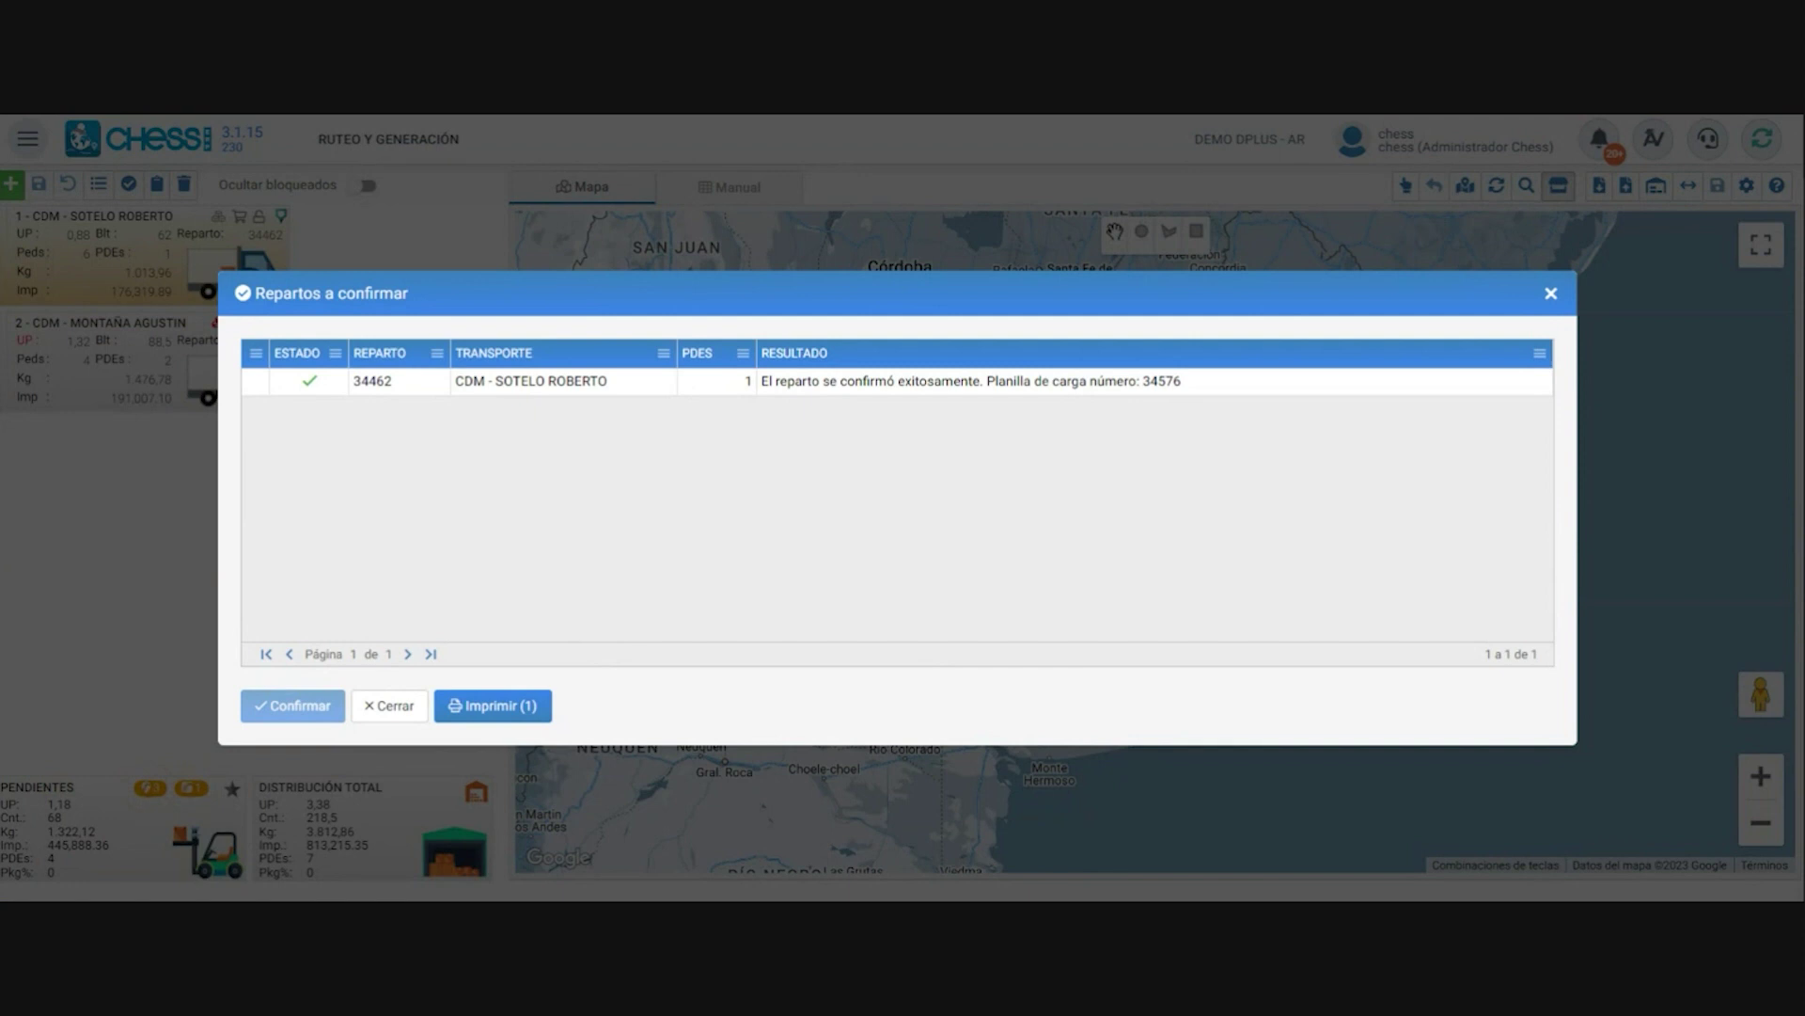
- Edit the print options of the confirmed delivery's load, keeping Estado del Transporte enabled, and save them
{"action": "left_click", "coordinate": [496, 707]}
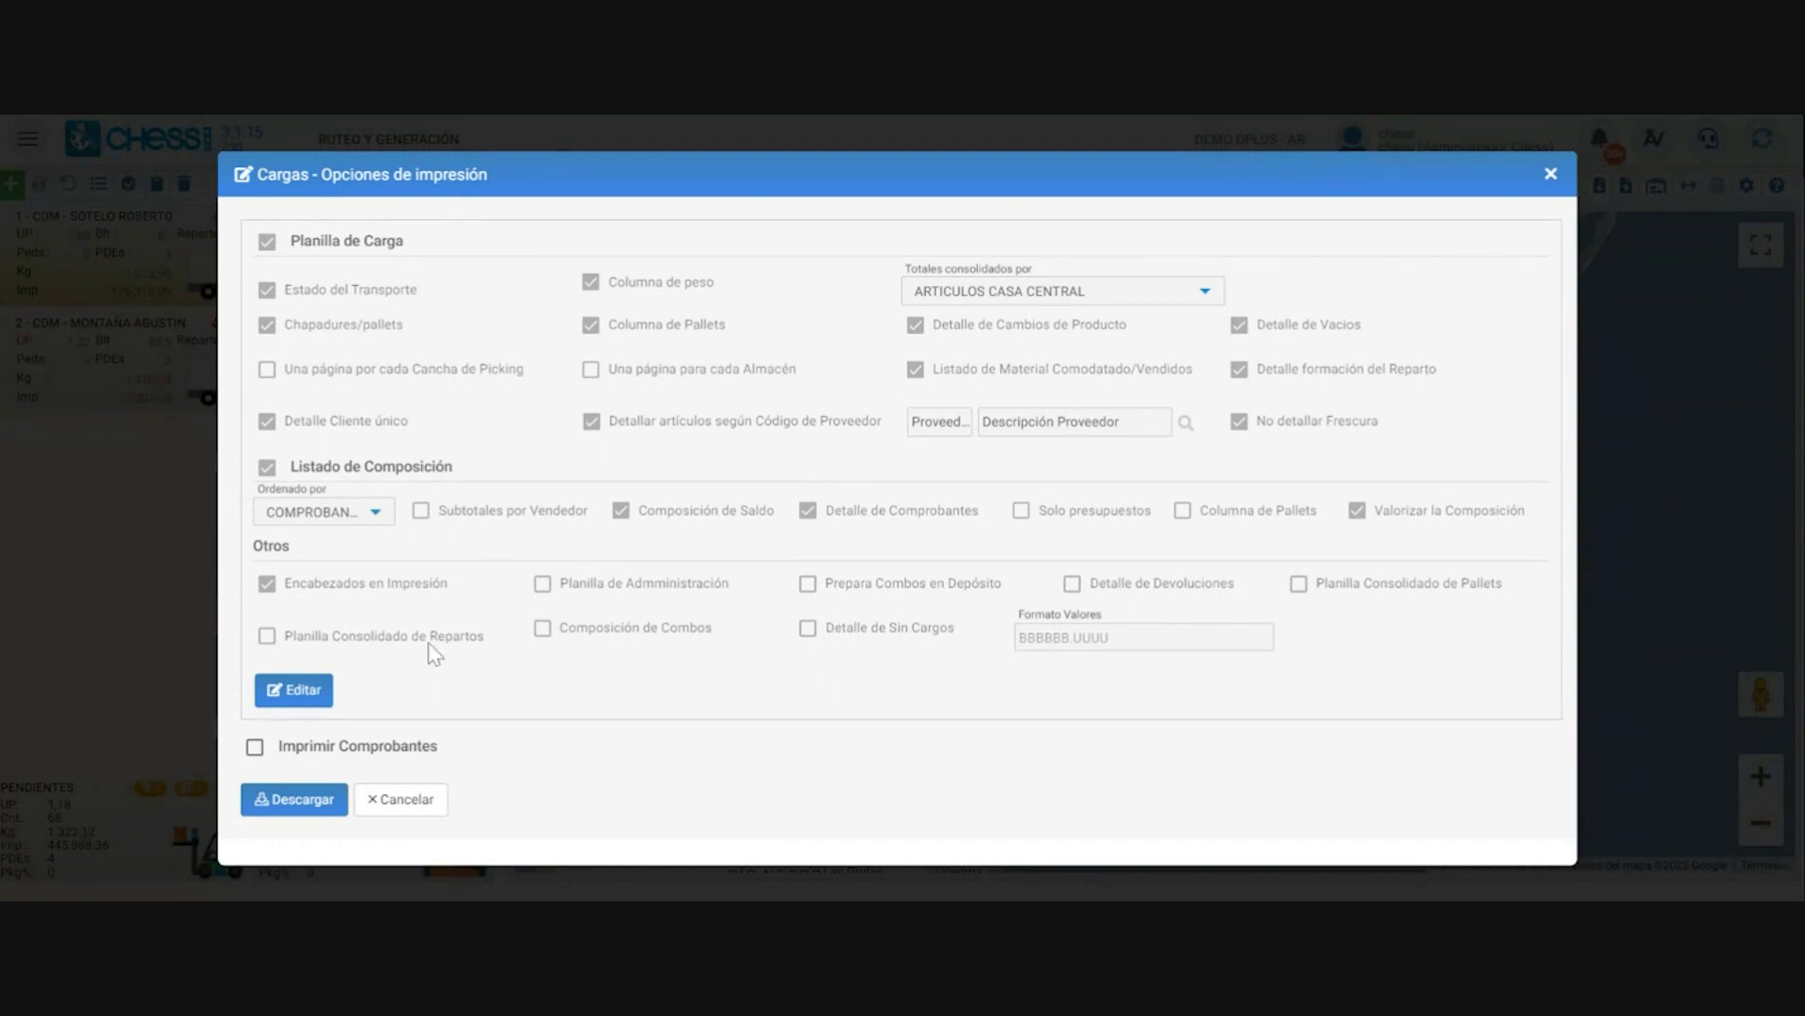
{"action": "left_click", "coordinate": [311, 695]}
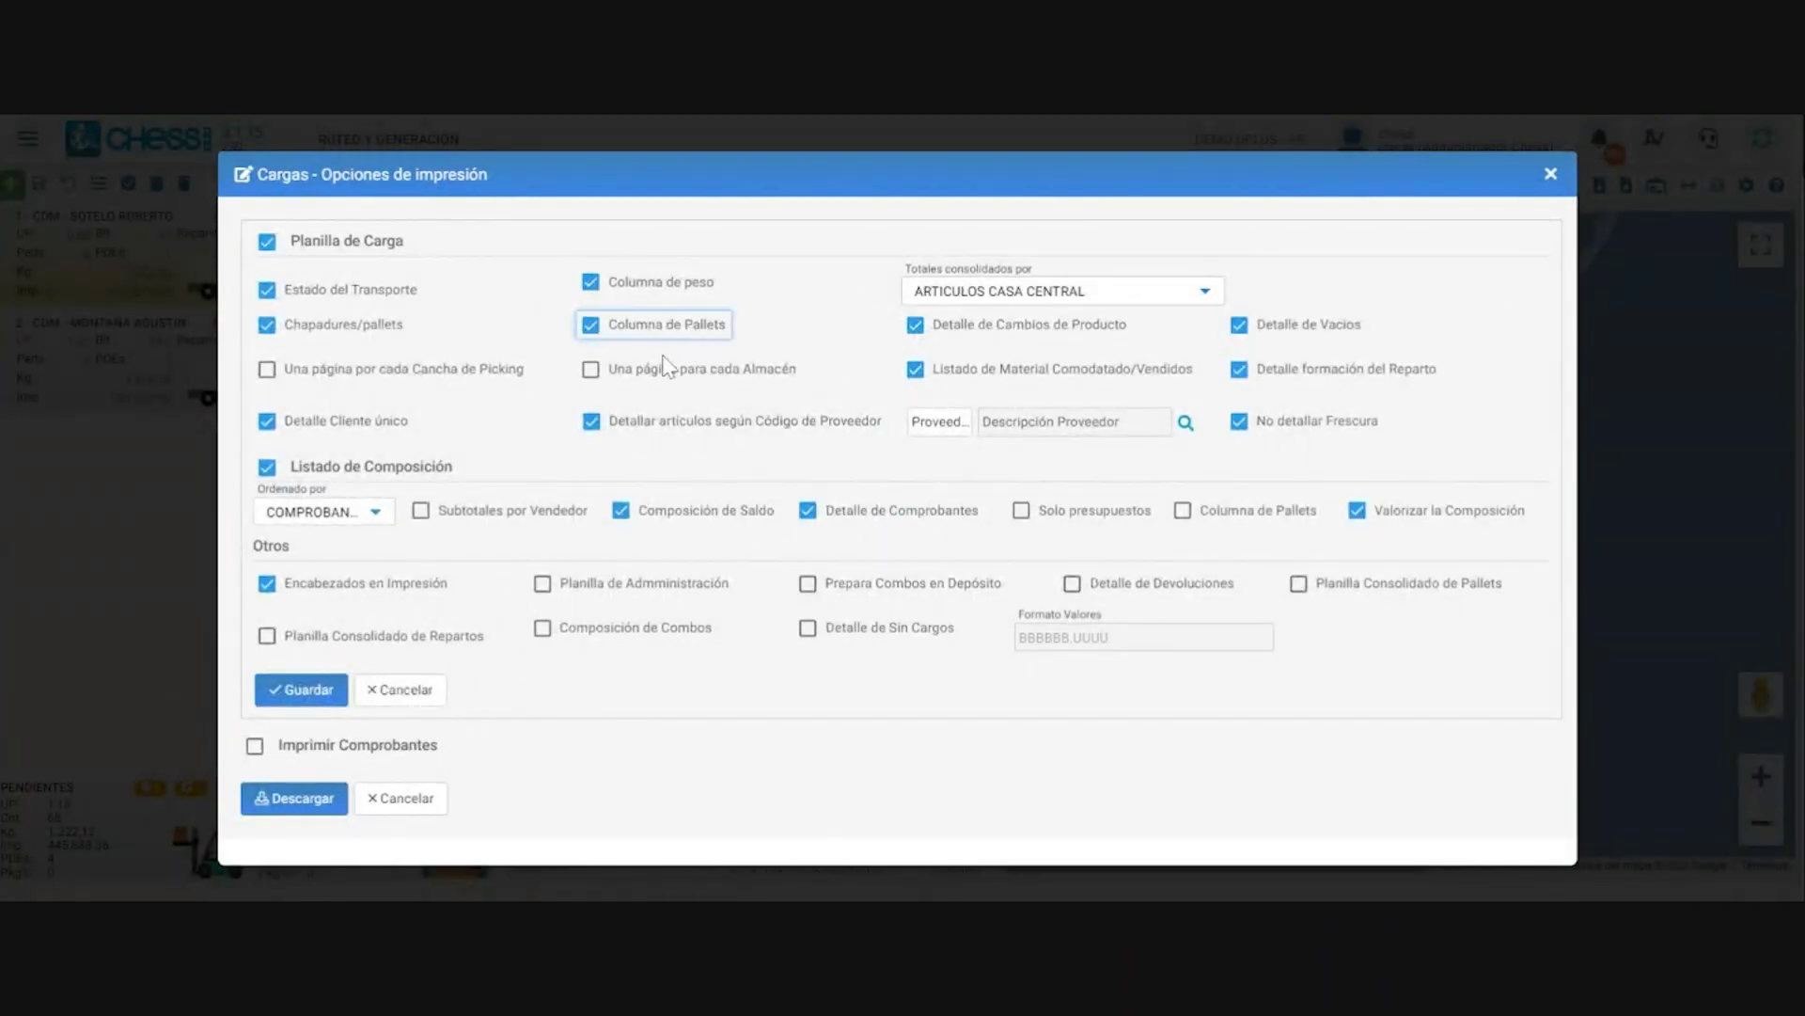
{"action": "left_click", "coordinate": [357, 293]}
{"action": "left_click", "coordinate": [357, 294]}
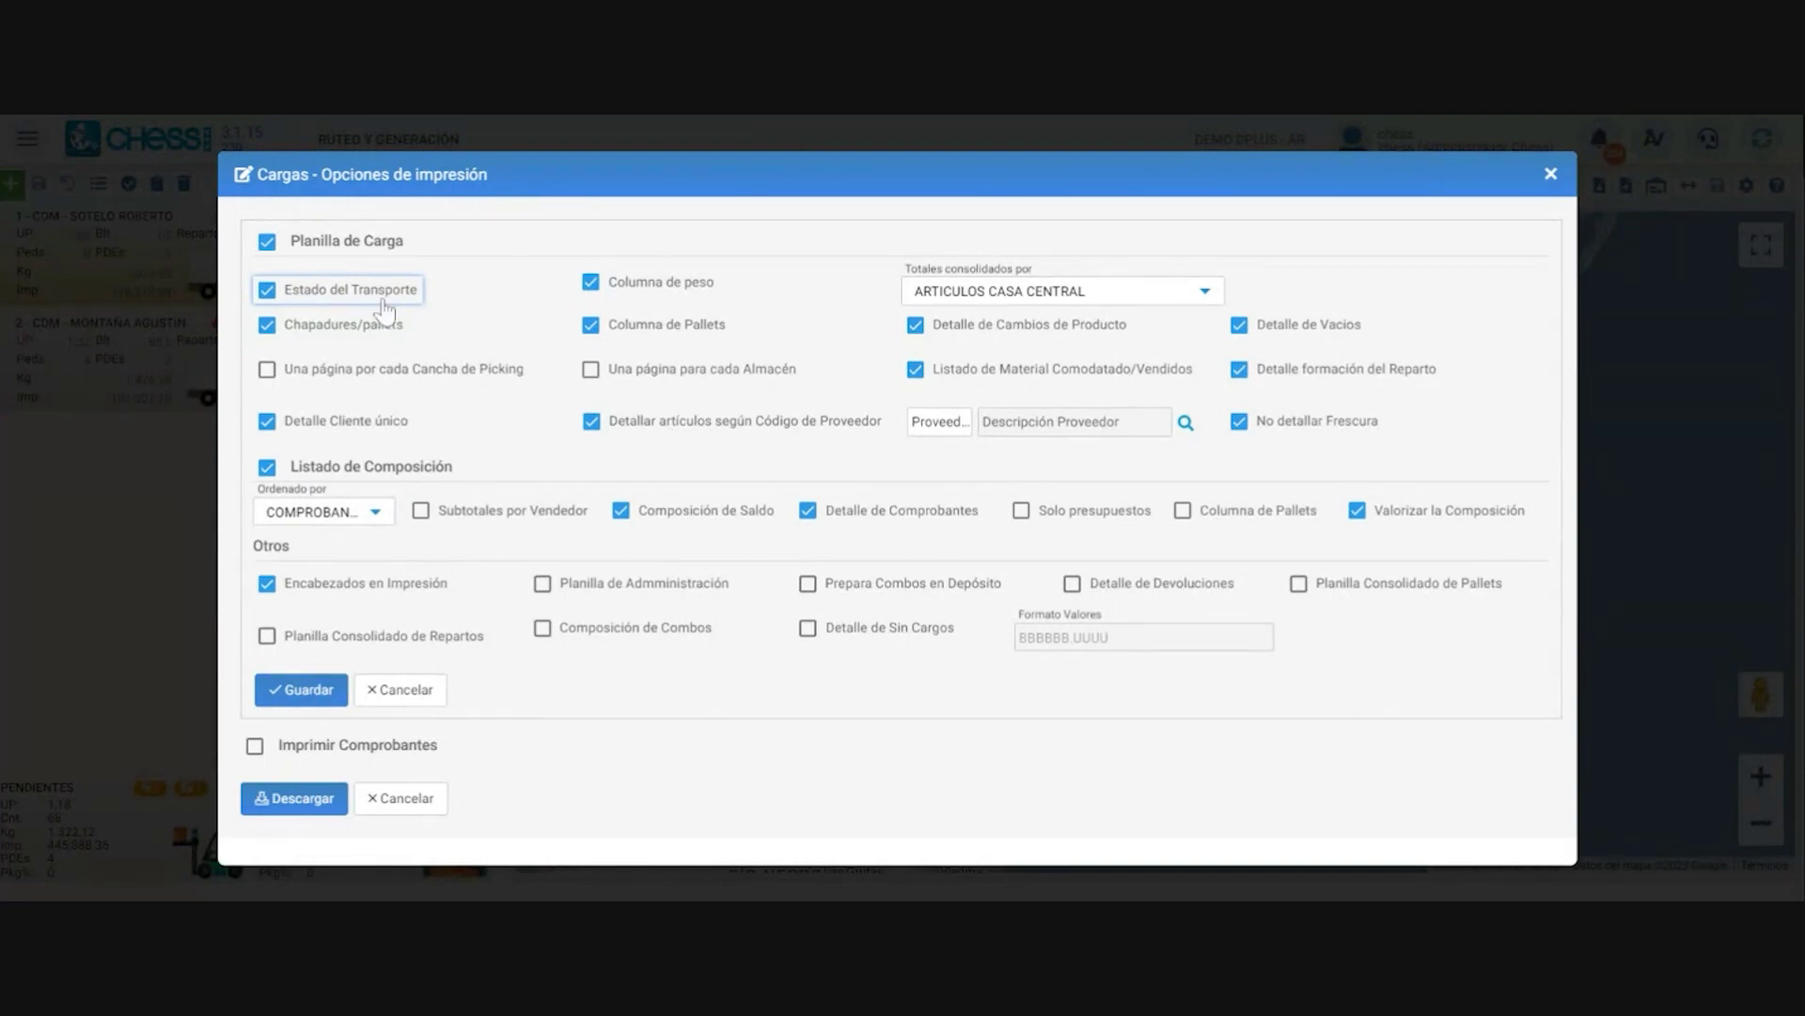
{"action": "left_click", "coordinate": [315, 696]}
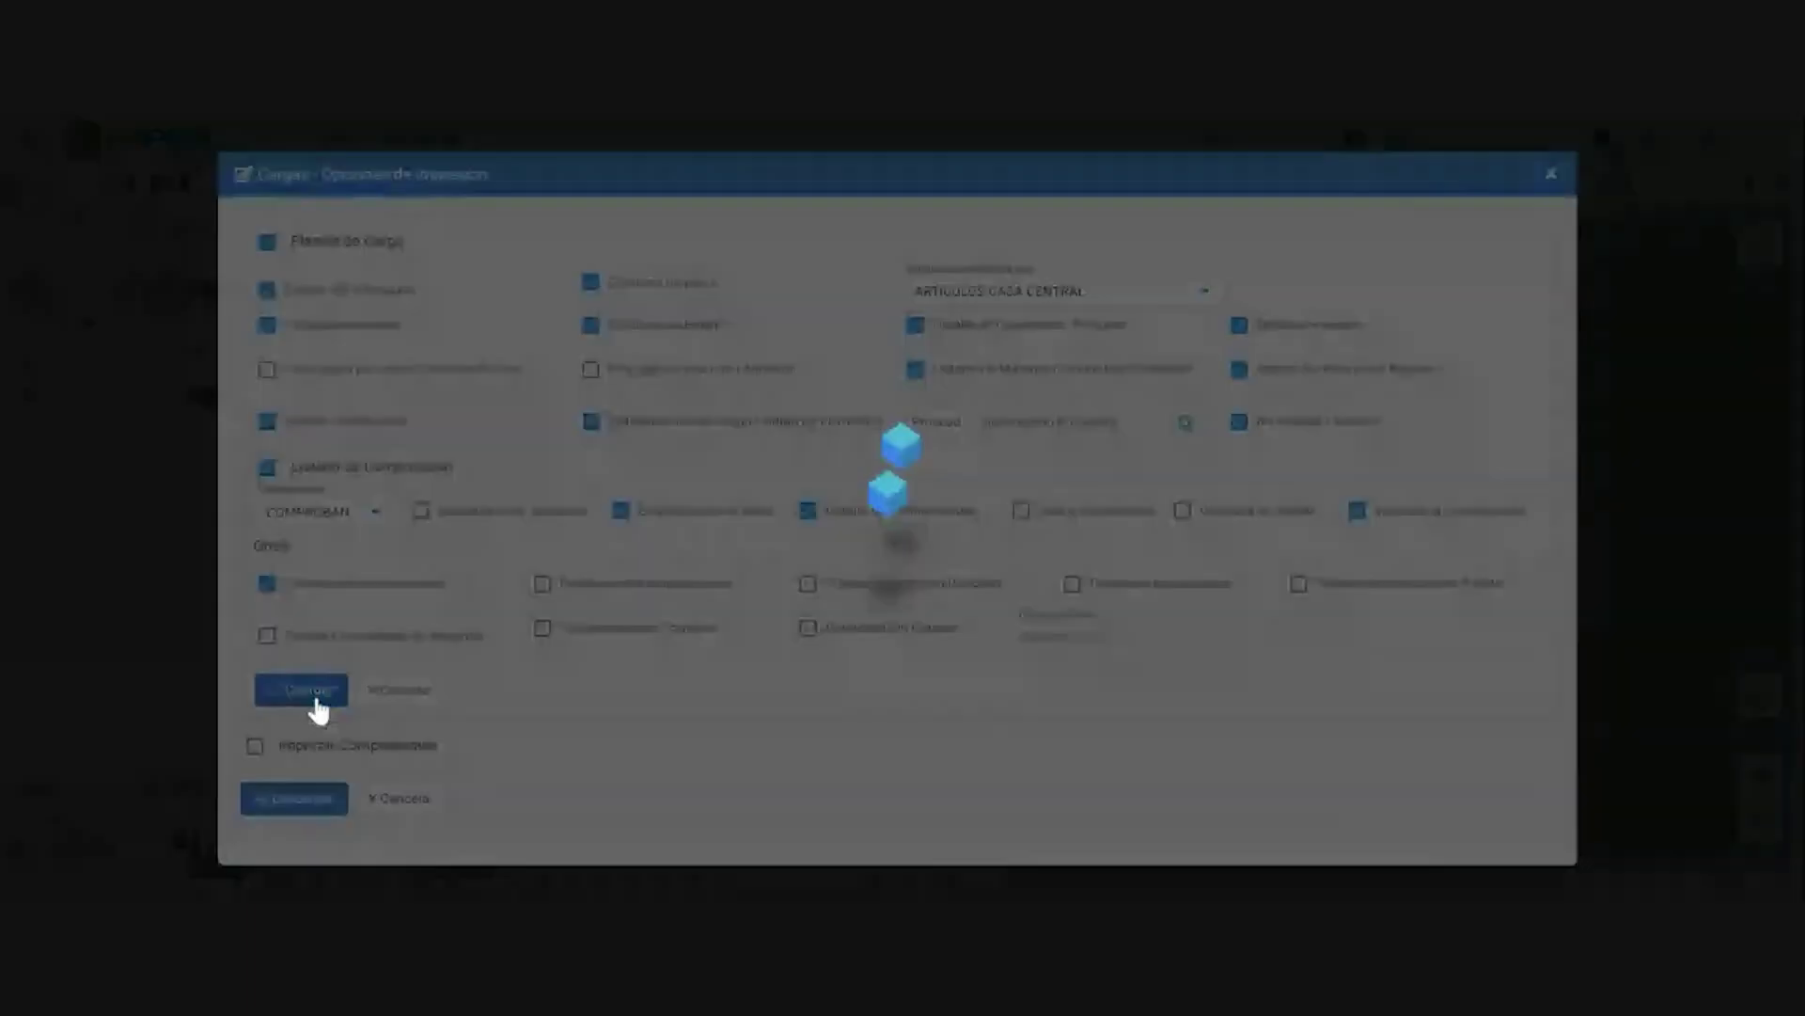
- Include the REMITO DE INTERPLANTA and PRUEBA NUEVO comprobantes in the printout, download it, and close the confirmation results
{"action": "left_click", "coordinate": [254, 747]}
{"action": "scroll", "coordinate": [487, 639], "scroll_direction": "down", "scroll_amount": 2}
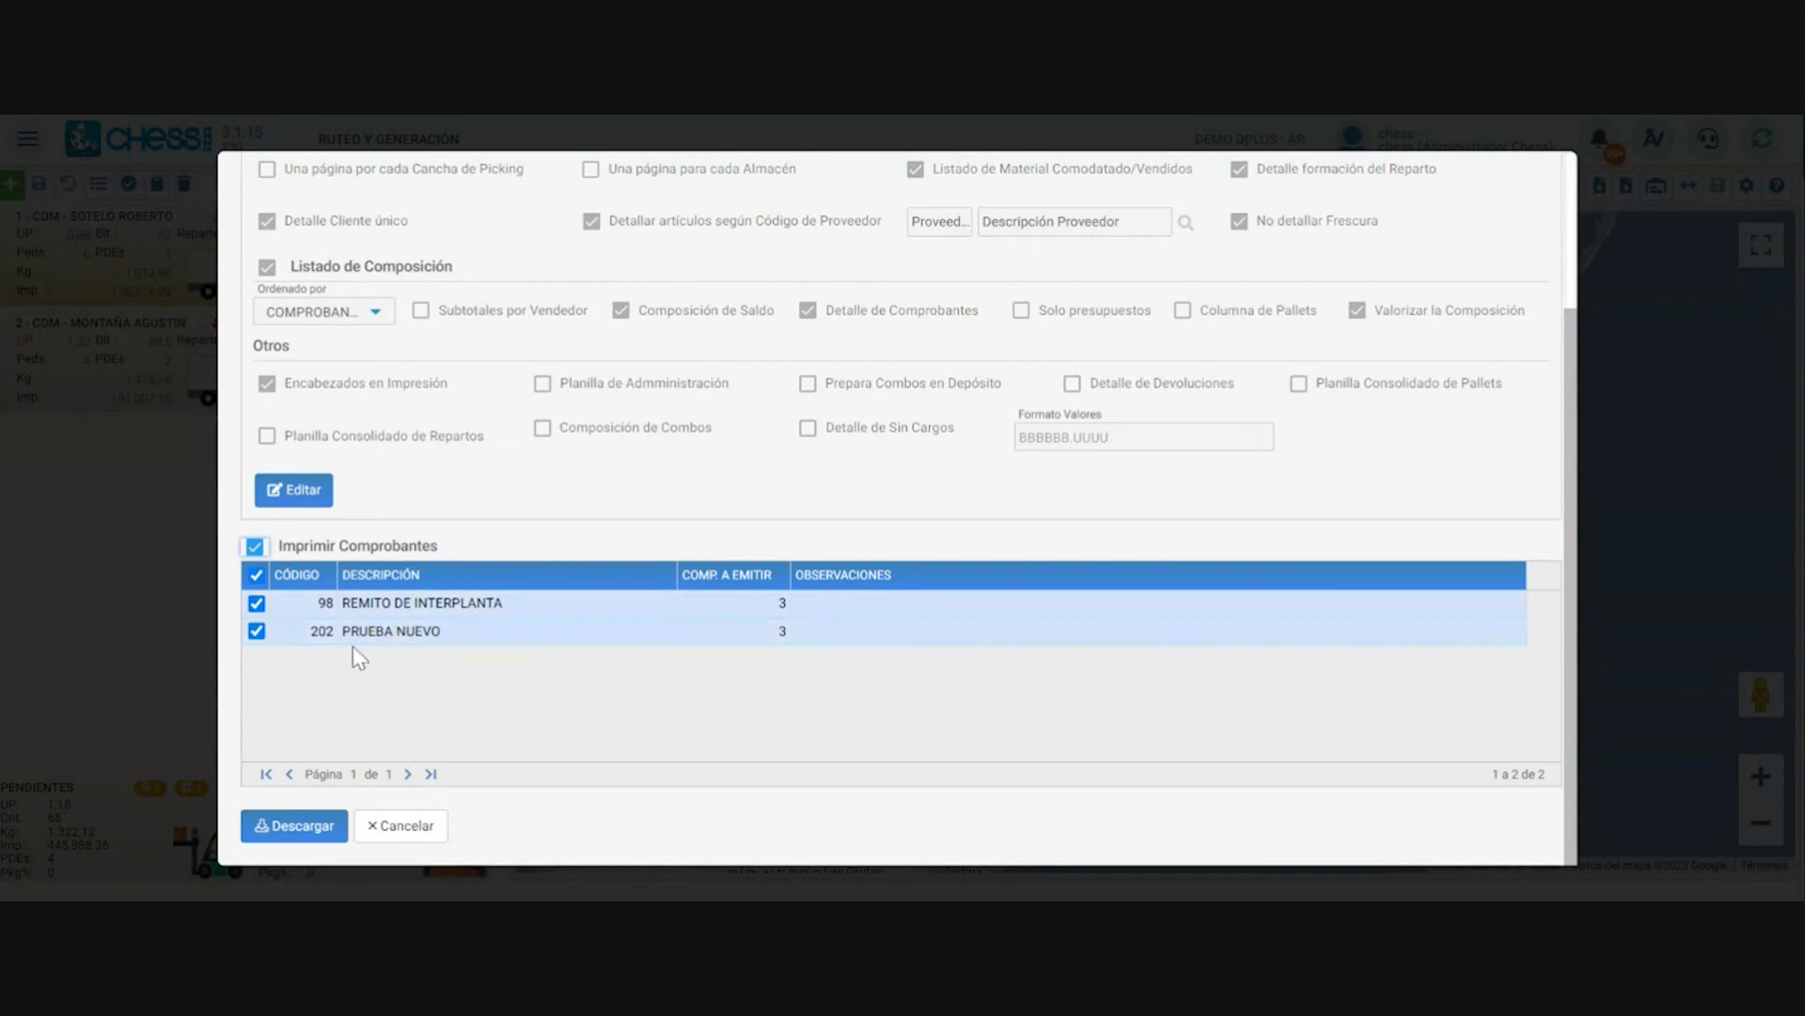
{"action": "left_click", "coordinate": [255, 603]}
{"action": "left_click", "coordinate": [256, 631]}
{"action": "left_click", "coordinate": [256, 602]}
{"action": "left_click", "coordinate": [256, 631]}
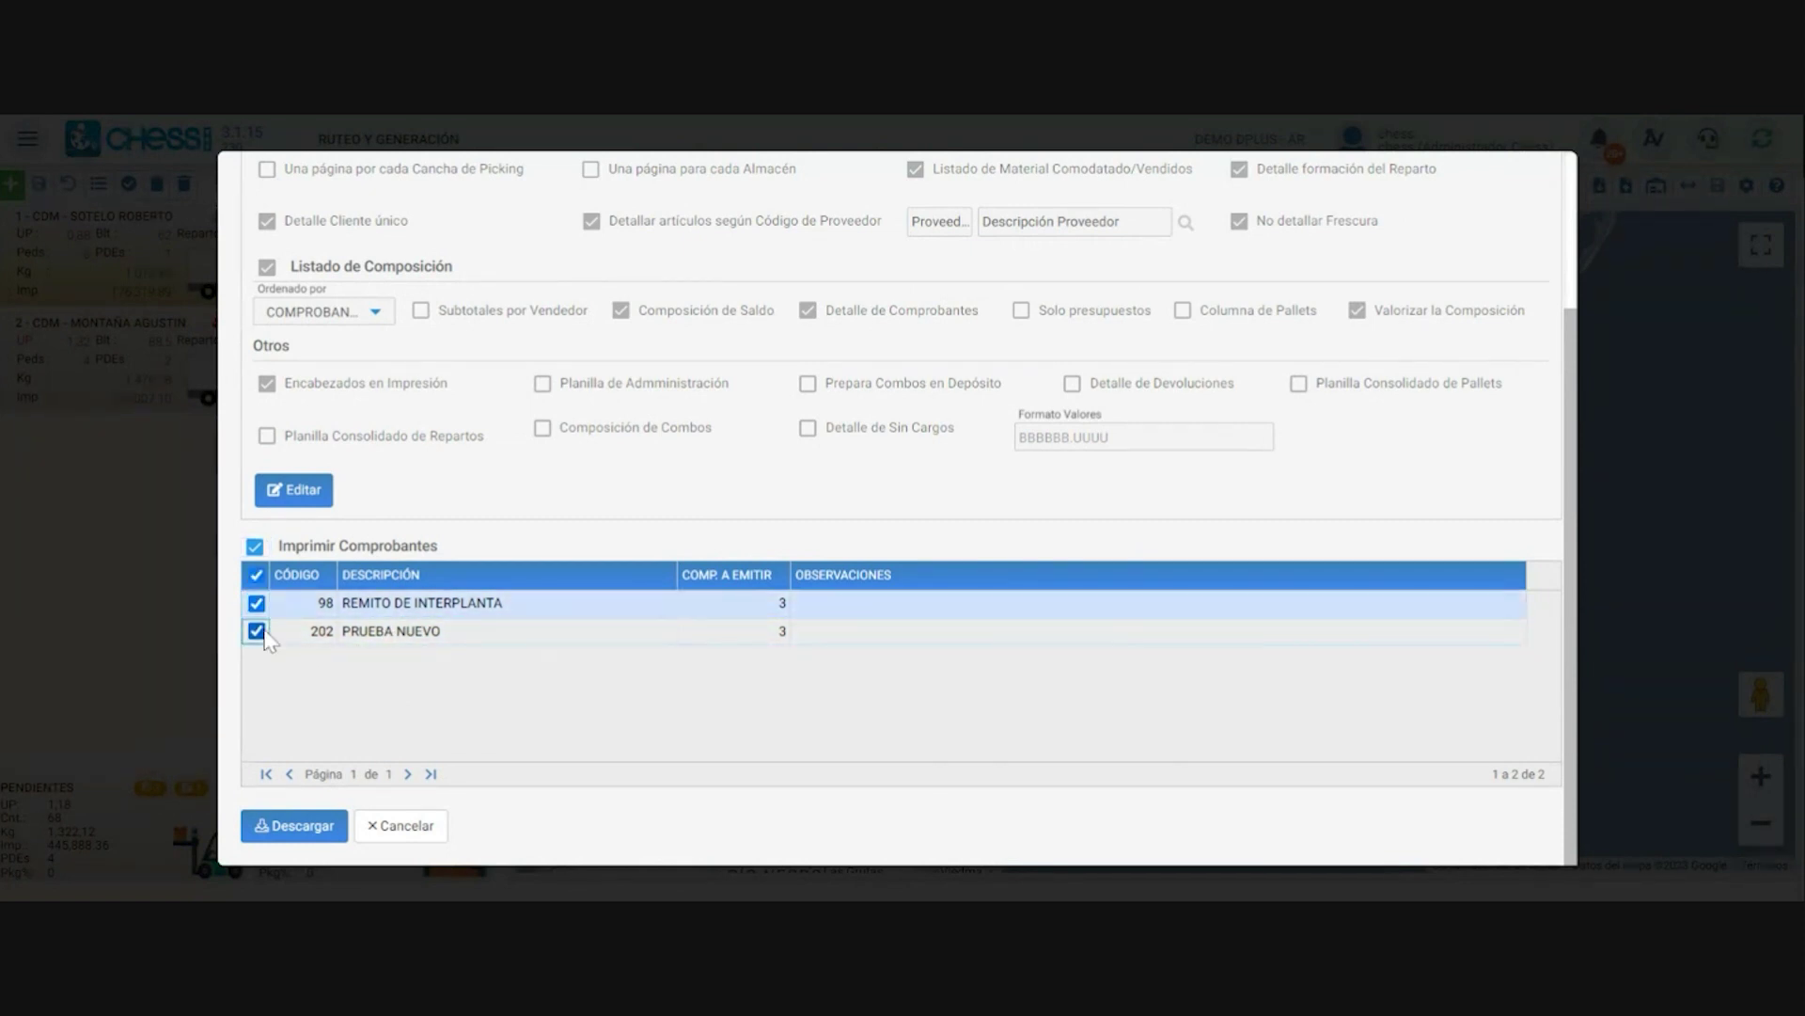
{"action": "scroll", "coordinate": [511, 536], "scroll_direction": "up", "scroll_amount": 3}
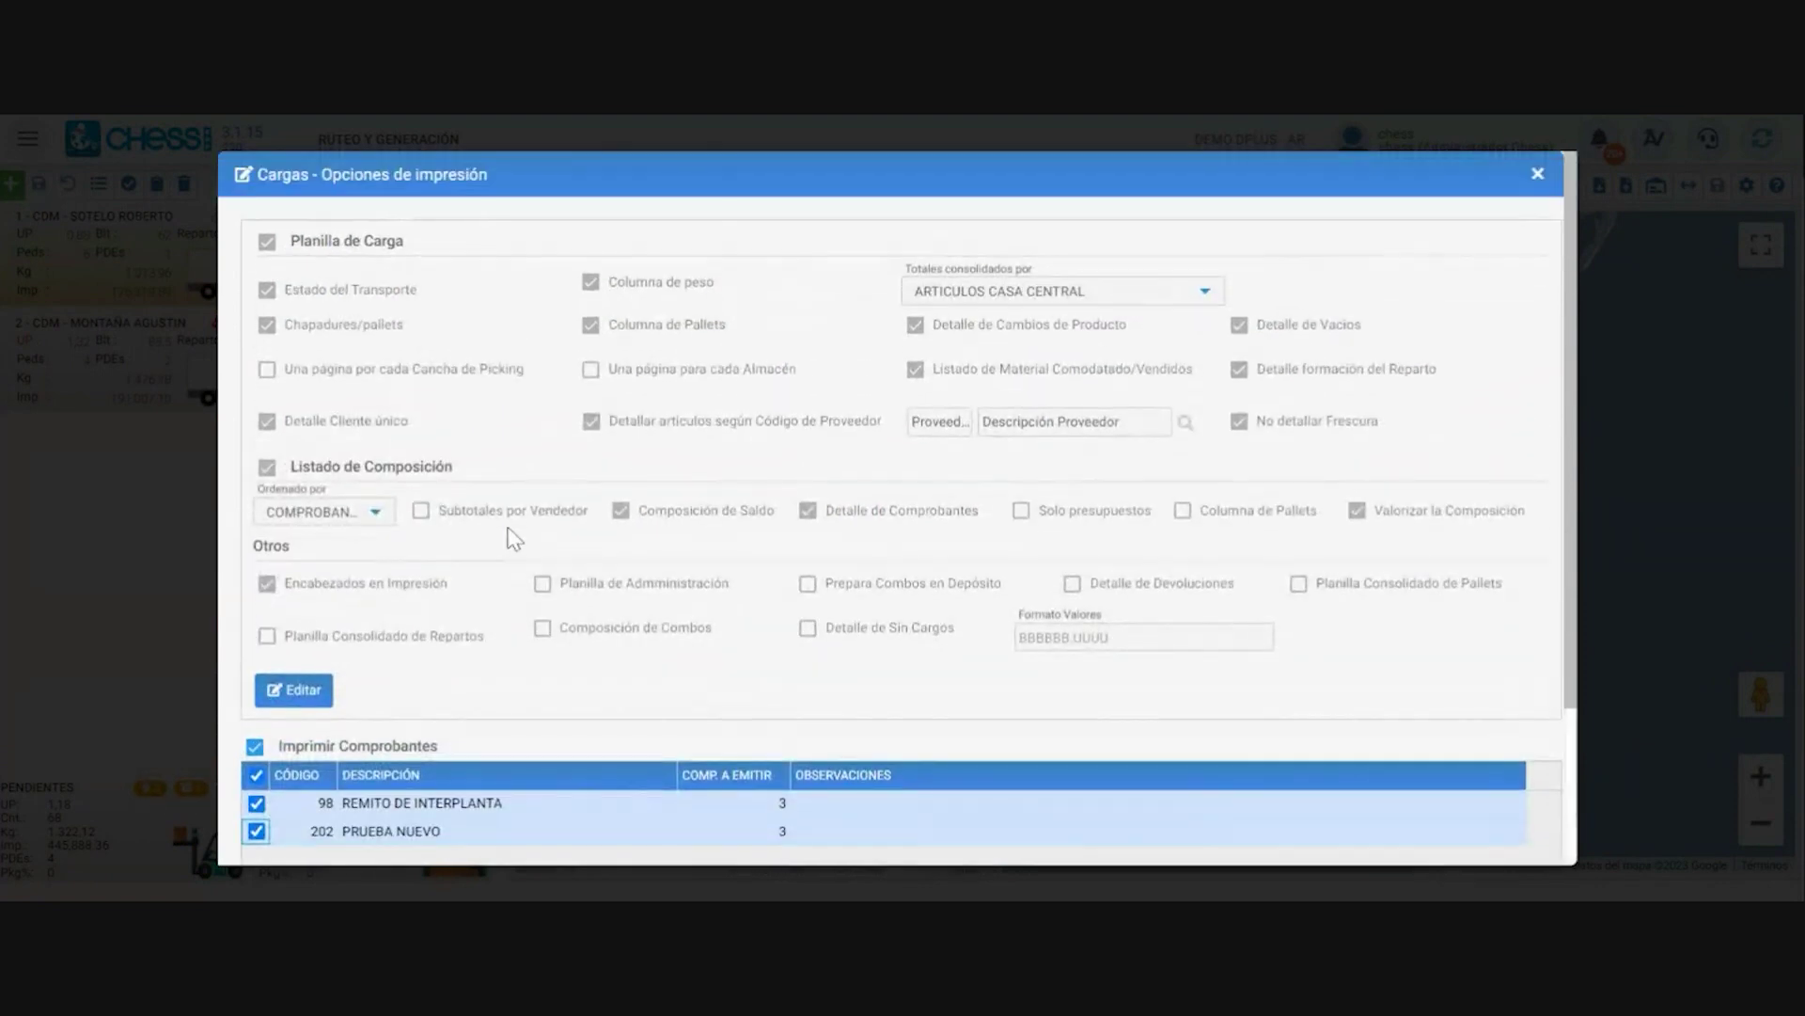
{"action": "scroll", "coordinate": [489, 508], "scroll_direction": "down", "scroll_amount": 3}
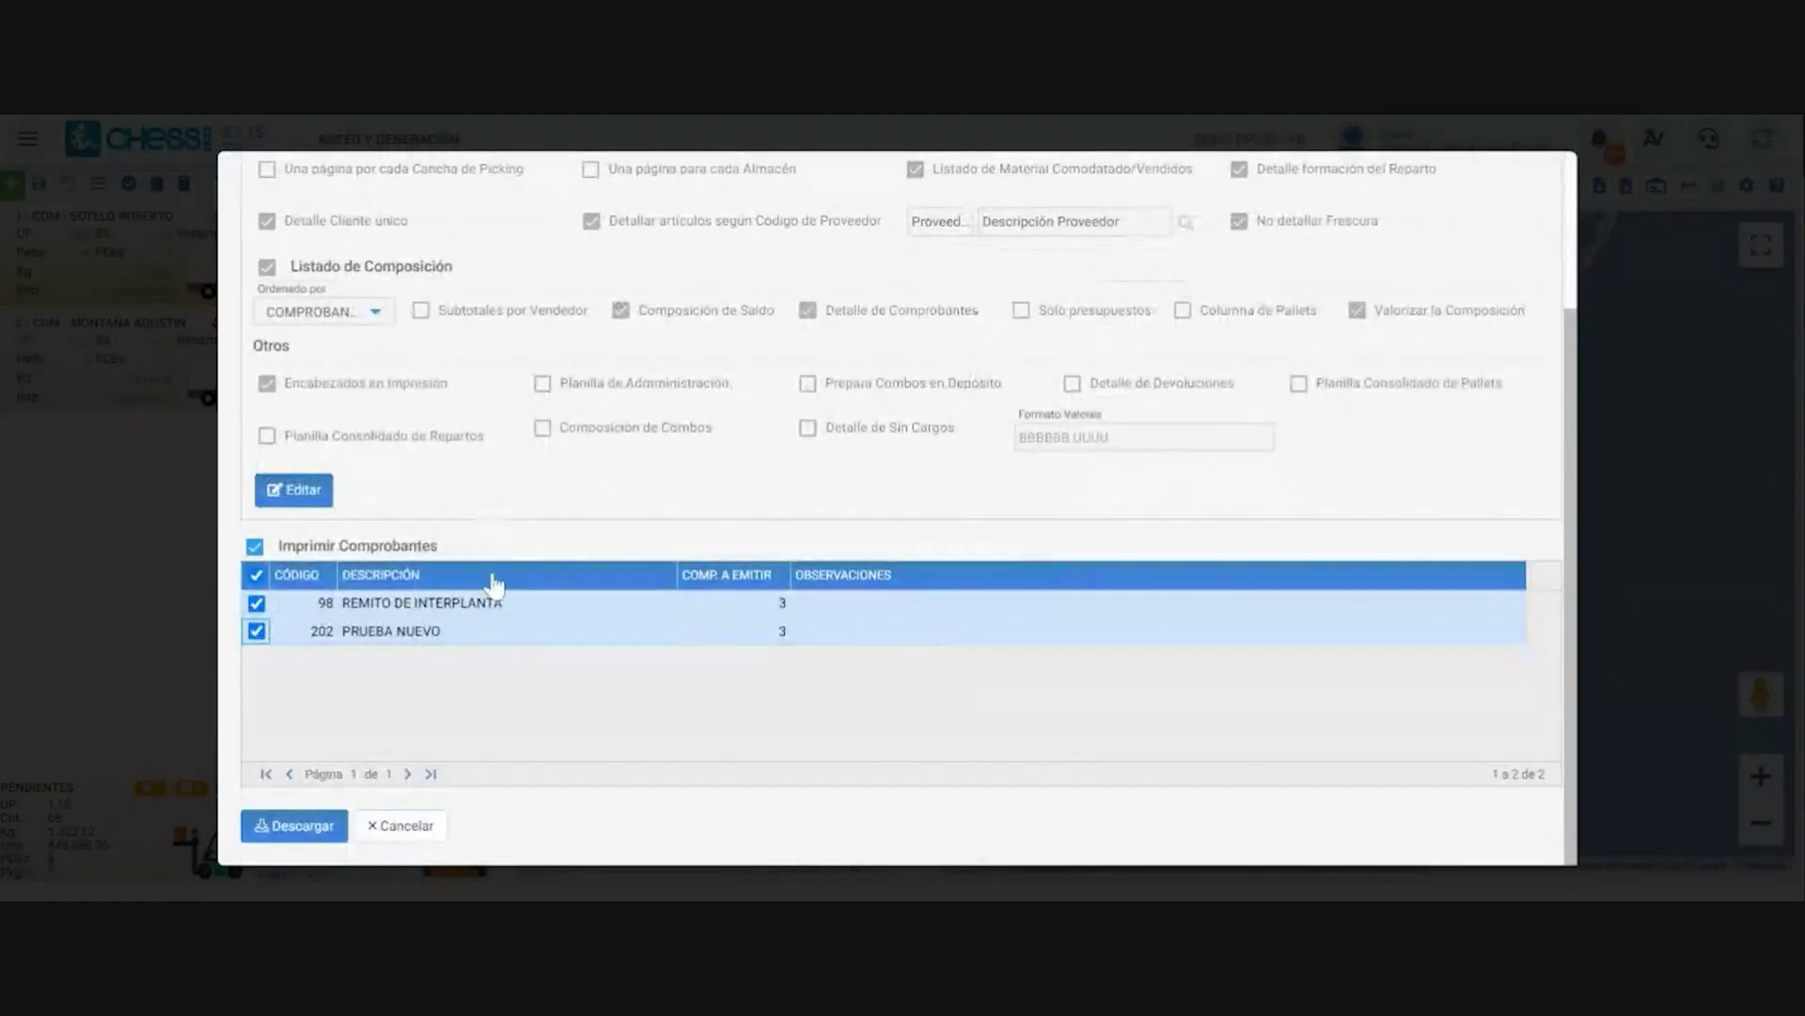
{"action": "scroll", "coordinate": [496, 585], "scroll_direction": "up", "scroll_amount": 3}
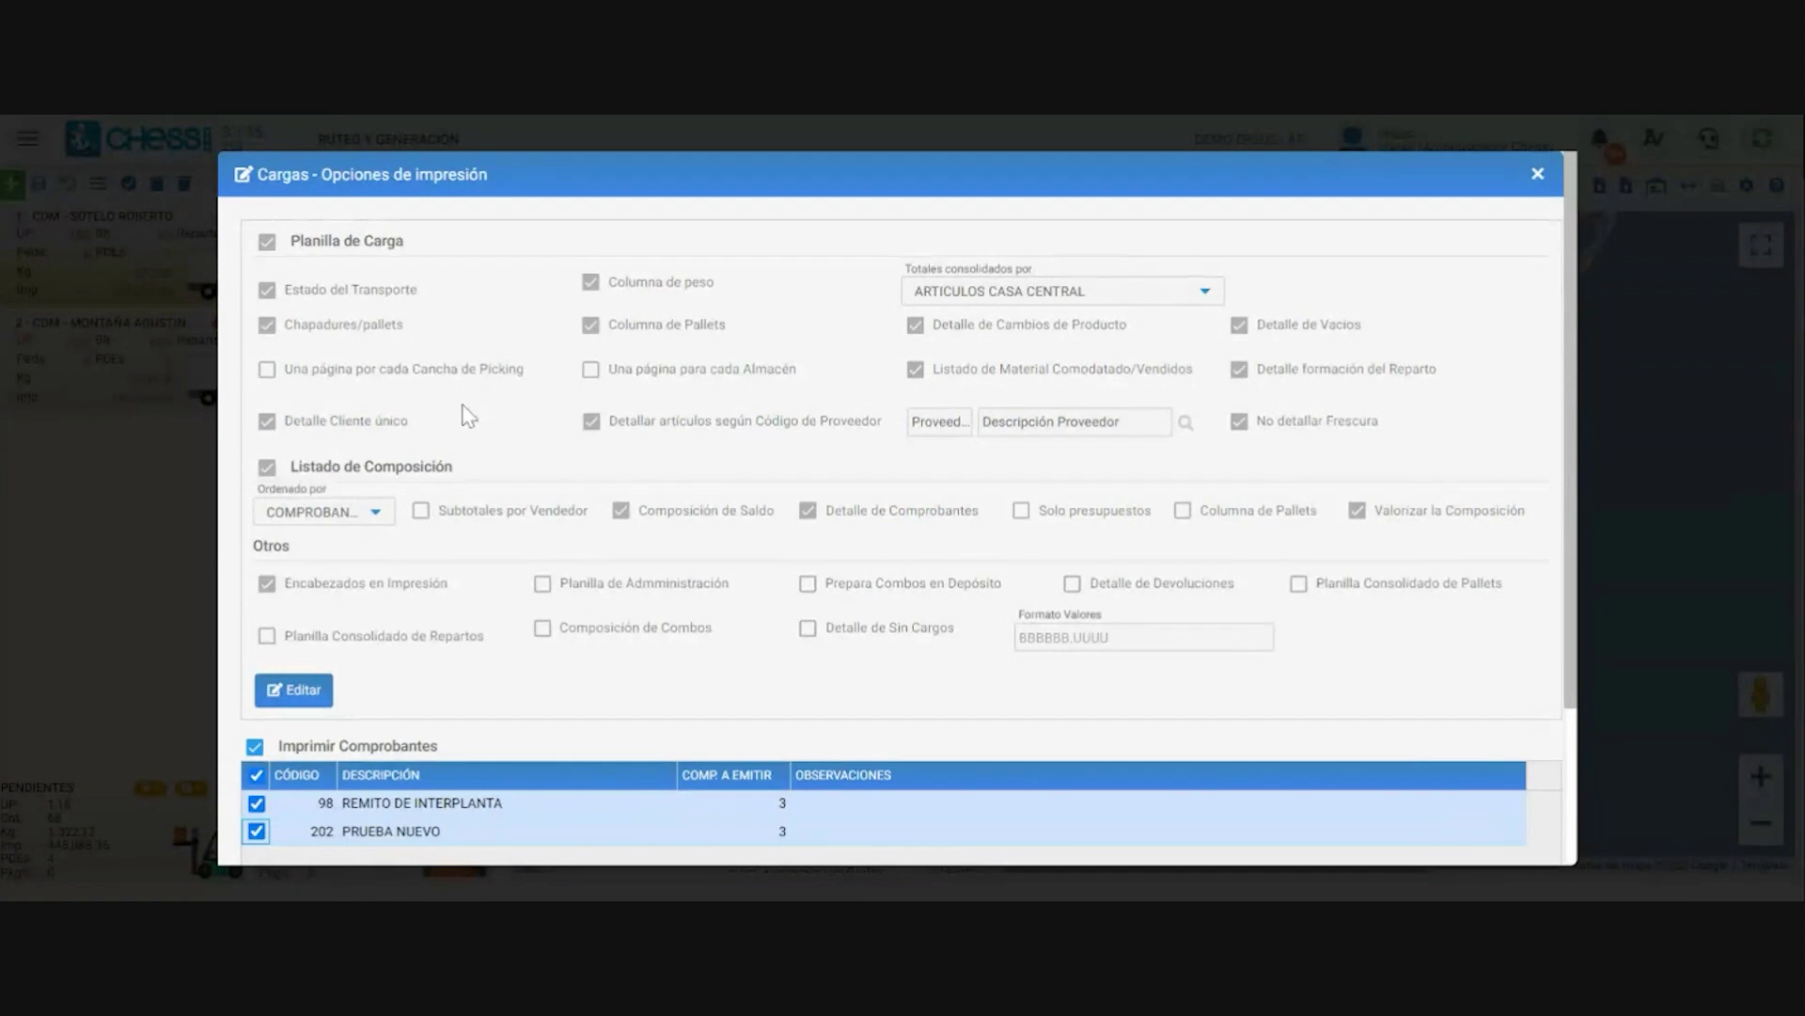
{"action": "scroll", "coordinate": [483, 567], "scroll_direction": "down", "scroll_amount": 3}
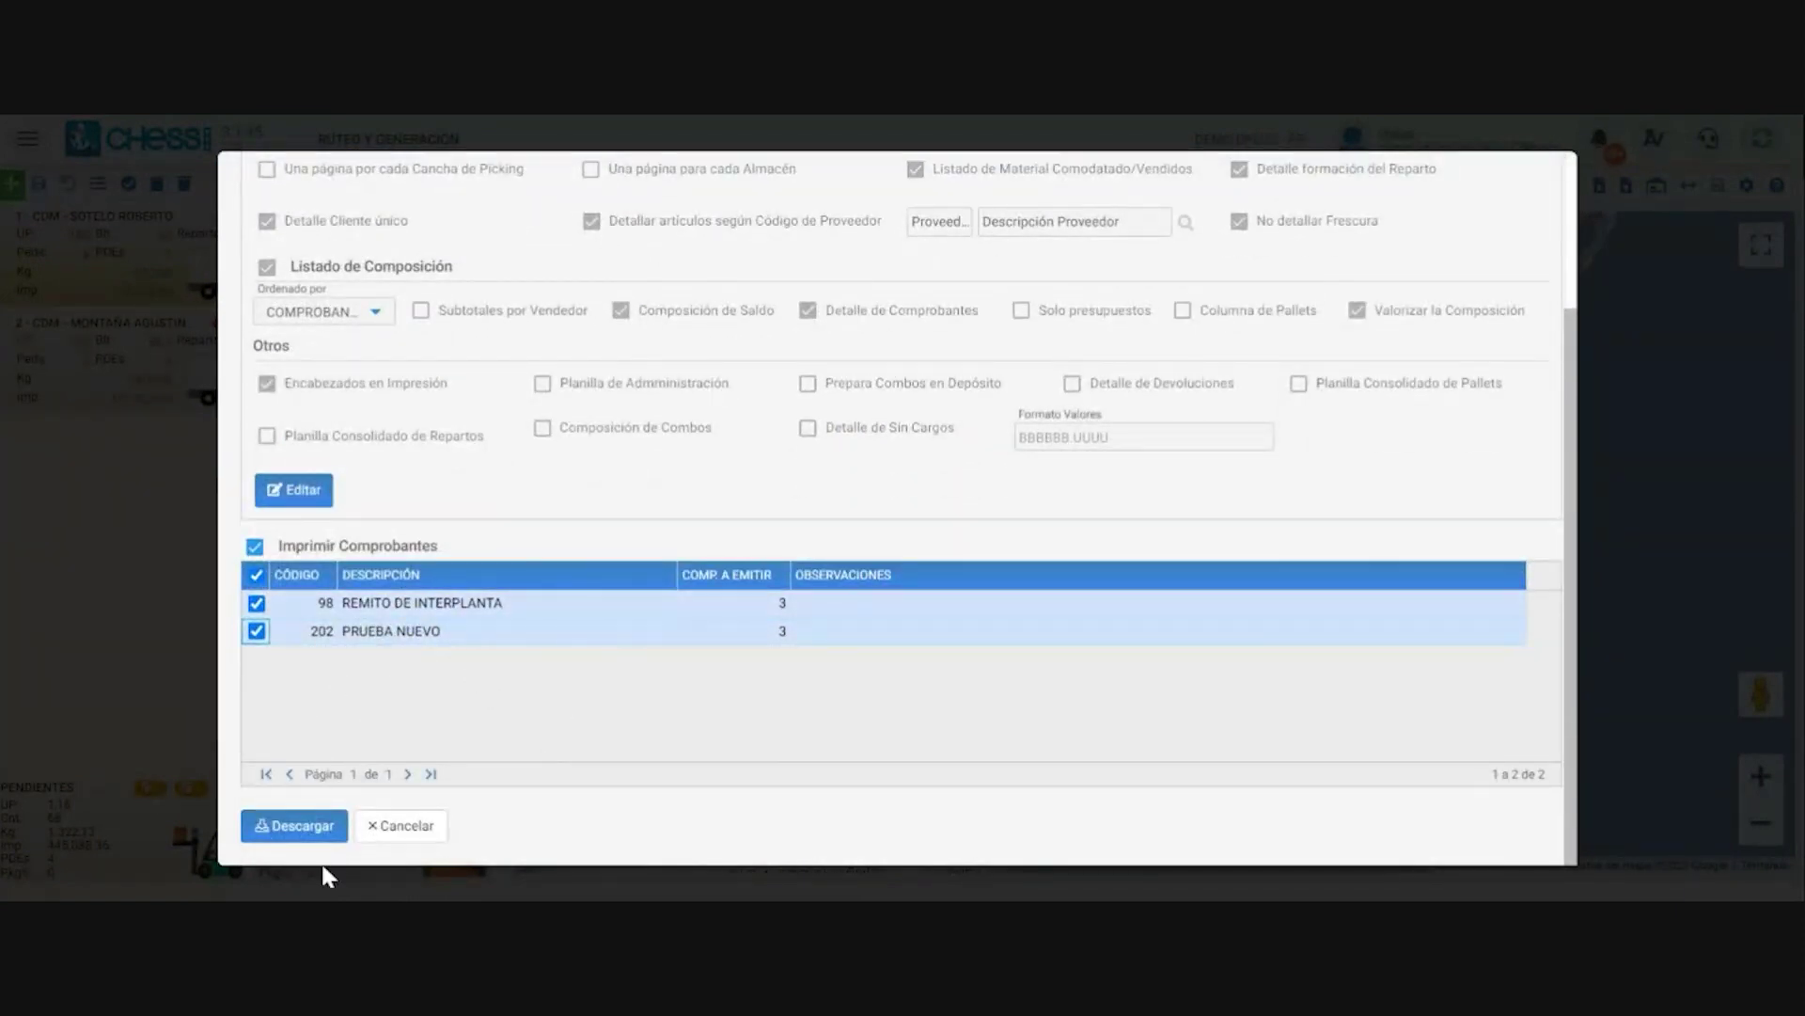
{"action": "left_click", "coordinate": [299, 833]}
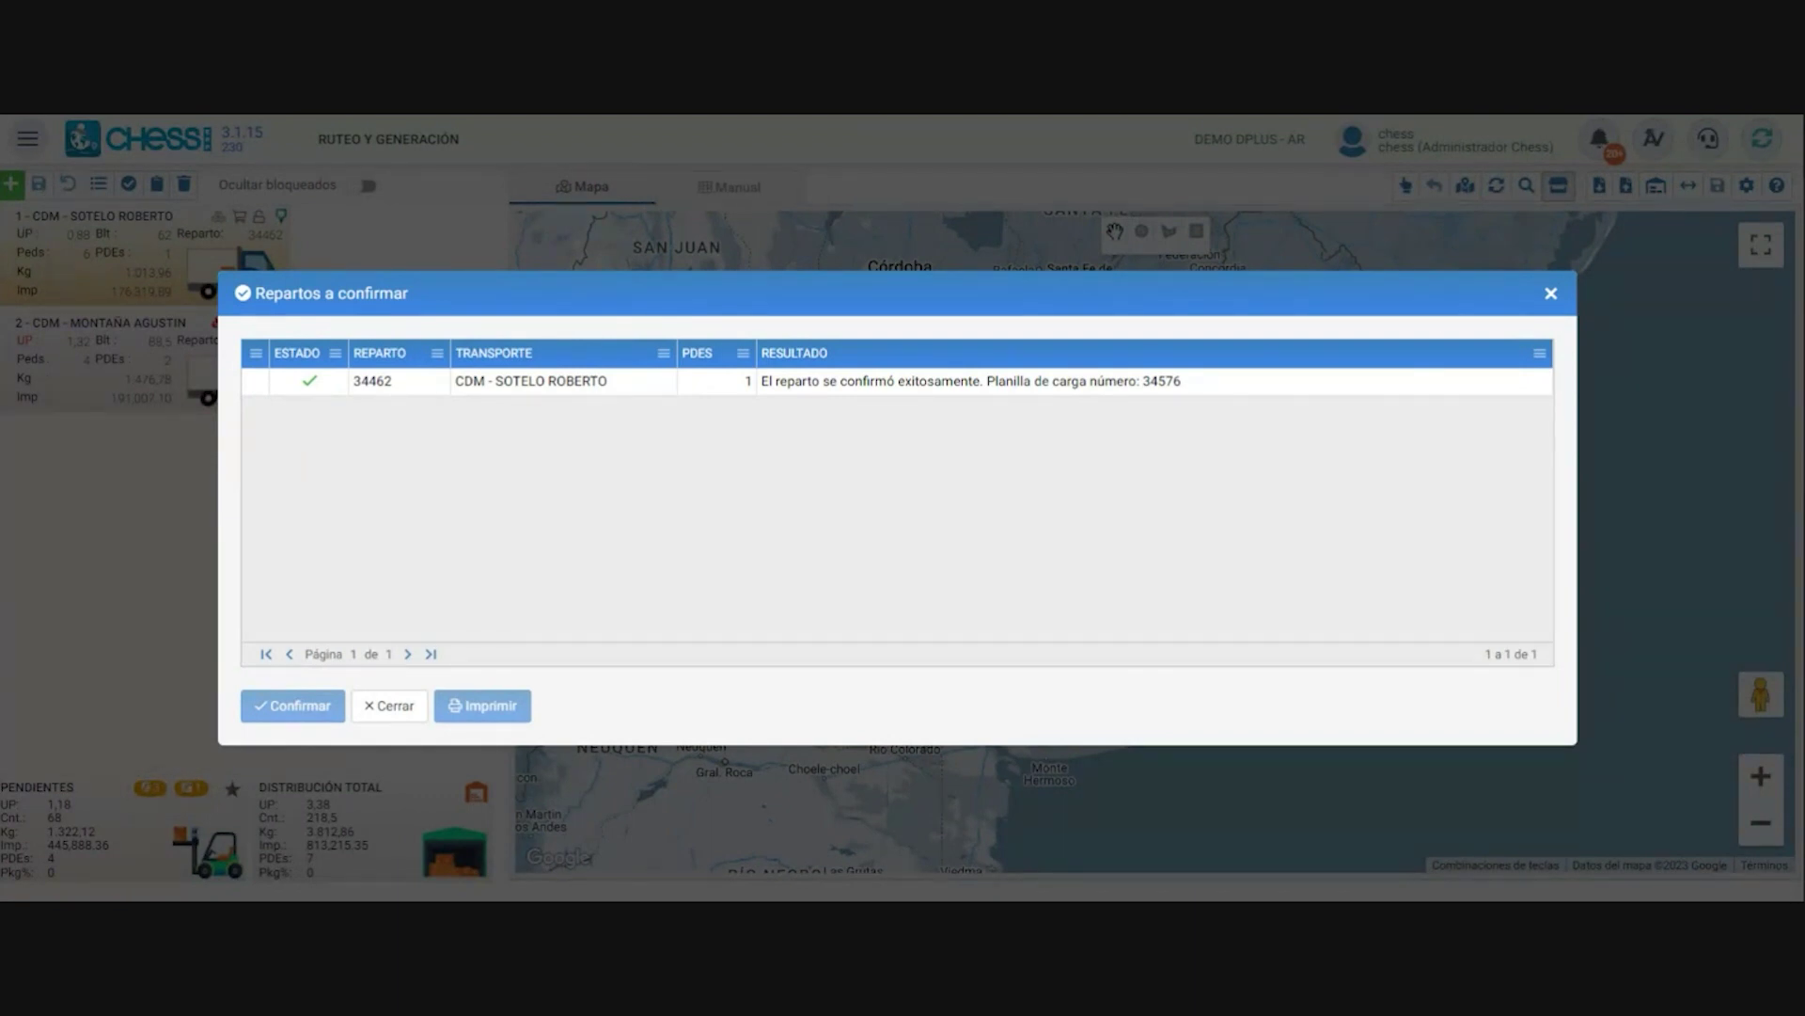
{"action": "key", "text": "Escape"}
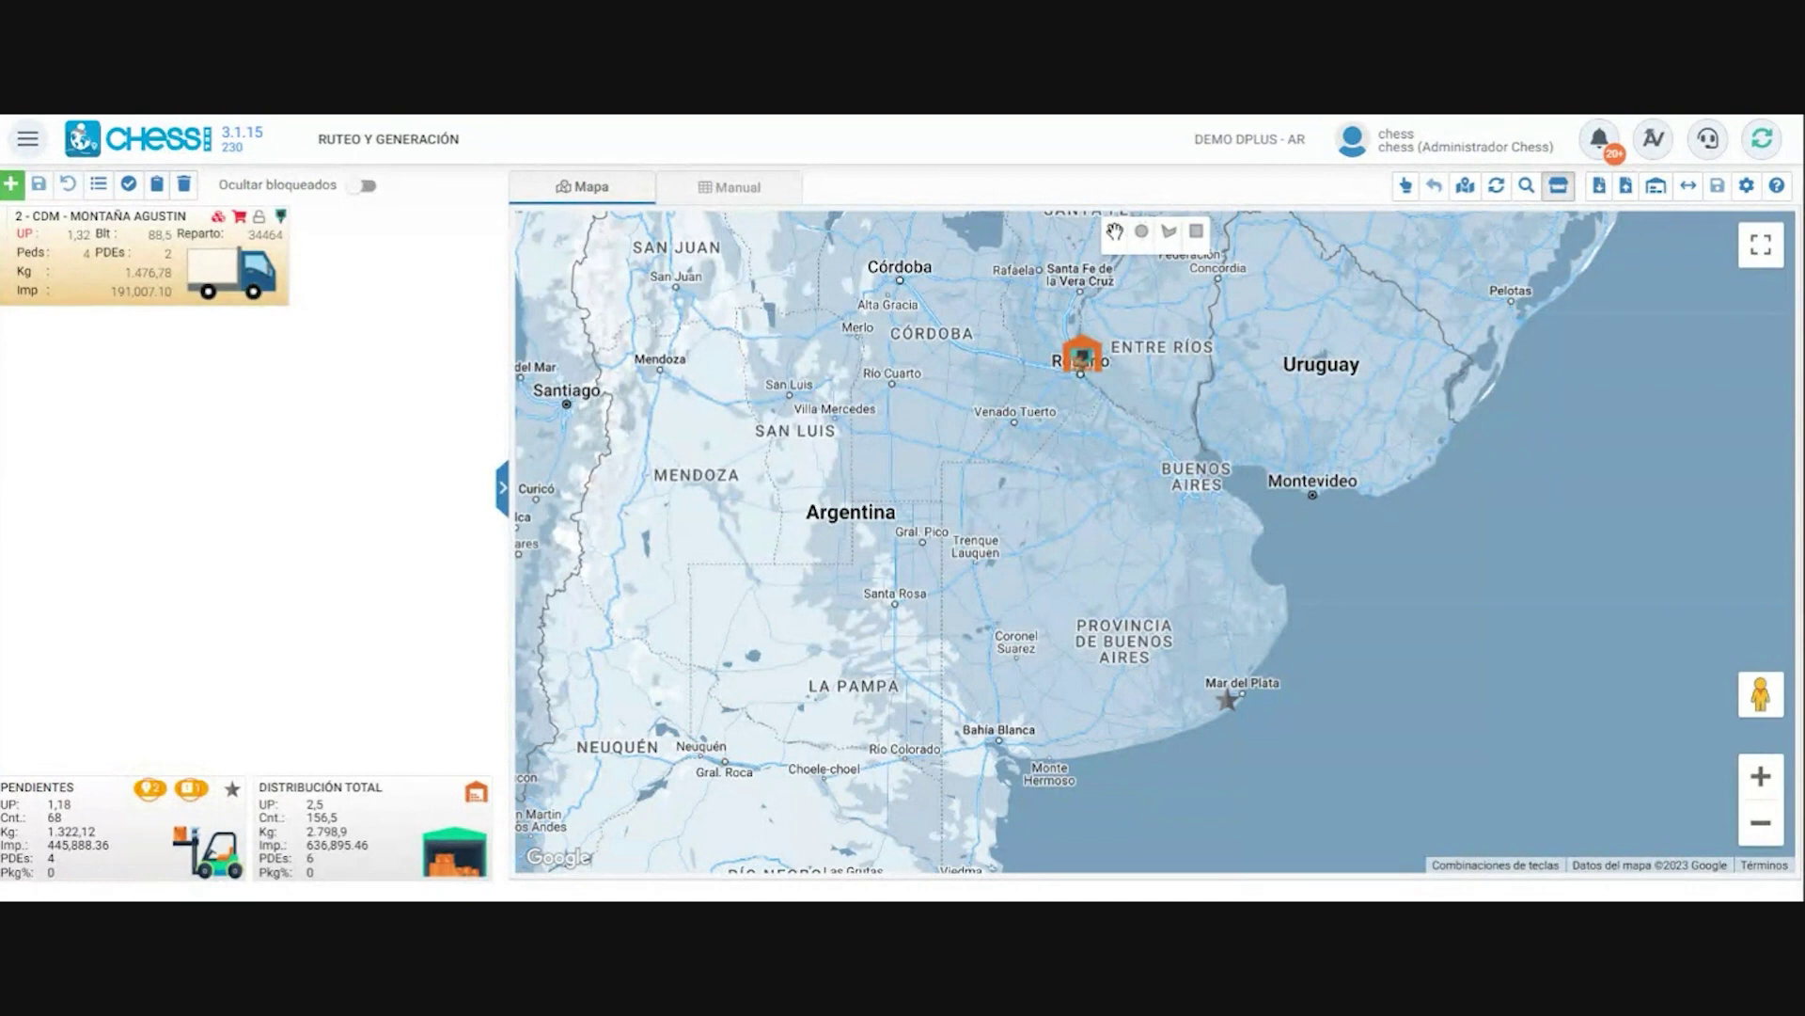